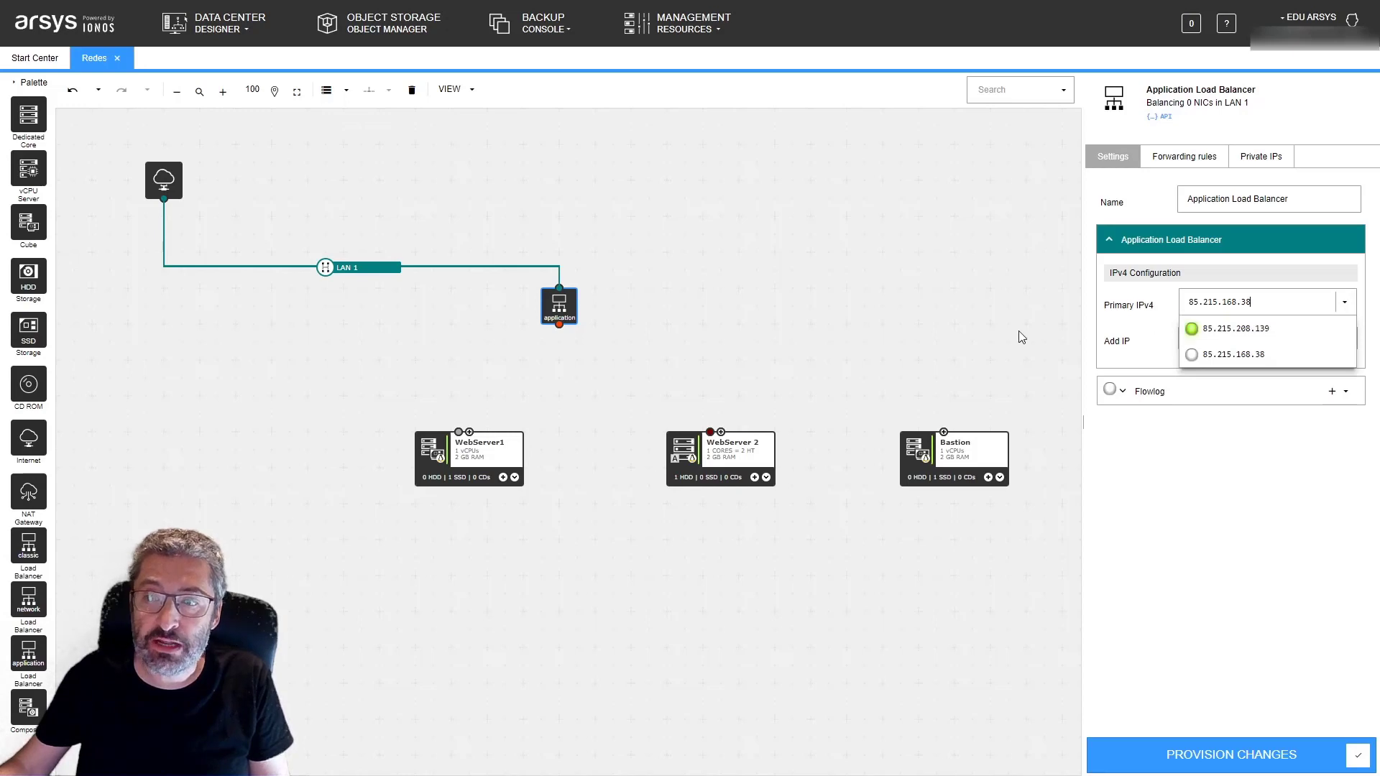
Look up the reserved IP address in the alb block under IP Management
click(1016, 333)
click(678, 29)
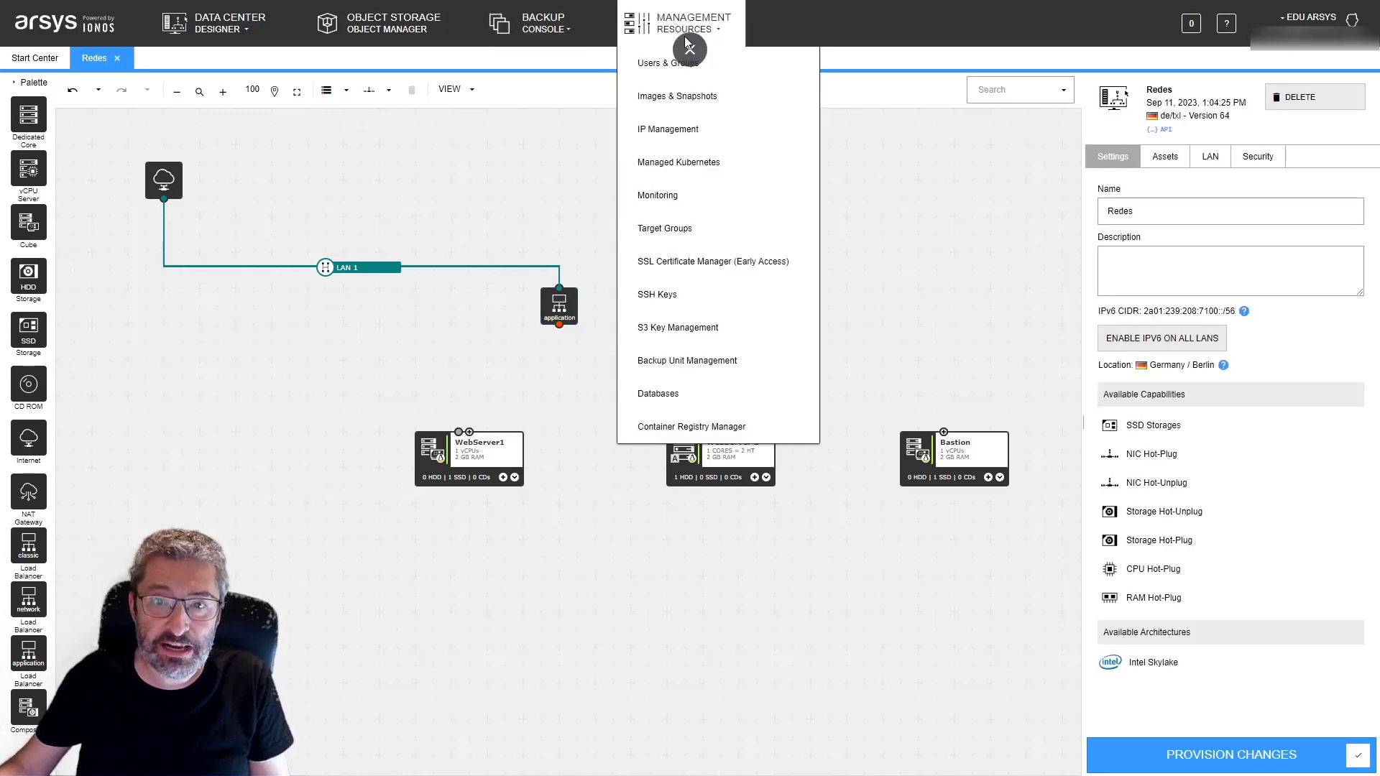
click(695, 128)
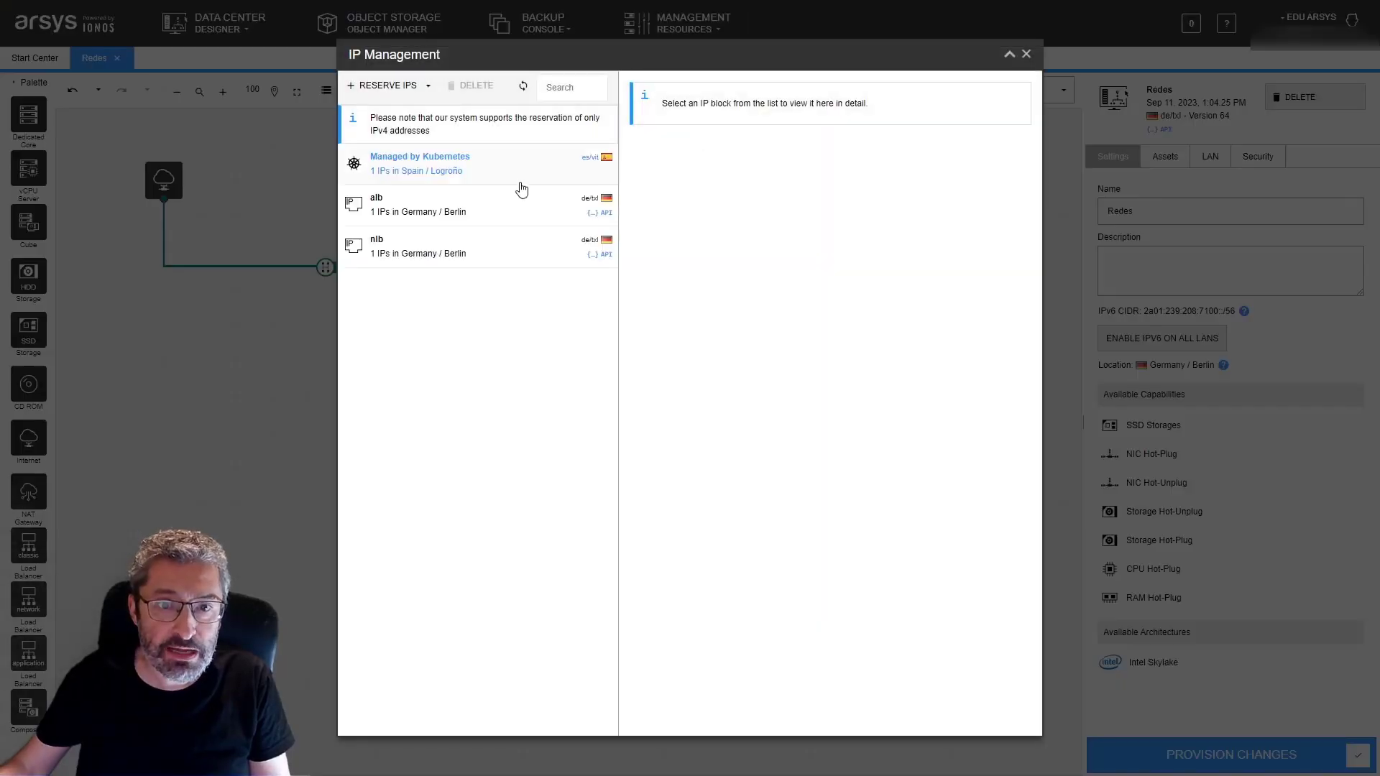
click(421, 214)
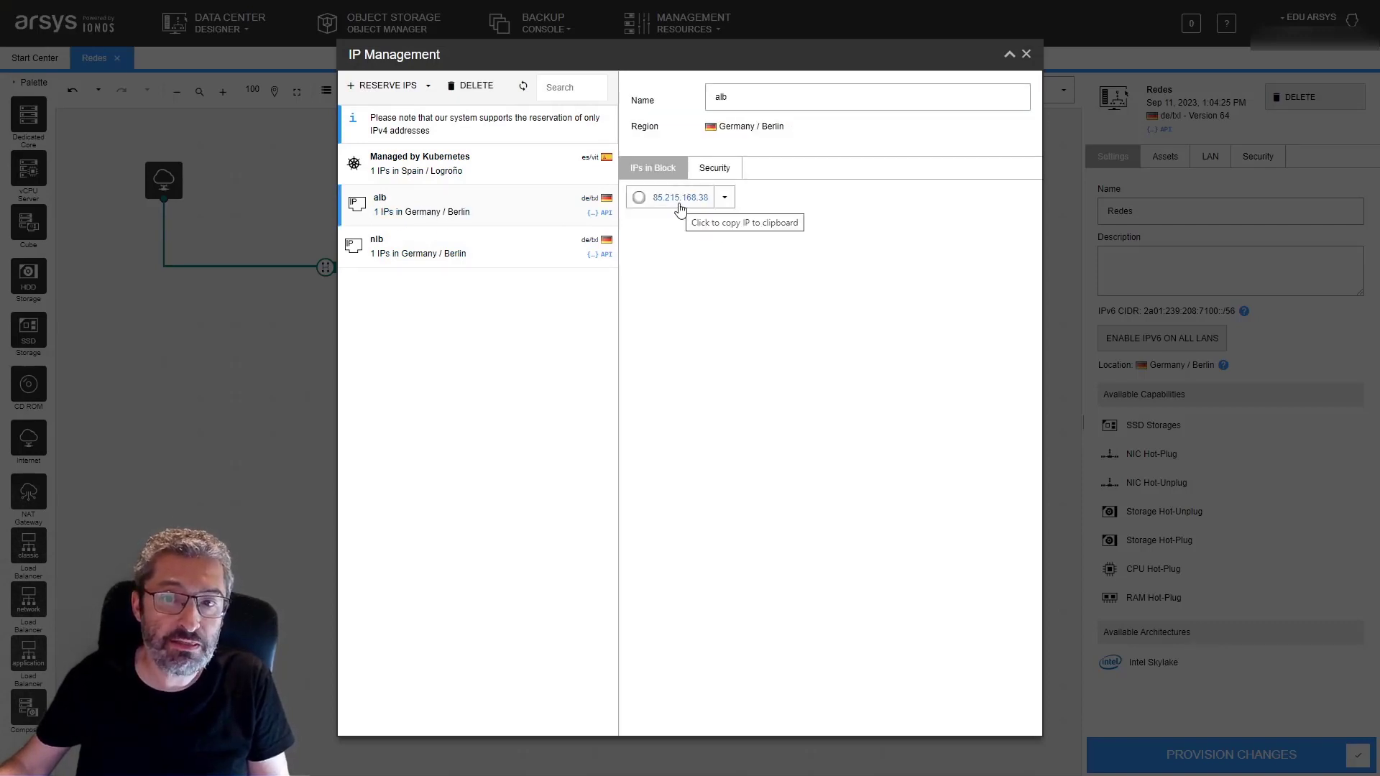
click(1026, 54)
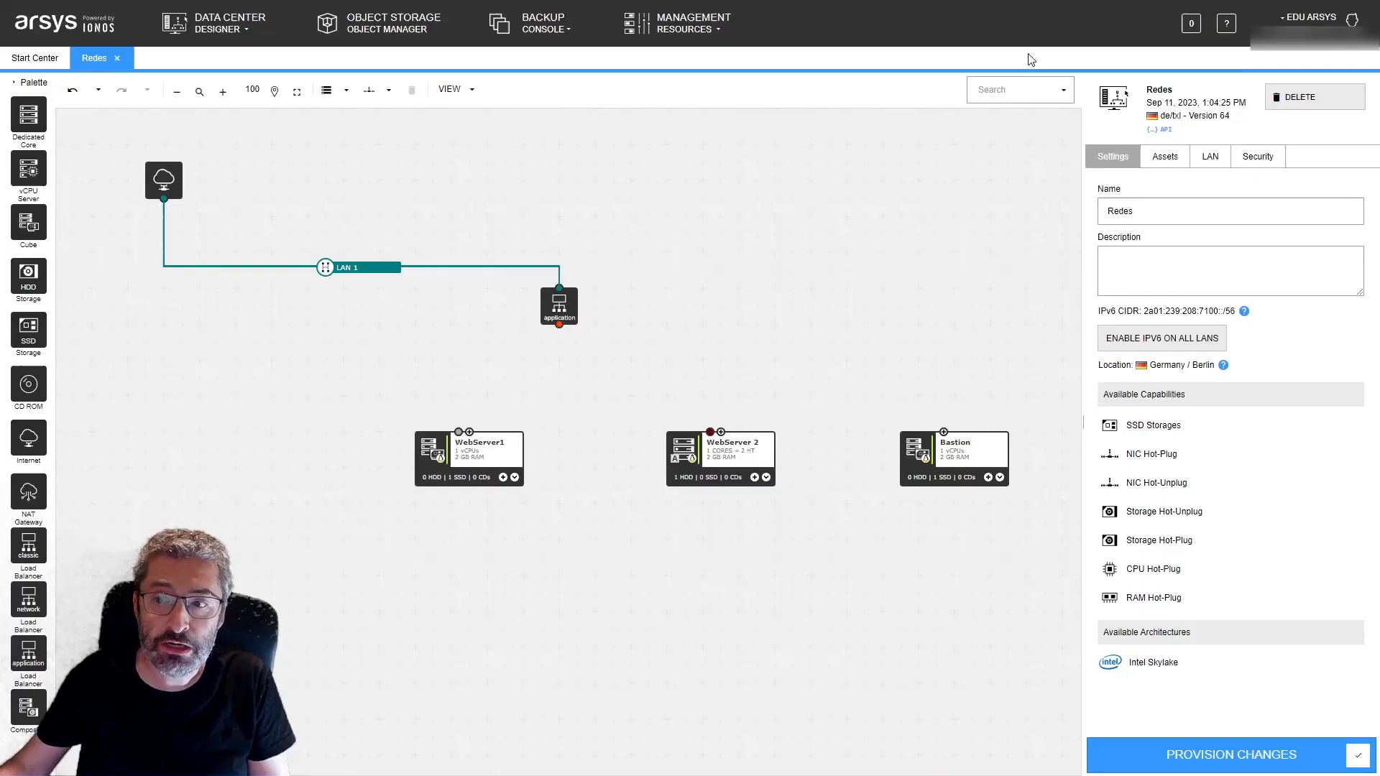
Add a forwarding rule to the Application Load Balancer with listener IP 85.215.168.38 and listener port 80
click(560, 303)
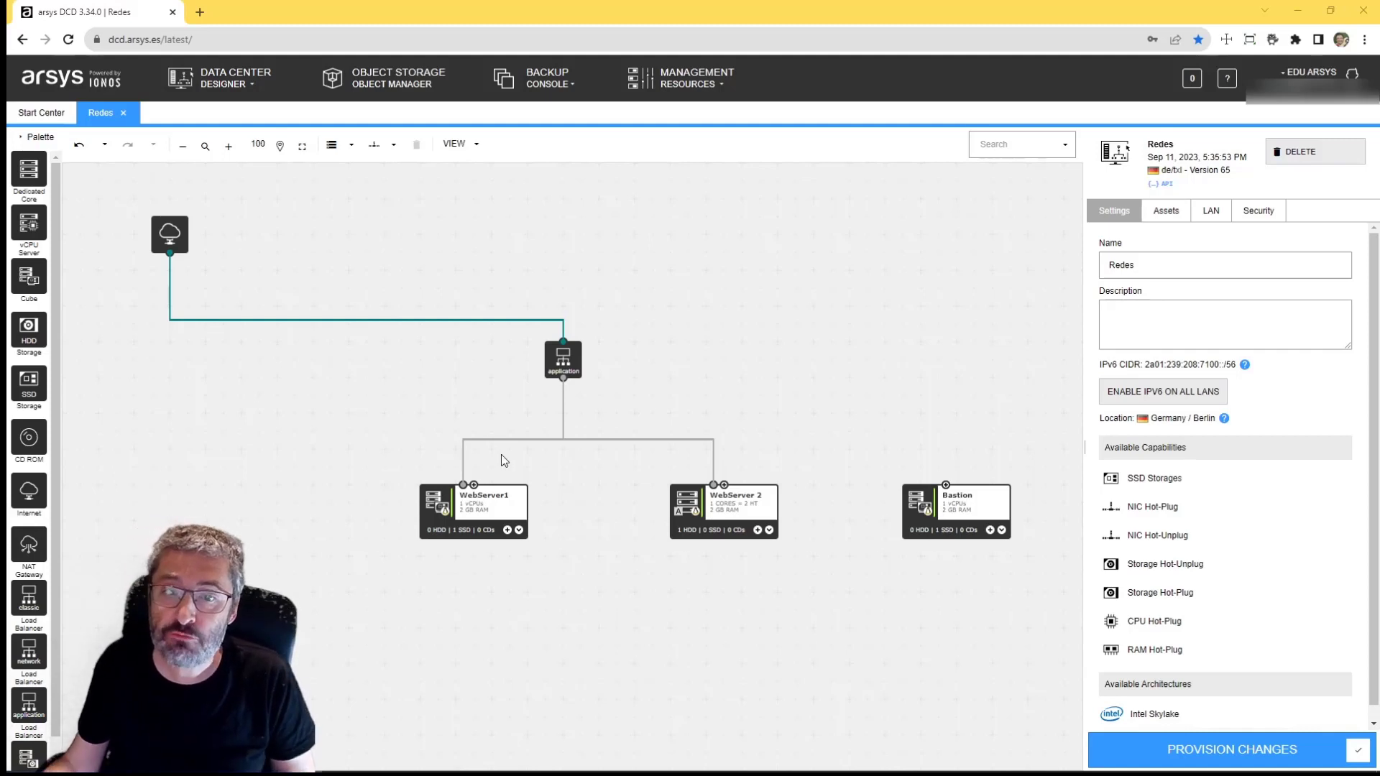
click(562, 357)
click(1191, 211)
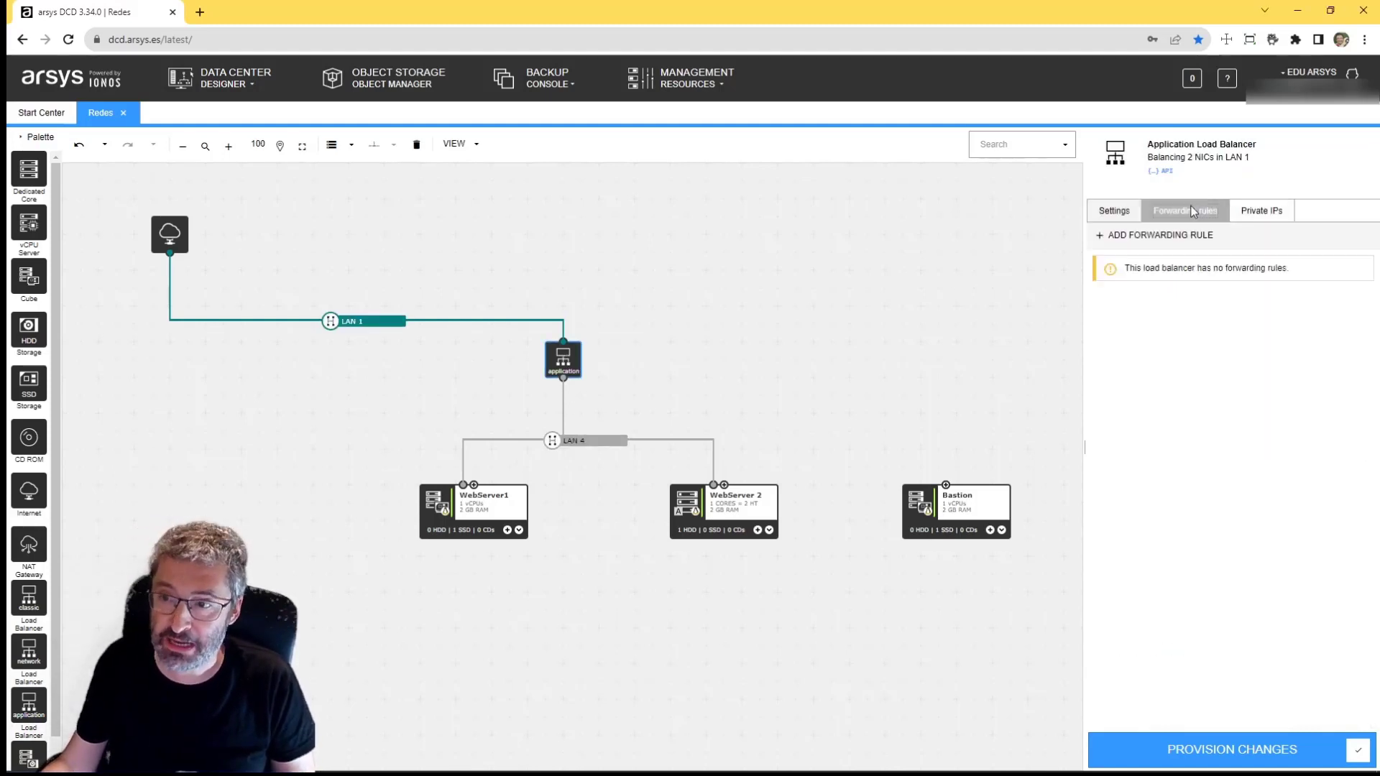
click(1174, 242)
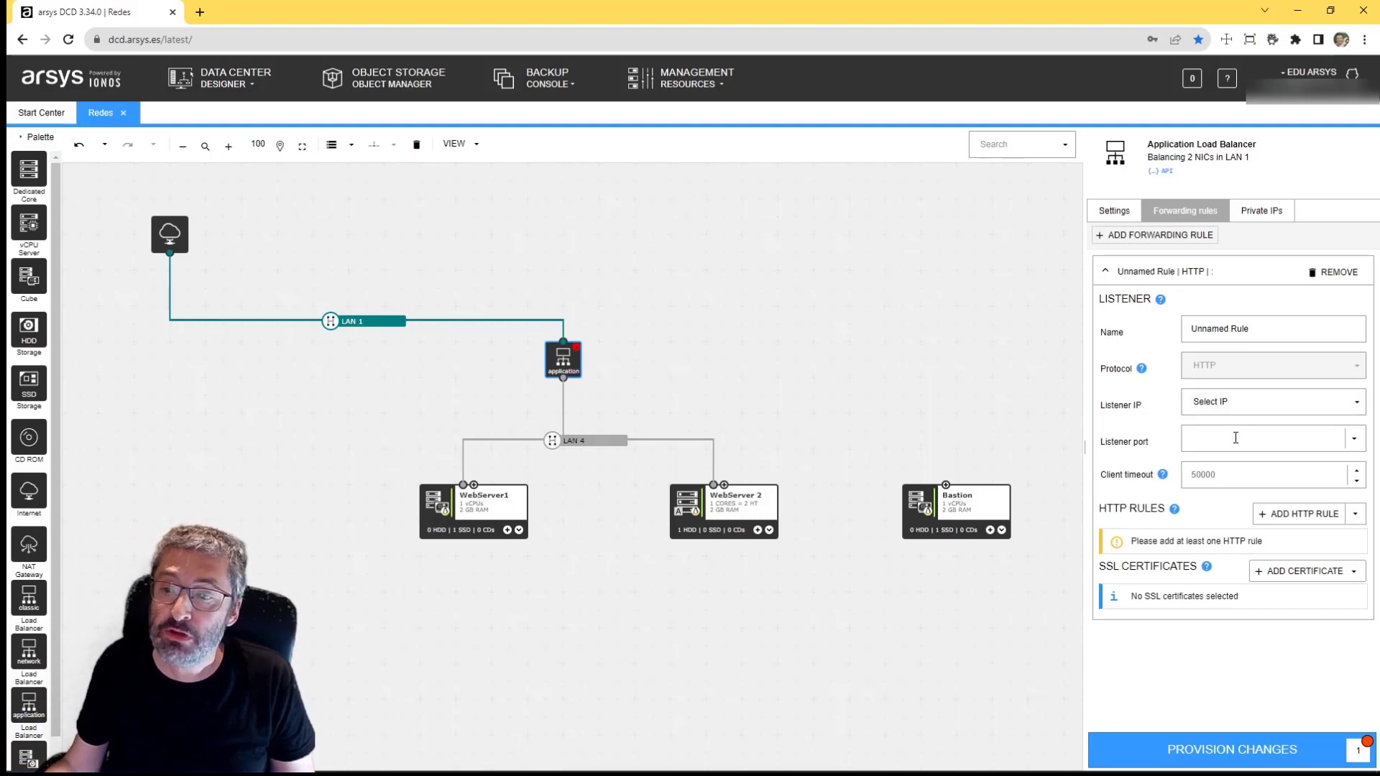
click(1237, 406)
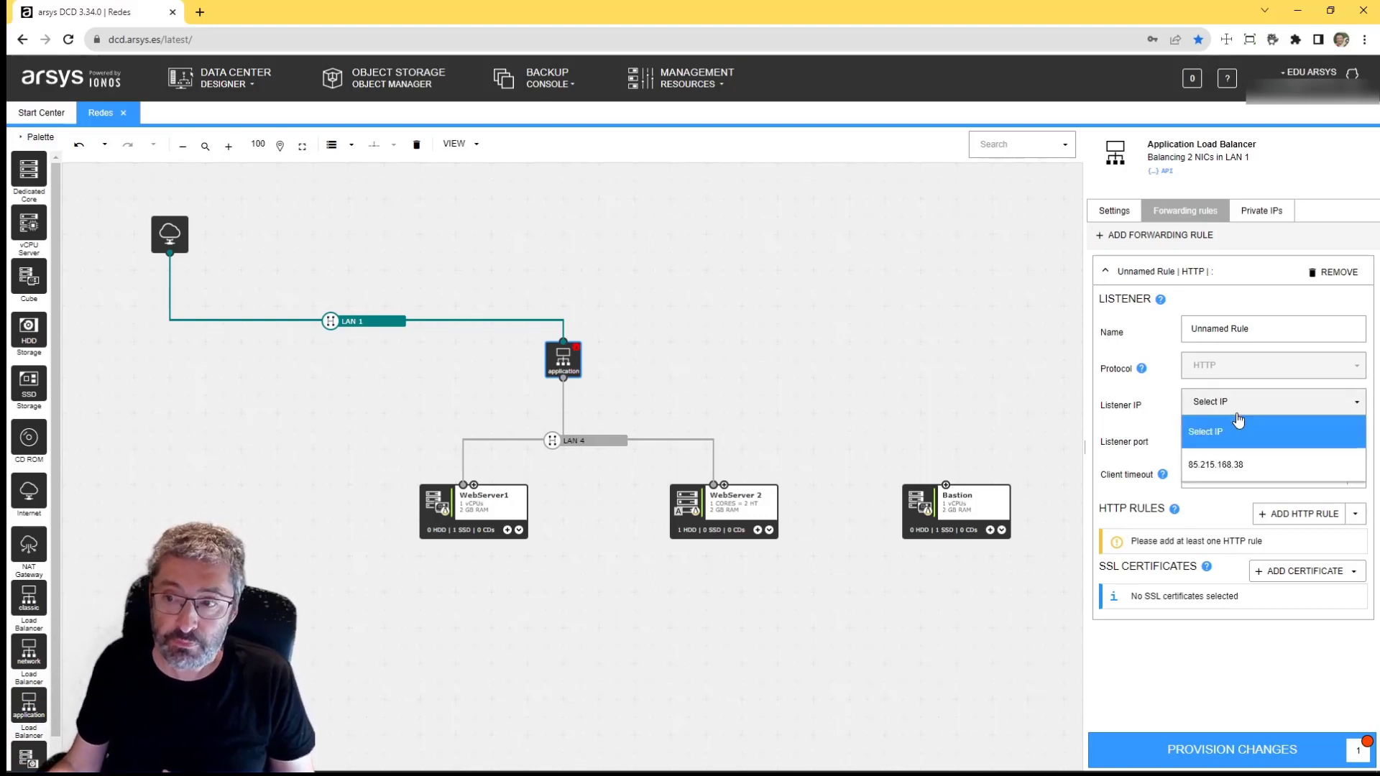
click(1227, 475)
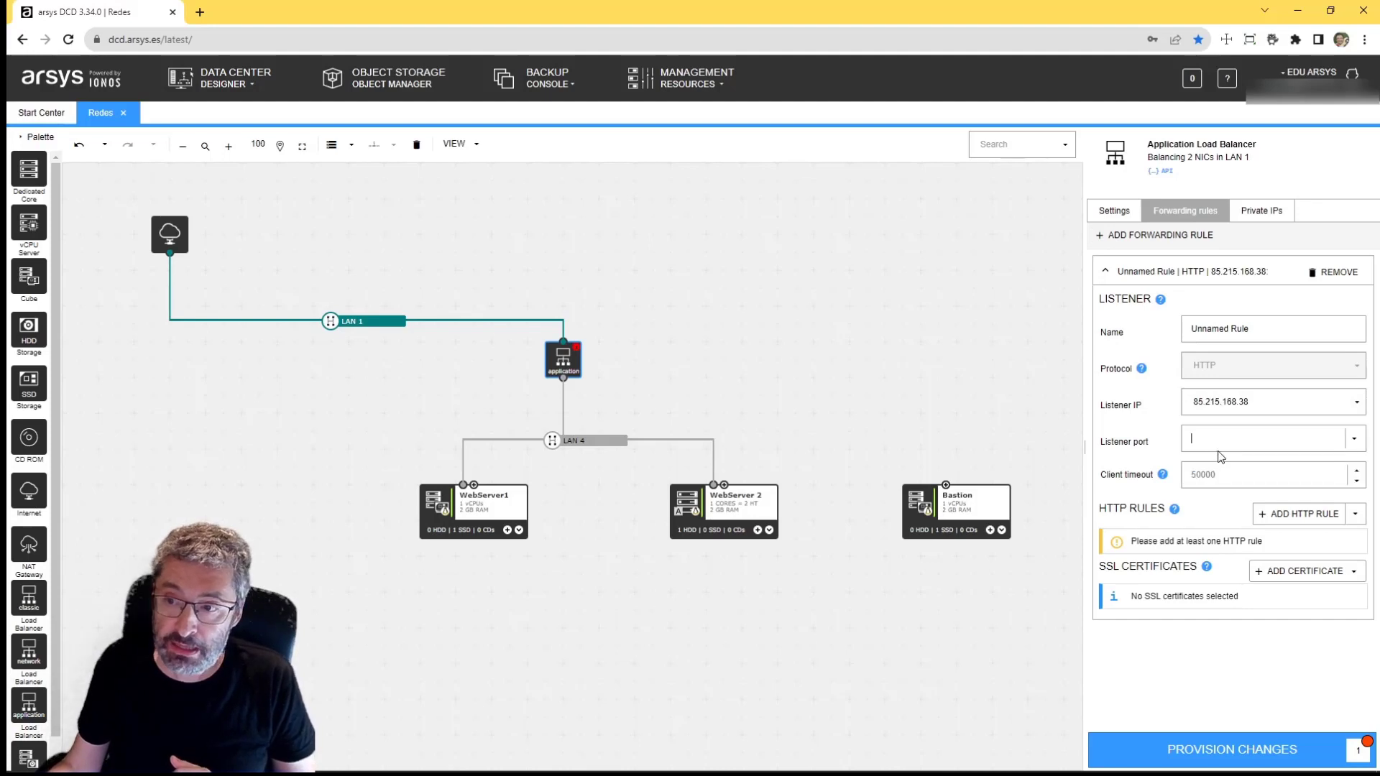
text(80)
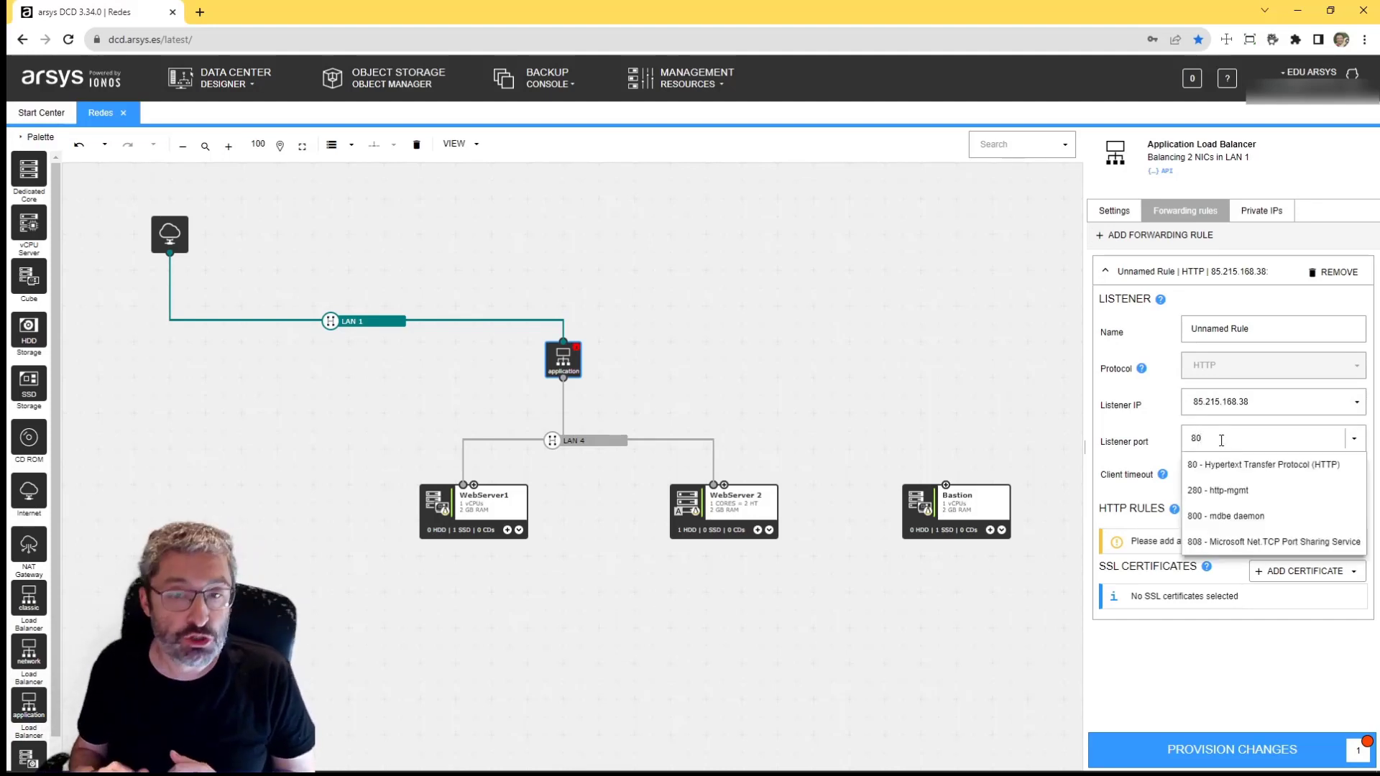
click(1222, 465)
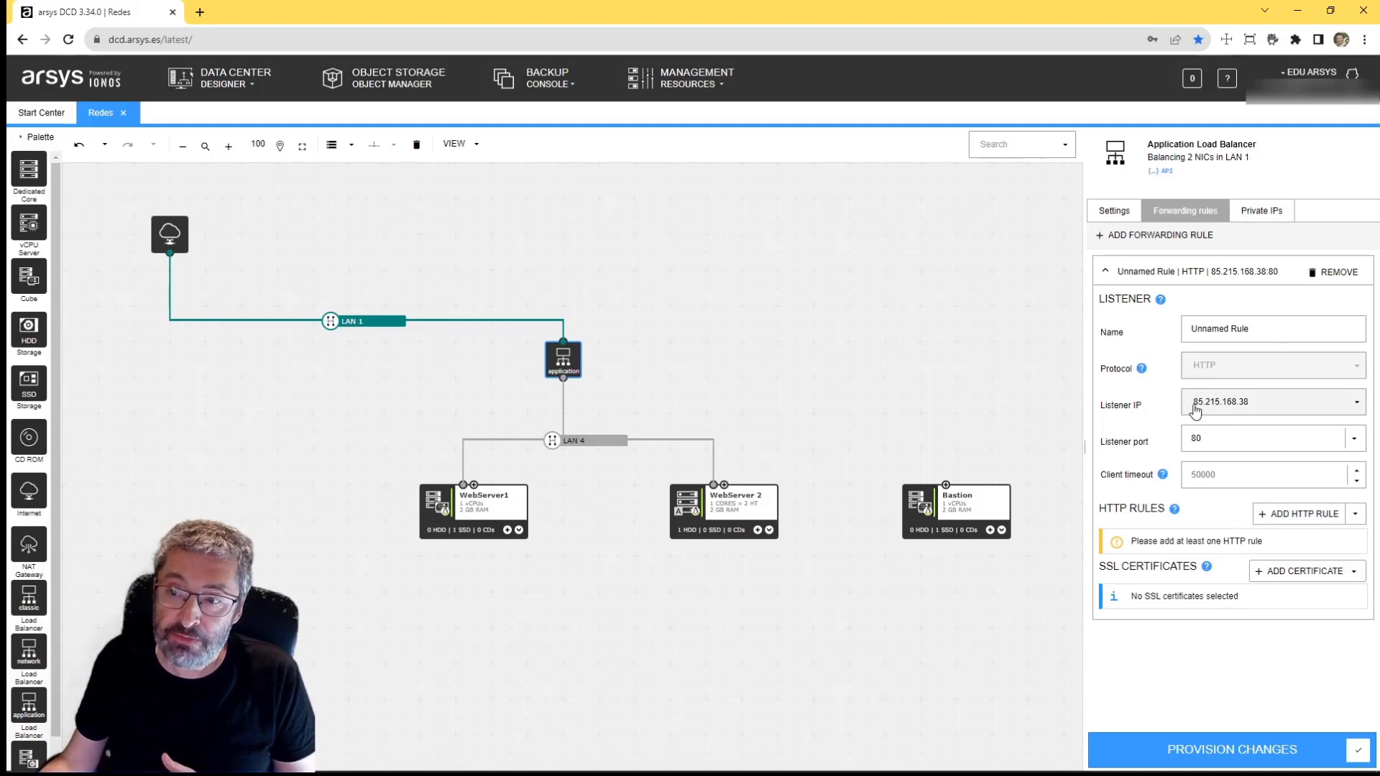
mouse_move(1153, 516)
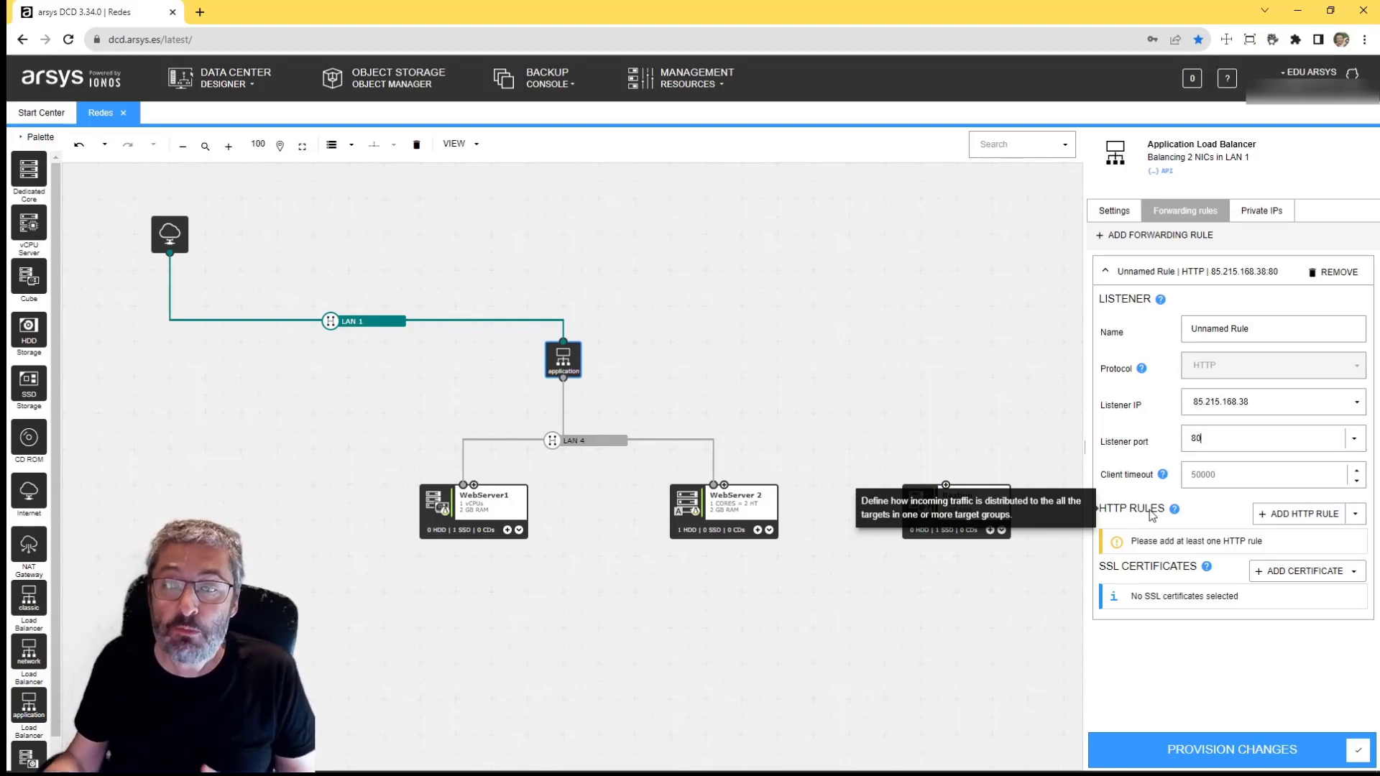
click(1314, 516)
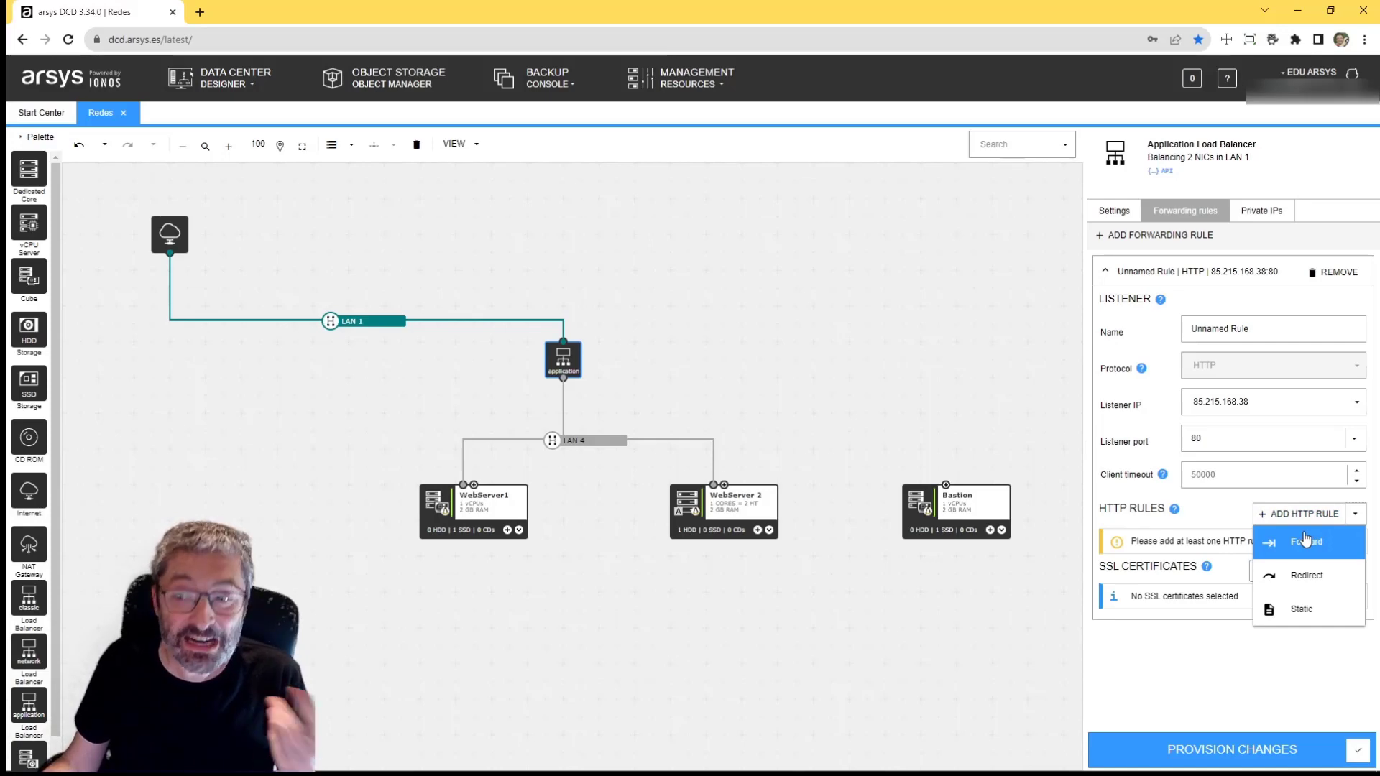
click(1306, 541)
triple_click(576, 304)
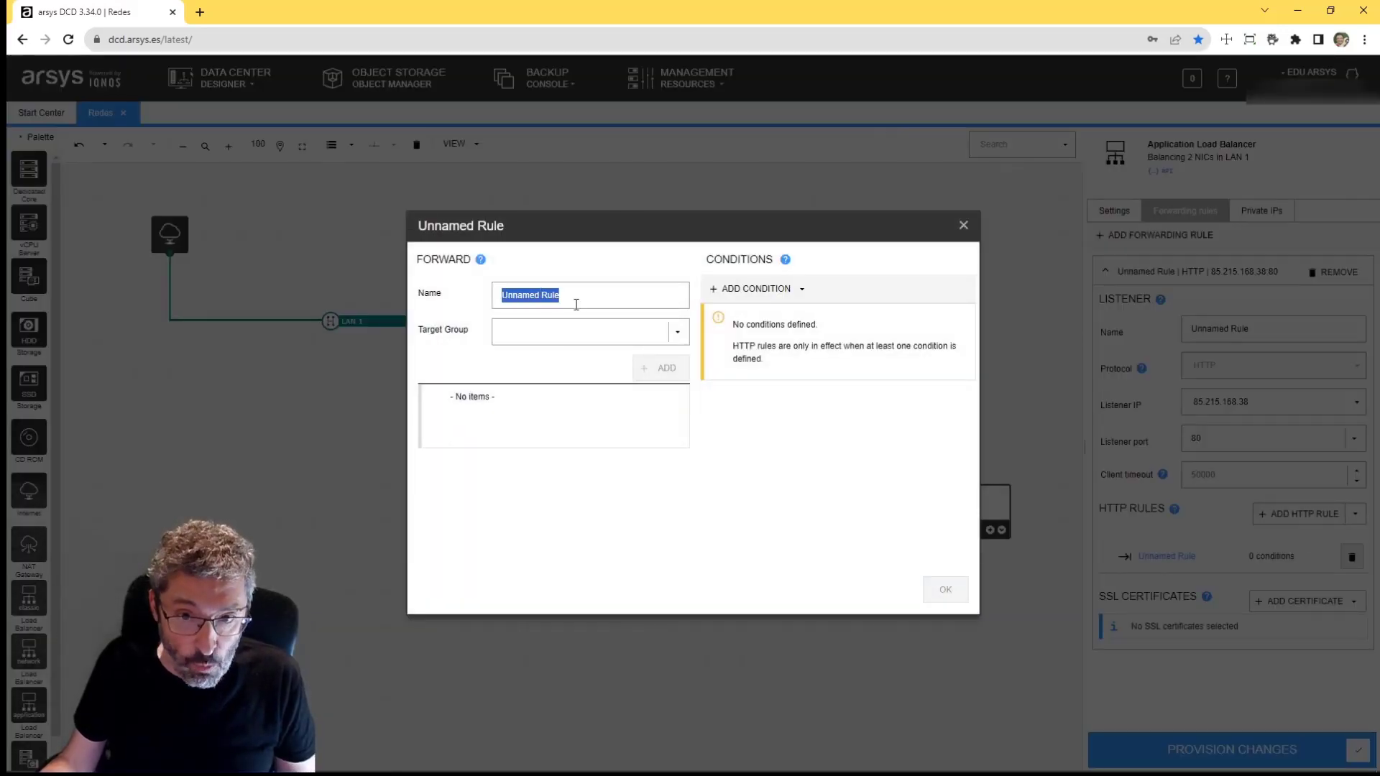
text(web)
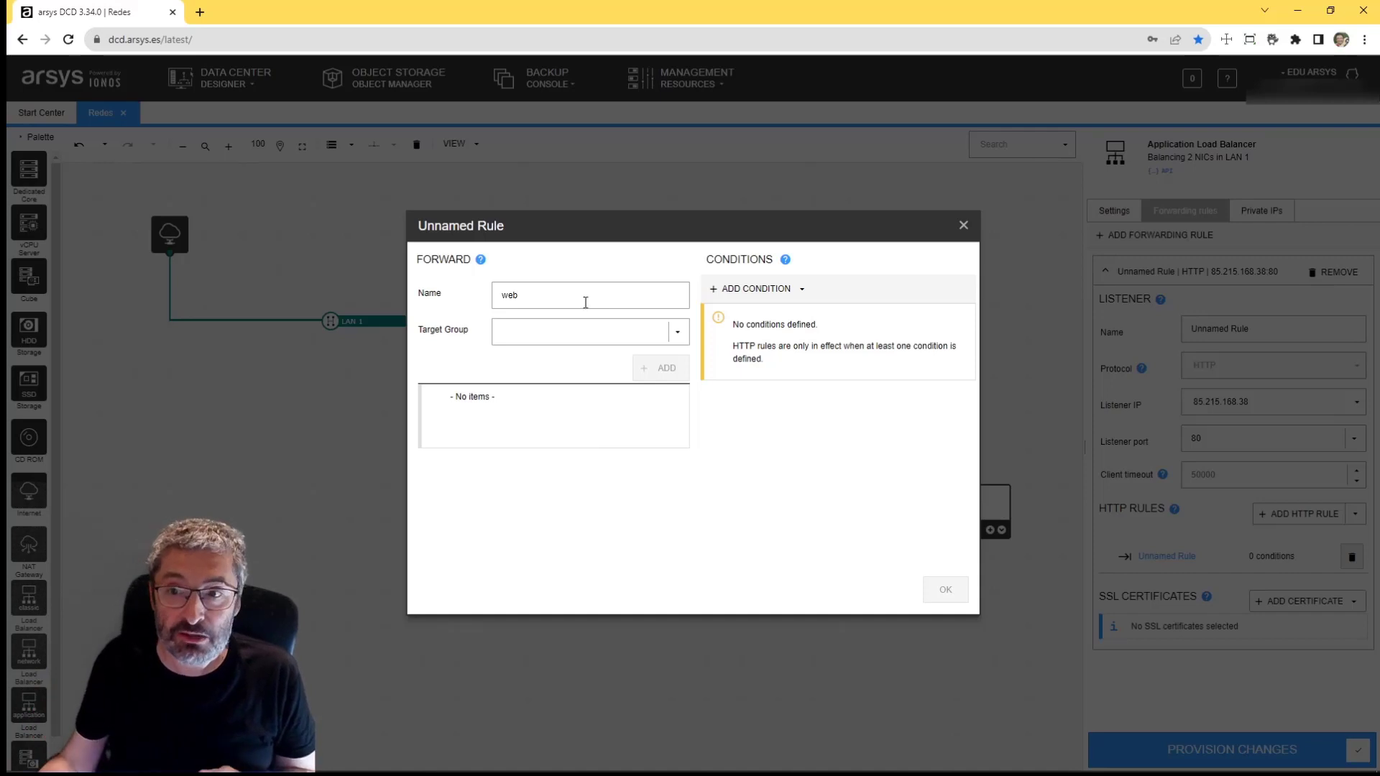
click(963, 225)
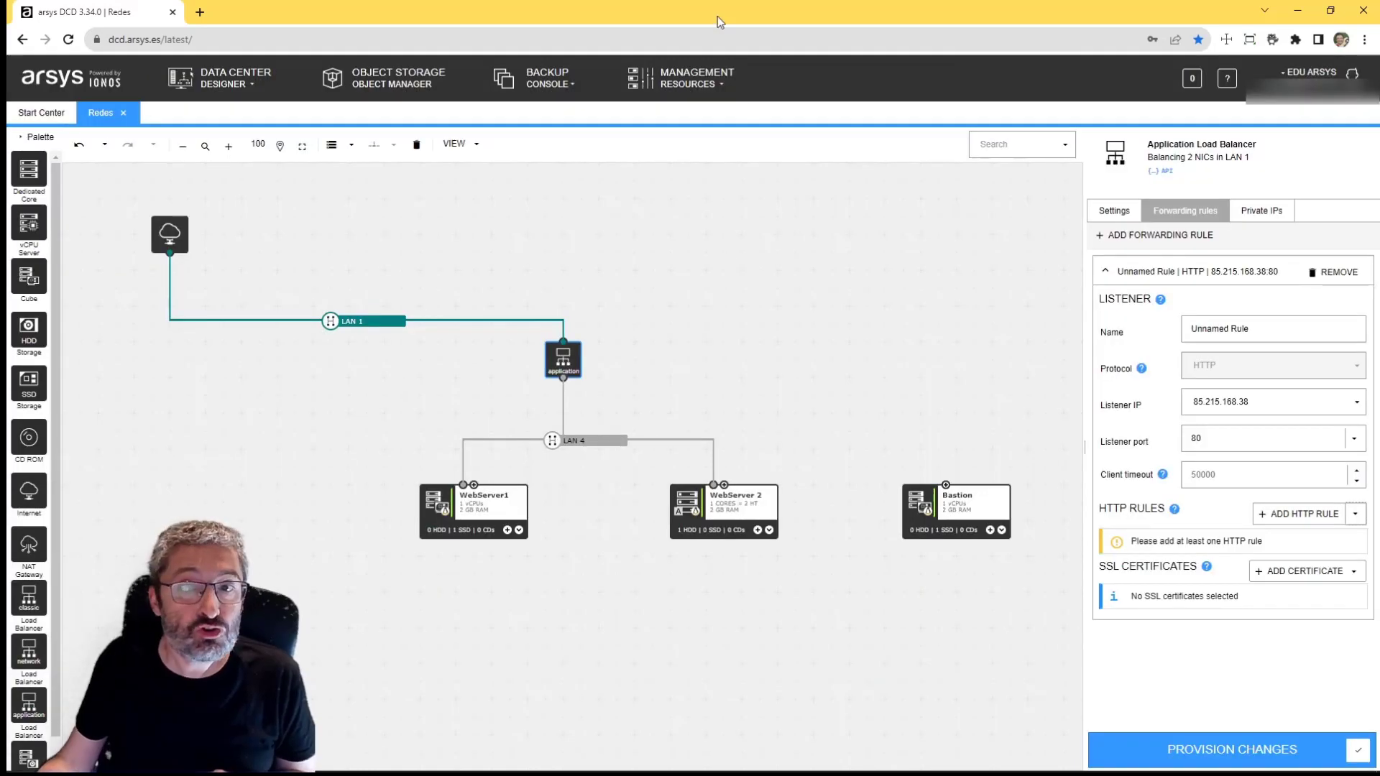
click(689, 85)
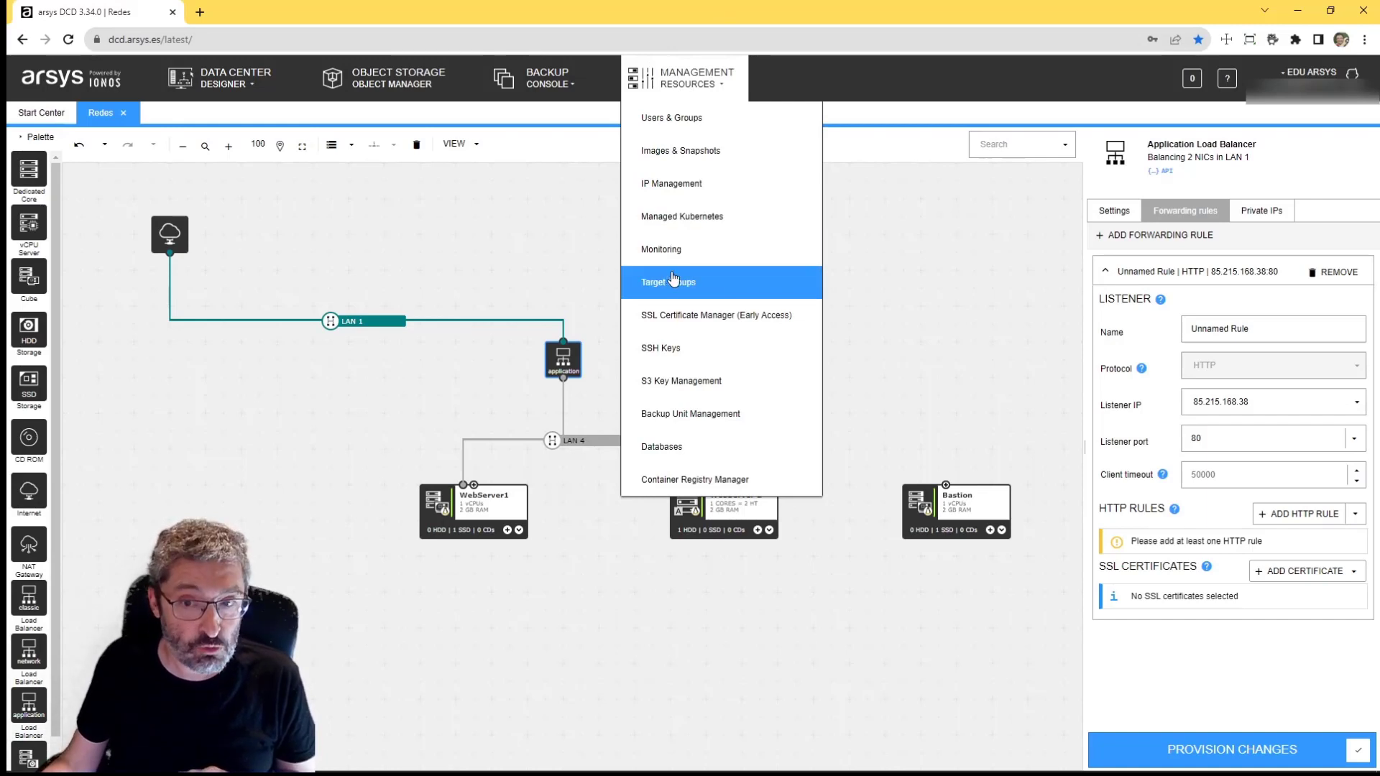
click(552, 253)
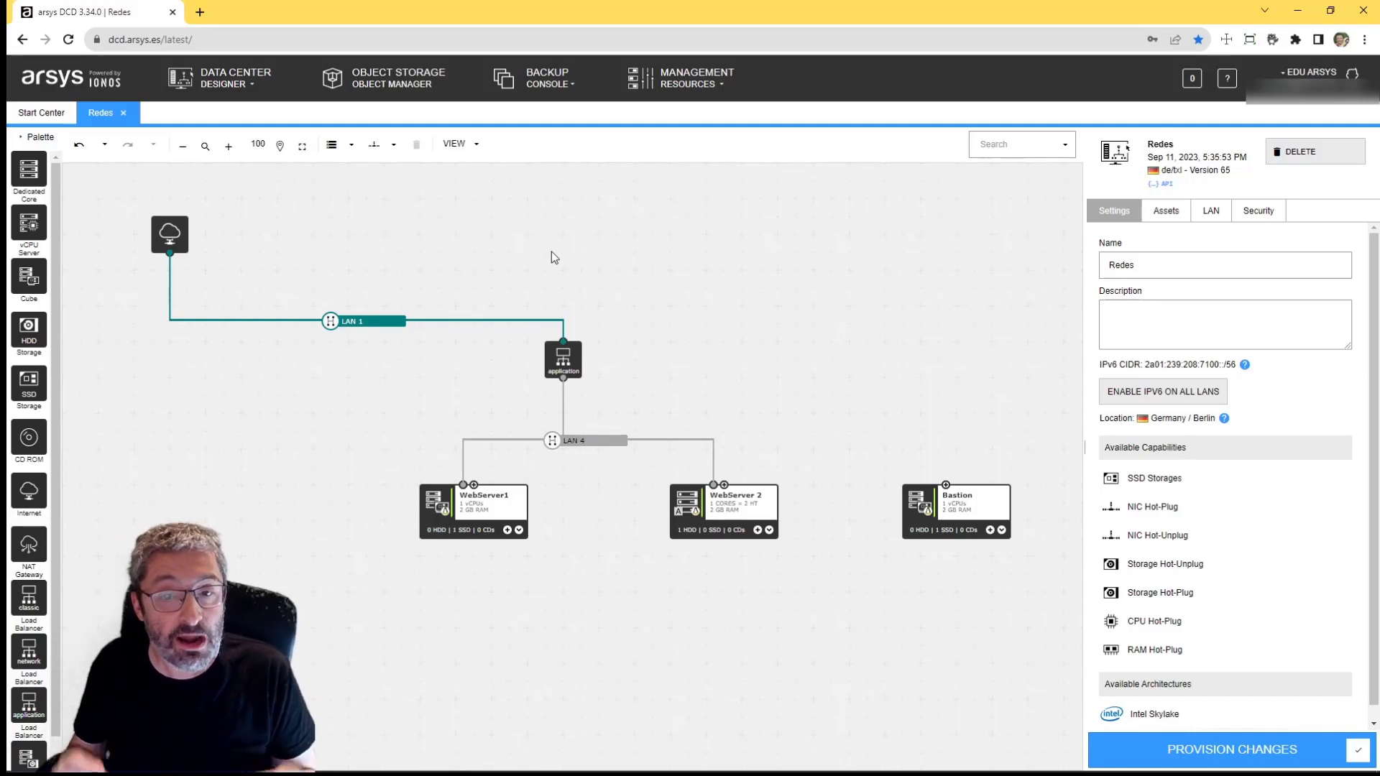
Check the primary IPv4 addresses of WebServer1 and WebServer 2 on LAN 4, and copy WebServer1's address
click(482, 501)
click(1169, 223)
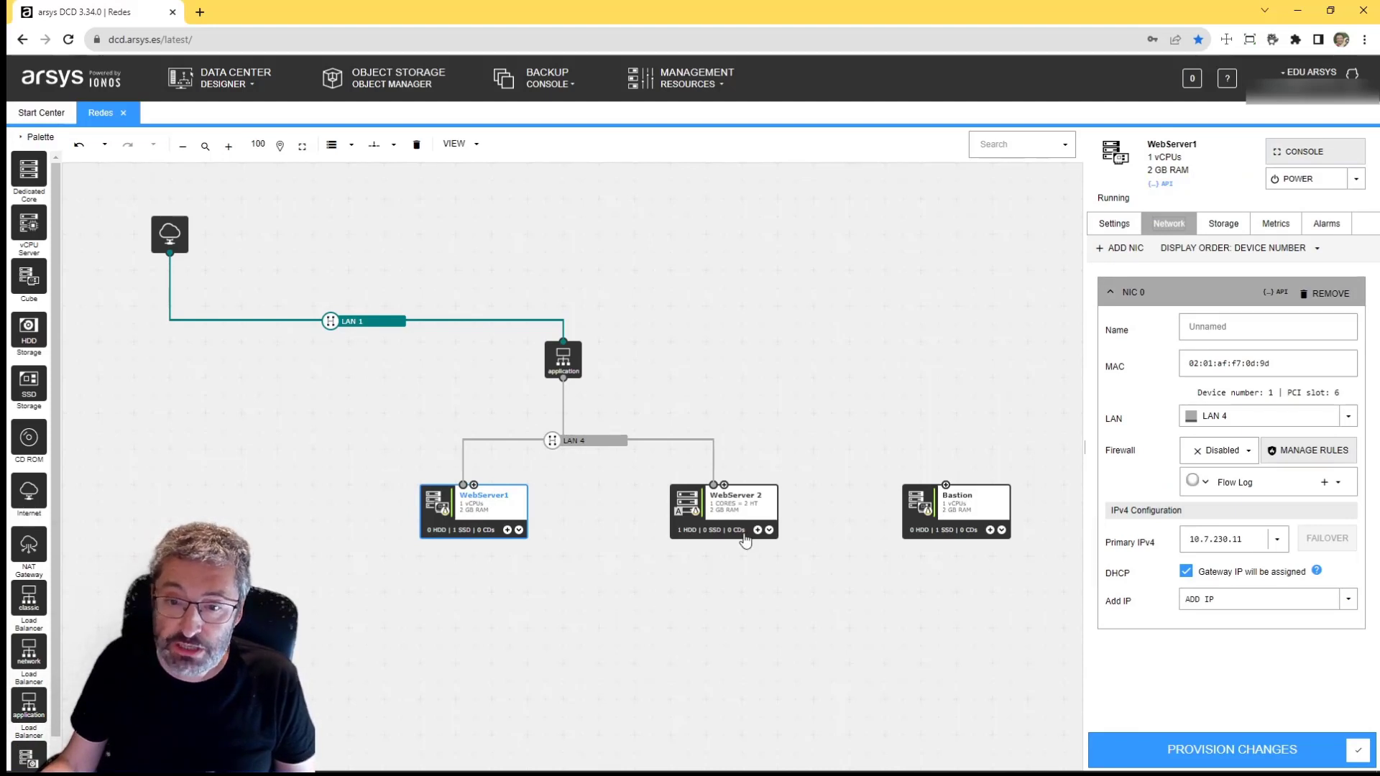
click(740, 505)
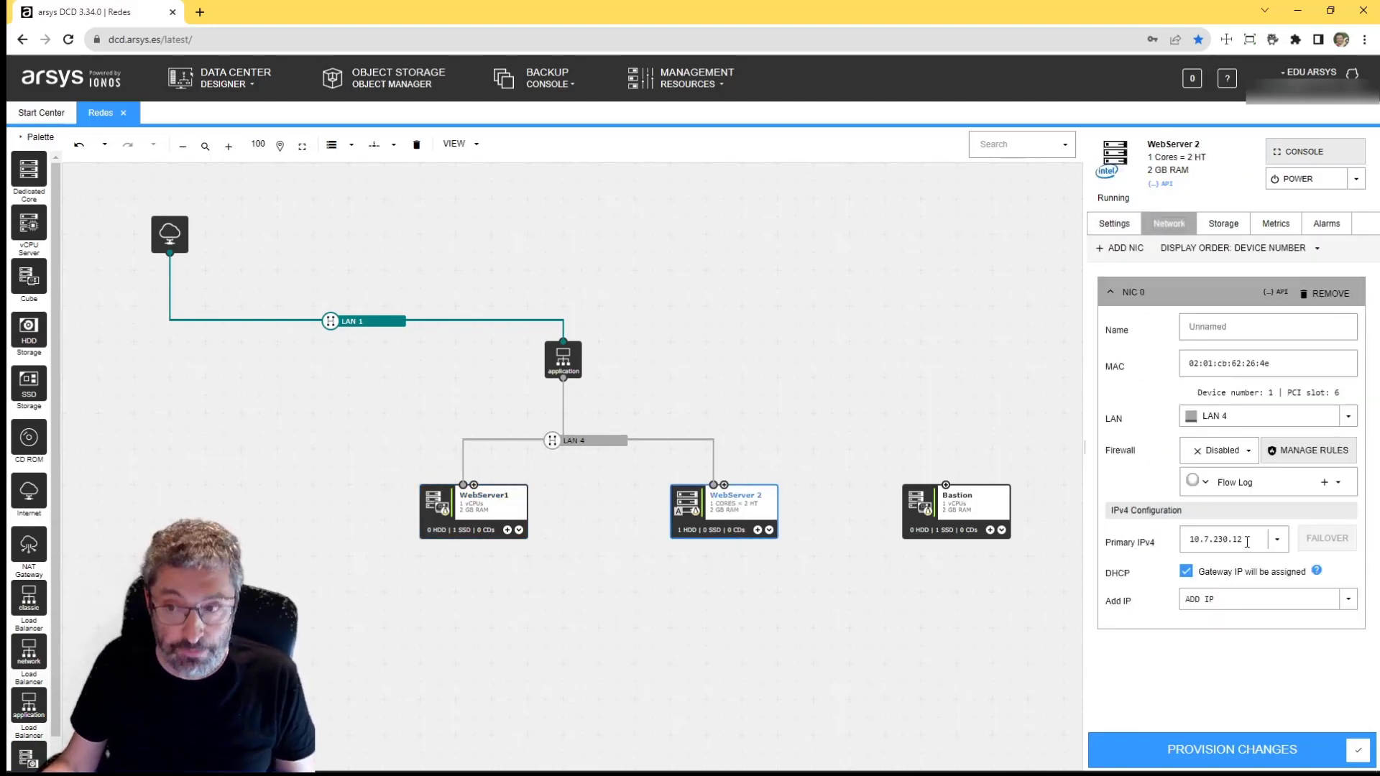
click(475, 506)
click(1171, 227)
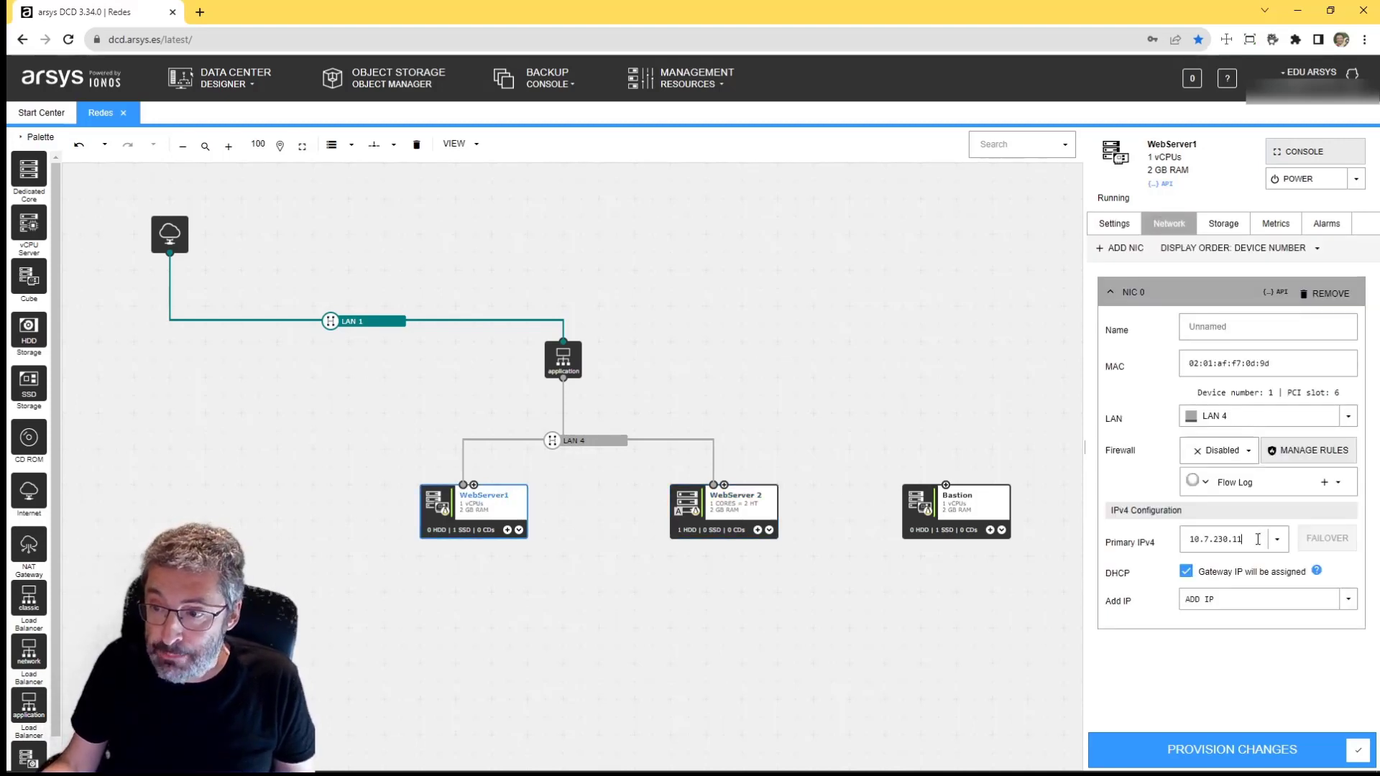
drag(1258, 540, 1147, 546)
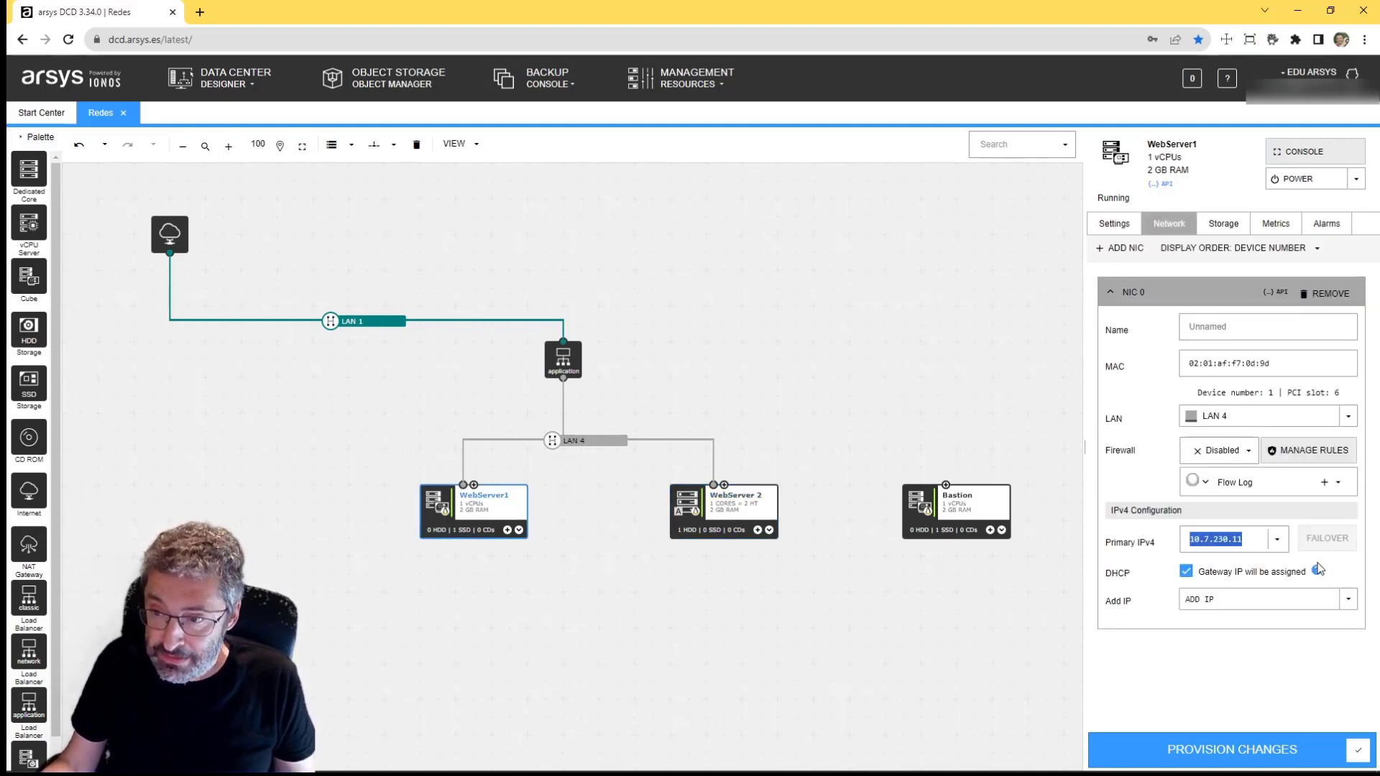
Start creating a target group named web-1
click(722, 99)
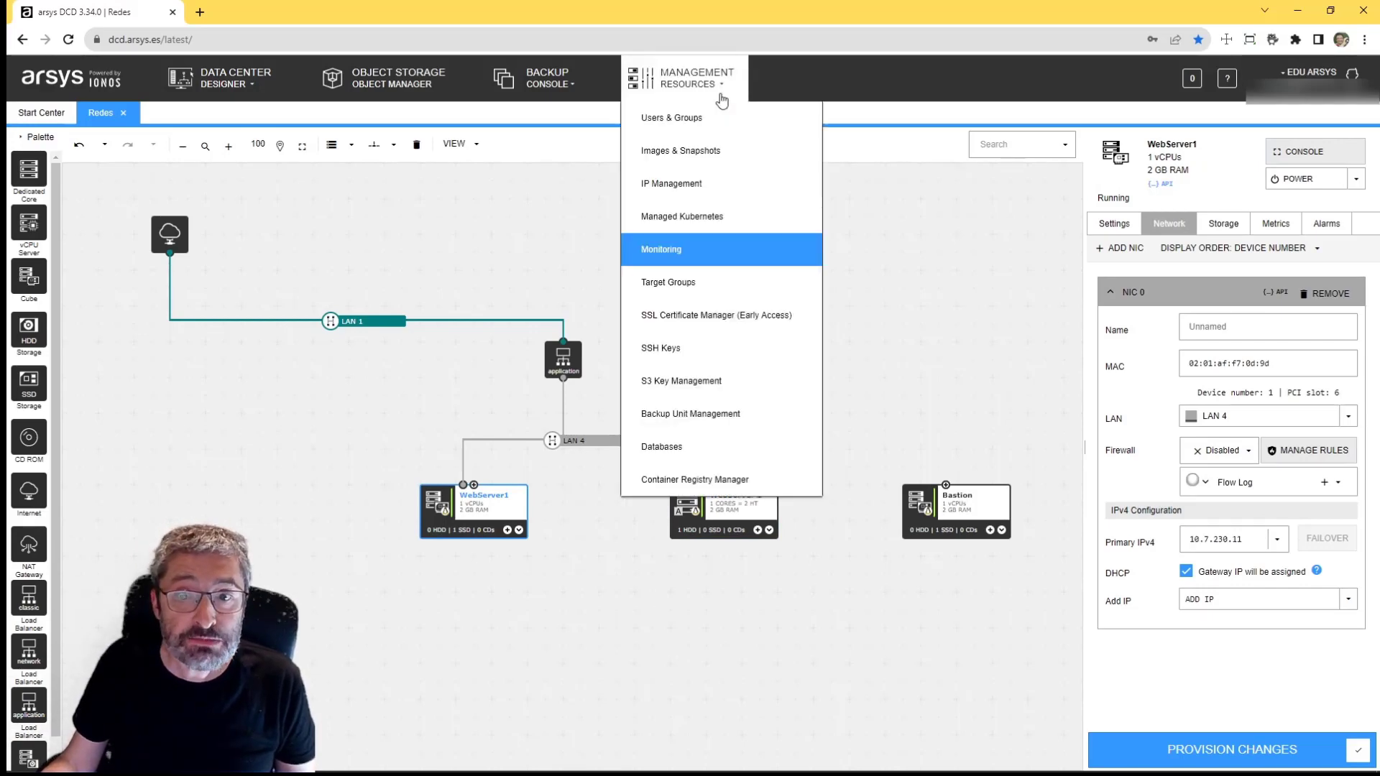
click(694, 282)
click(382, 135)
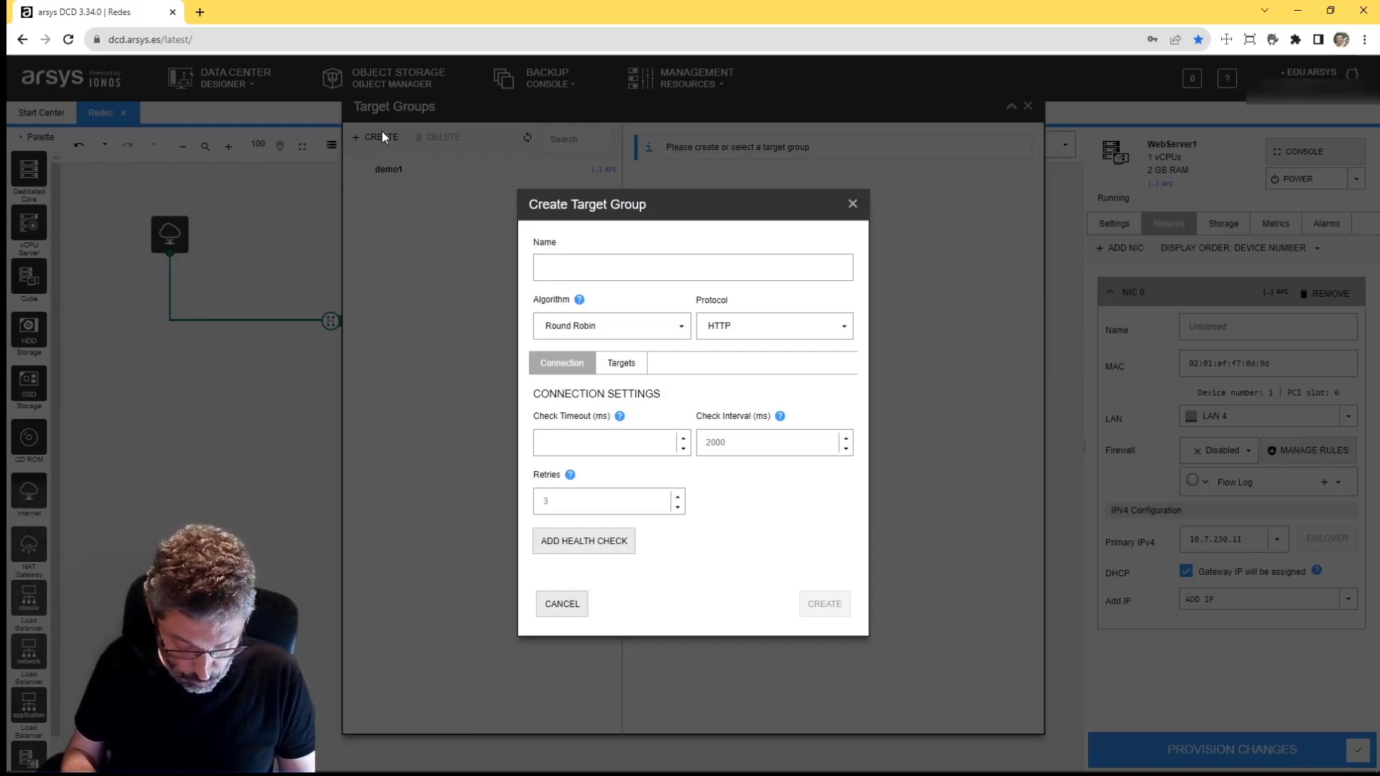
text(web-1)
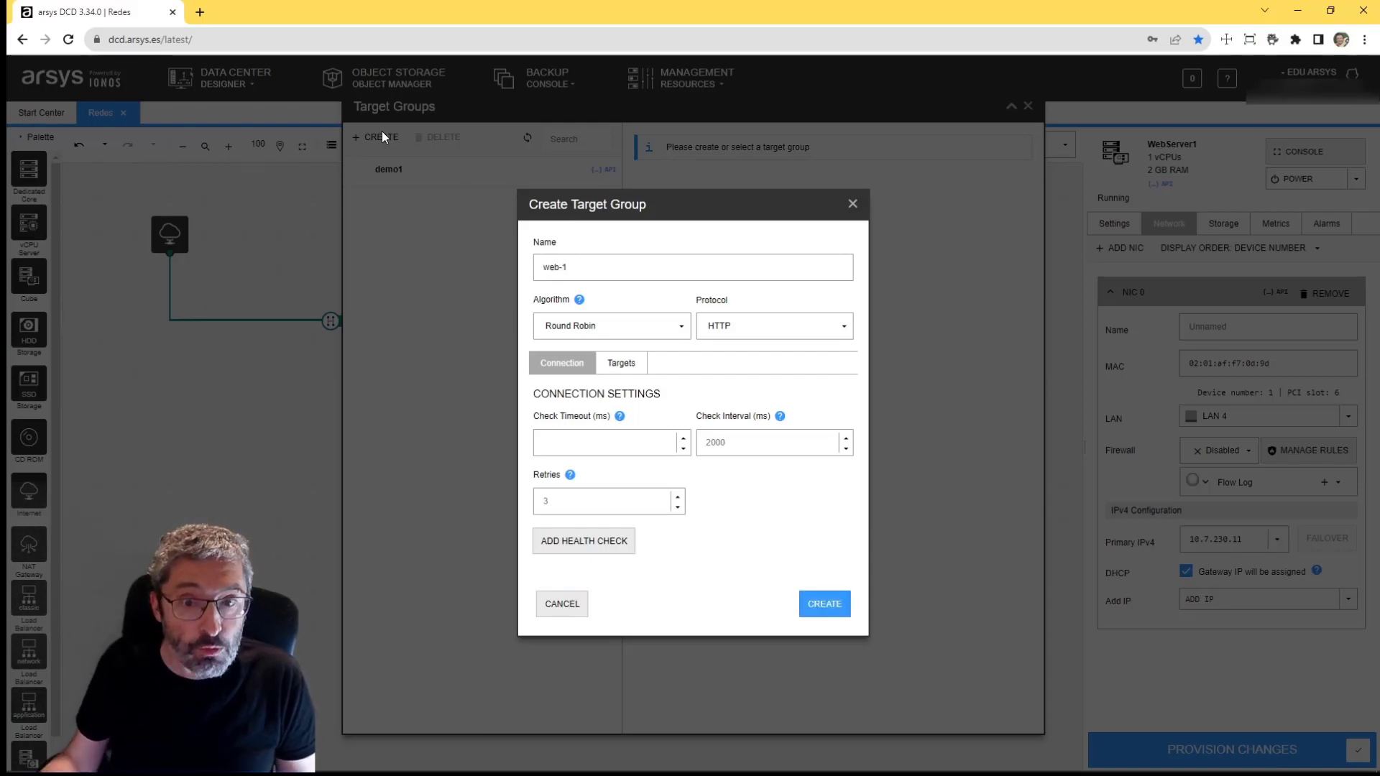
Add WebServer1 as a target of the new group with IP 10.7.230.11, port 80 and weight 1
click(618, 363)
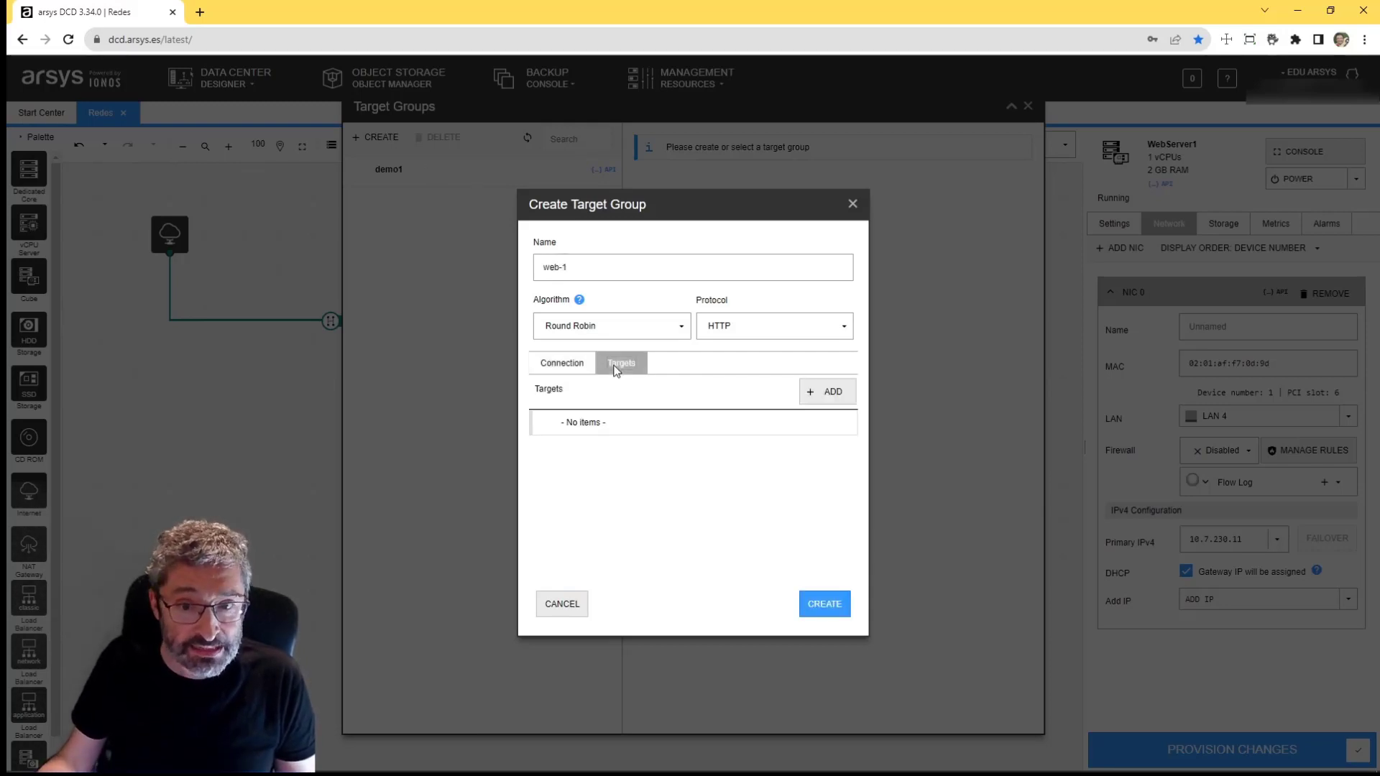
click(820, 392)
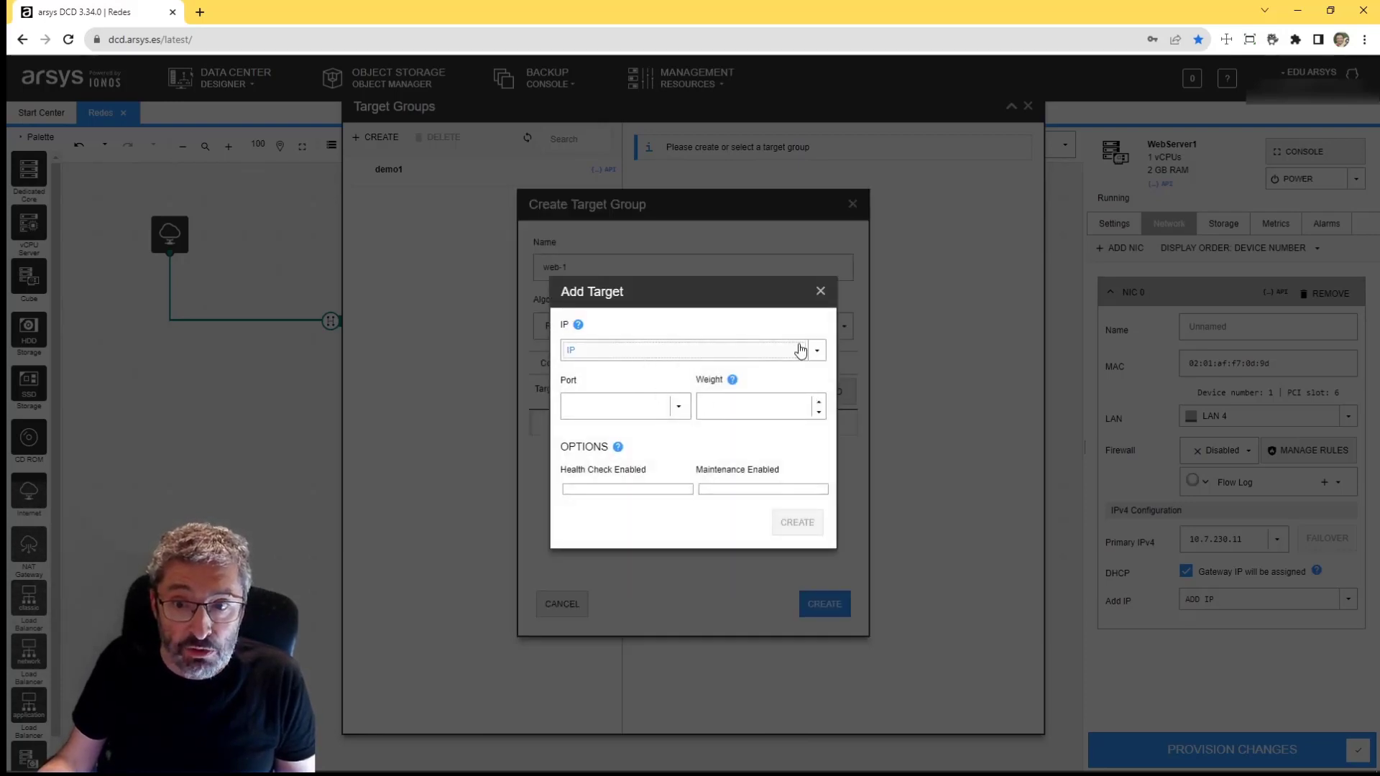
click(648, 409)
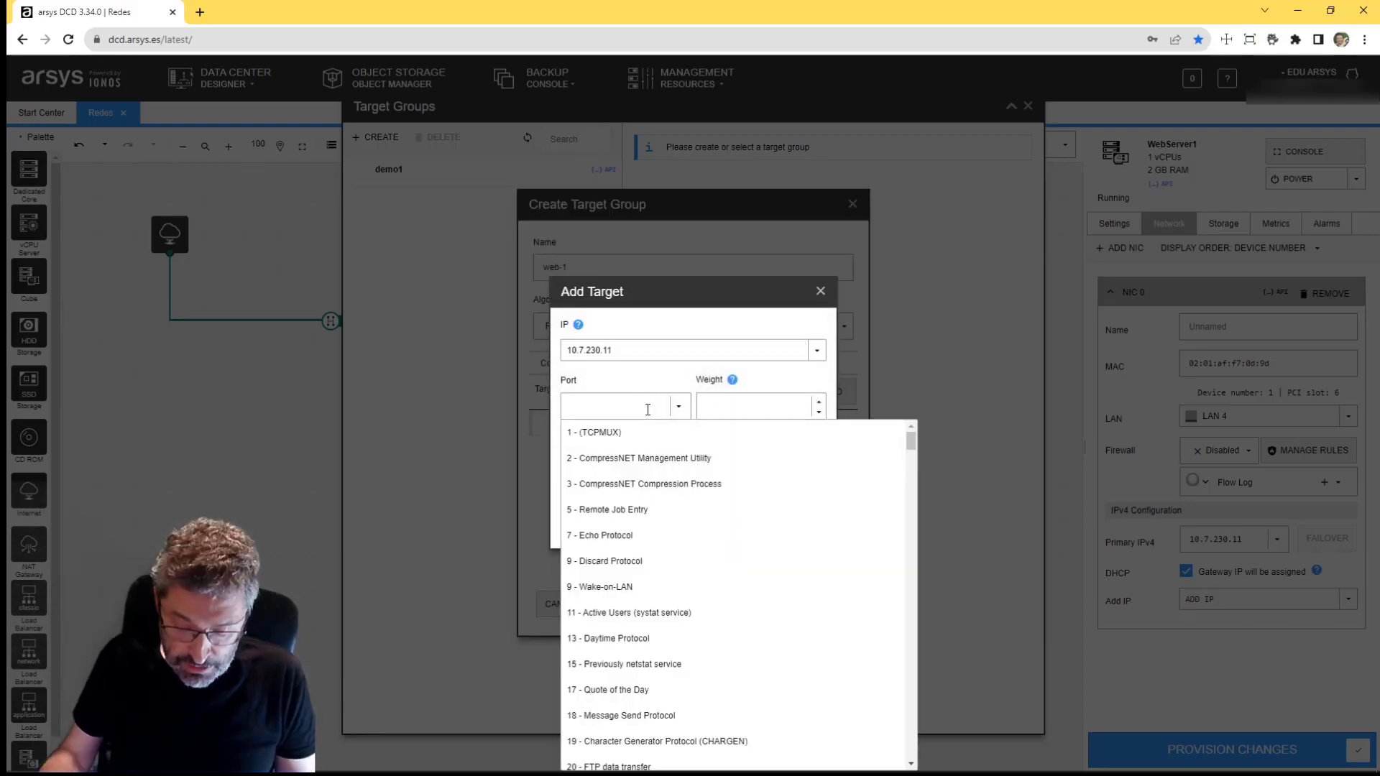
text(80)
key(Tab)
text(1)
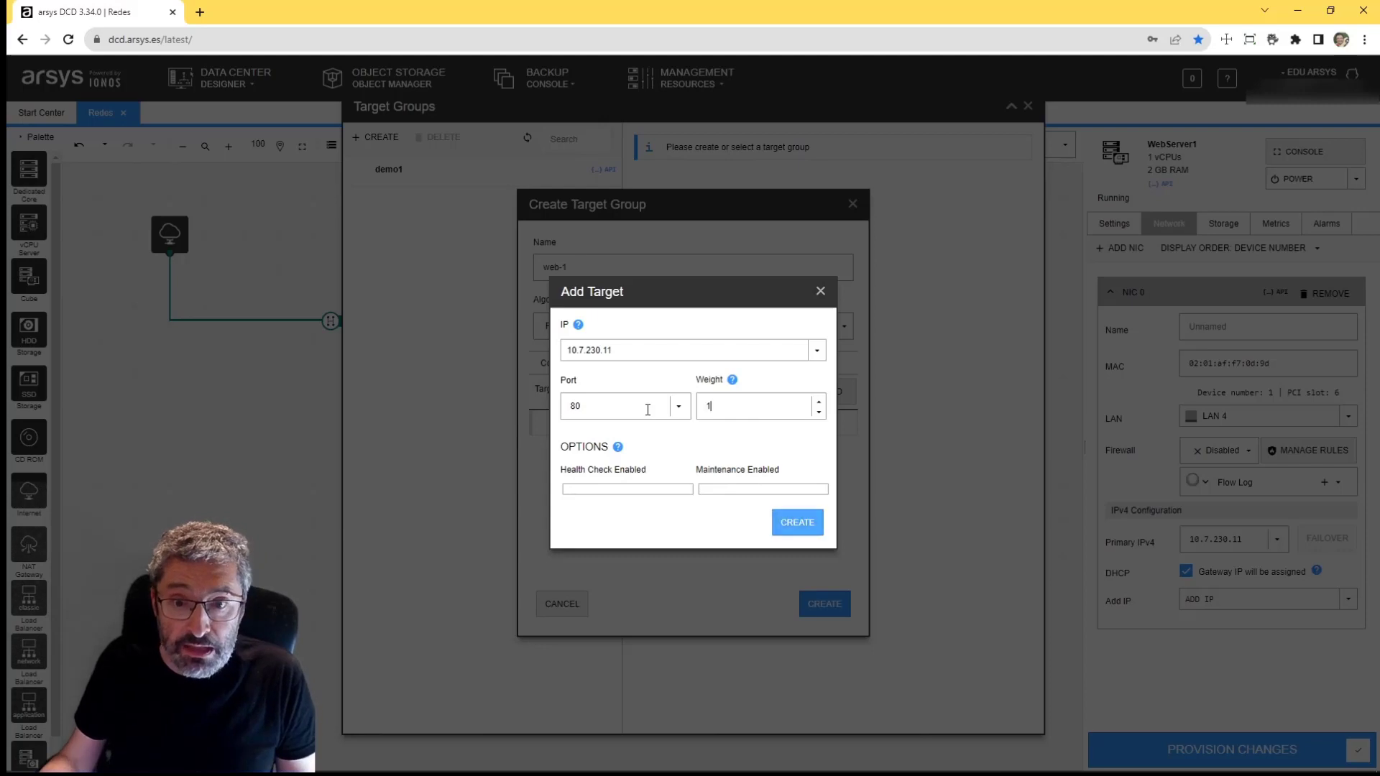
key(Return)
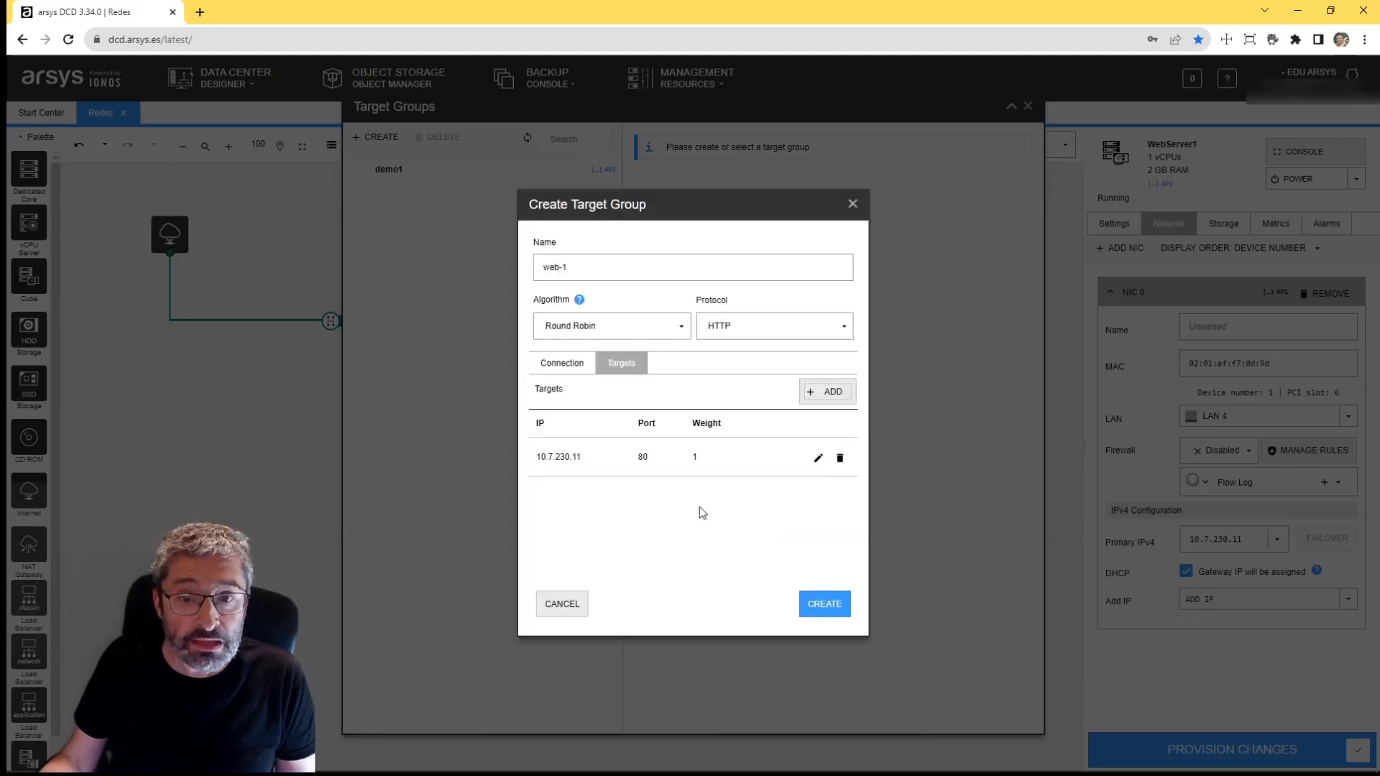
Add WebServer 2 as a second target with IP 10.7.230.12, port 80 and weight 2
click(825, 392)
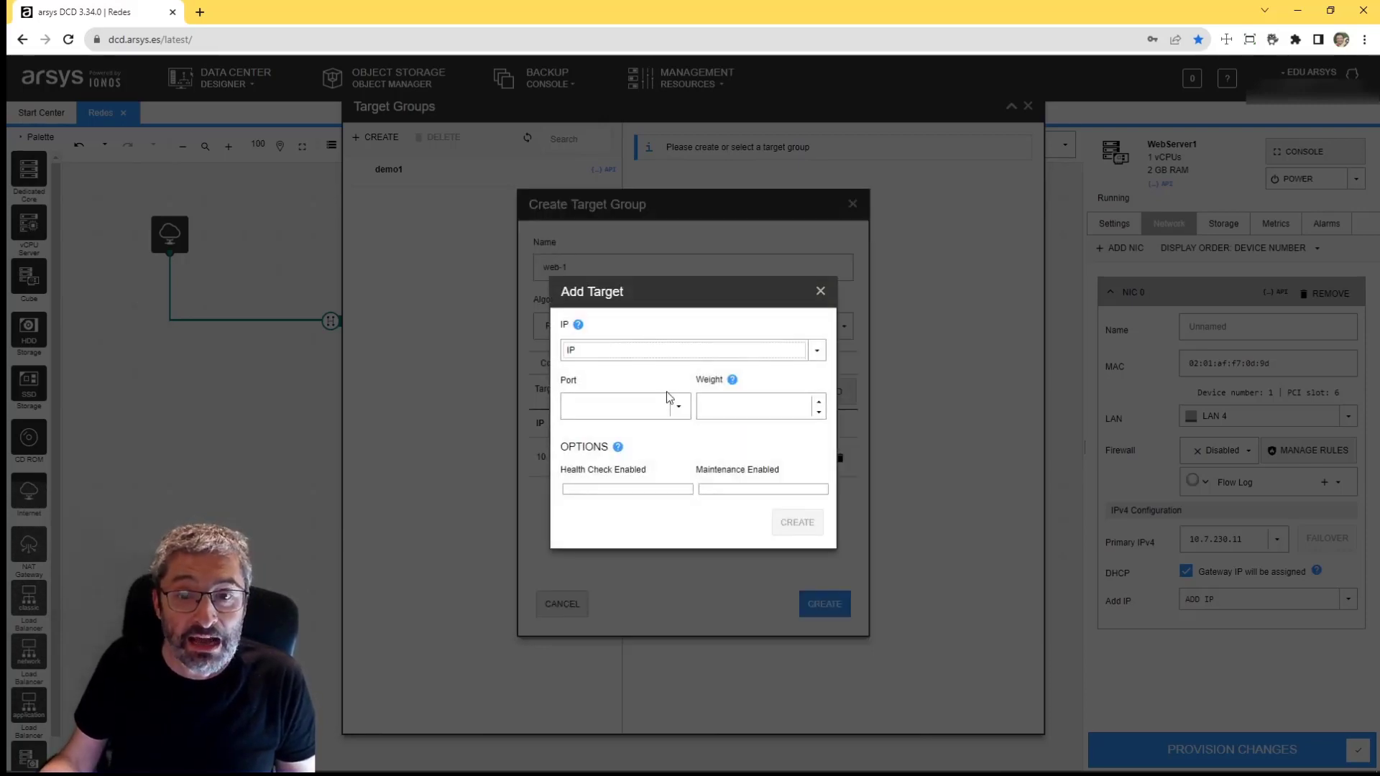
click(816, 350)
click(751, 373)
text(10.7.230.12)
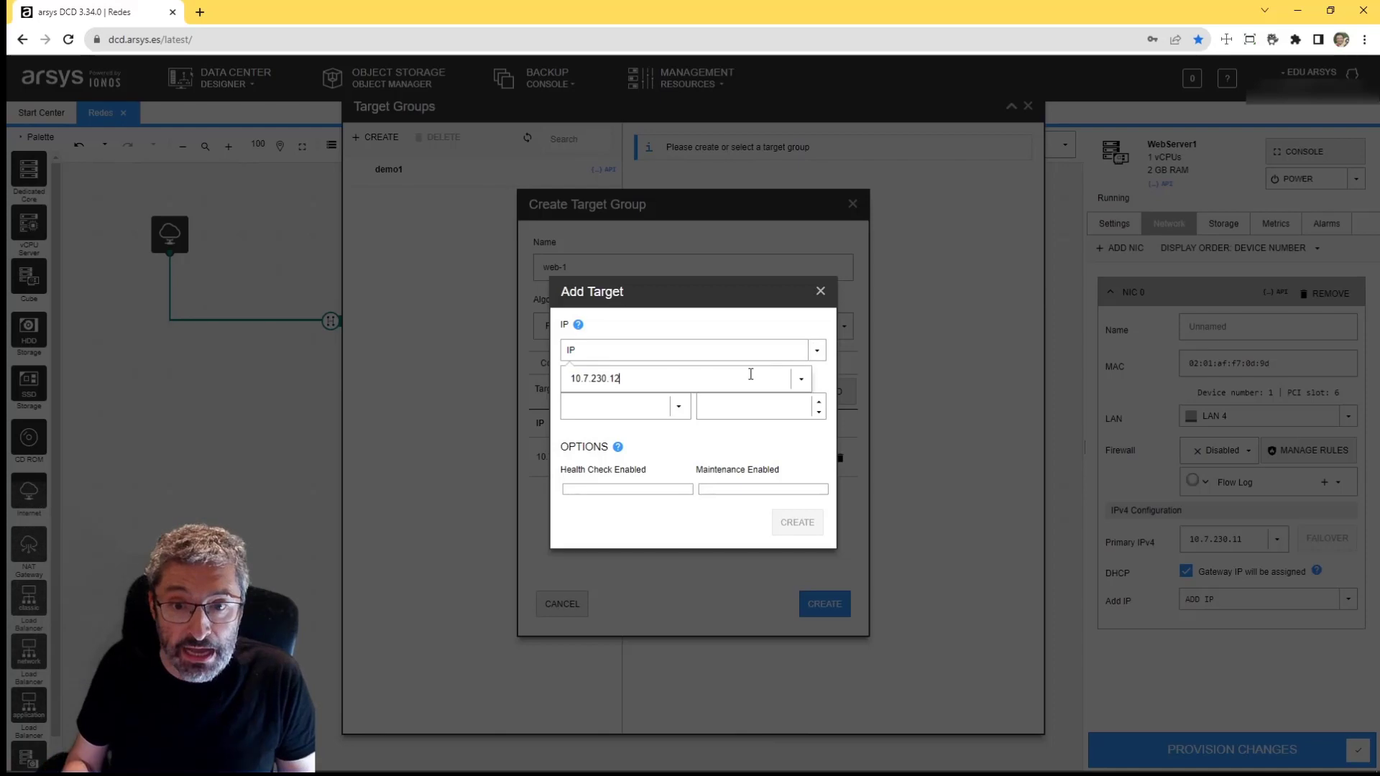
click(625, 406)
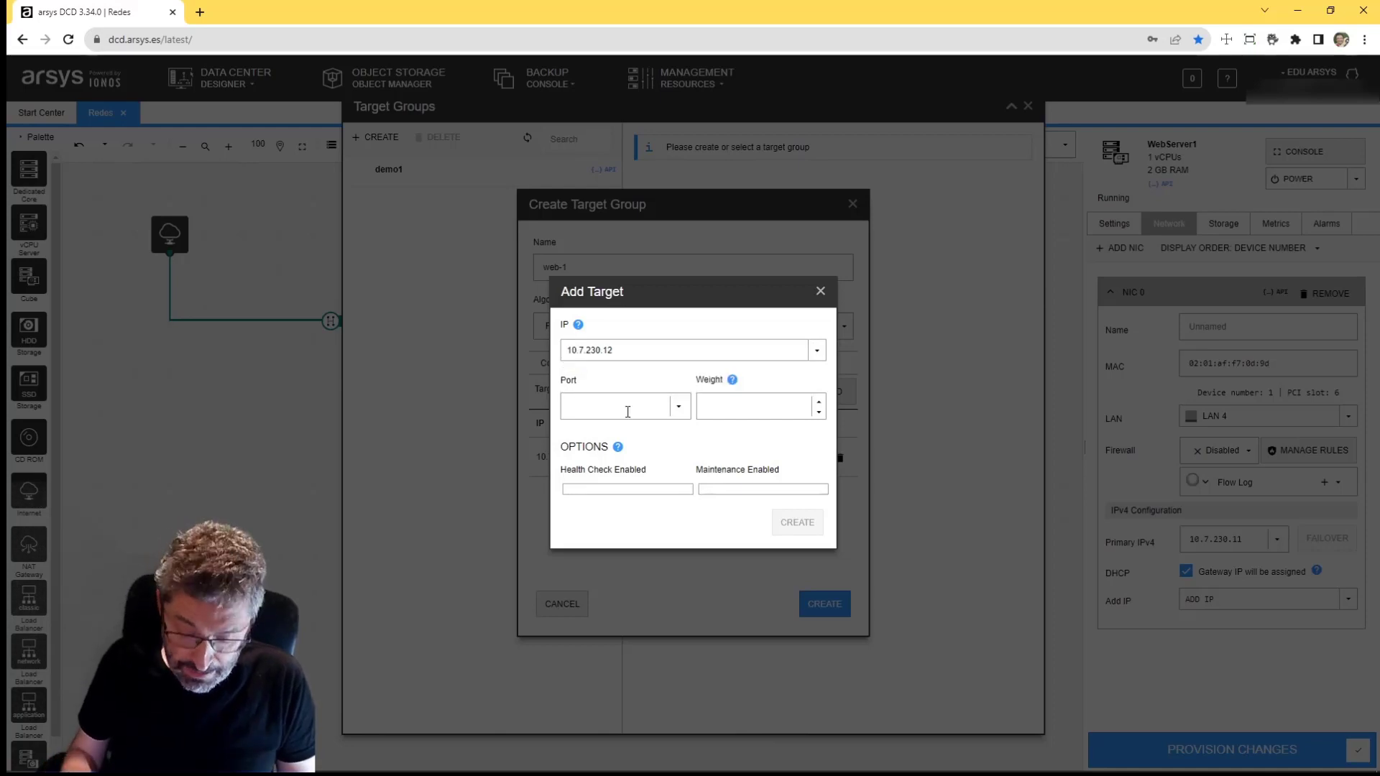
text(80)
key(Tab)
text(2)
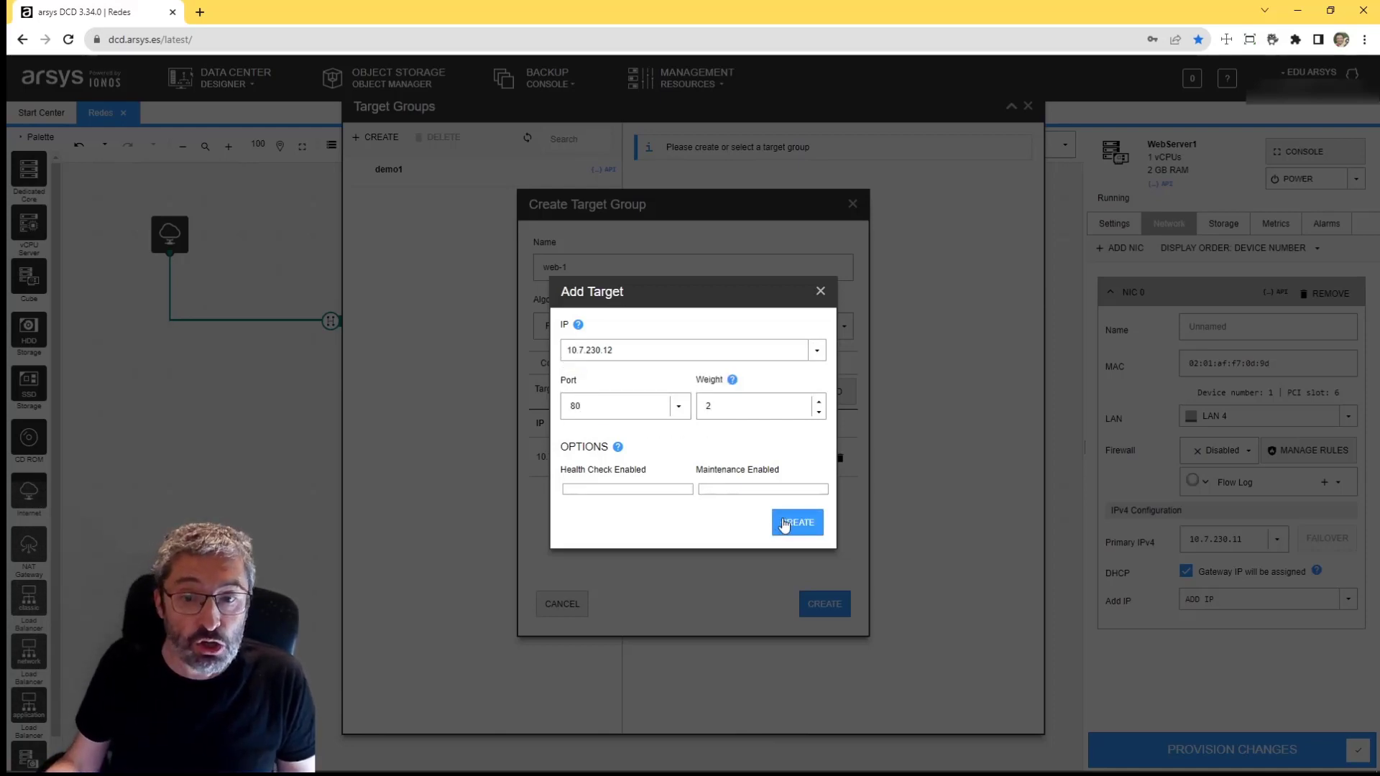
click(793, 524)
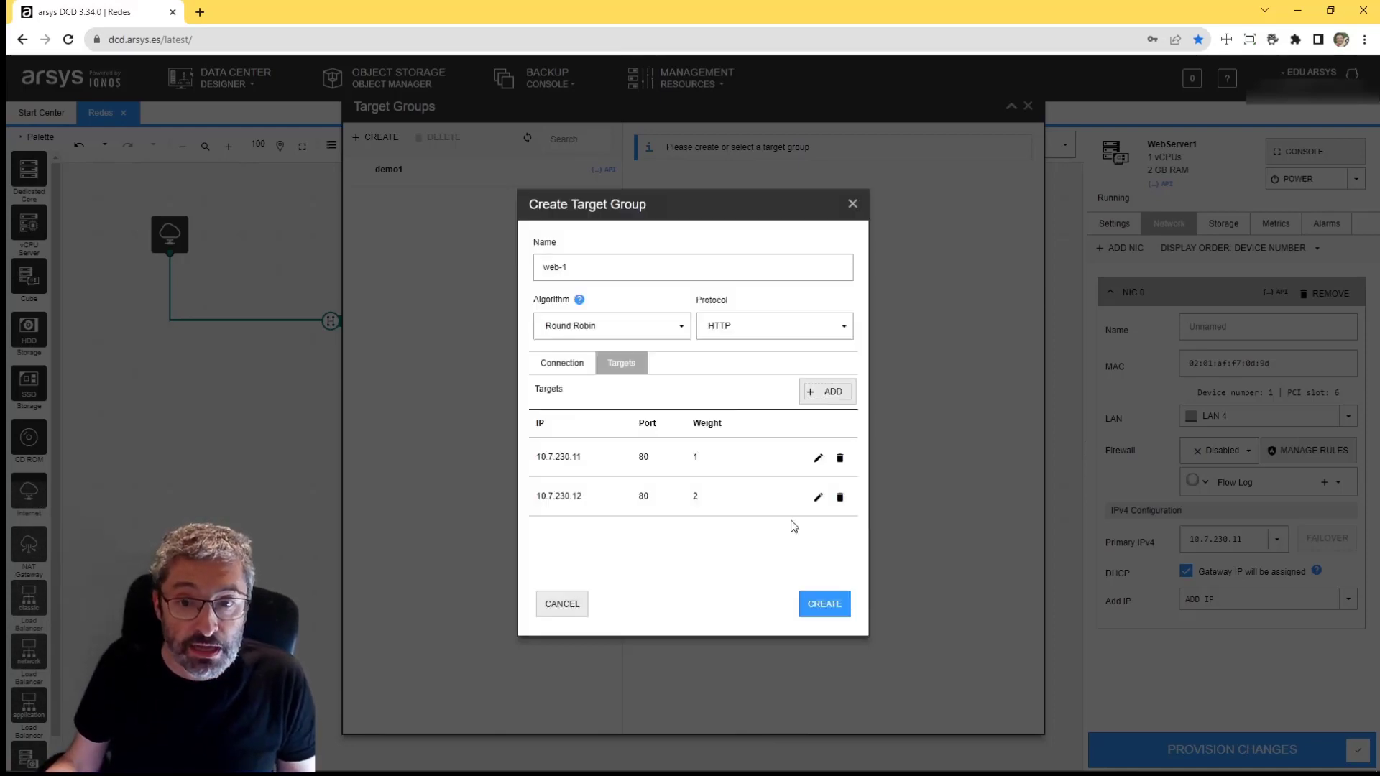
Finish creating the web-1 target group and review its list of targets
click(826, 604)
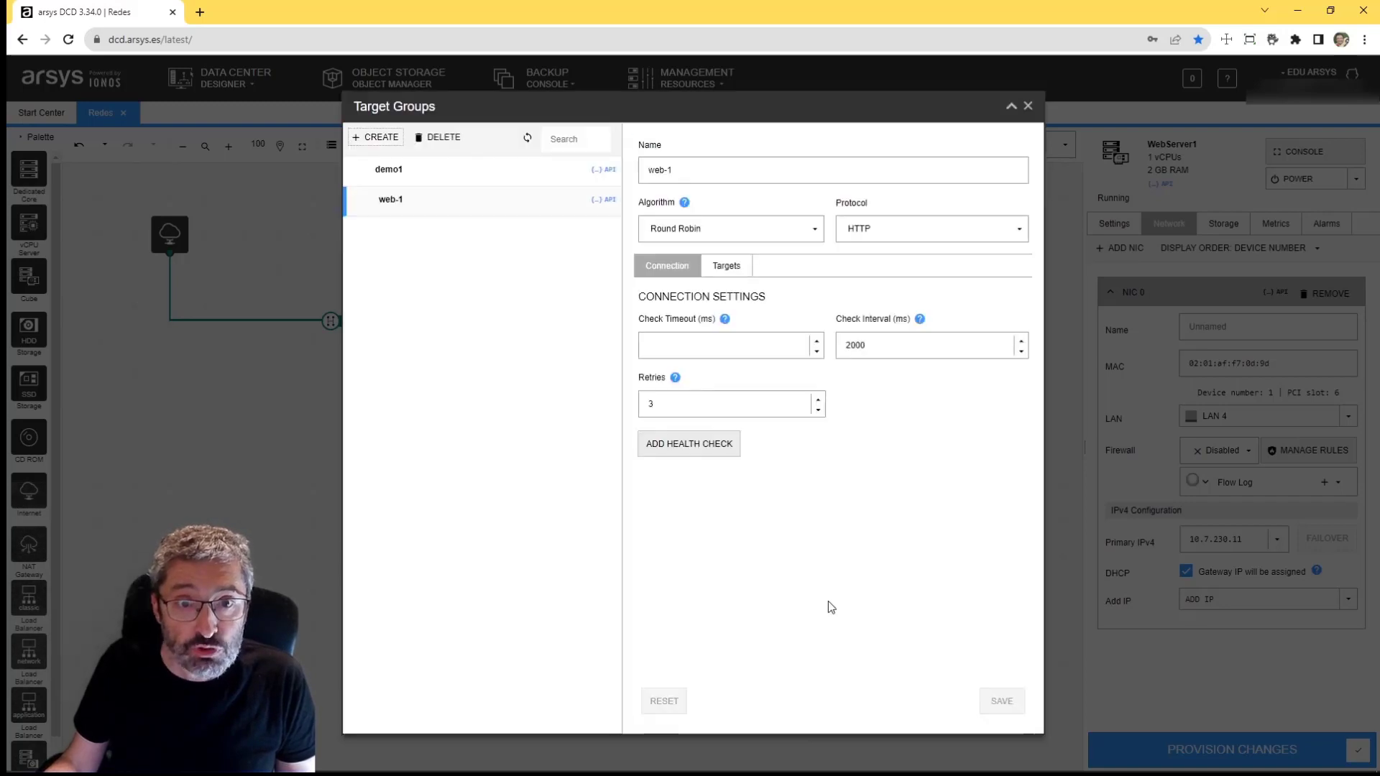
click(399, 203)
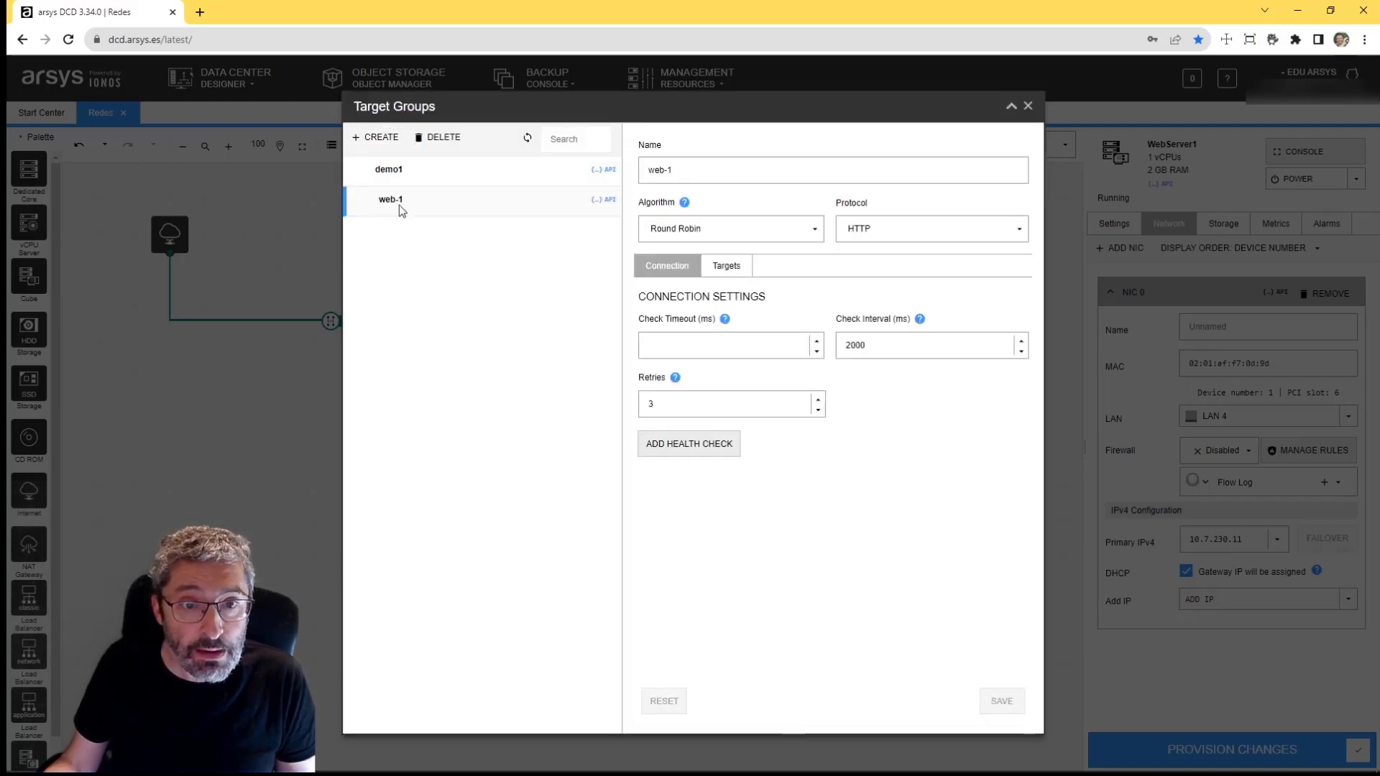
click(743, 268)
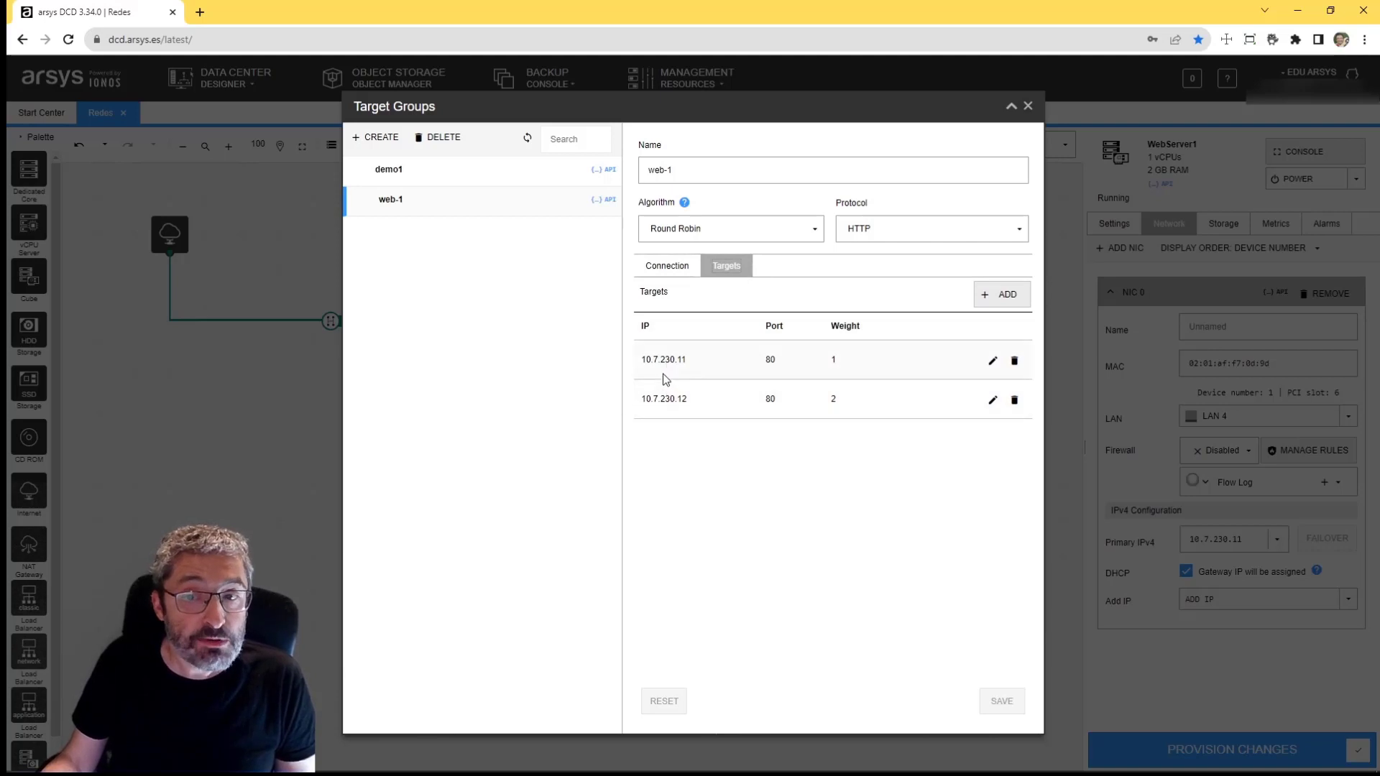
click(1028, 105)
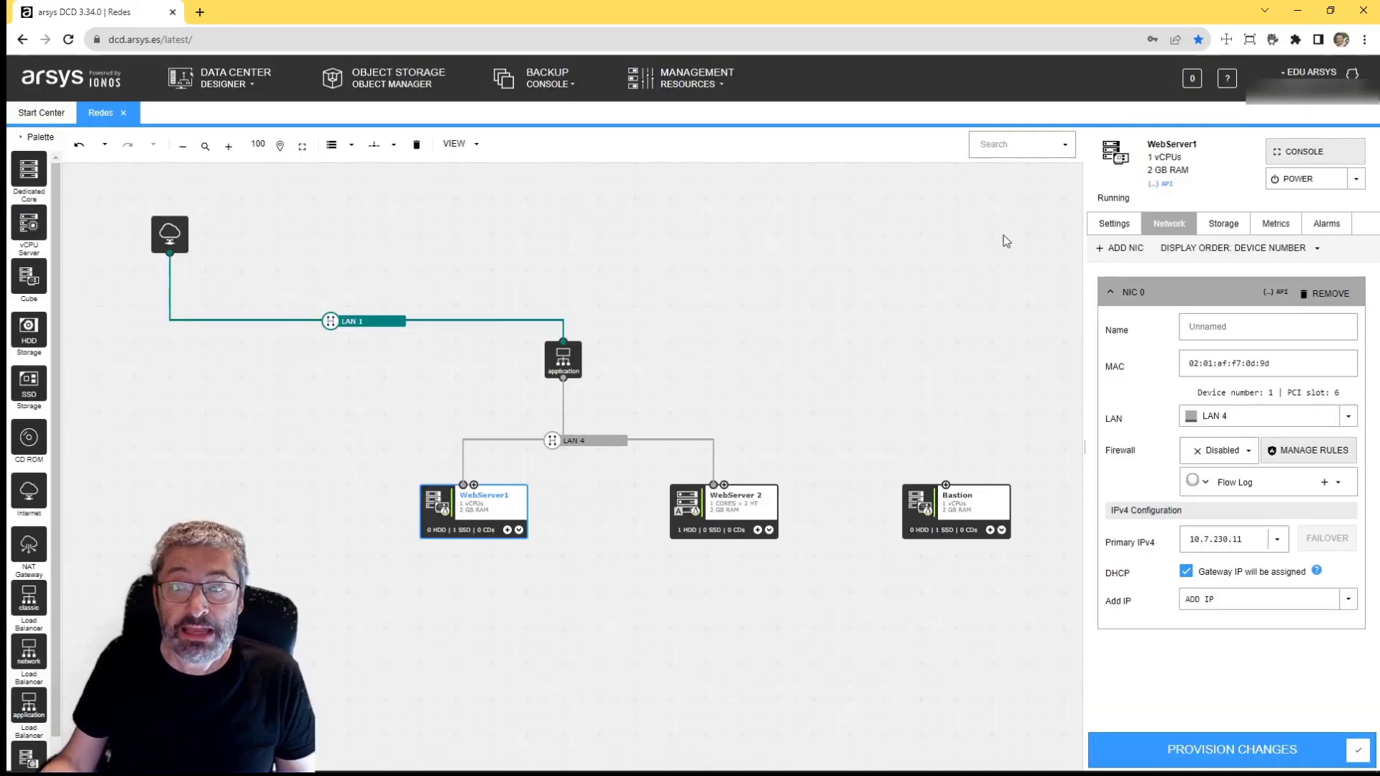
Add a Forward HTTP rule named web-1 to the Application Load Balancer's forwarding rule, using target group web-1 without conditions
click(563, 358)
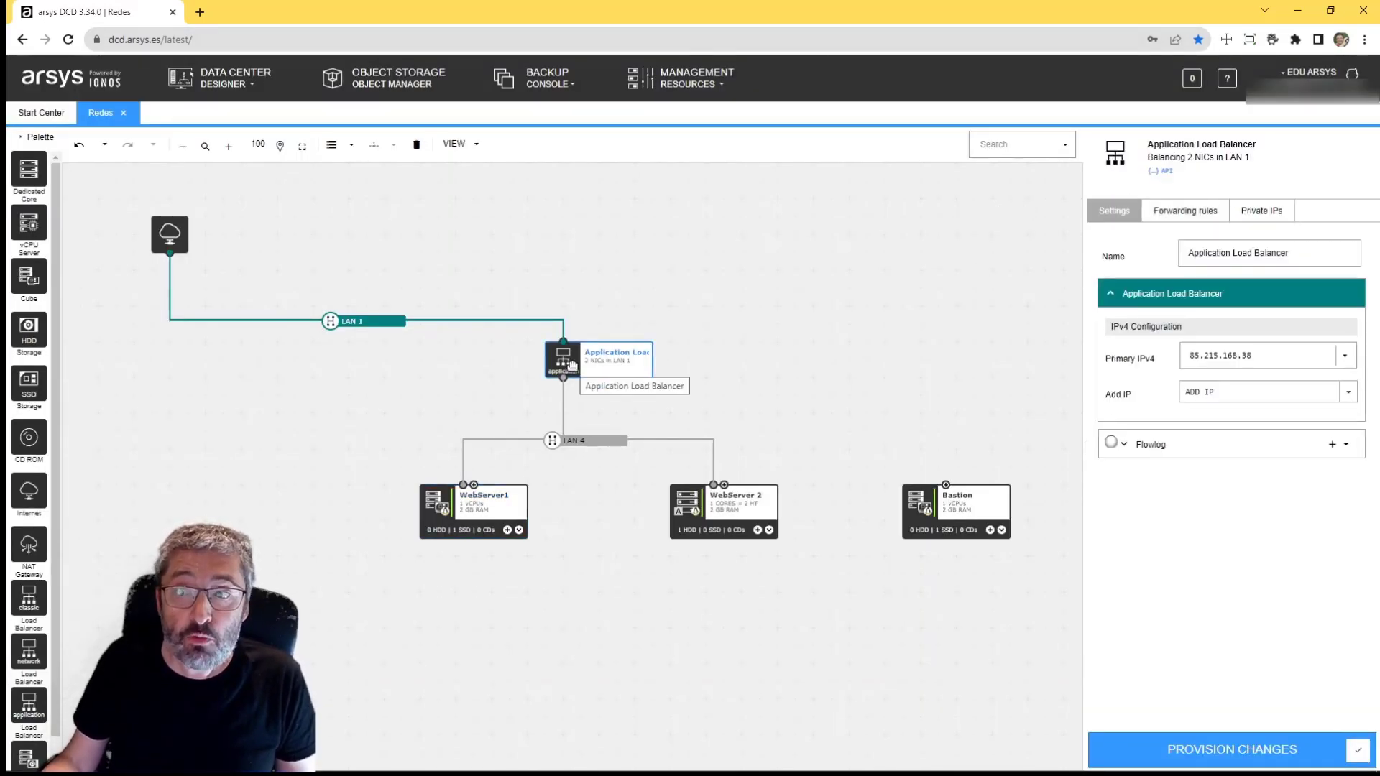
click(1168, 214)
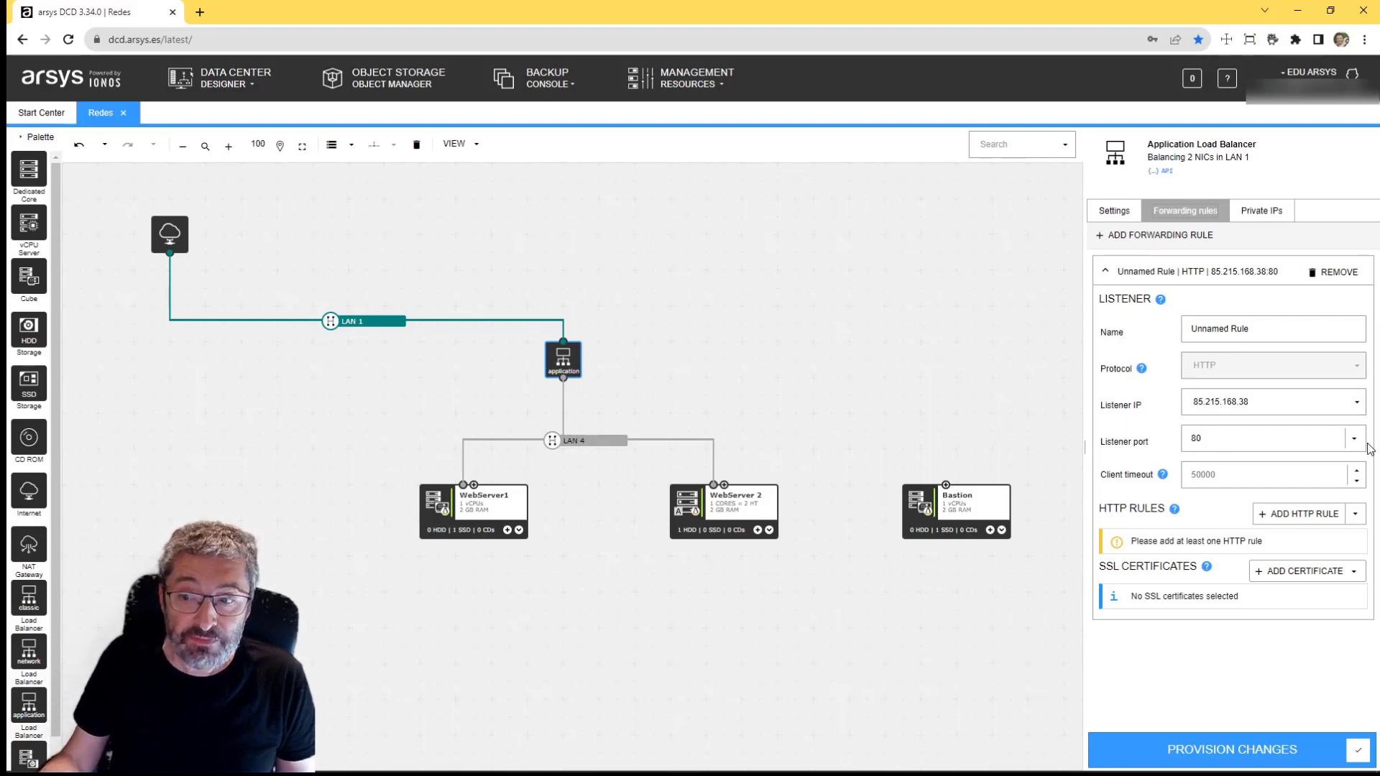
click(1296, 525)
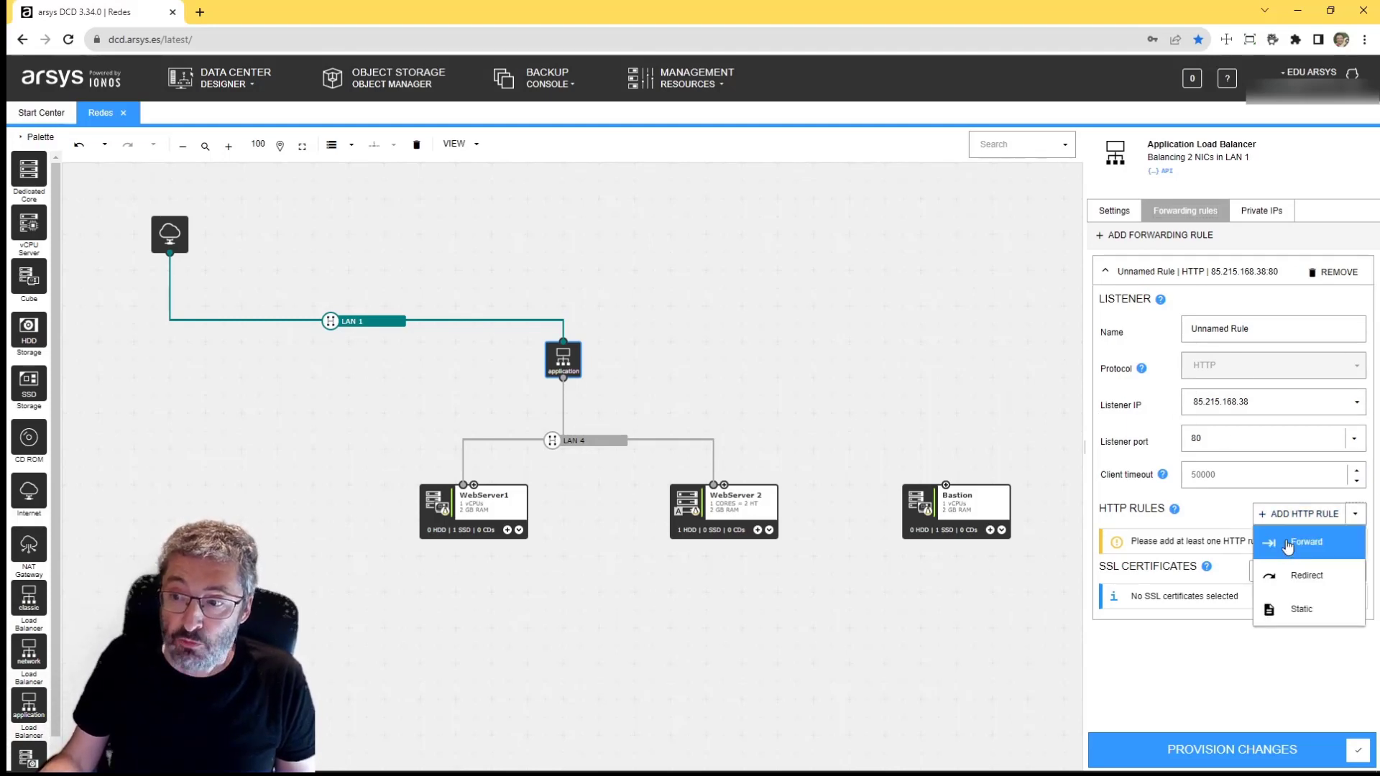
click(1288, 543)
triple_click(607, 293)
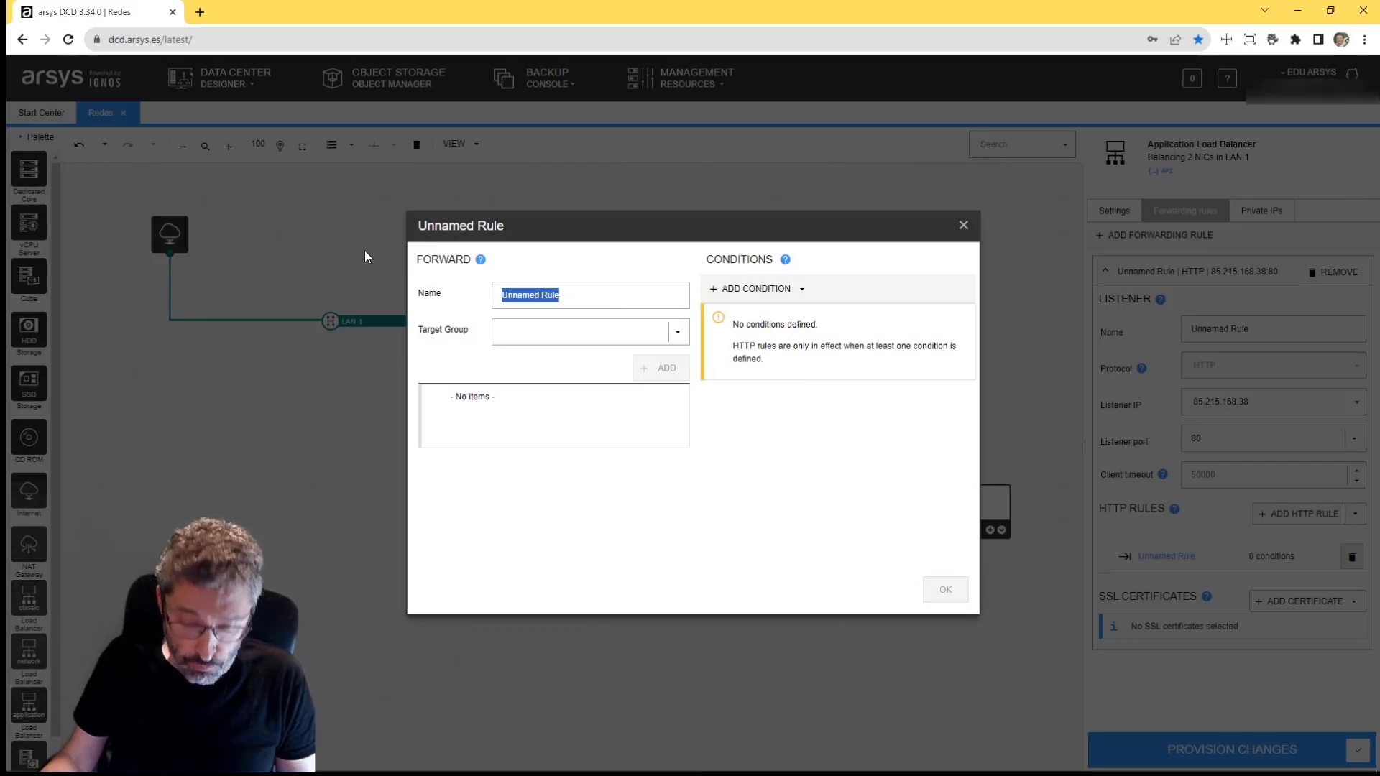
text(web-1)
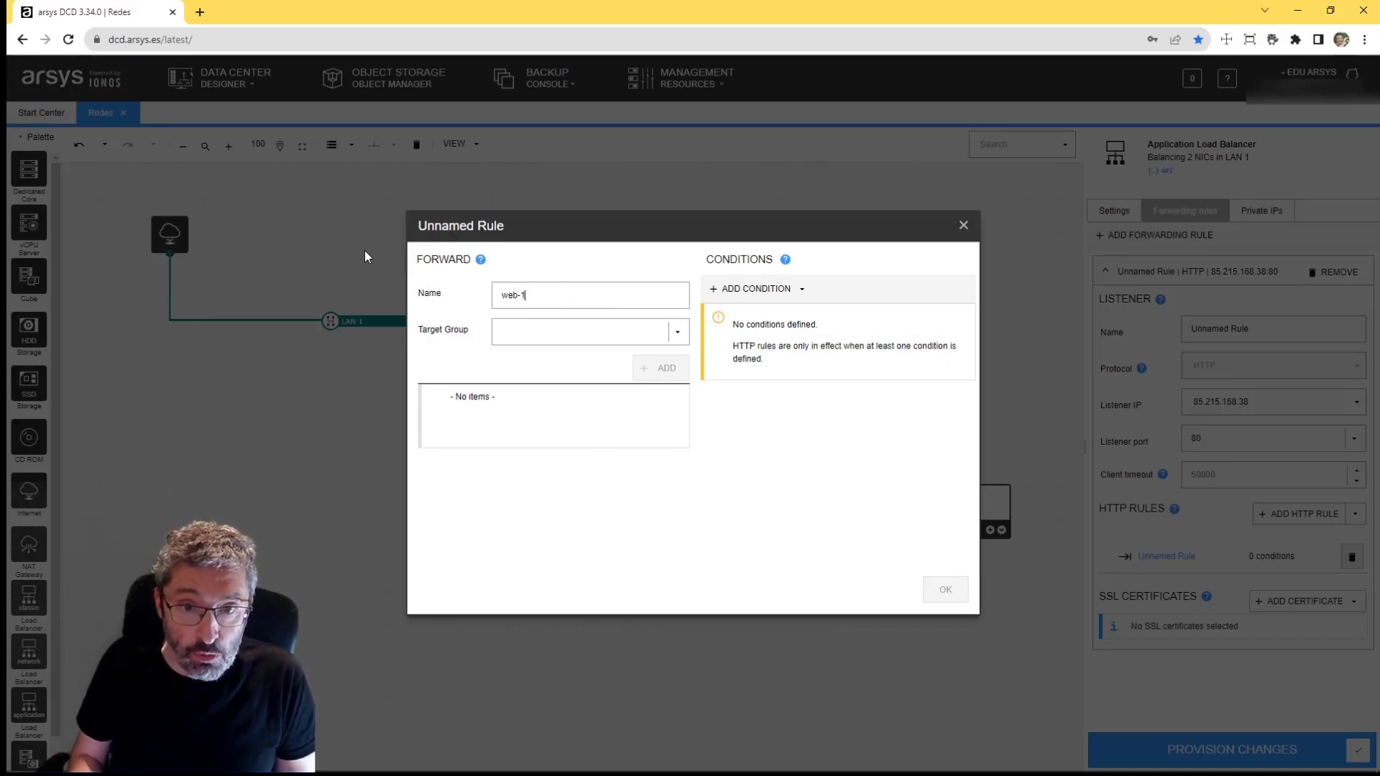
click(676, 333)
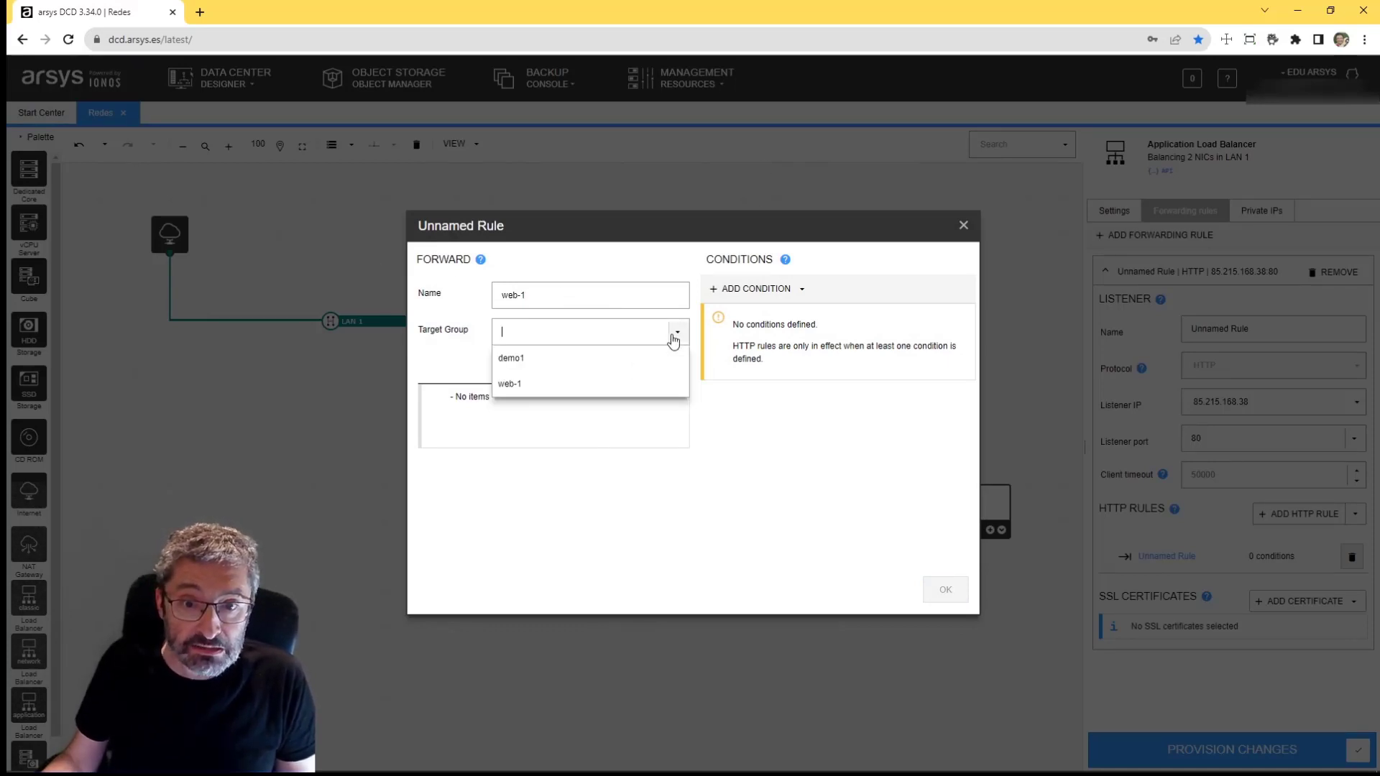
click(572, 381)
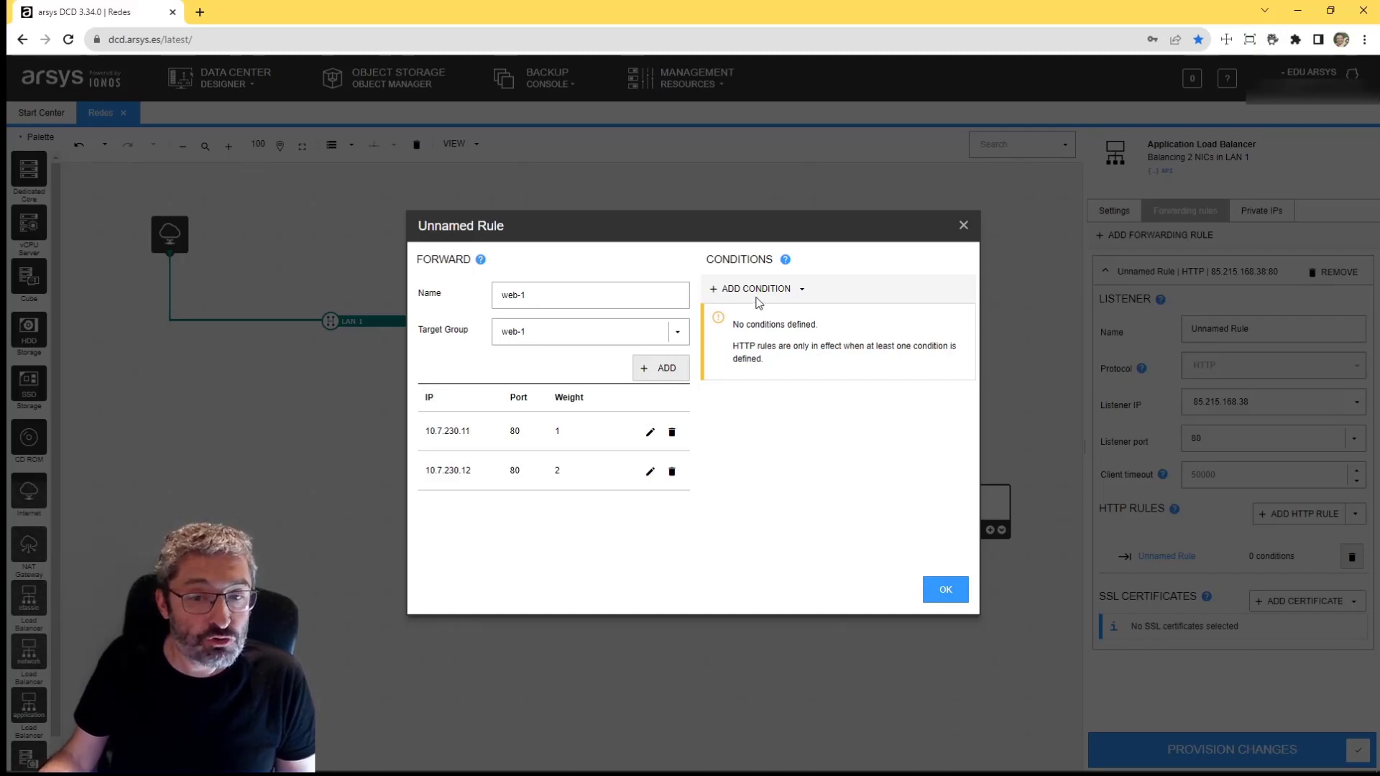
click(942, 591)
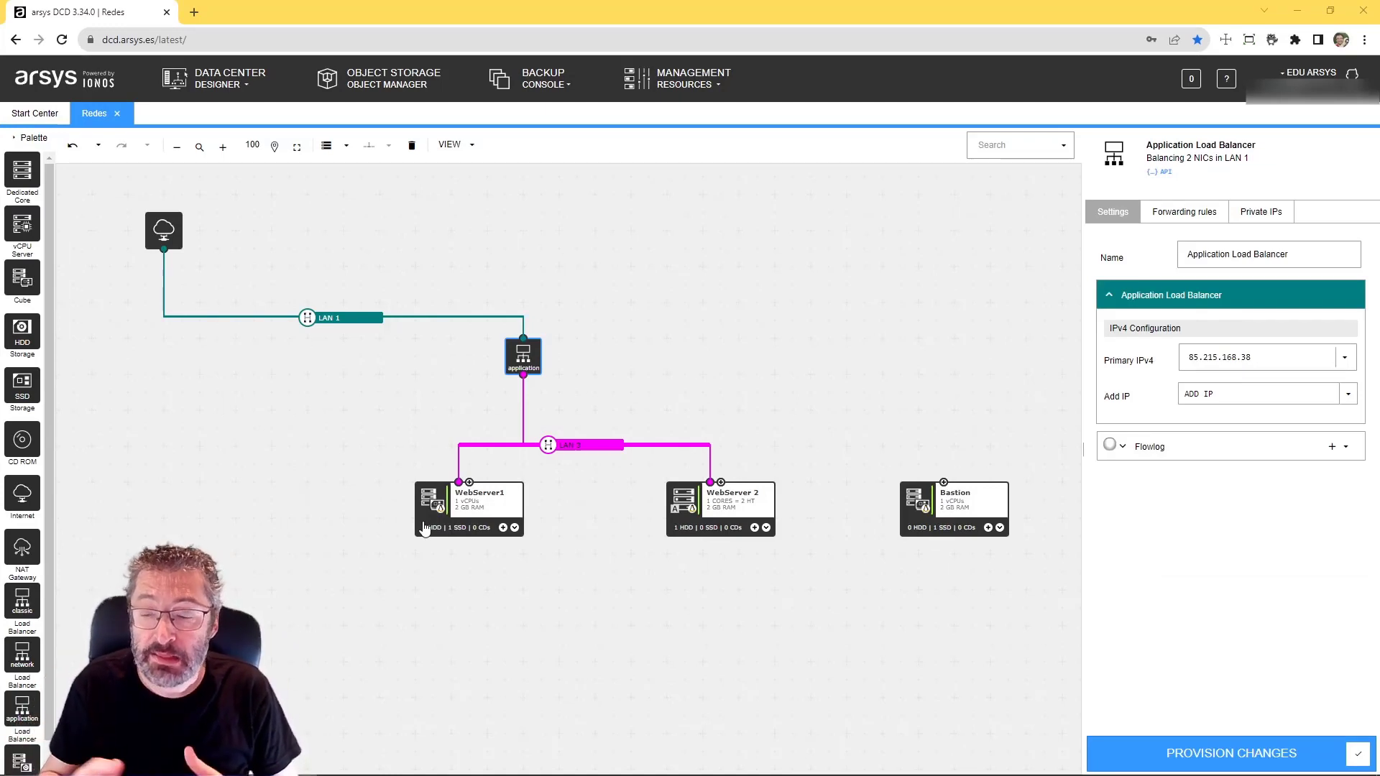
Select the load balancer's primary IPv4, switch to PowerShell, and test 85.215.168.38 with curl.exe, clearing the console between requests
click(1278, 360)
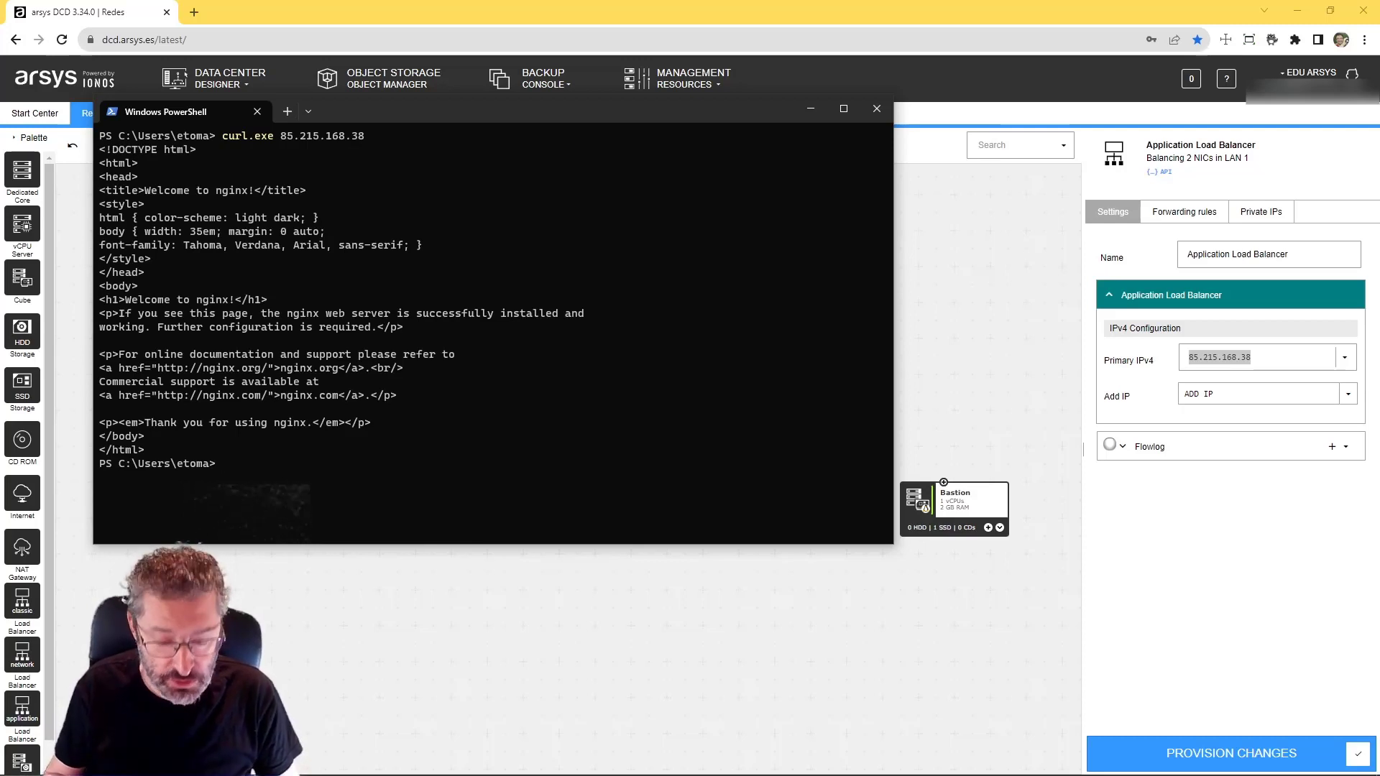
text(ls)
key(Return)
key(Up)
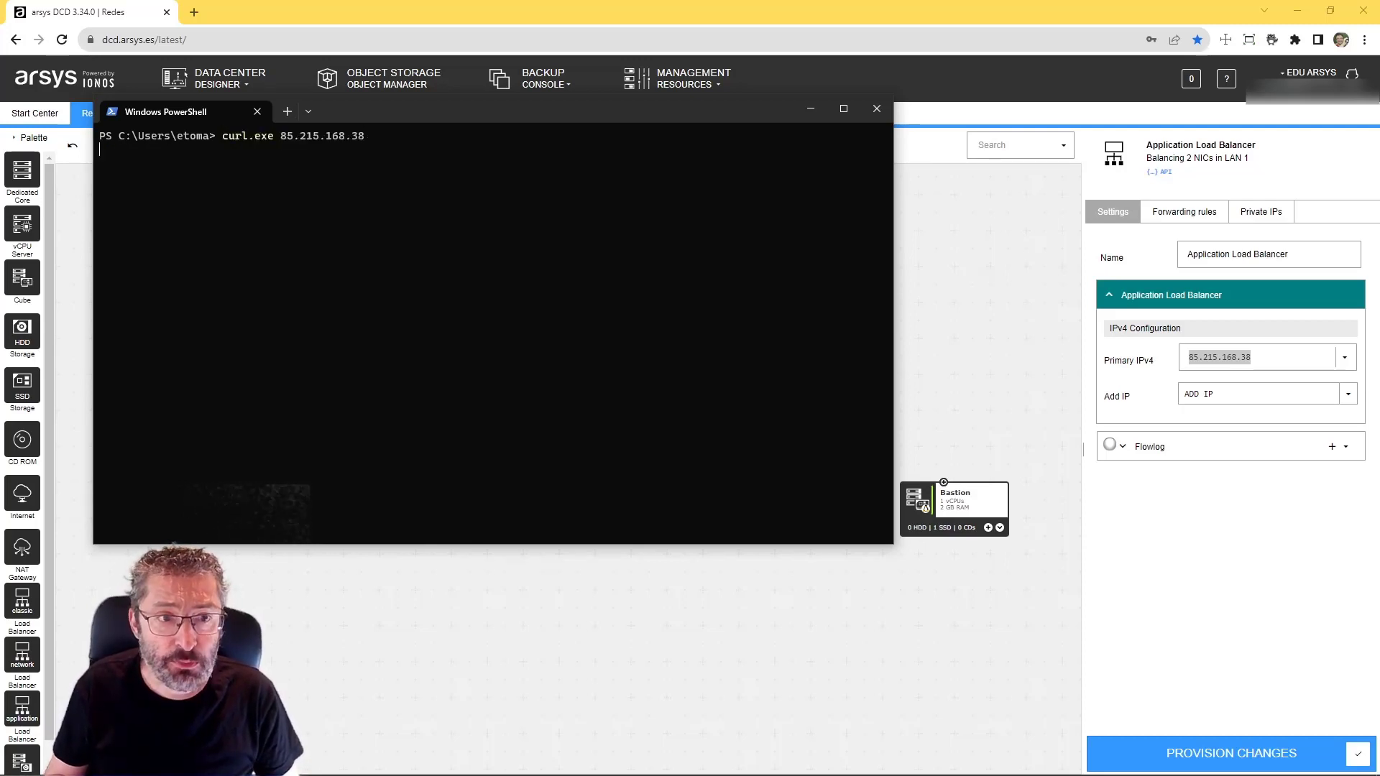
text(clear)
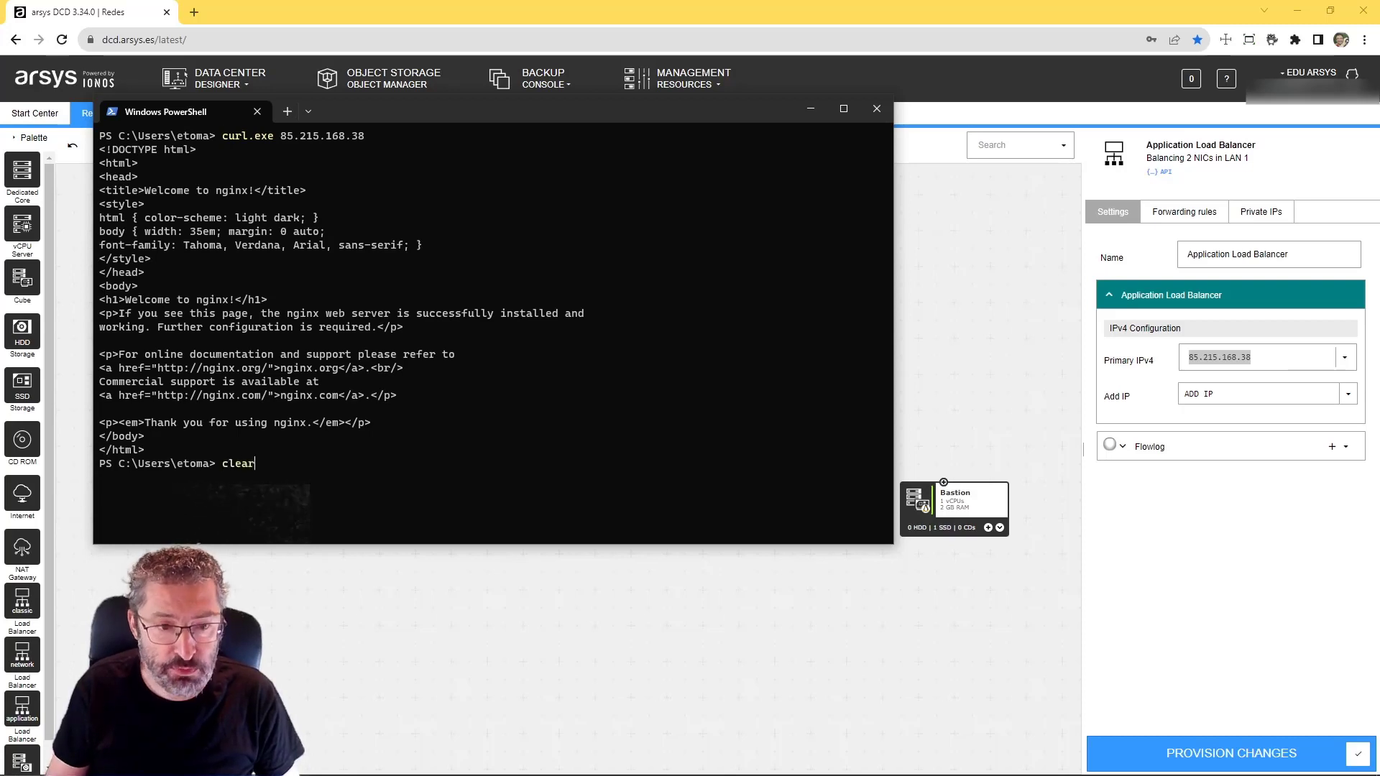
key(Return)
key(Up)
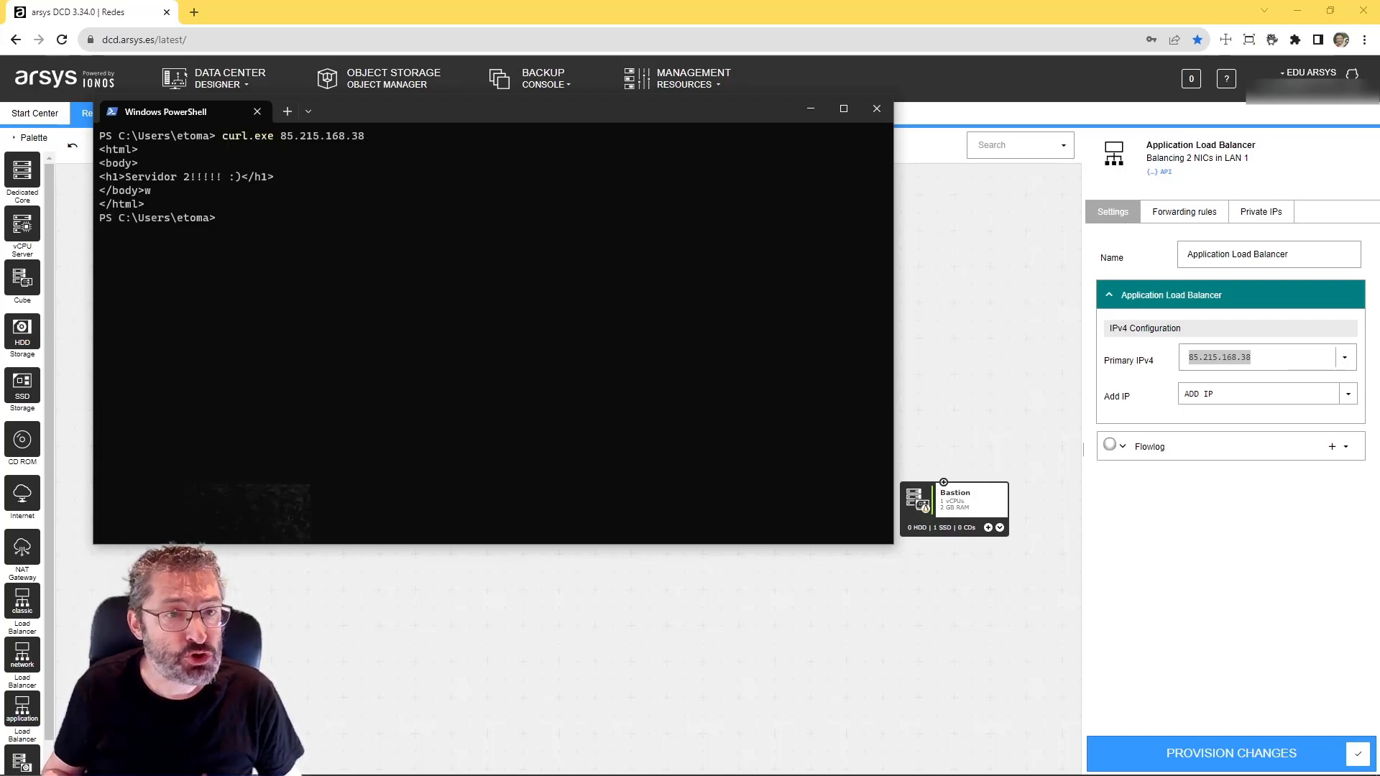
Repeat the curl.exe request to 85.215.168.38 several times to compare which web server answers
key(Up)
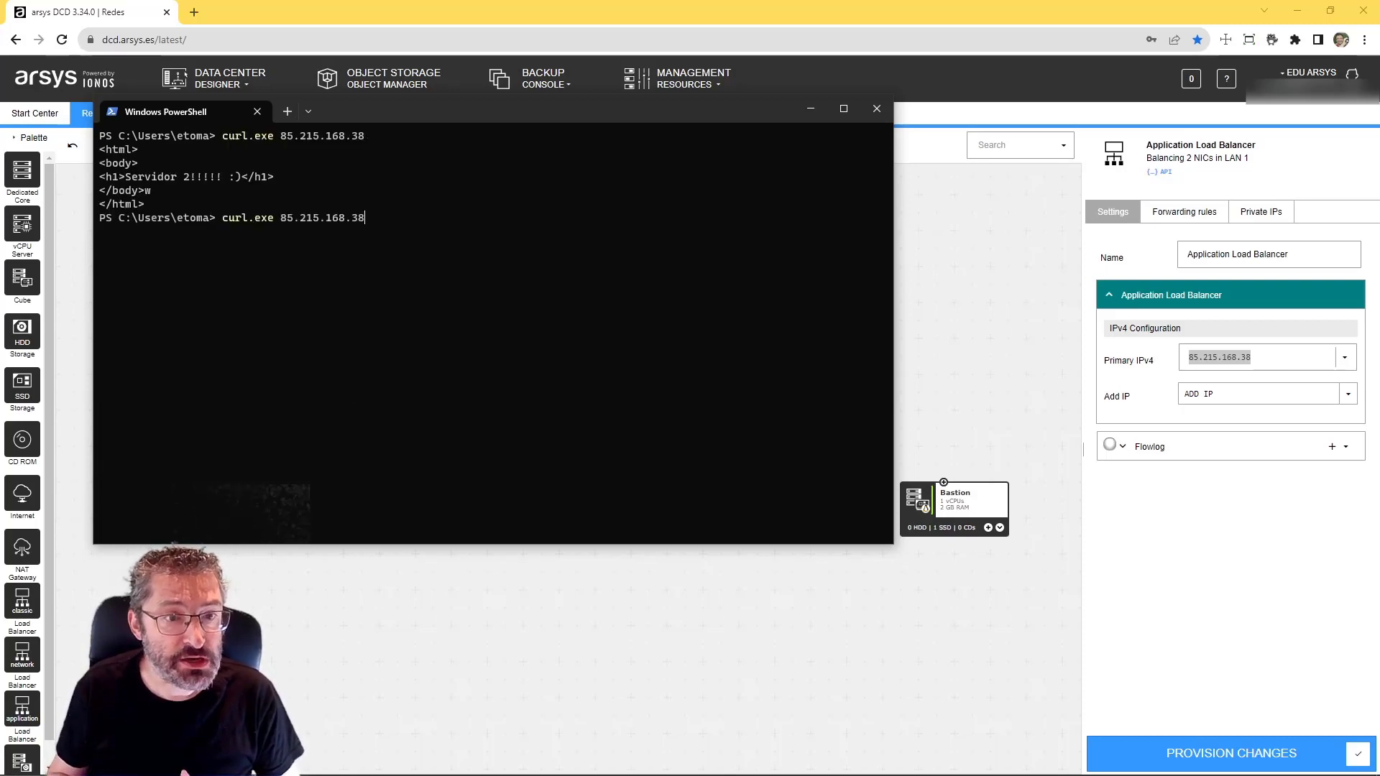
key(Return)
key(Up)
key(Return)
key(Up)
key(Return)
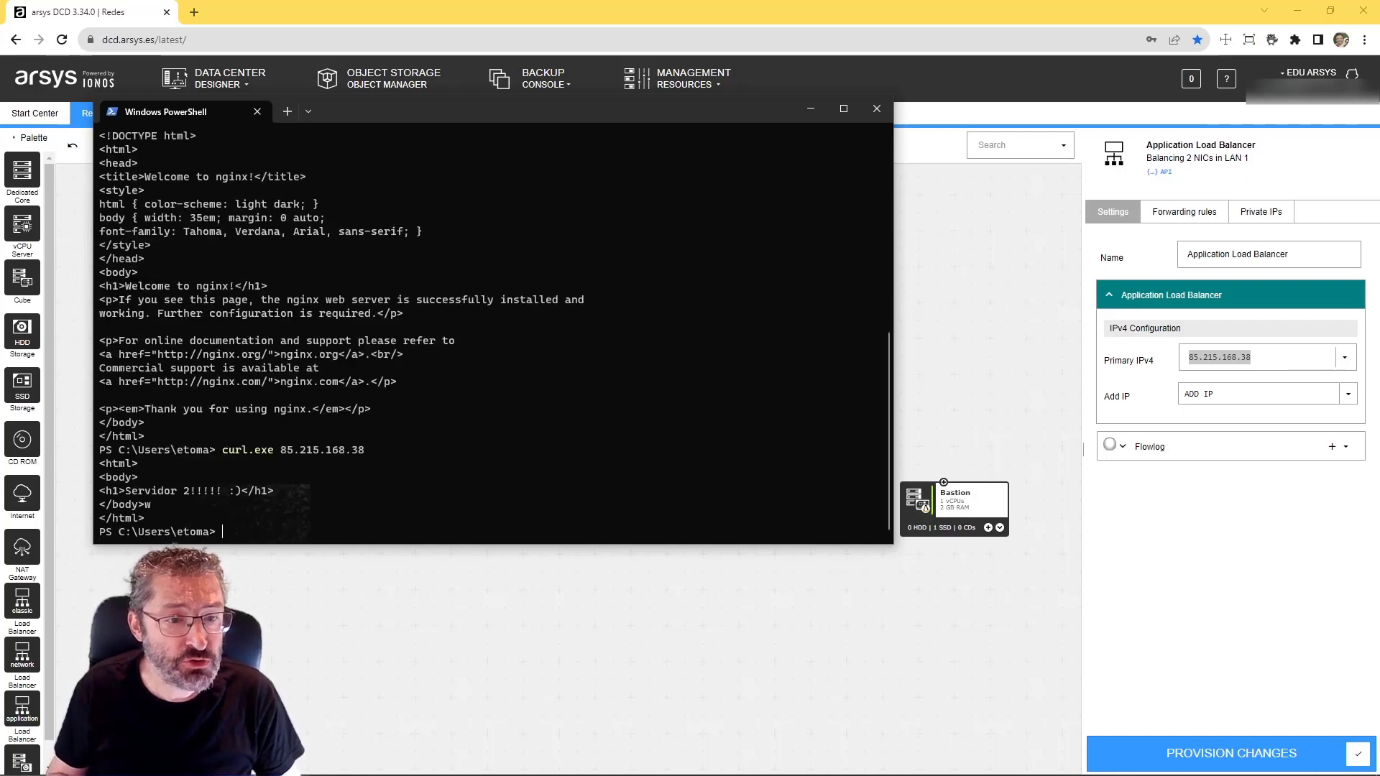
key(Up)
key(Return)
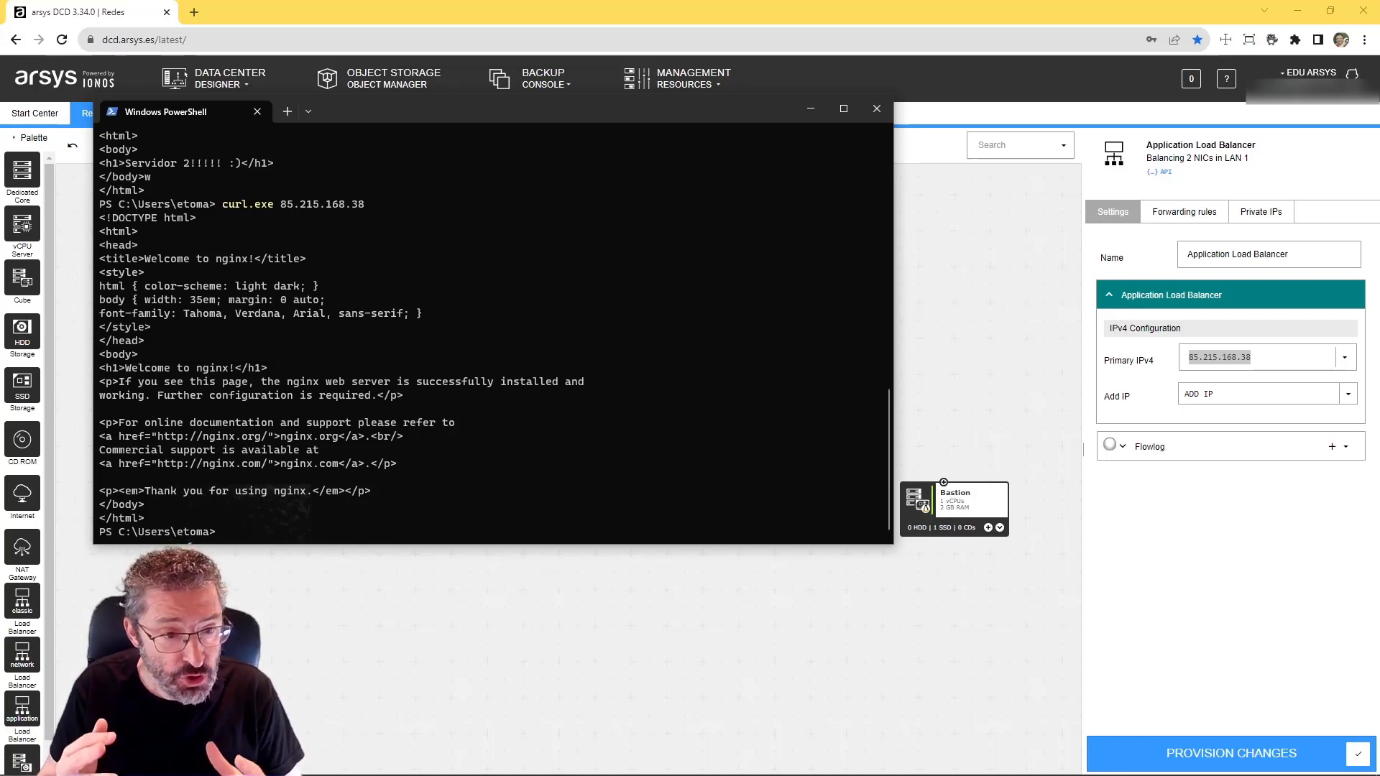
Switch back to the Data Center Designer and review the target IPs, ports and weights of target group web-1
click(294, 585)
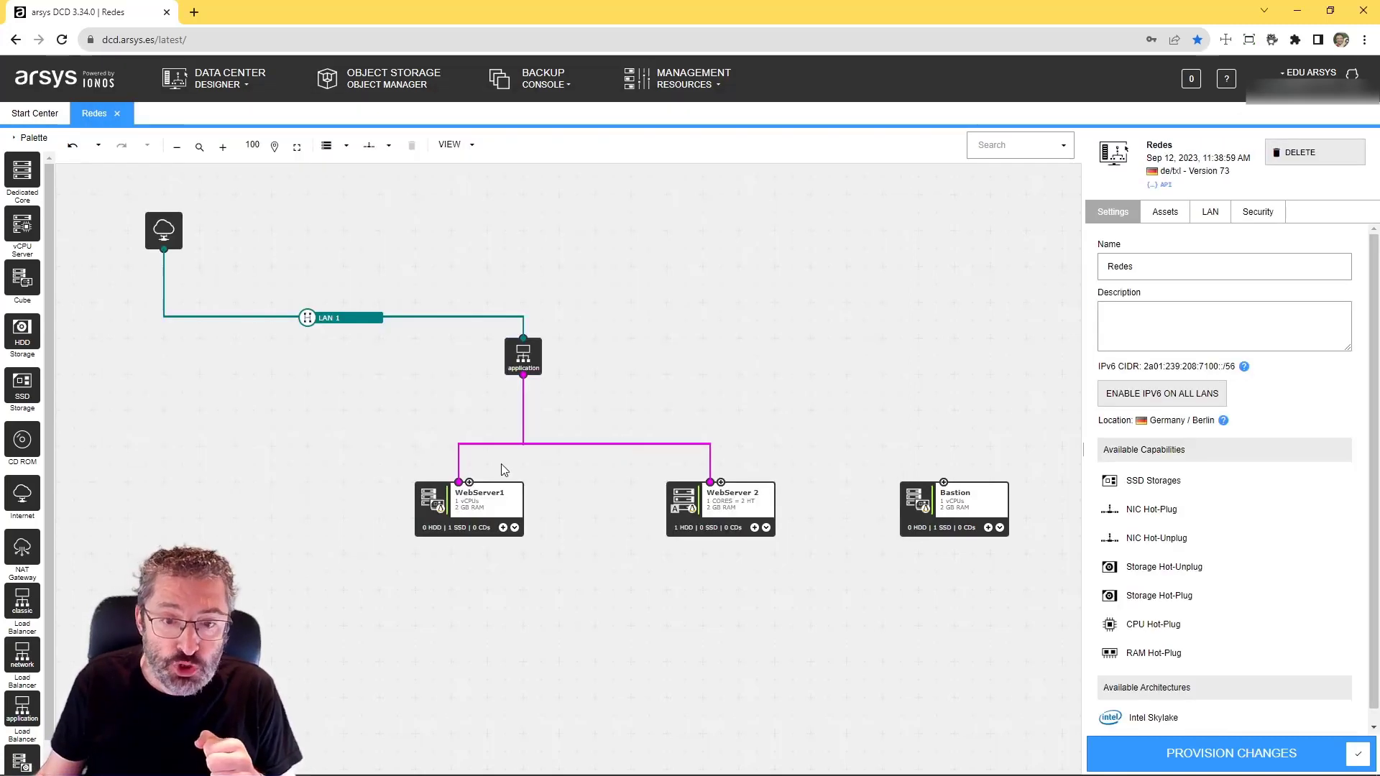
click(654, 82)
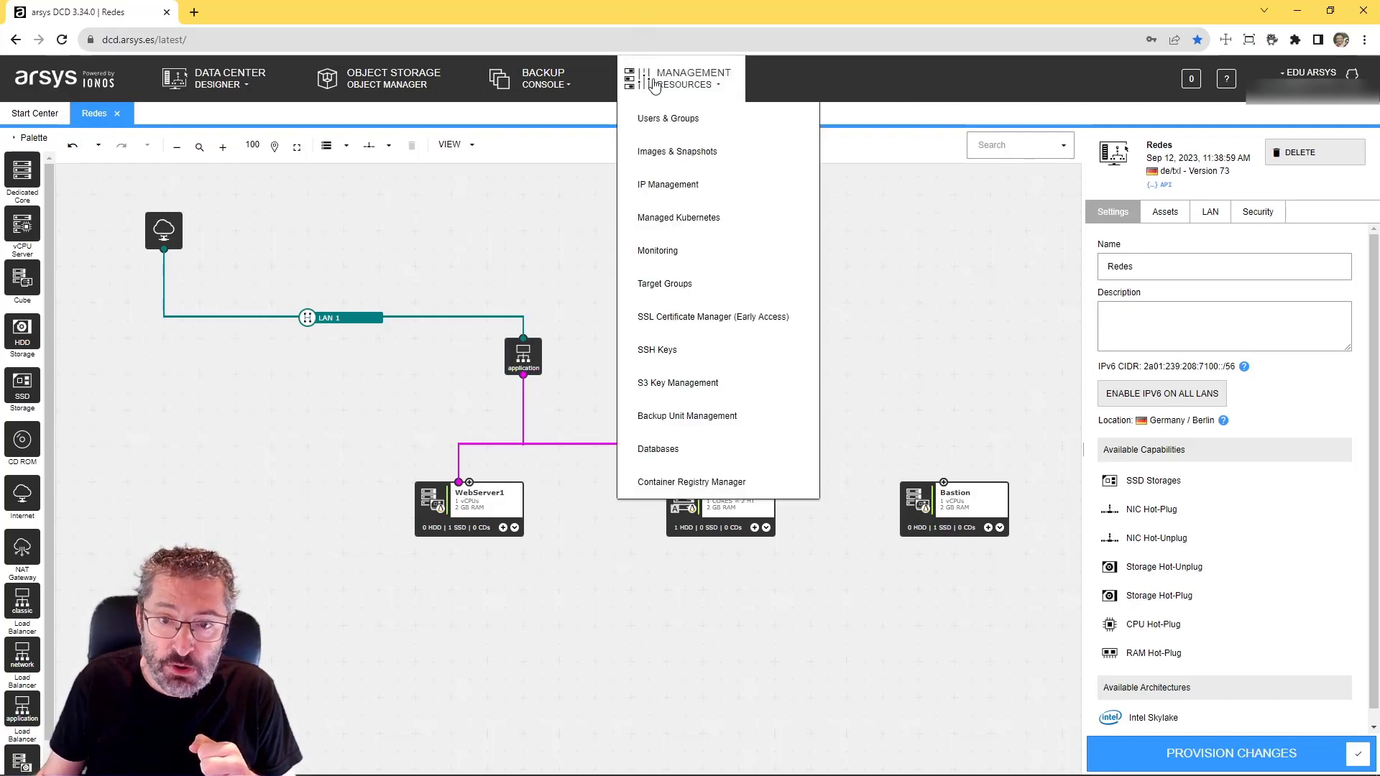
click(705, 283)
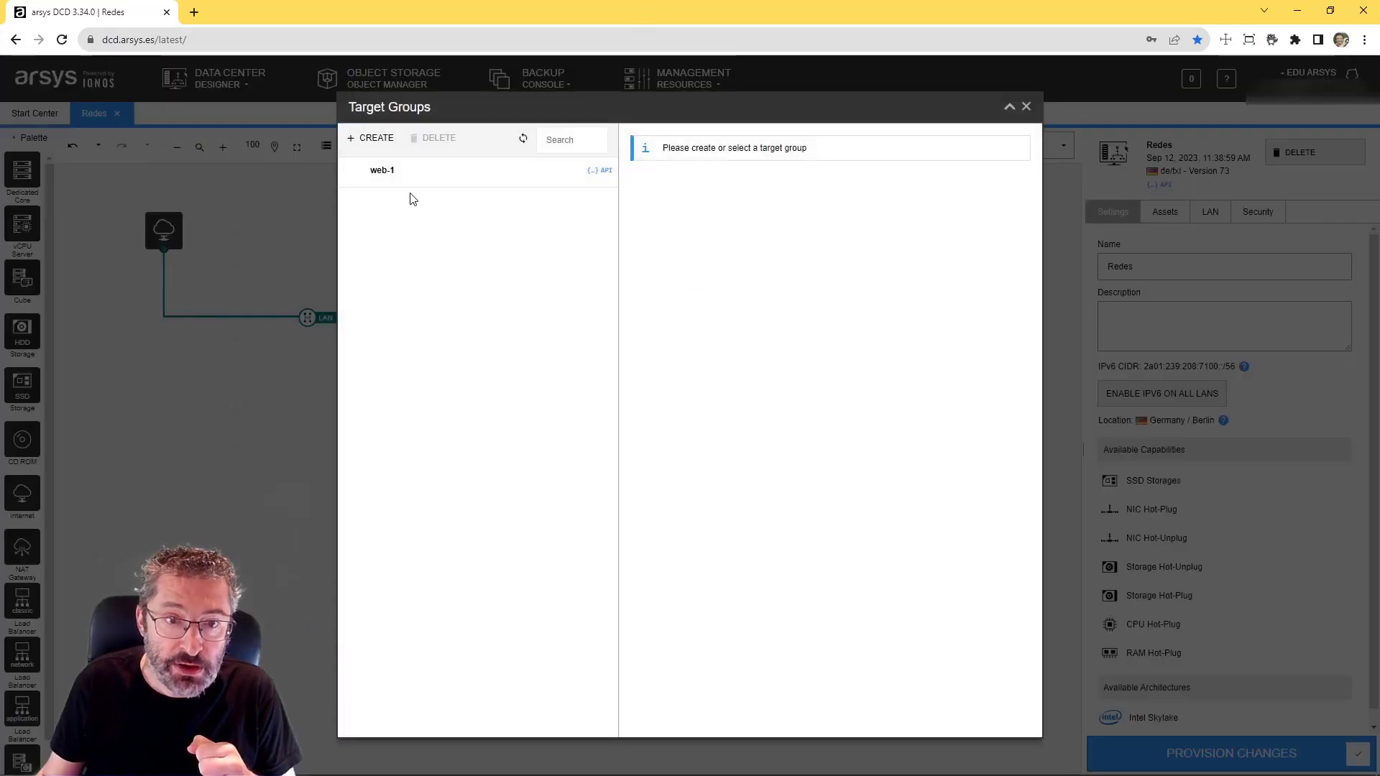
click(413, 173)
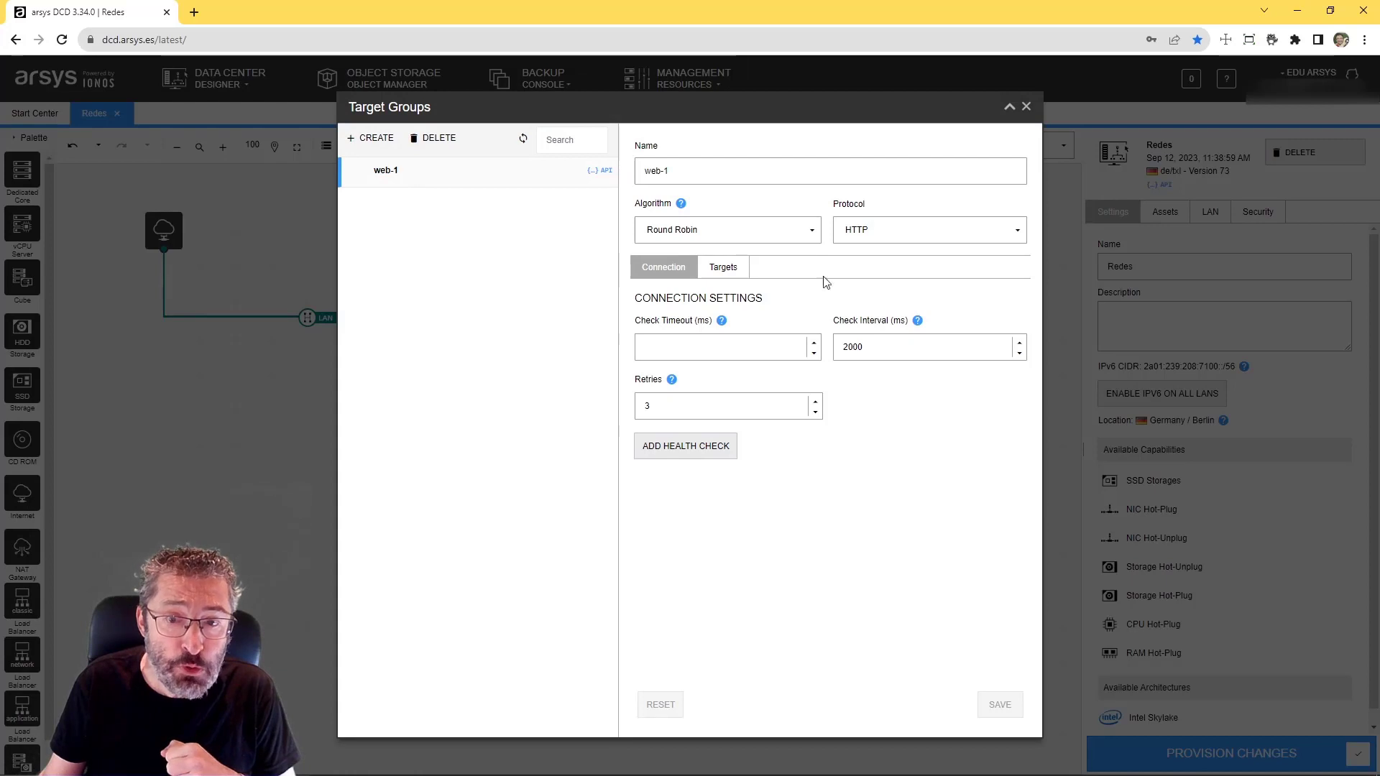
click(739, 273)
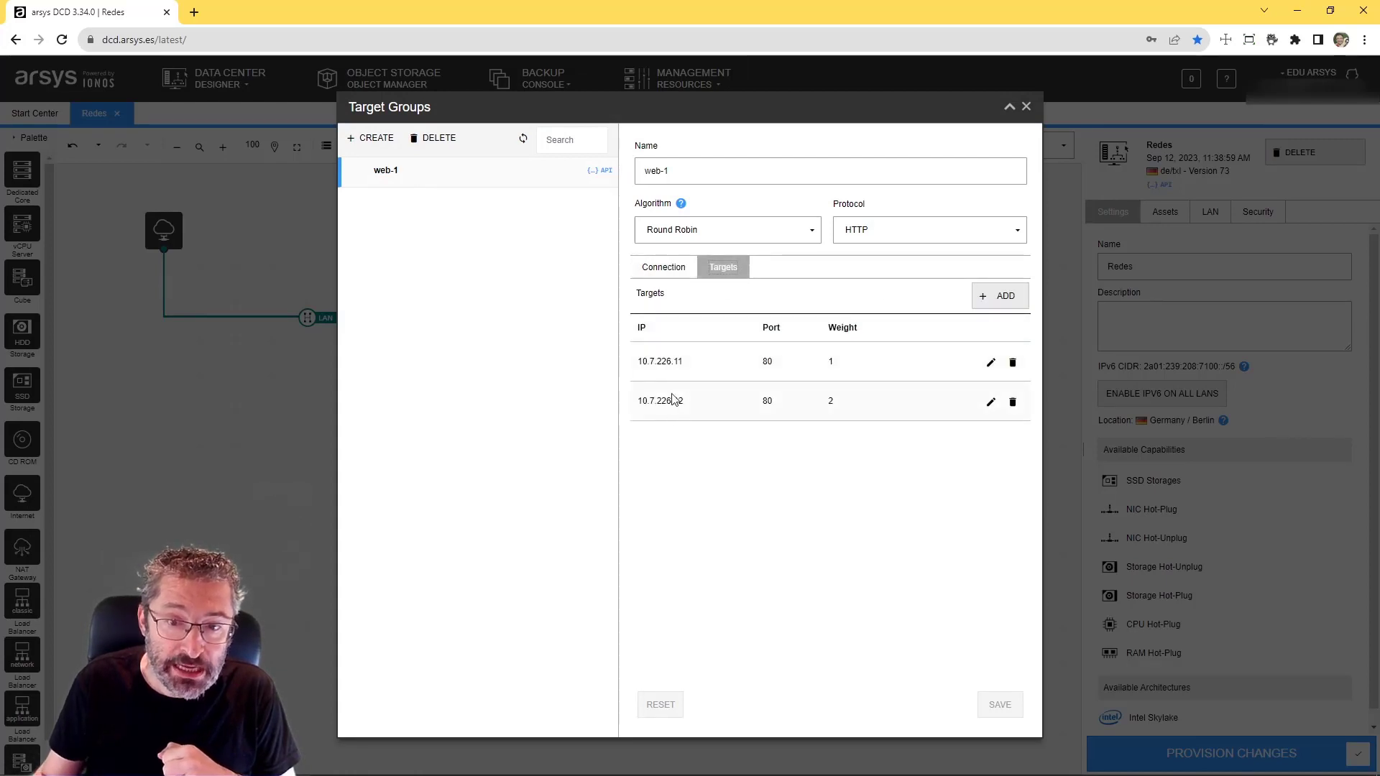
click(1026, 108)
Check the network settings and primary IPv4 addresses of WebServer1 and WebServer 2
click(488, 509)
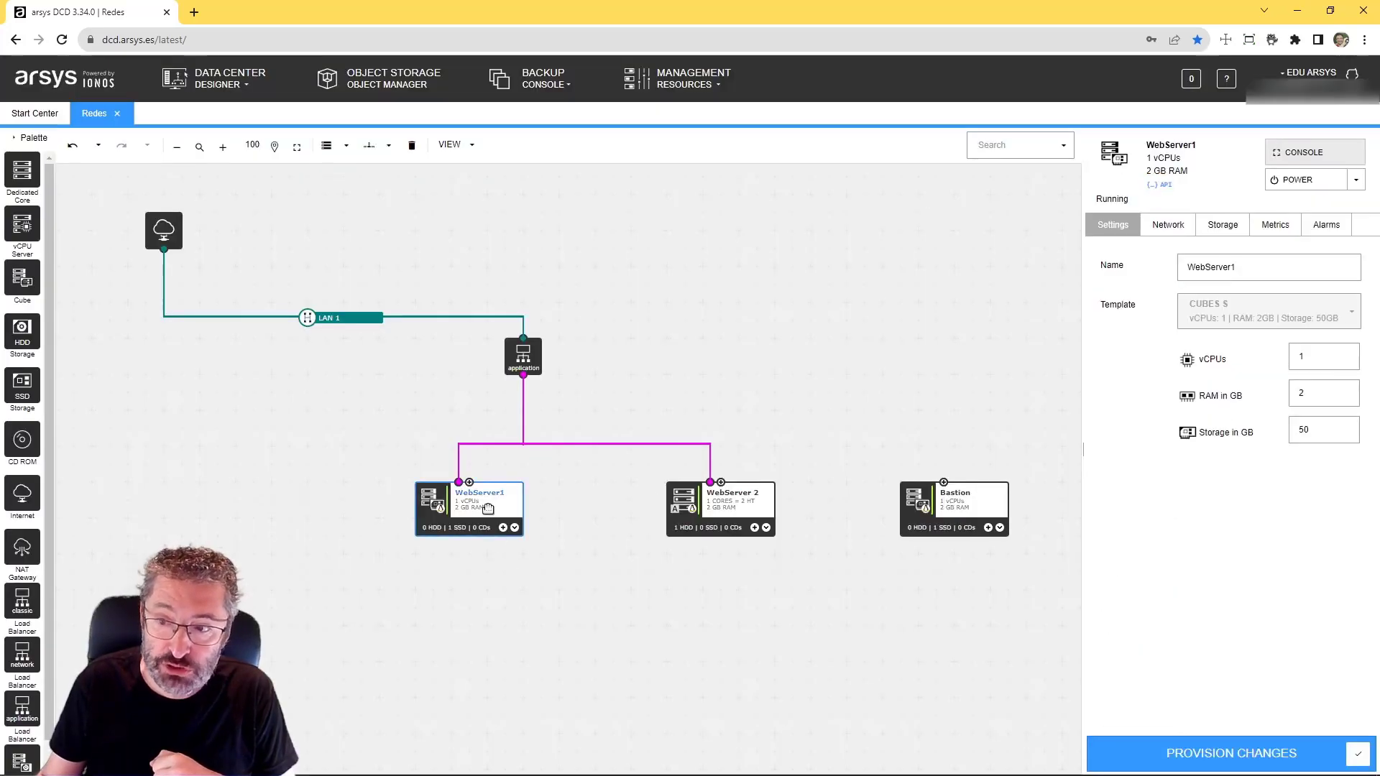
click(1165, 225)
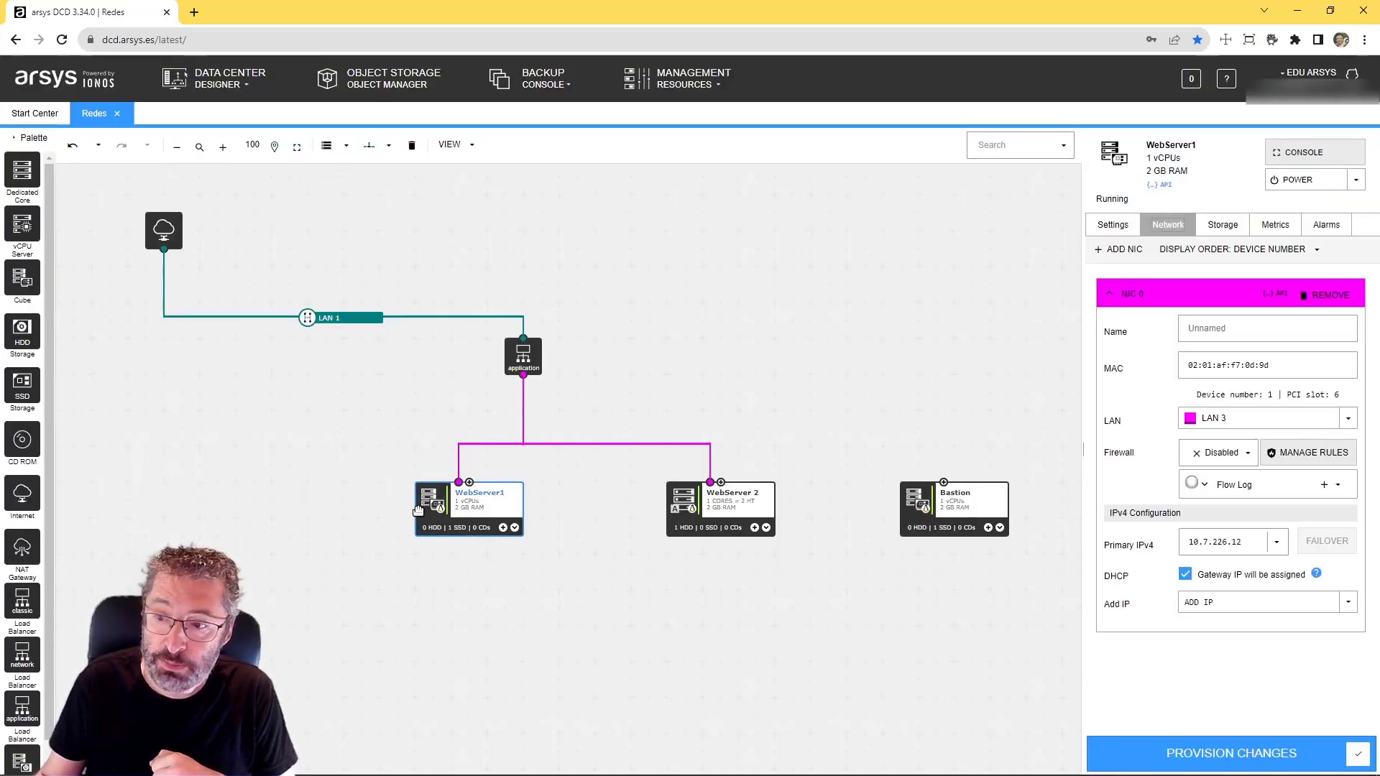
click(703, 535)
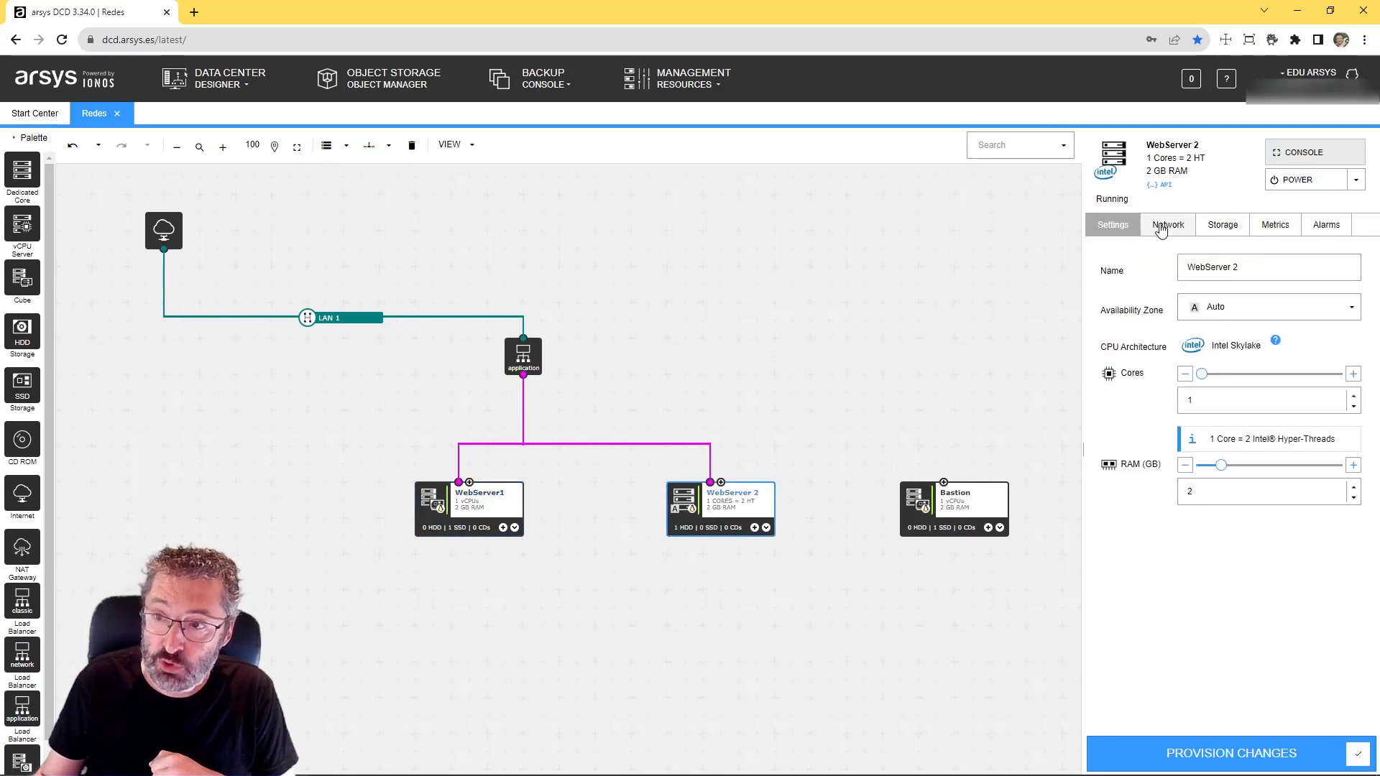
click(1161, 227)
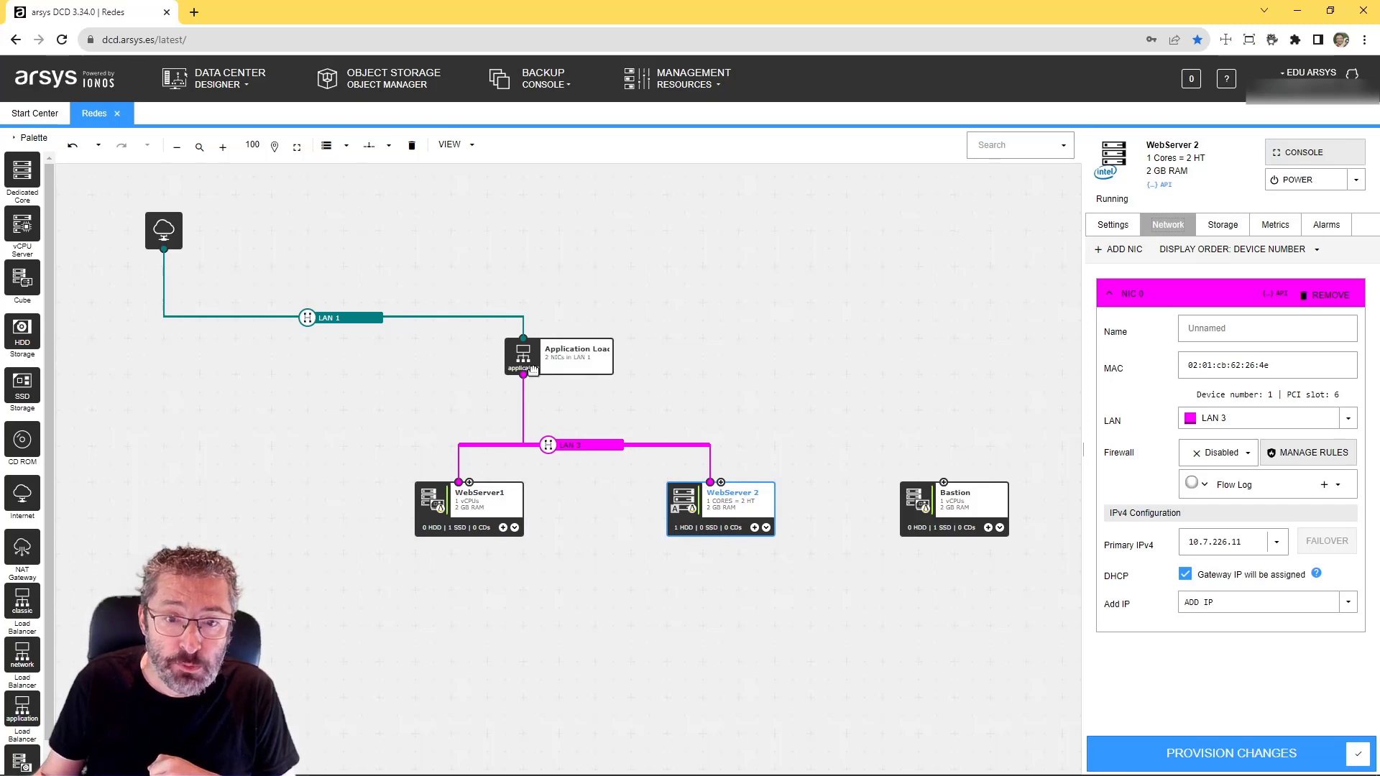
Inspect the load balancer's public rule and the target group assigned to its web-1 HTTP rule
click(525, 355)
click(1199, 217)
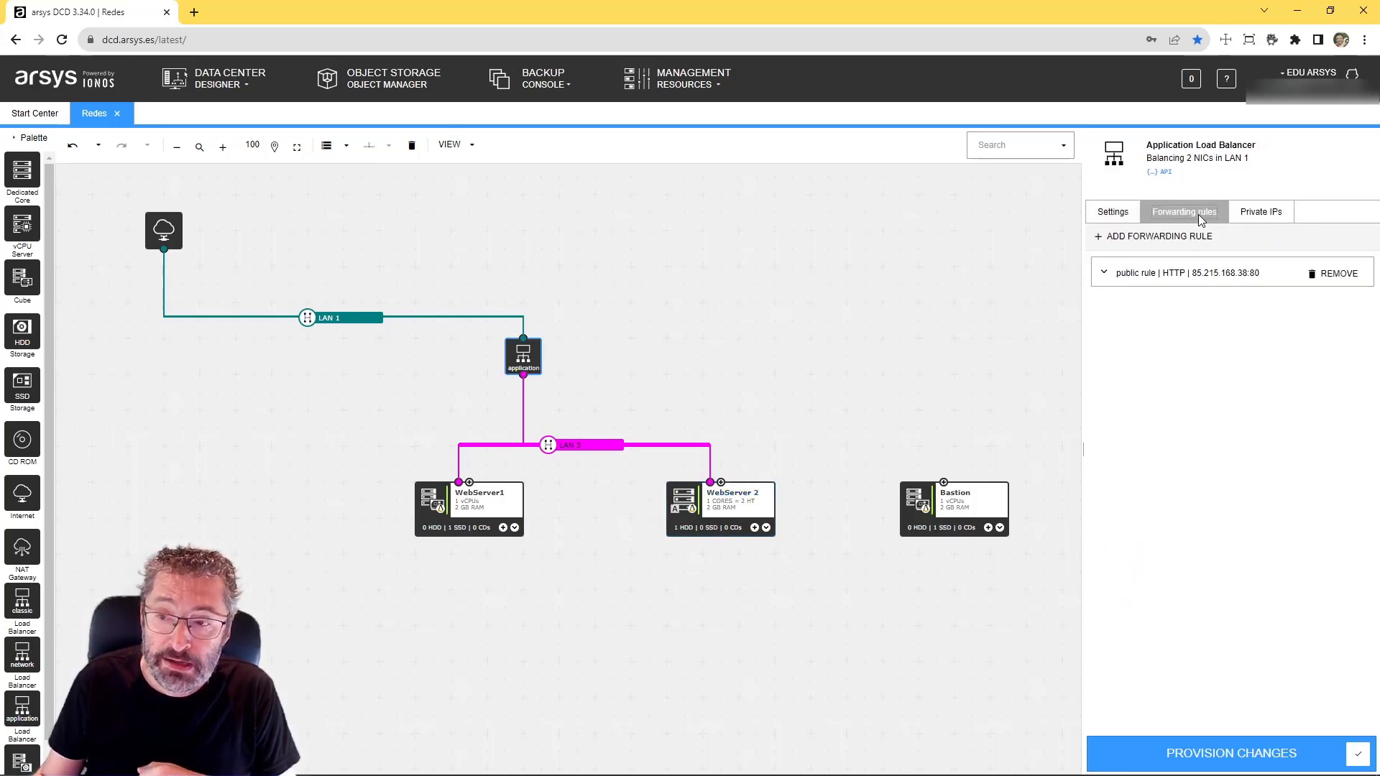
click(1195, 280)
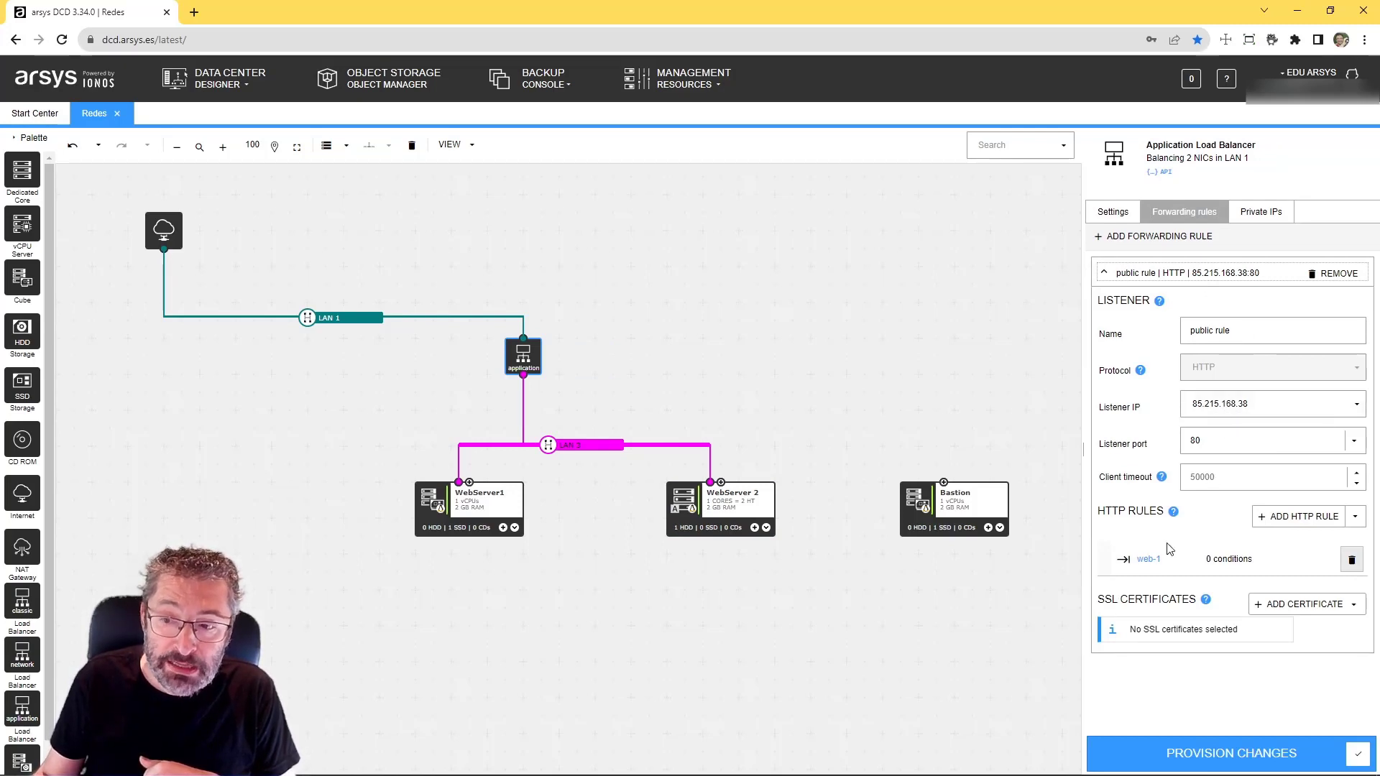
click(1147, 562)
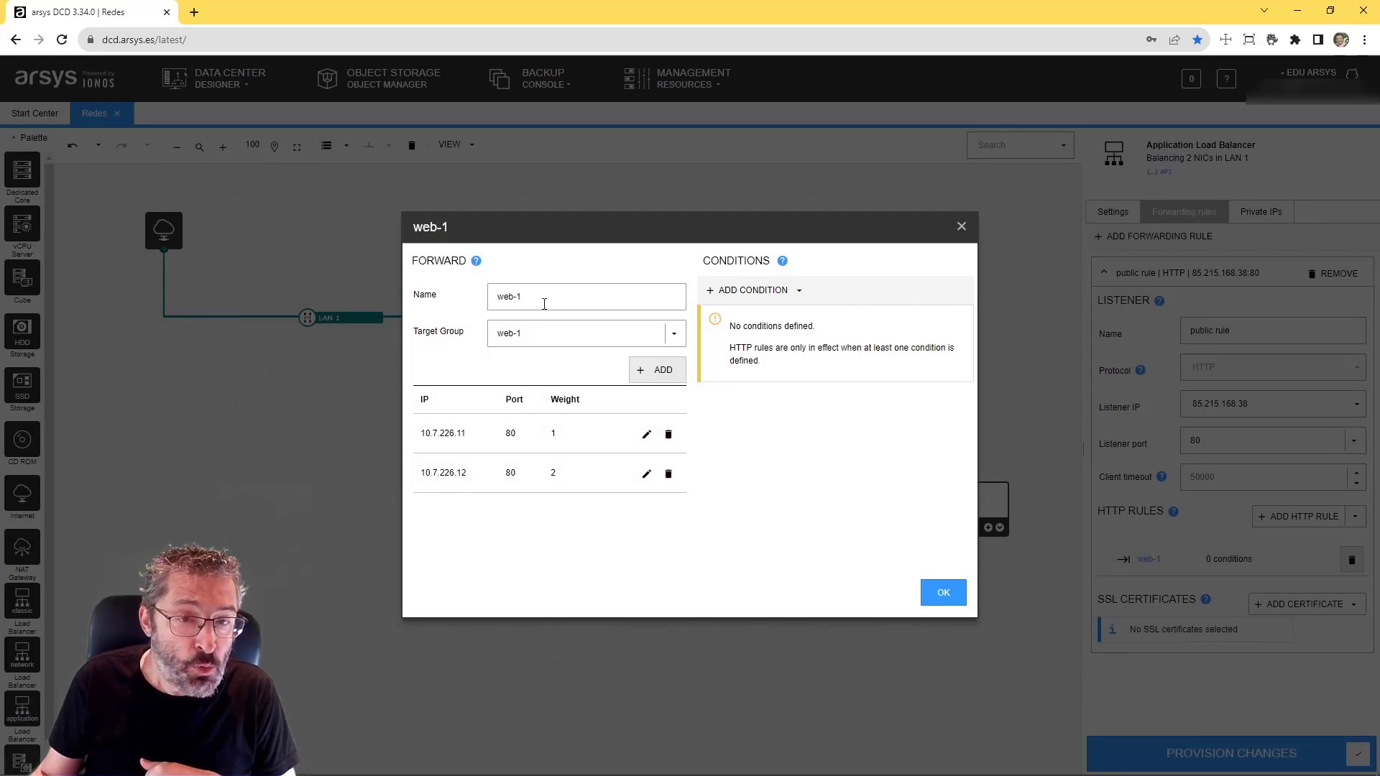
click(962, 228)
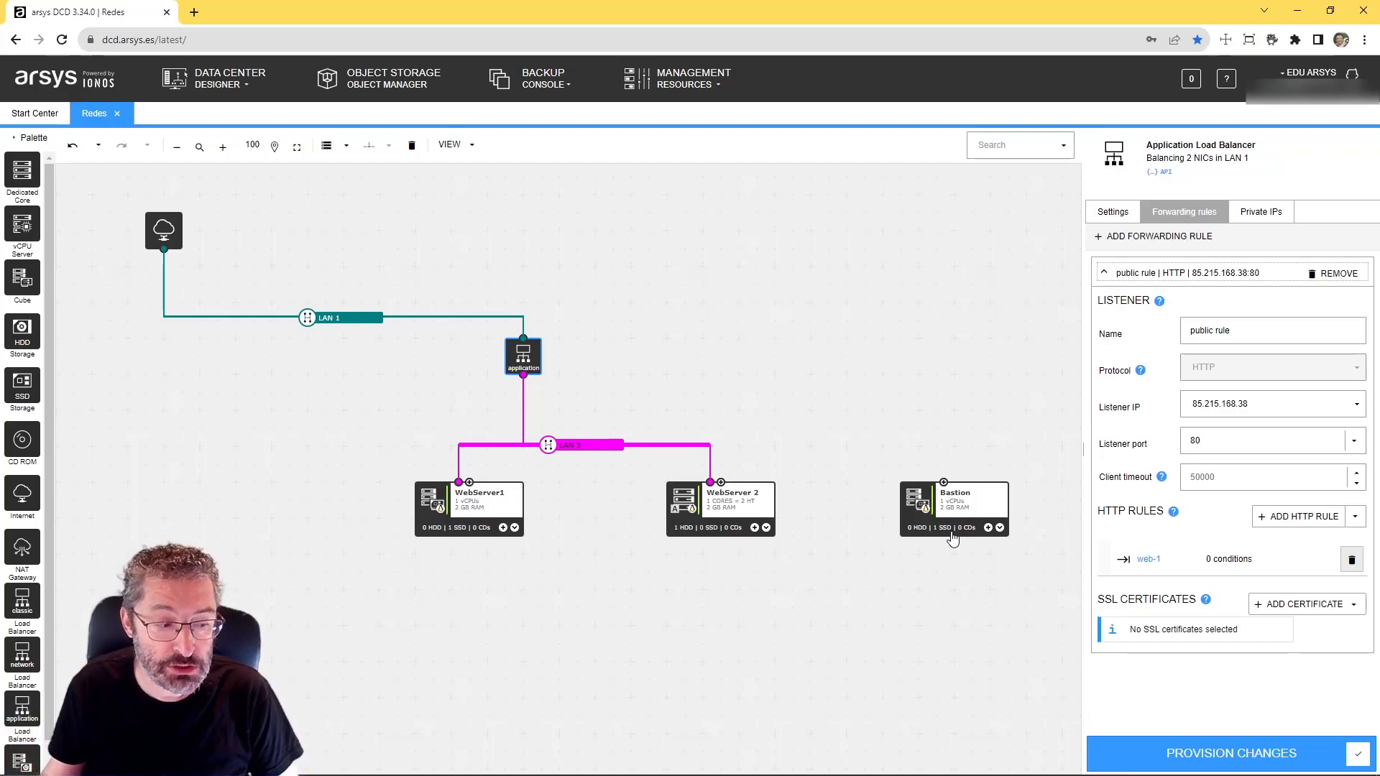
Review the Application Load Balancer's settings and the listener details of its forwarding rule again
click(210, 559)
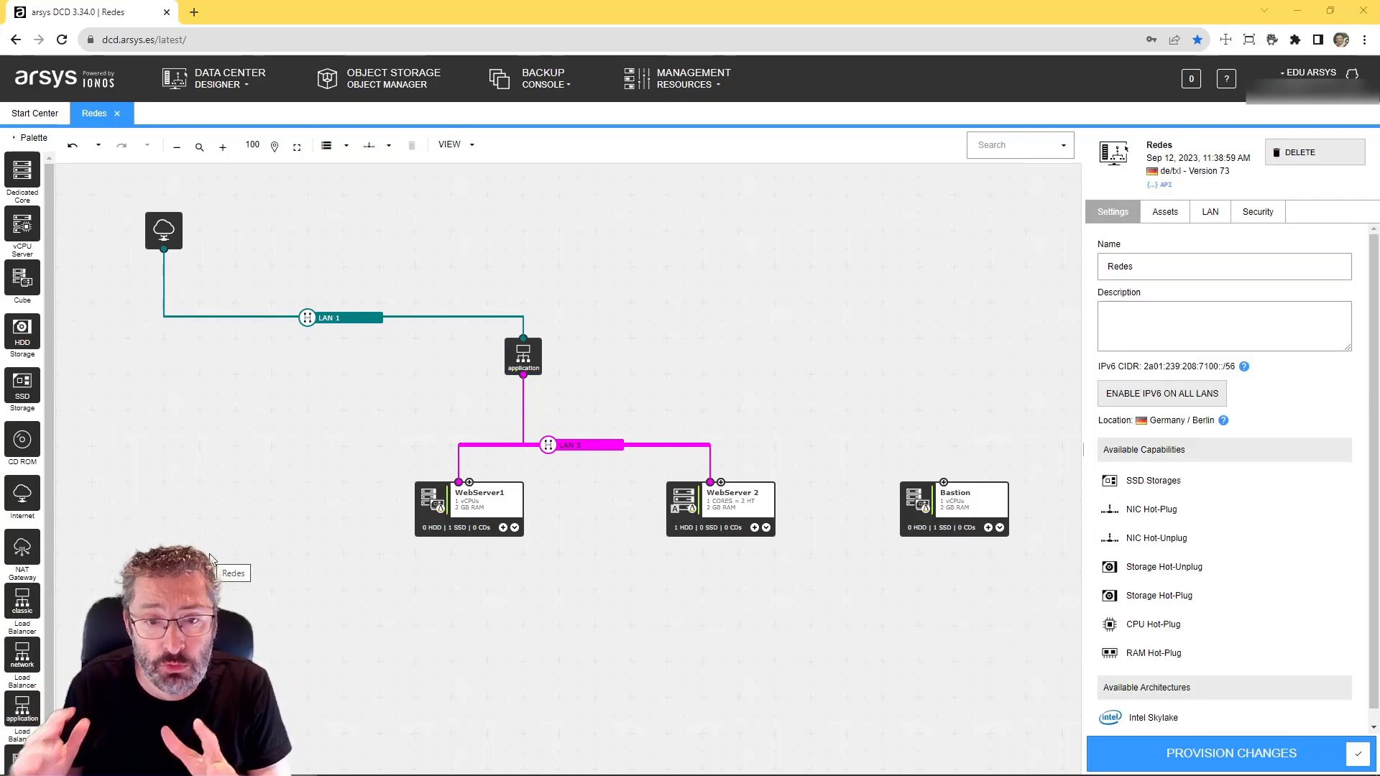
click(515, 371)
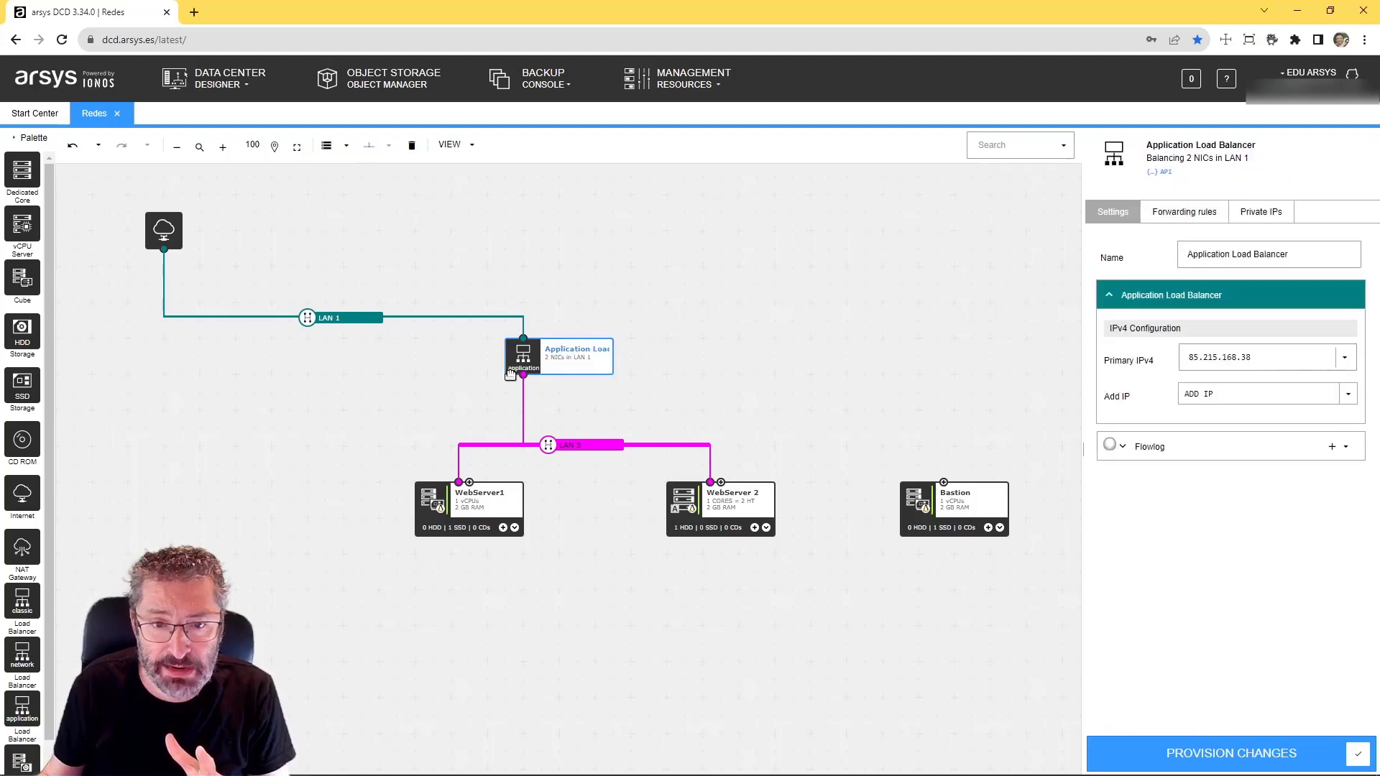
click(1177, 215)
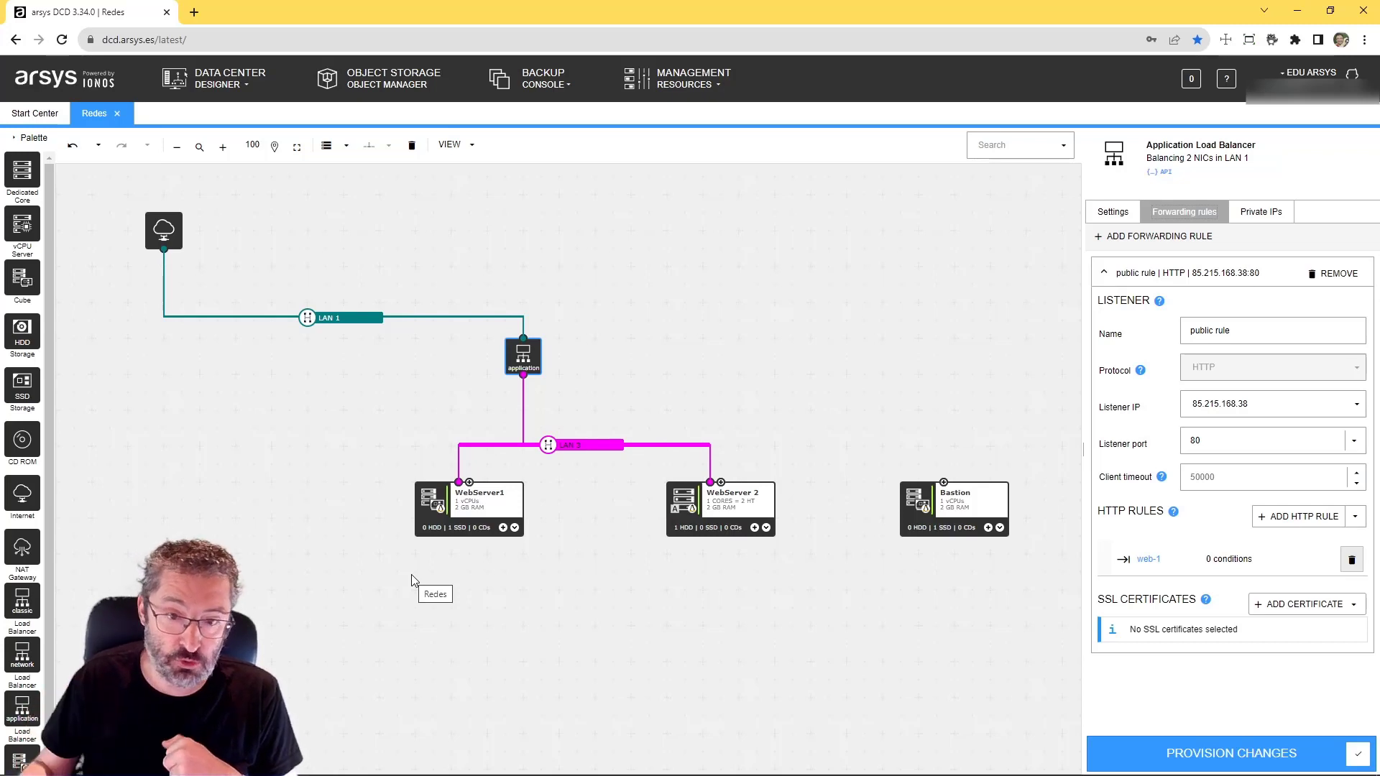
Copy the primary IPv4 address of WebServer1 from its network settings
click(471, 504)
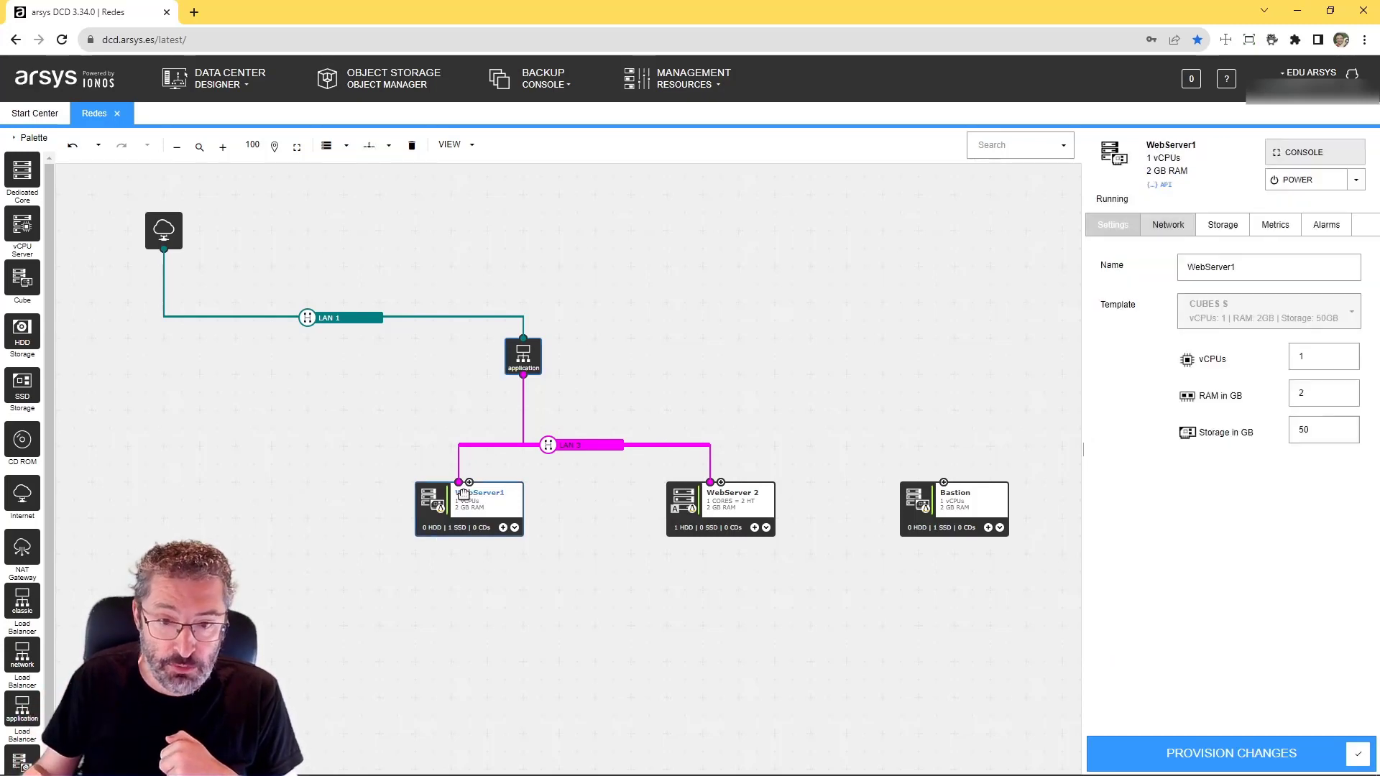
click(1168, 225)
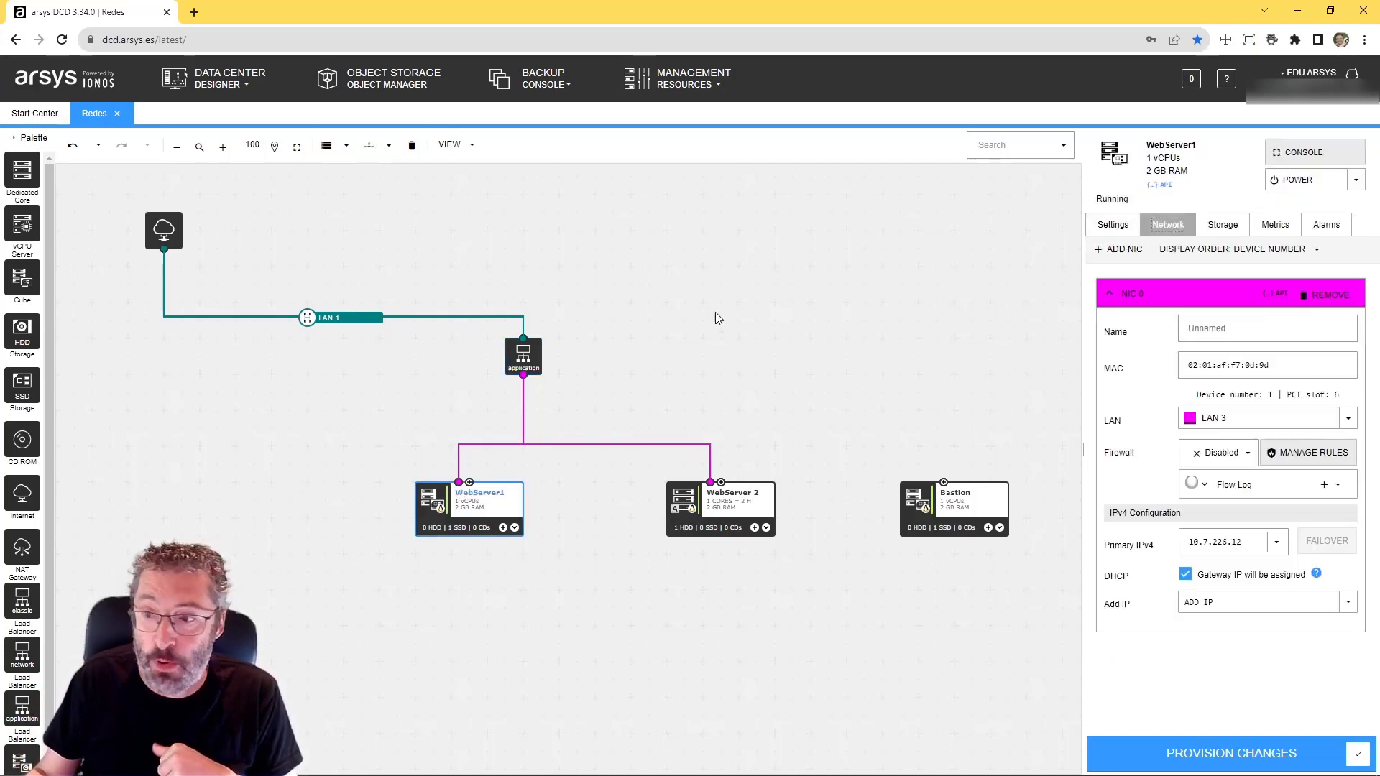
drag(1242, 544, 1155, 546)
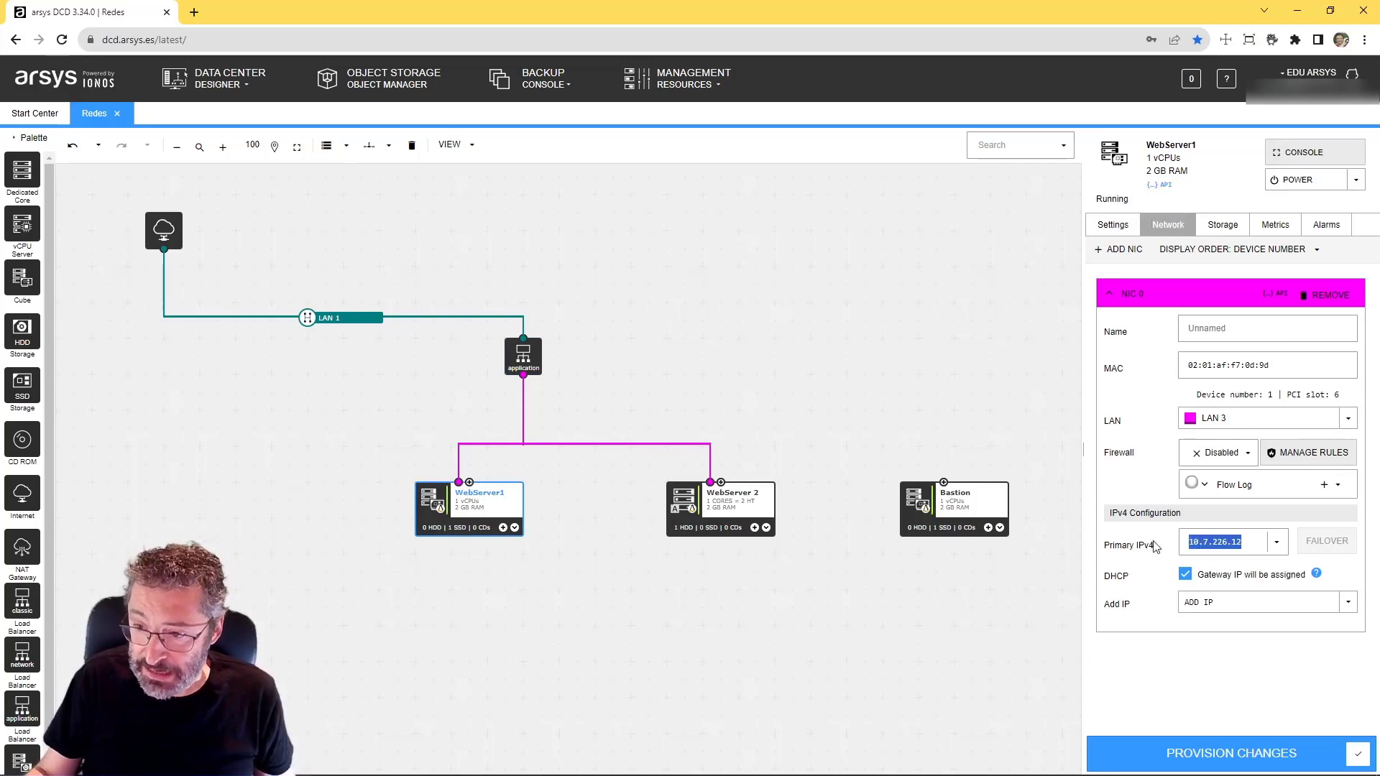
Start a new target group named web-old in the target group manager
click(716, 72)
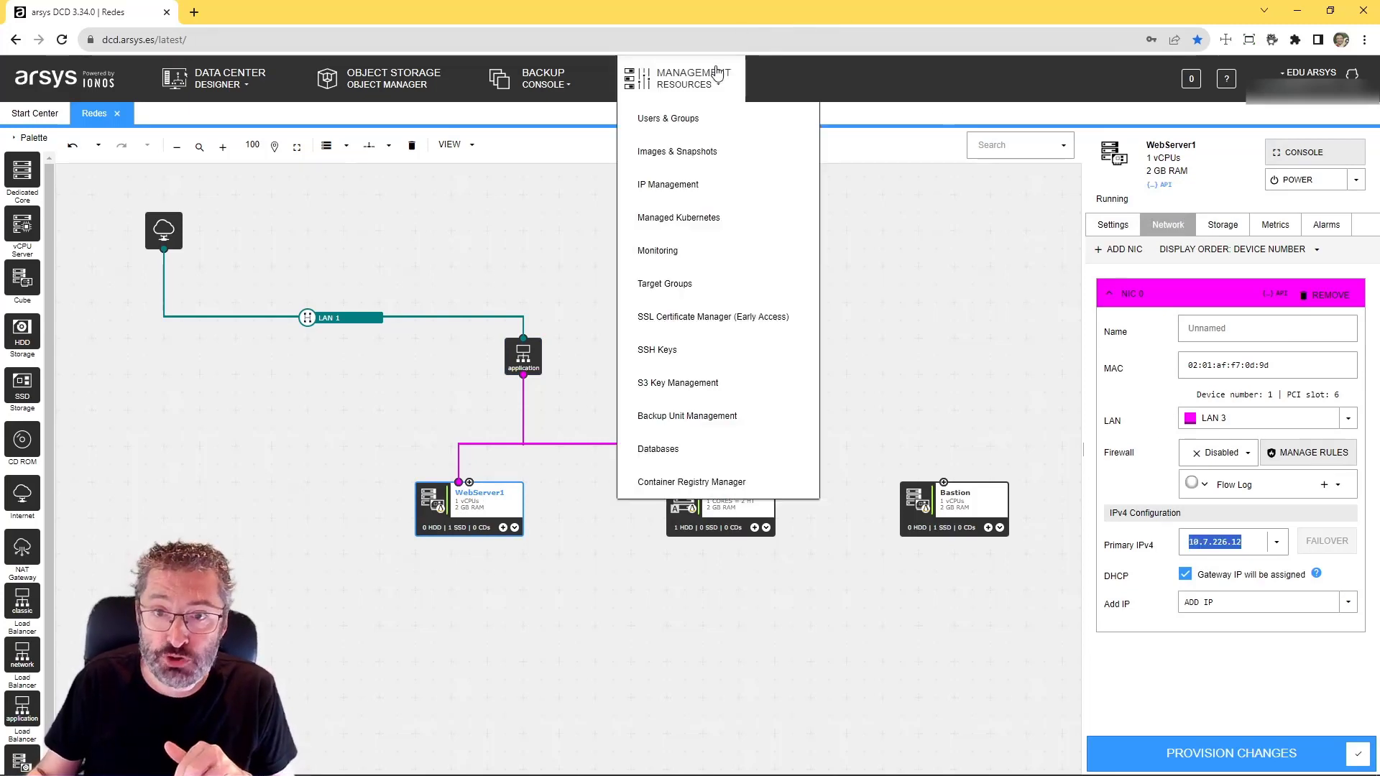
click(694, 283)
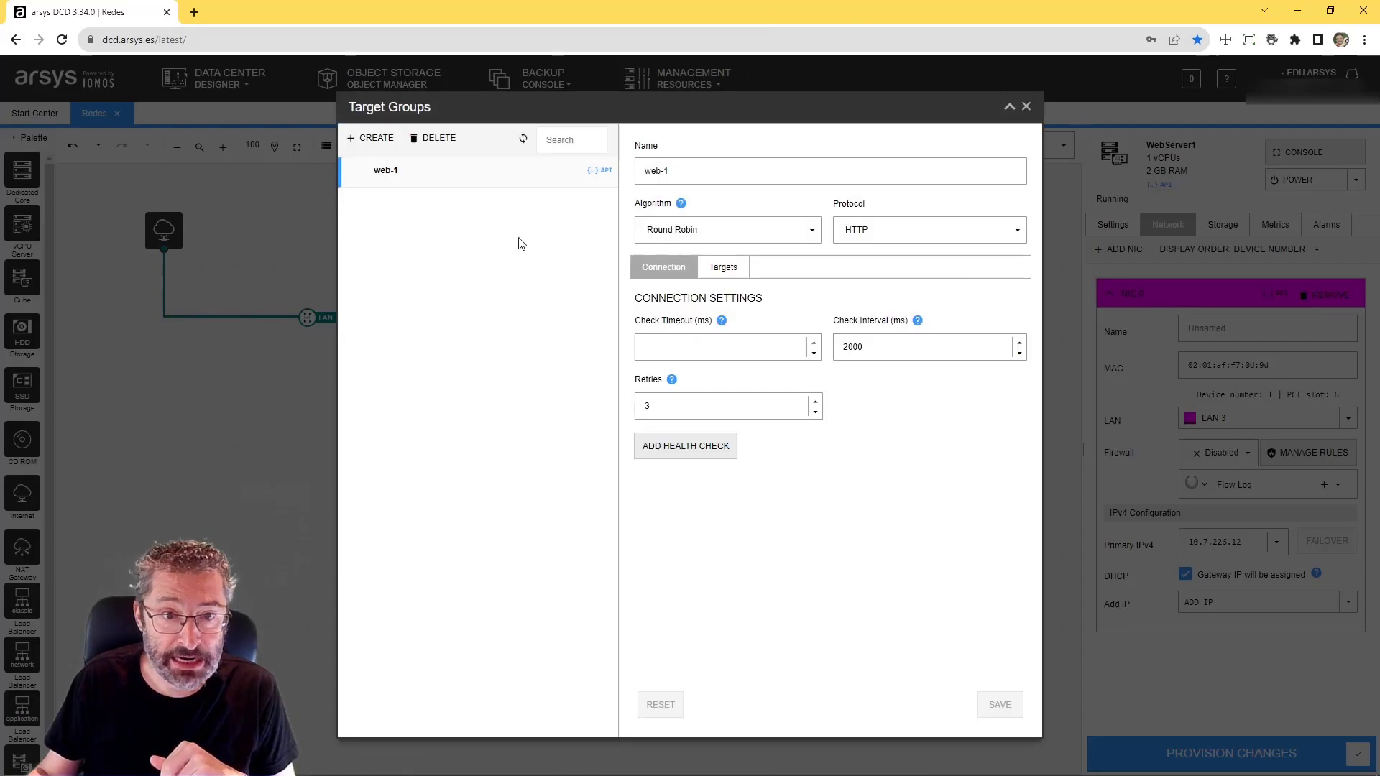
click(379, 139)
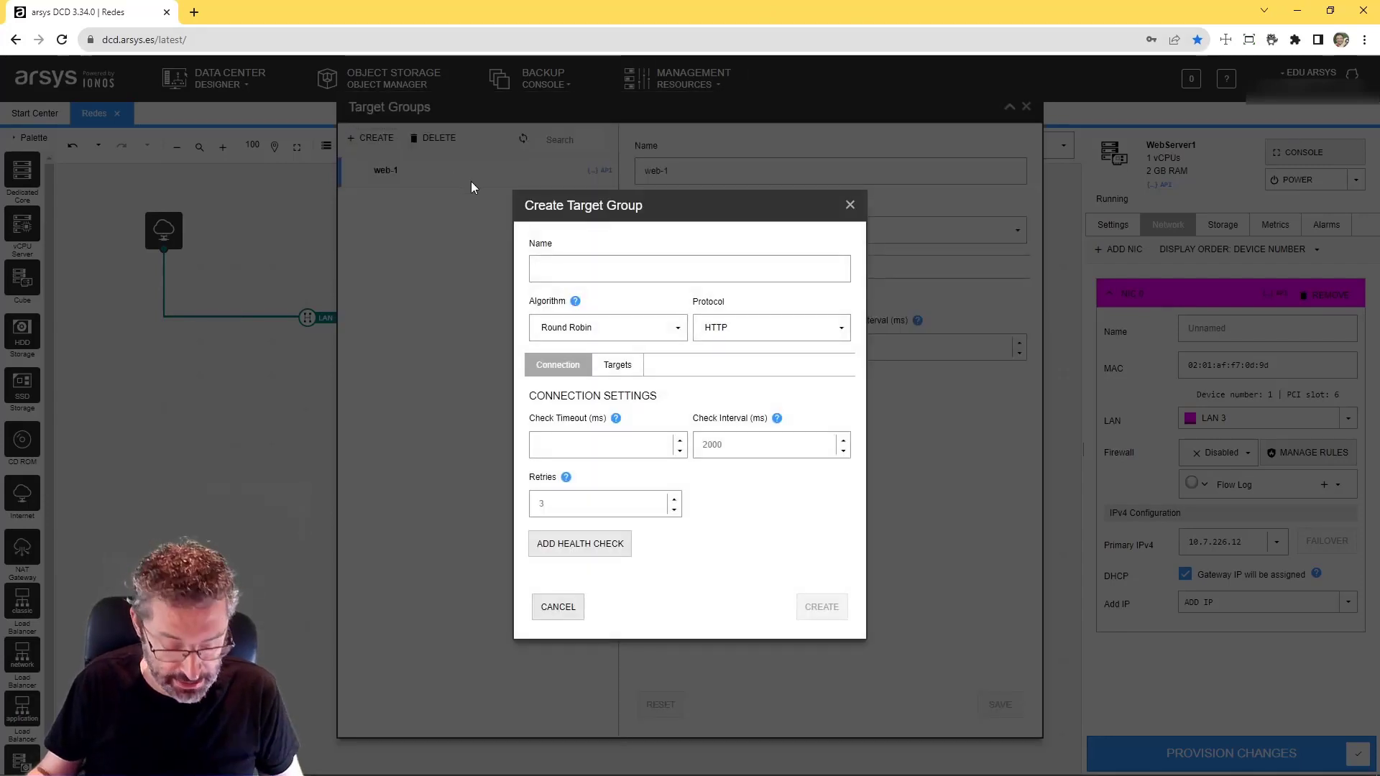
text(we)
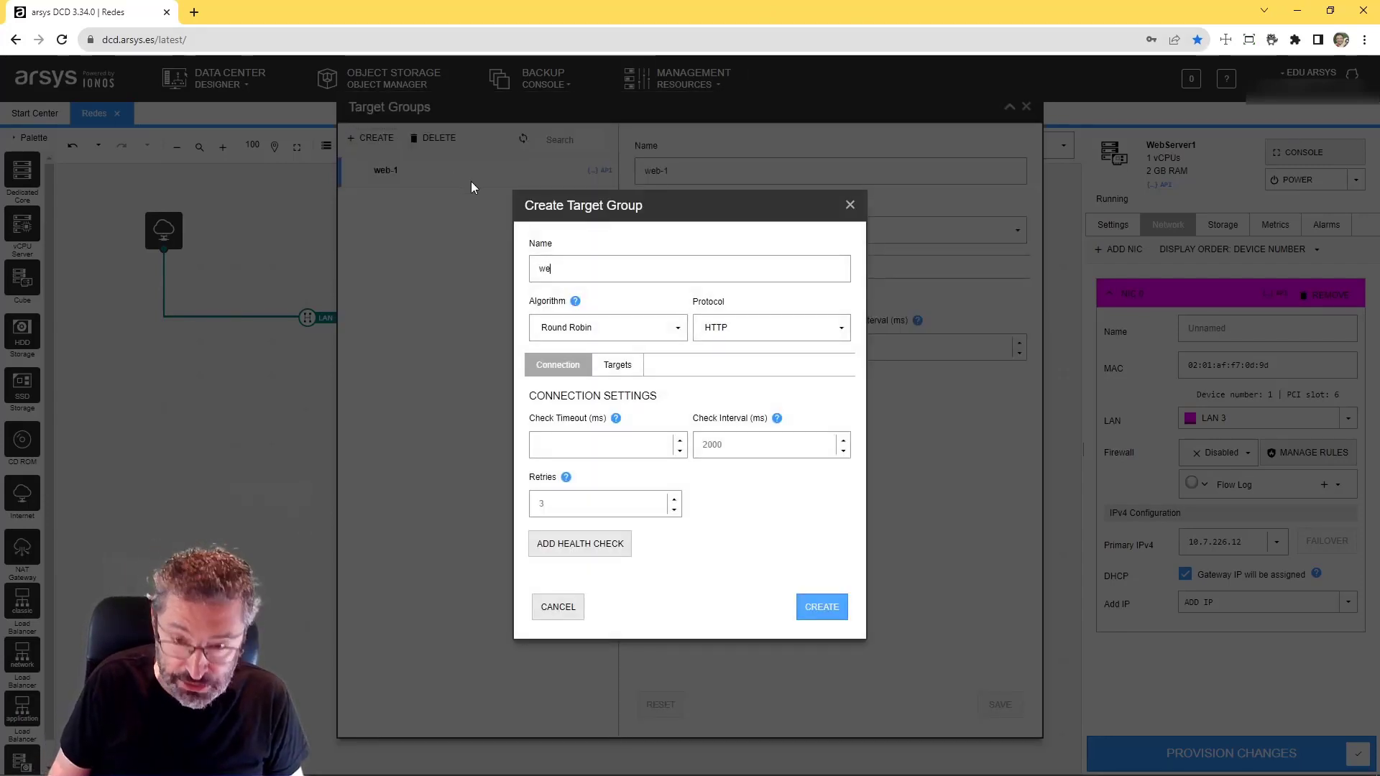
text(b-old)
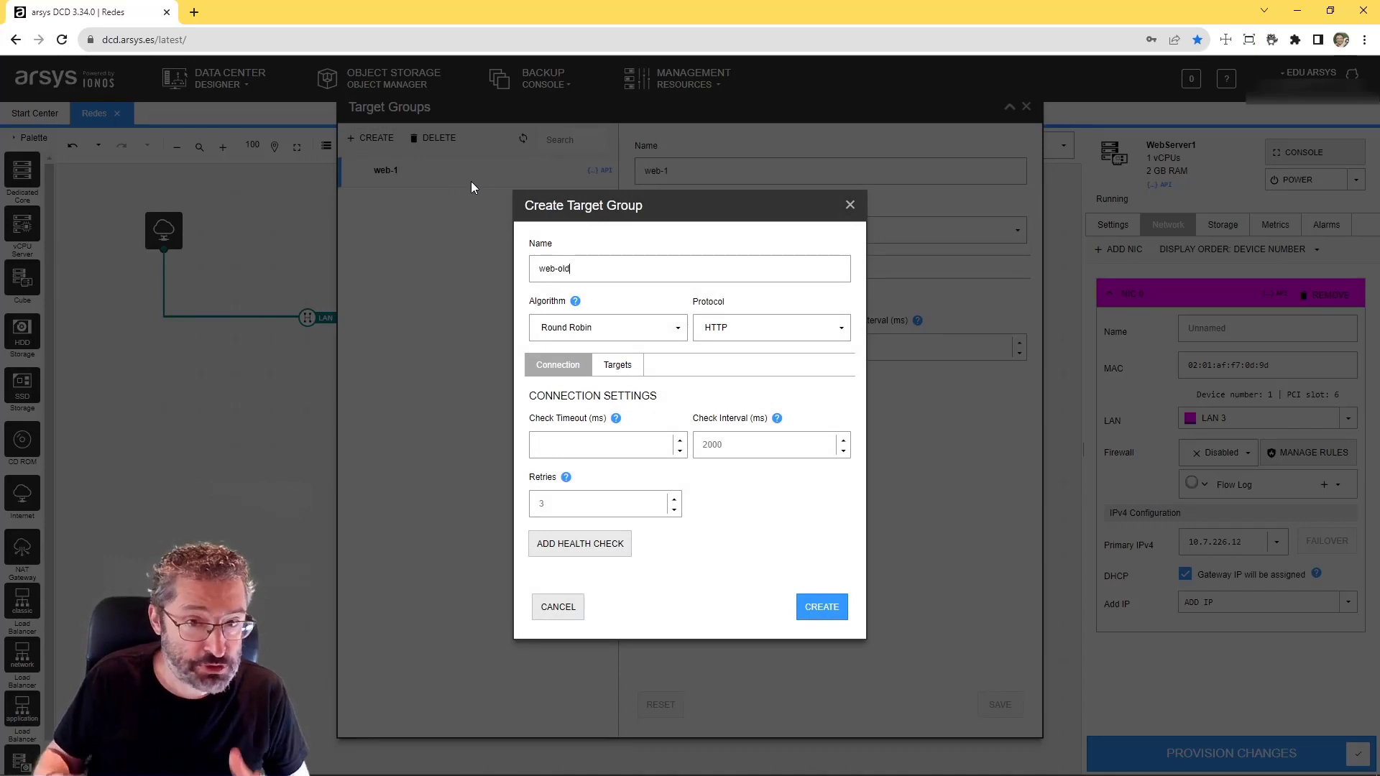
Add target 10.7.226.12 with port 80 and weight 1 to web-old, create the group and decline saving a password
click(610, 365)
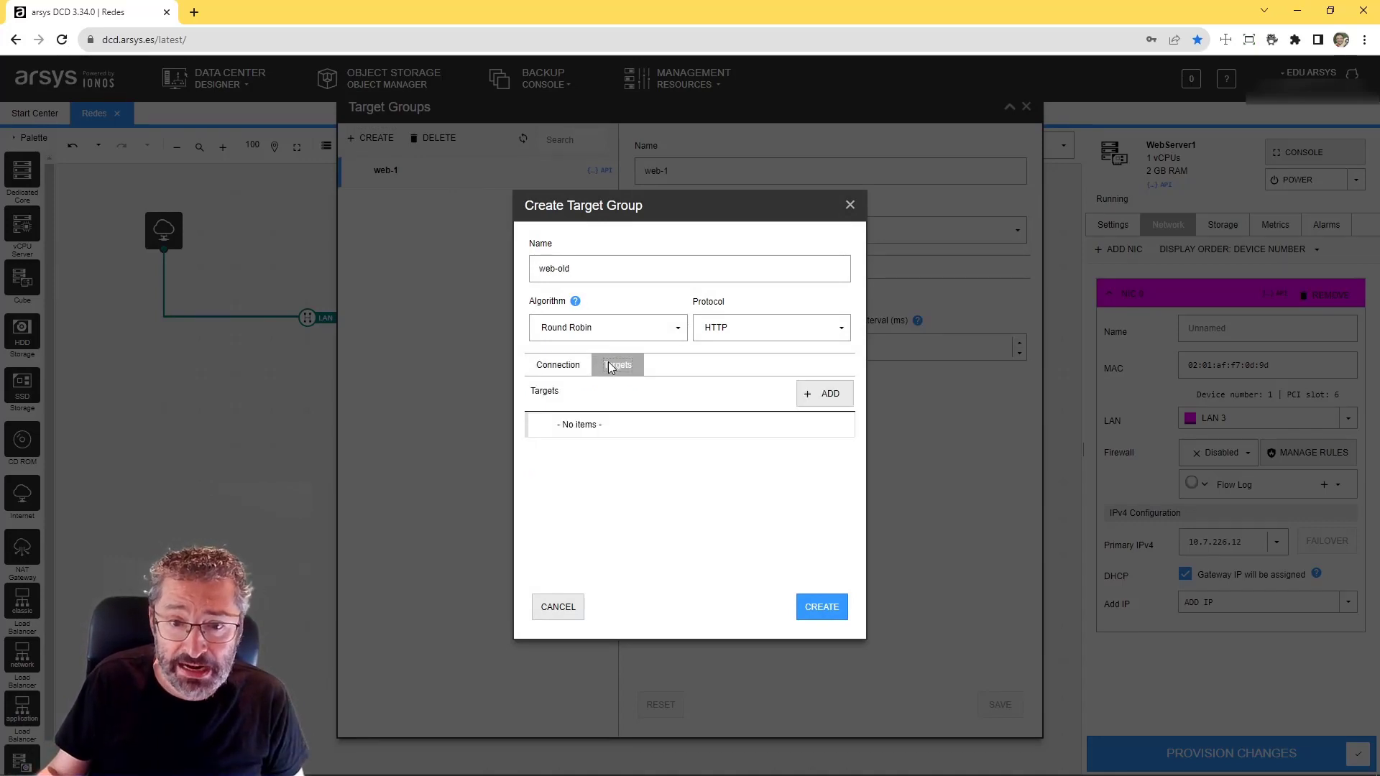
click(814, 396)
click(650, 407)
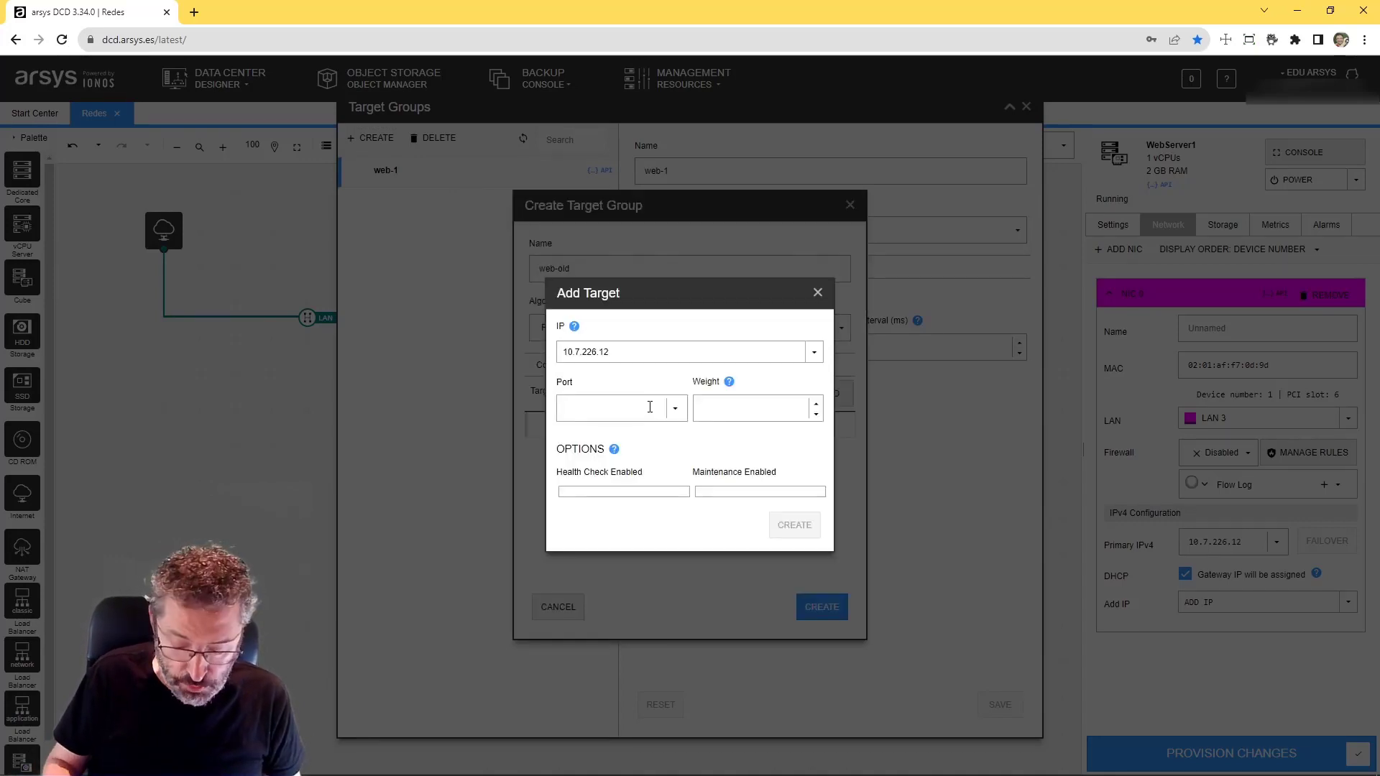
text(80)
key(Tab)
text(1)
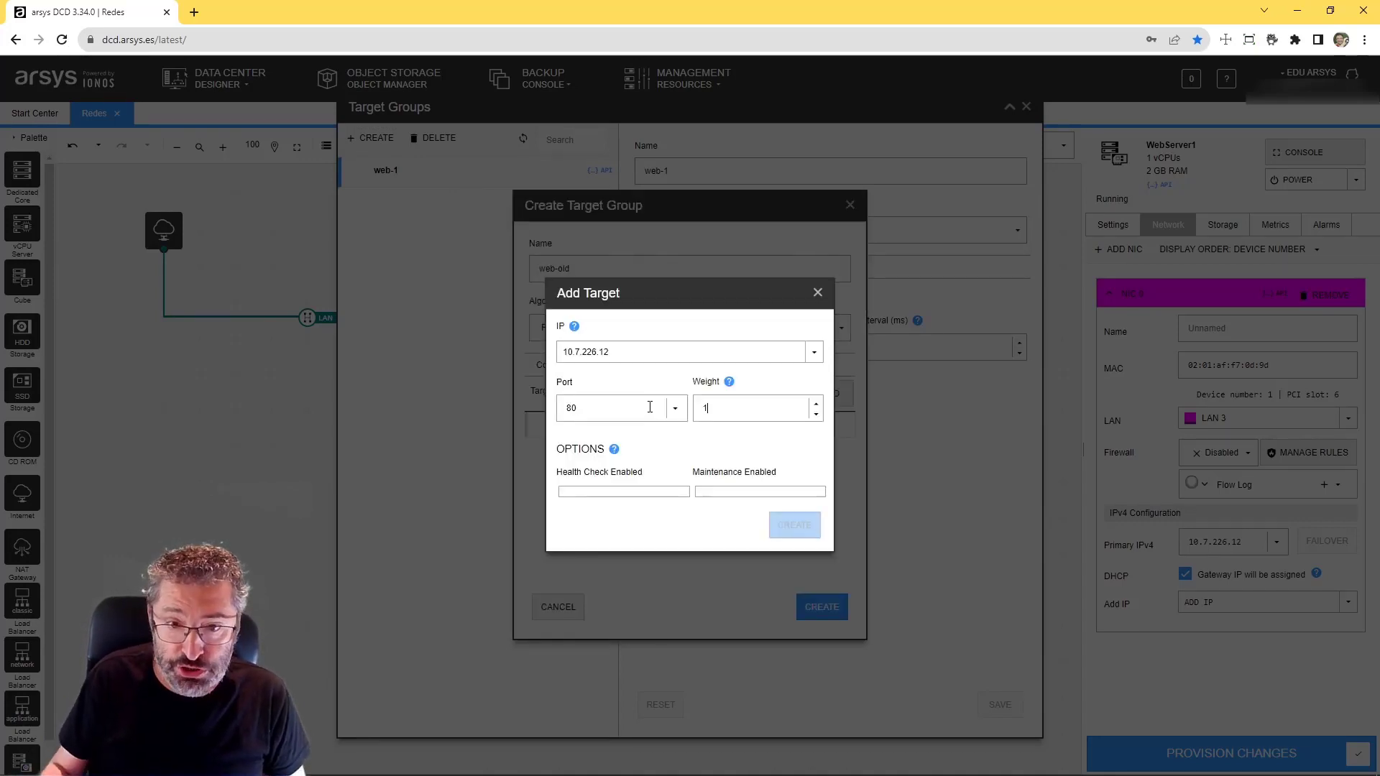
click(793, 525)
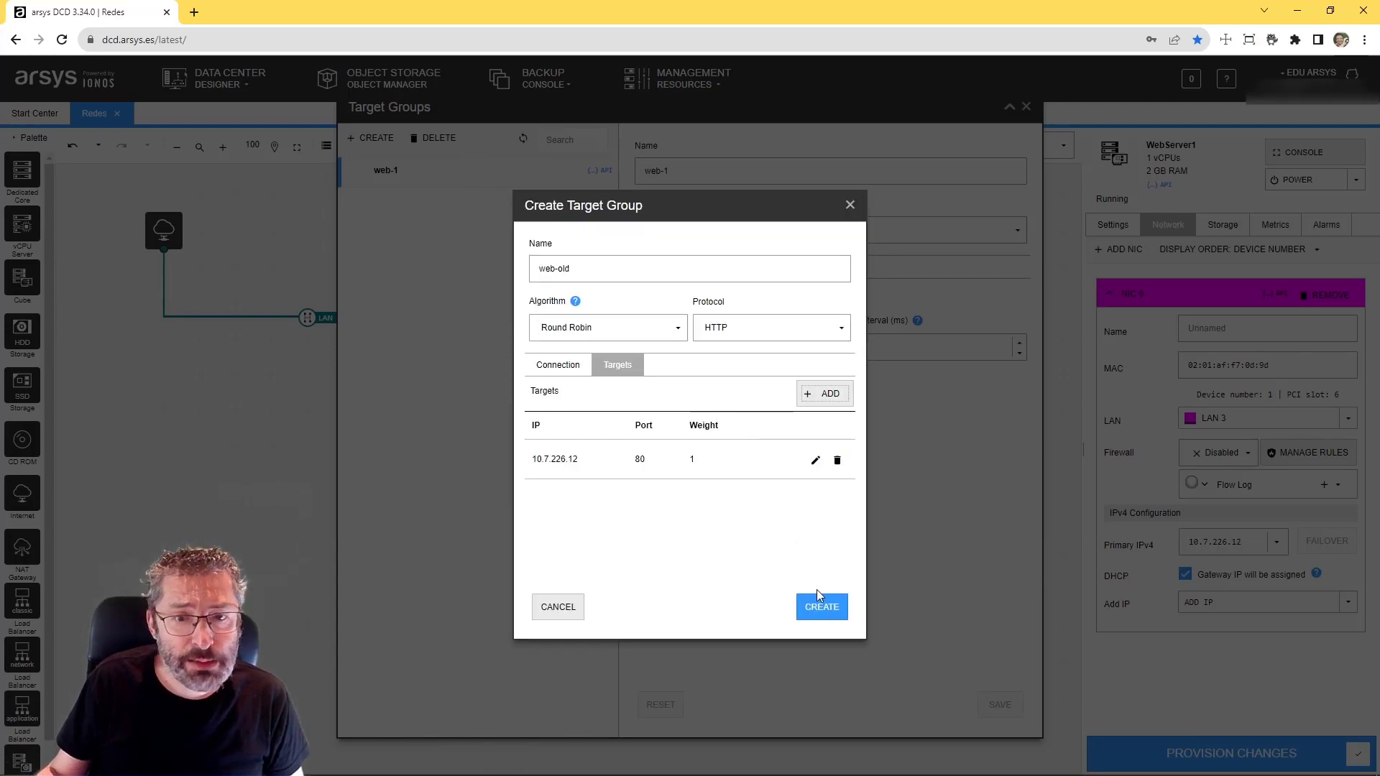
click(821, 607)
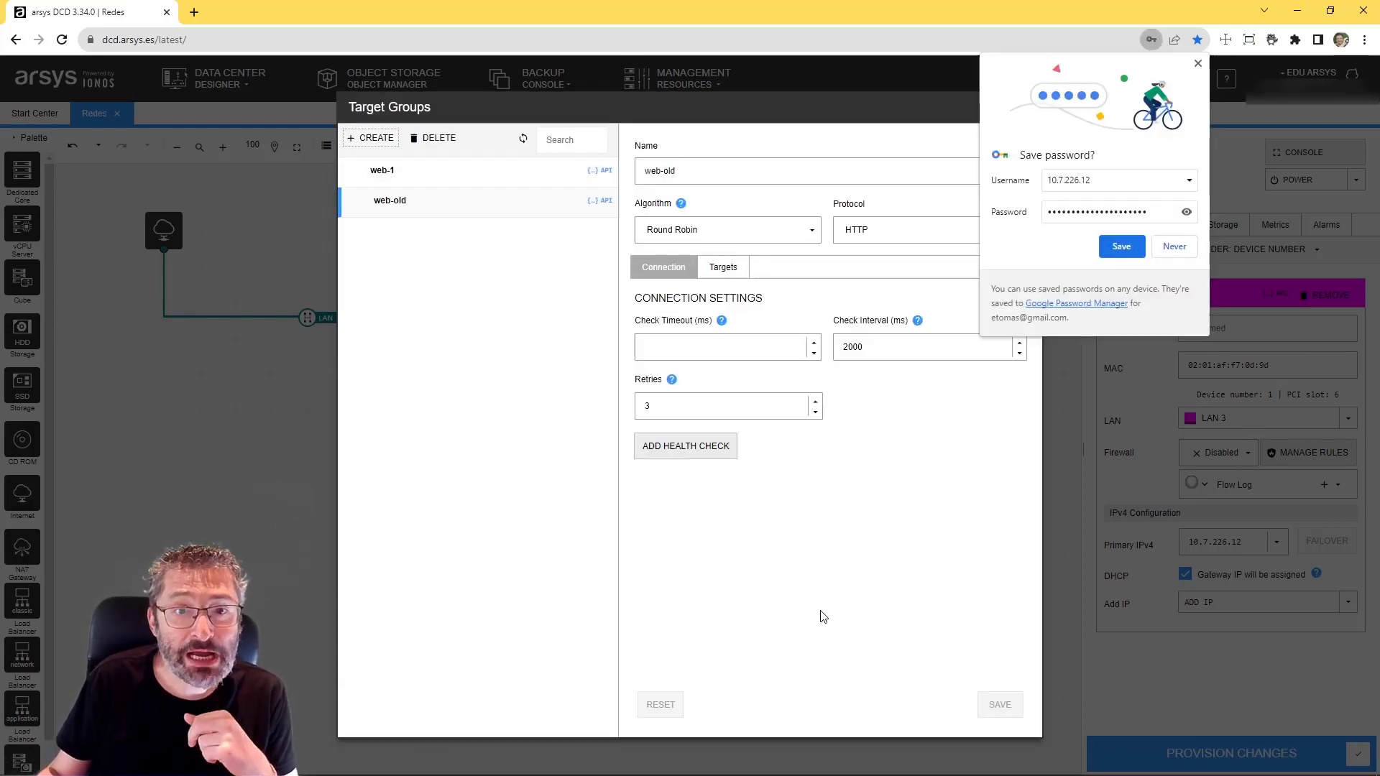
click(1173, 247)
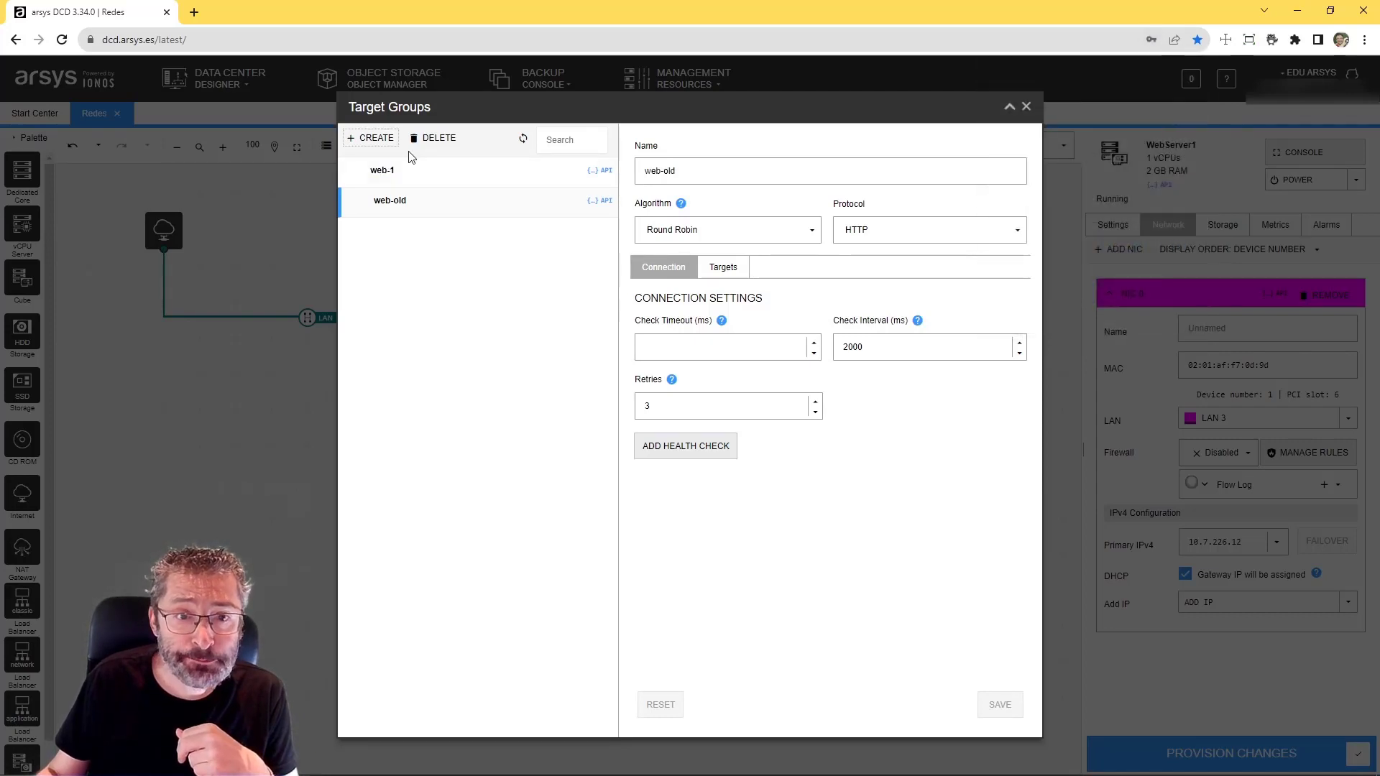
Create a target group named web-new with target 10.7.226.11, port 80 and weight 1
click(389, 144)
text(web-nbe)
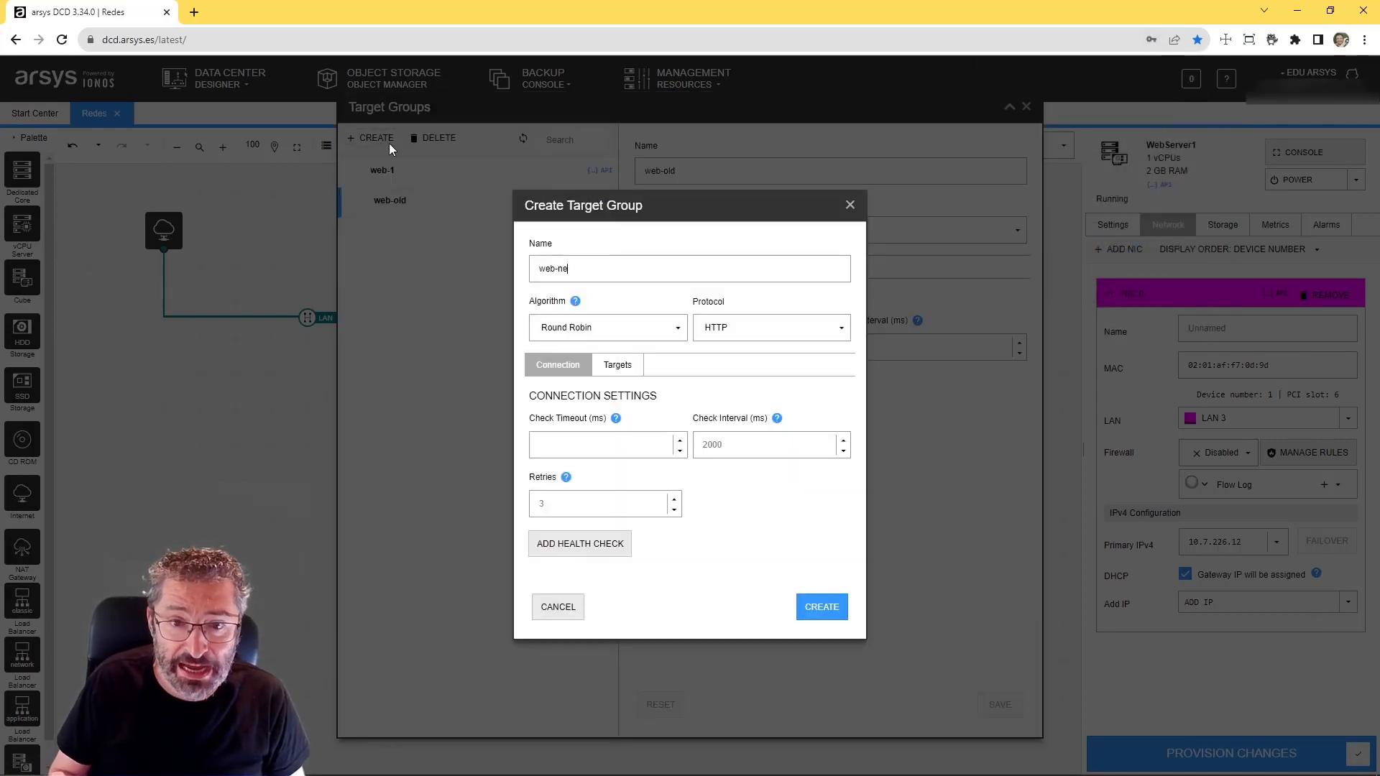
click(620, 371)
click(824, 394)
click(808, 352)
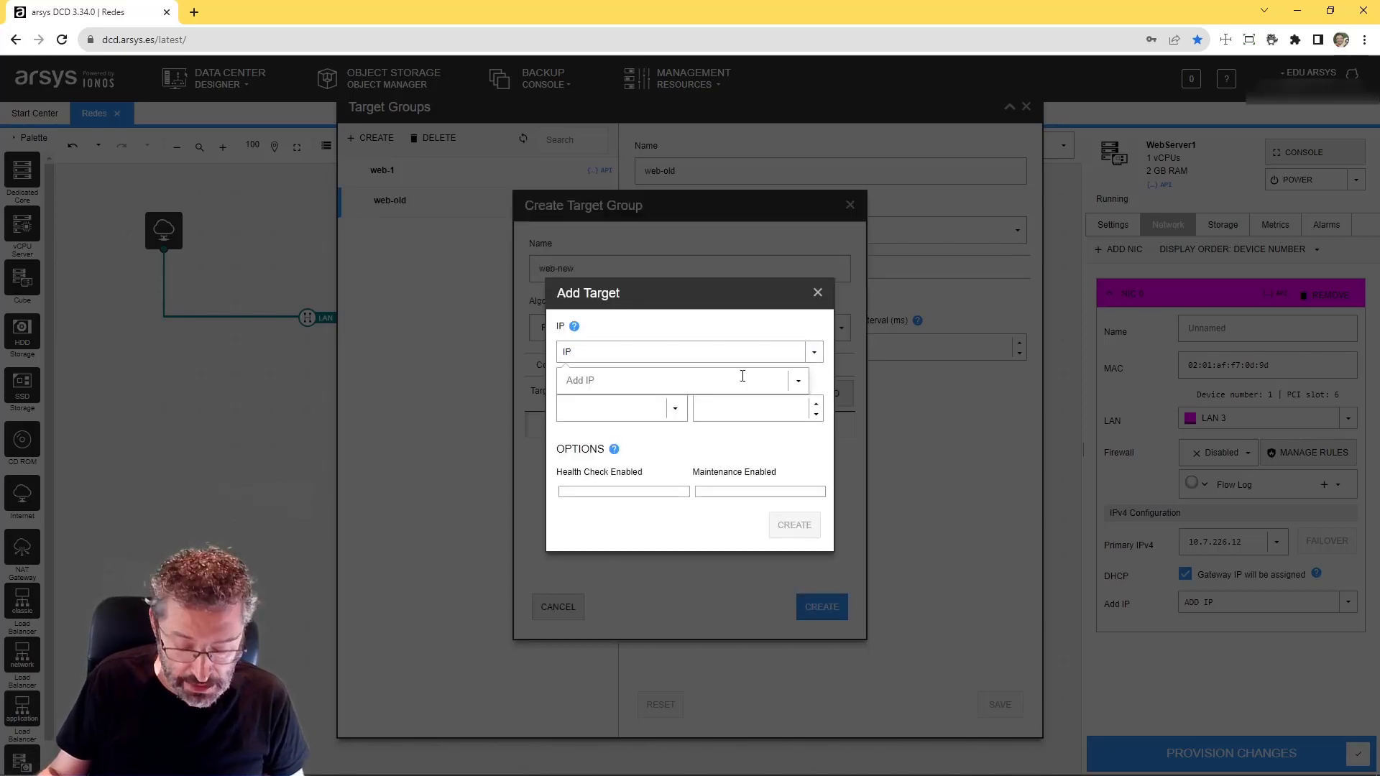
key(BackSpace)
text(10.7.226.12)
click(610, 412)
text(80)
key(Tab)
text(1)
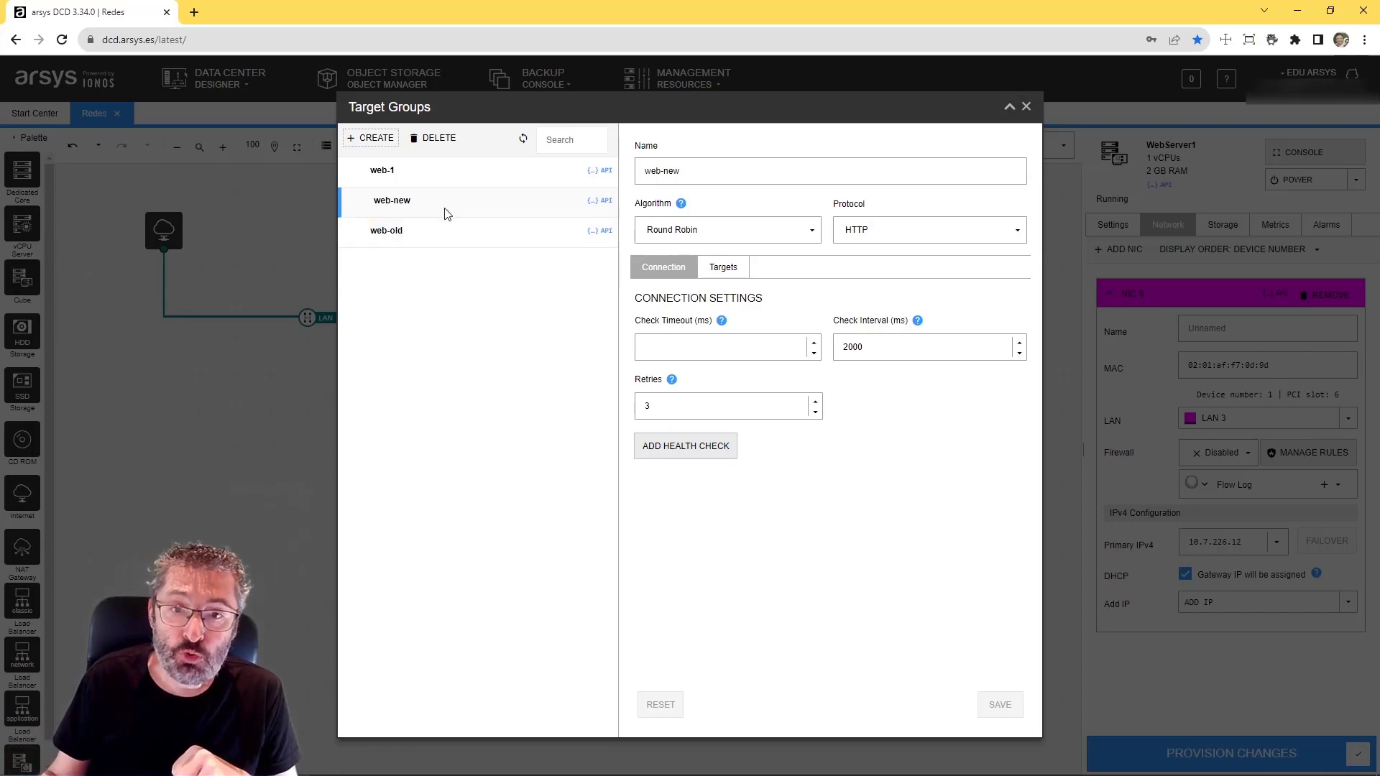
Review the targets of the web-old and web-new groups and close the target group manager
click(422, 227)
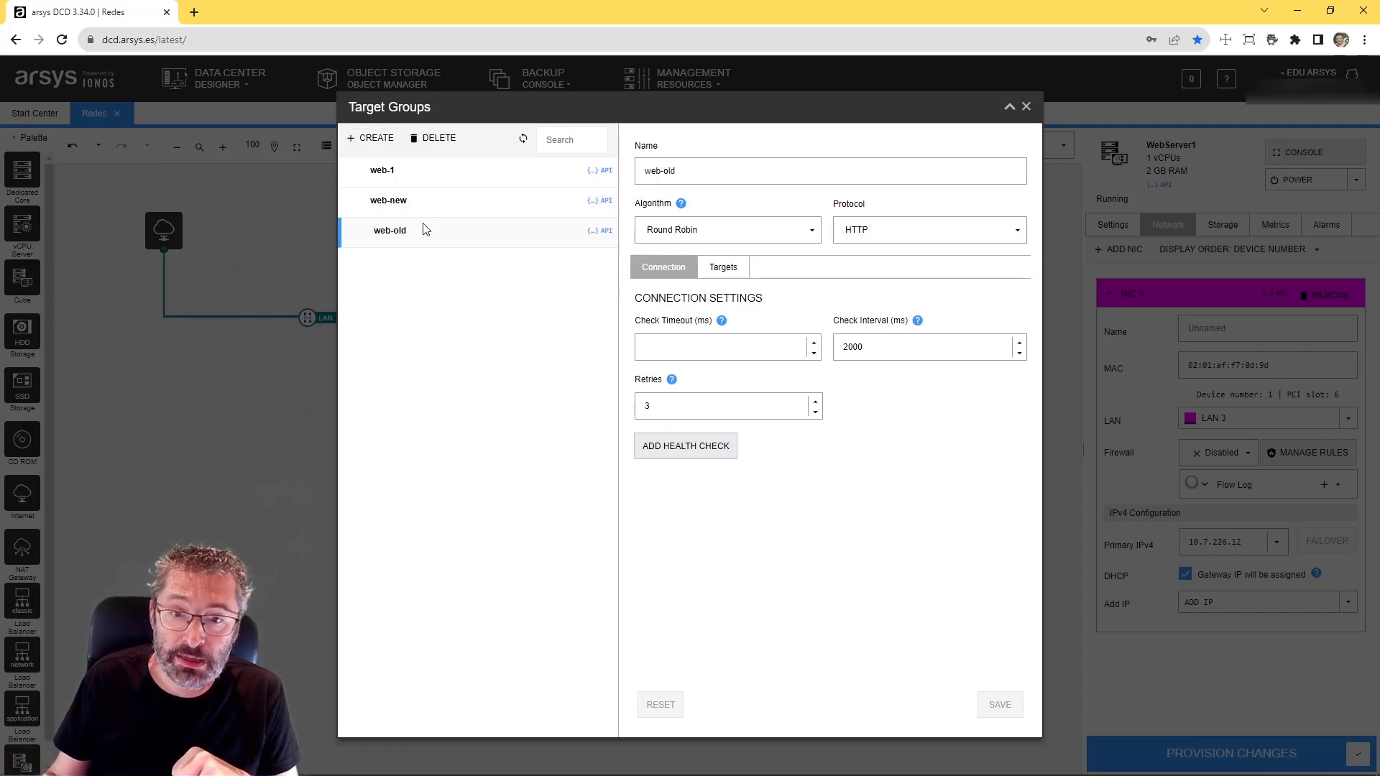
click(719, 267)
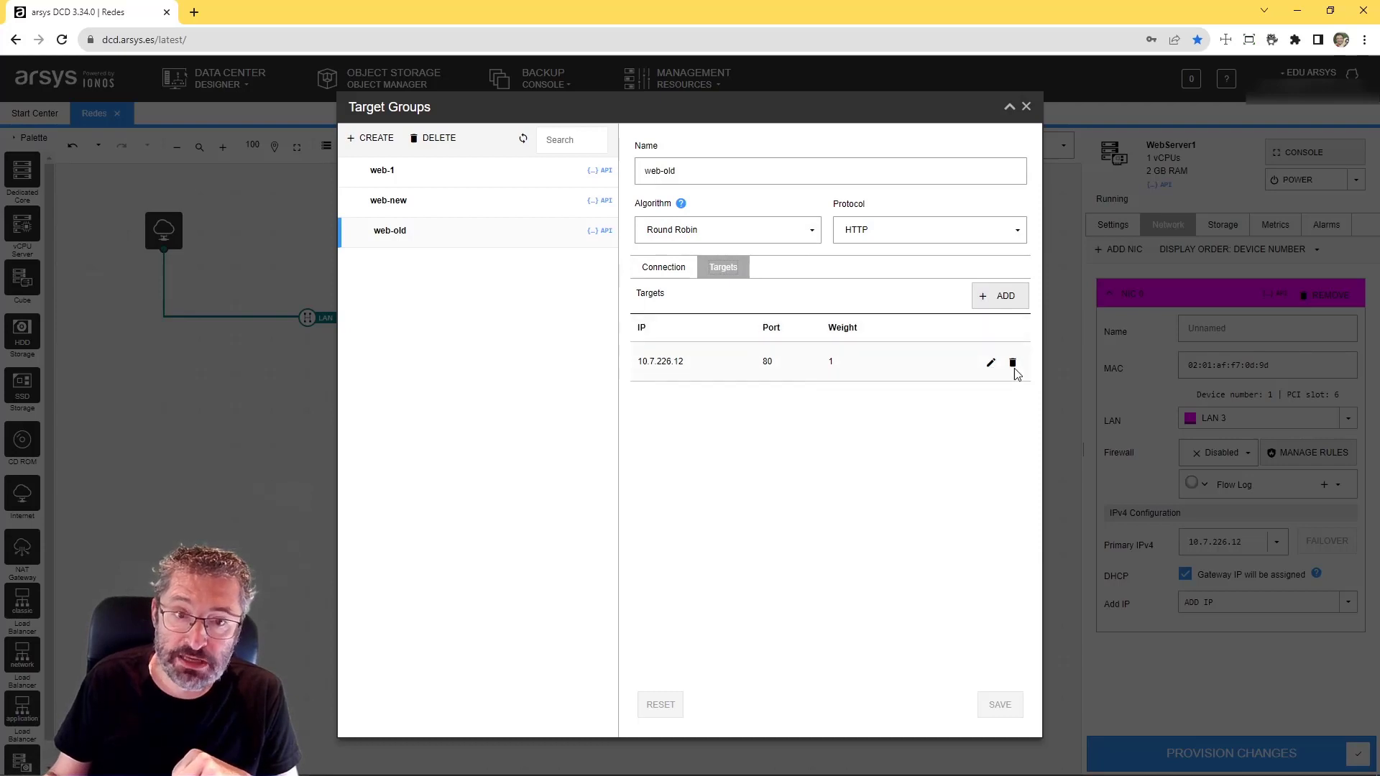
click(447, 200)
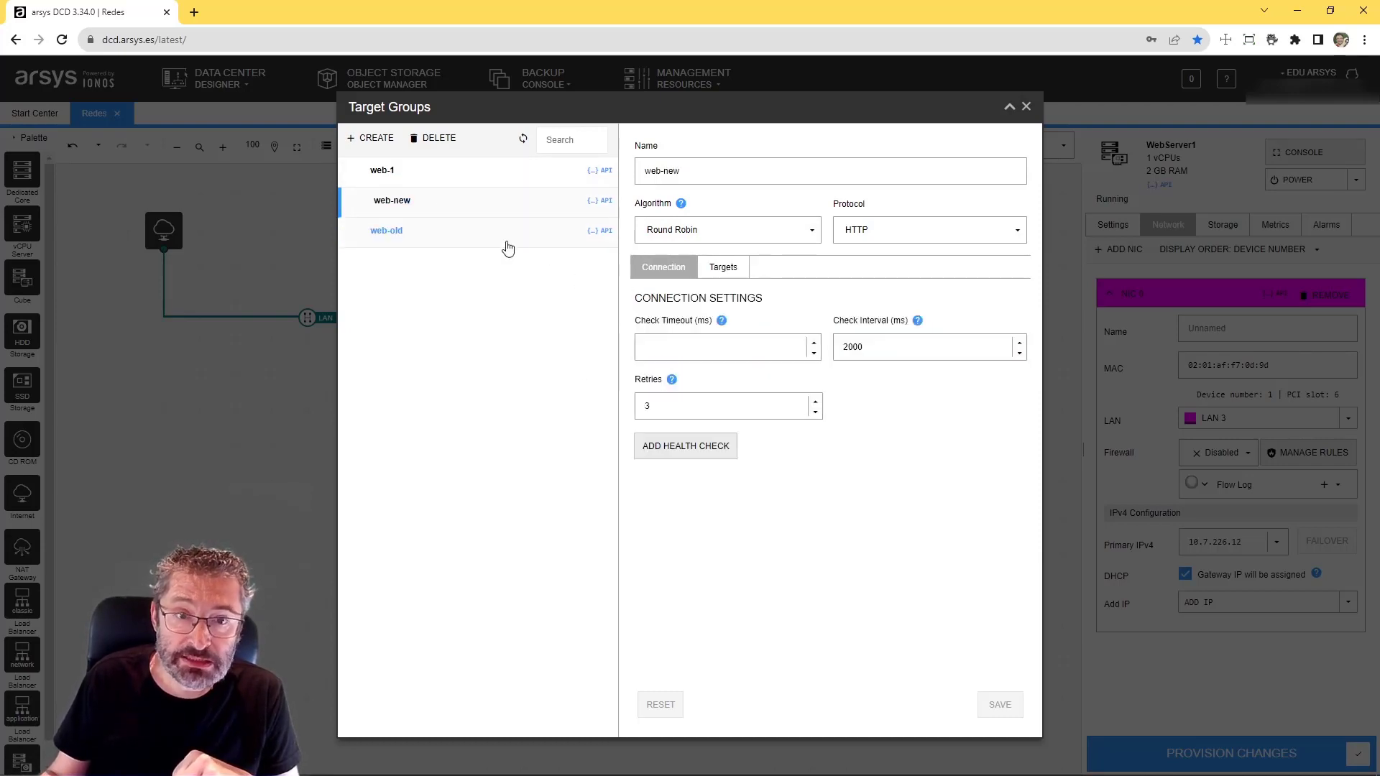
click(723, 267)
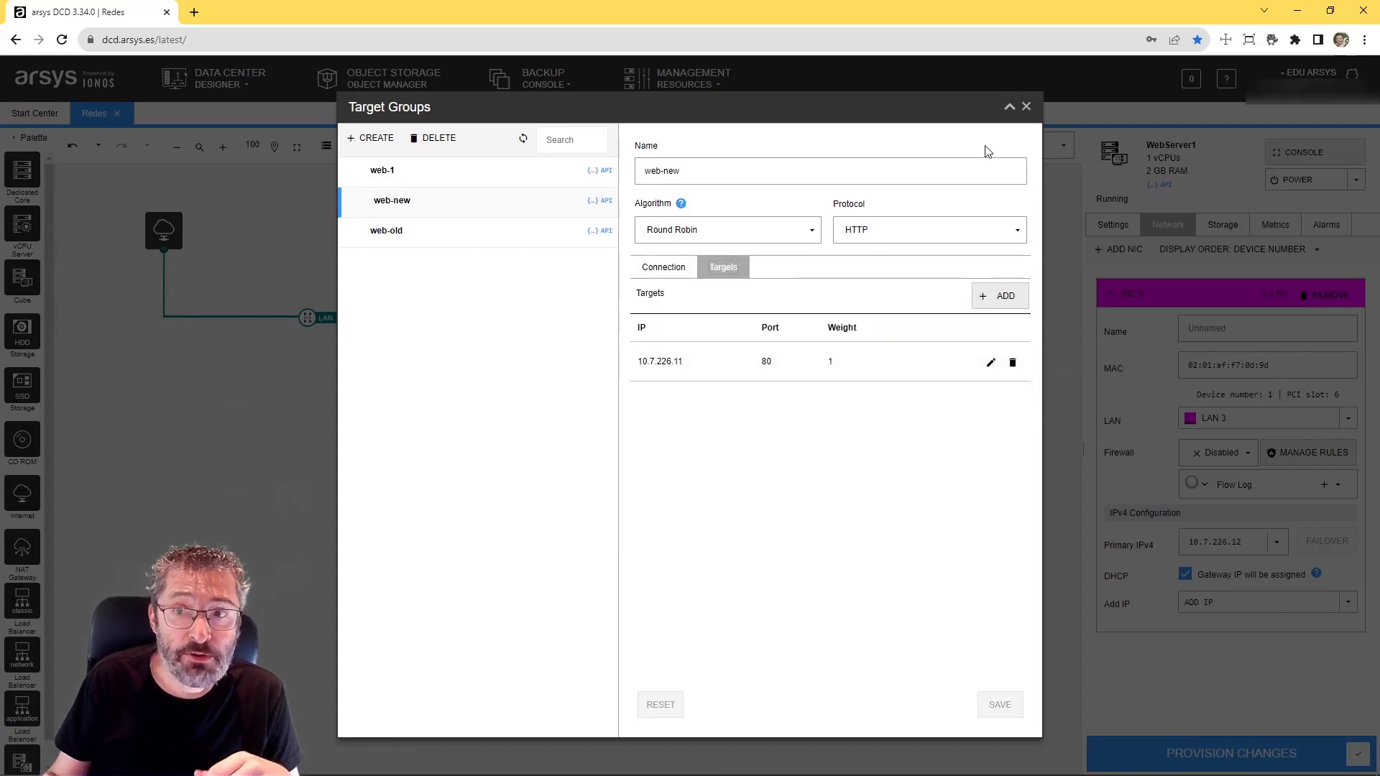
click(1026, 107)
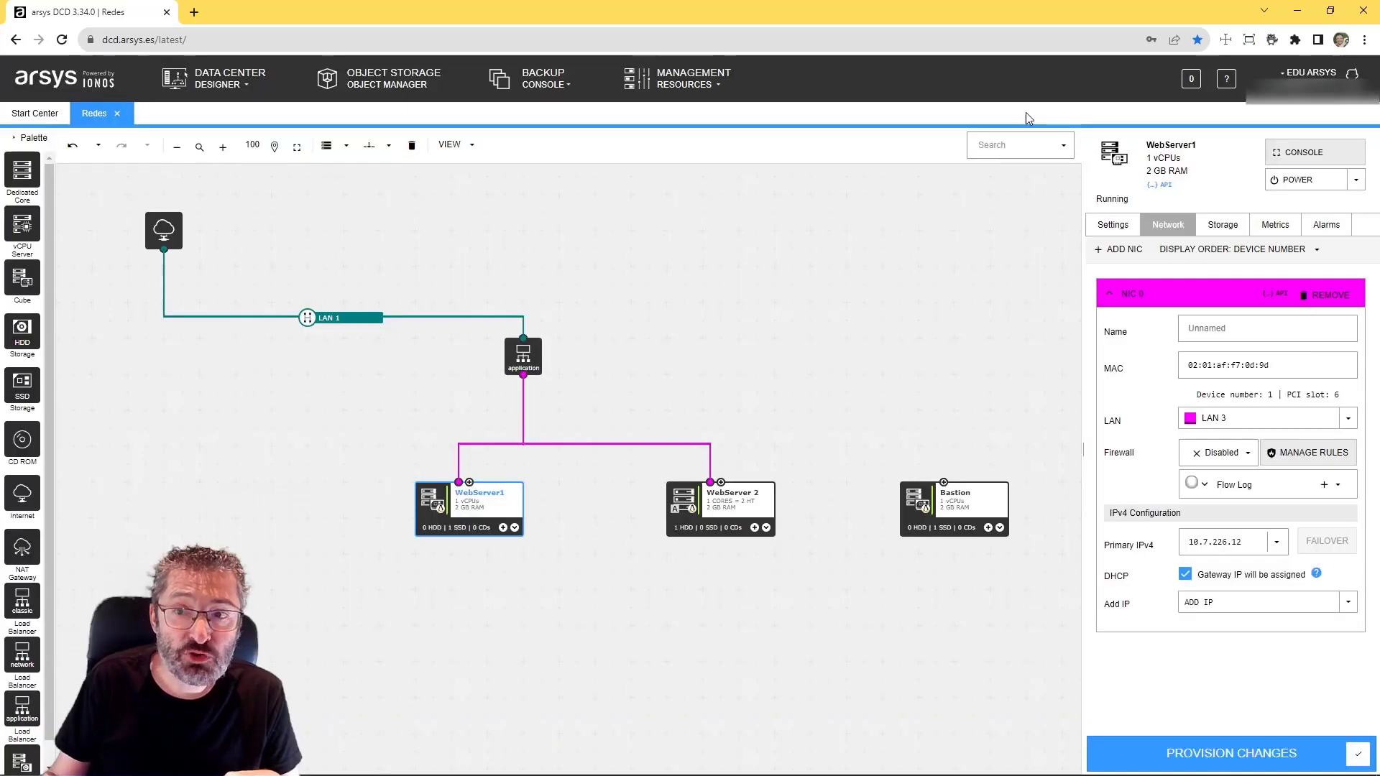
Remove the web-1 HTTP rule from the Application Load Balancer's public rule
click(507, 368)
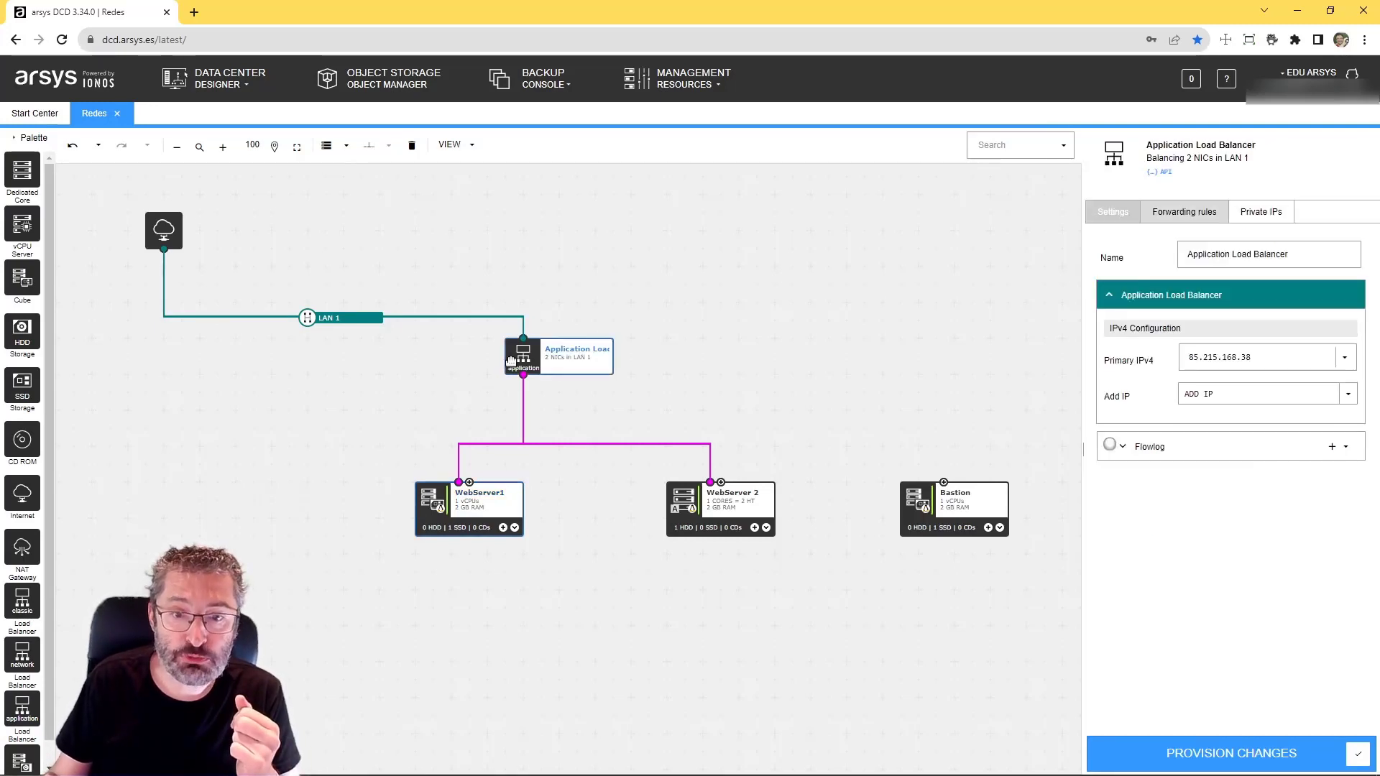
click(1186, 214)
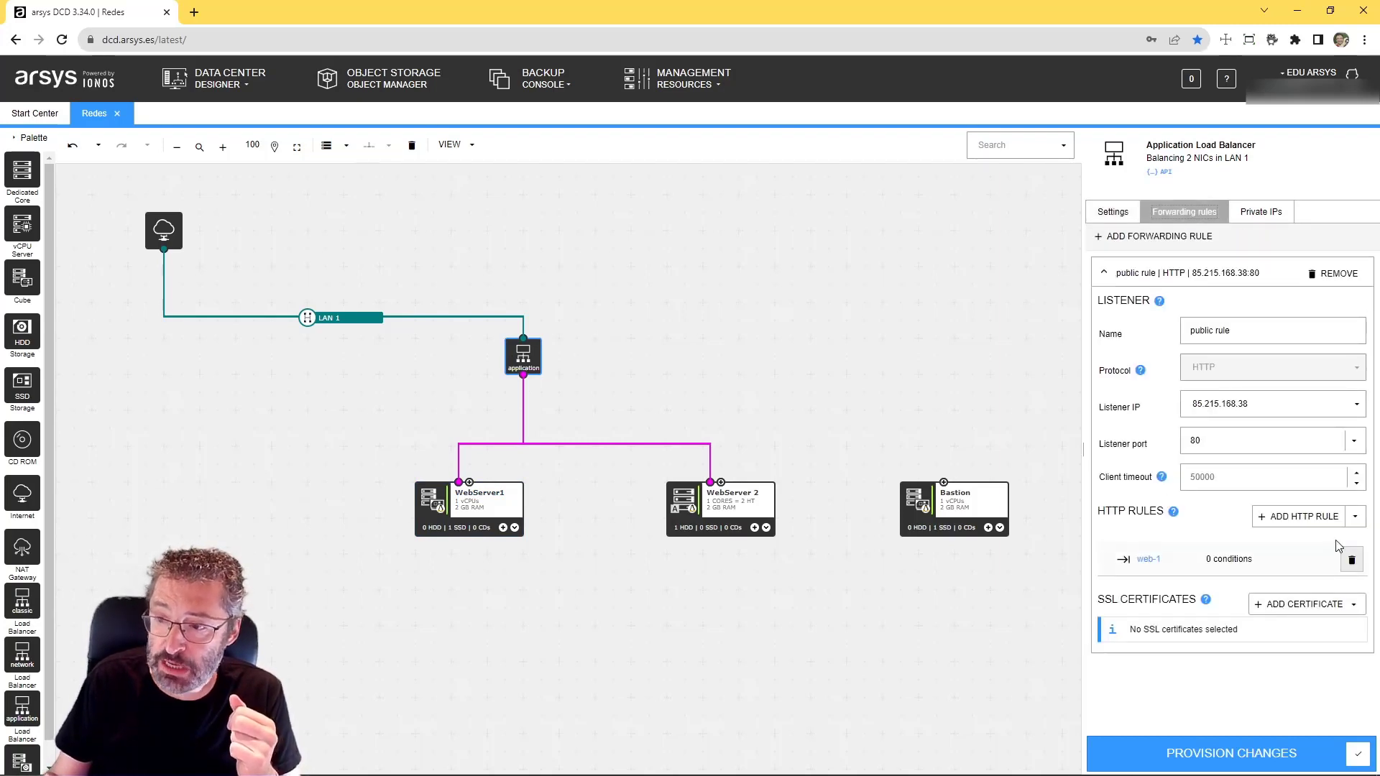
click(1351, 560)
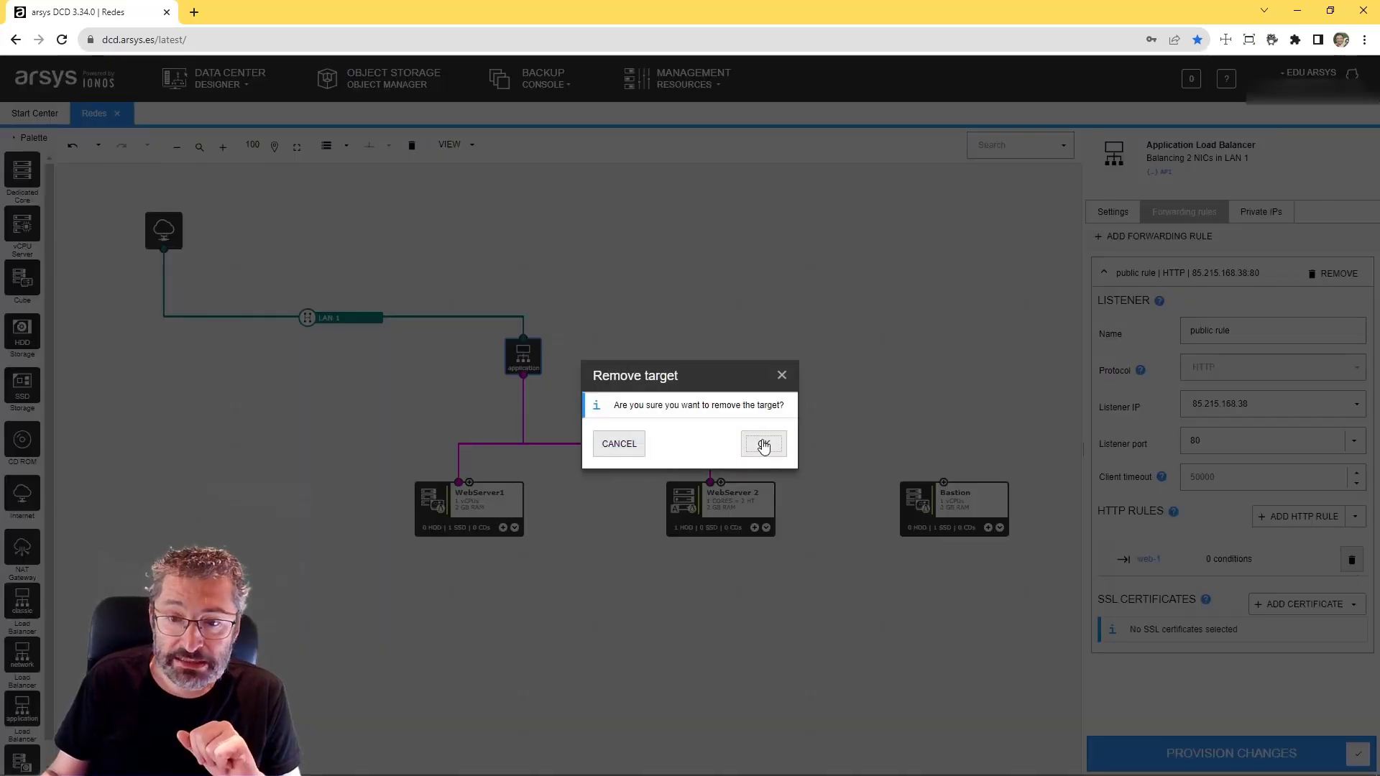
click(764, 446)
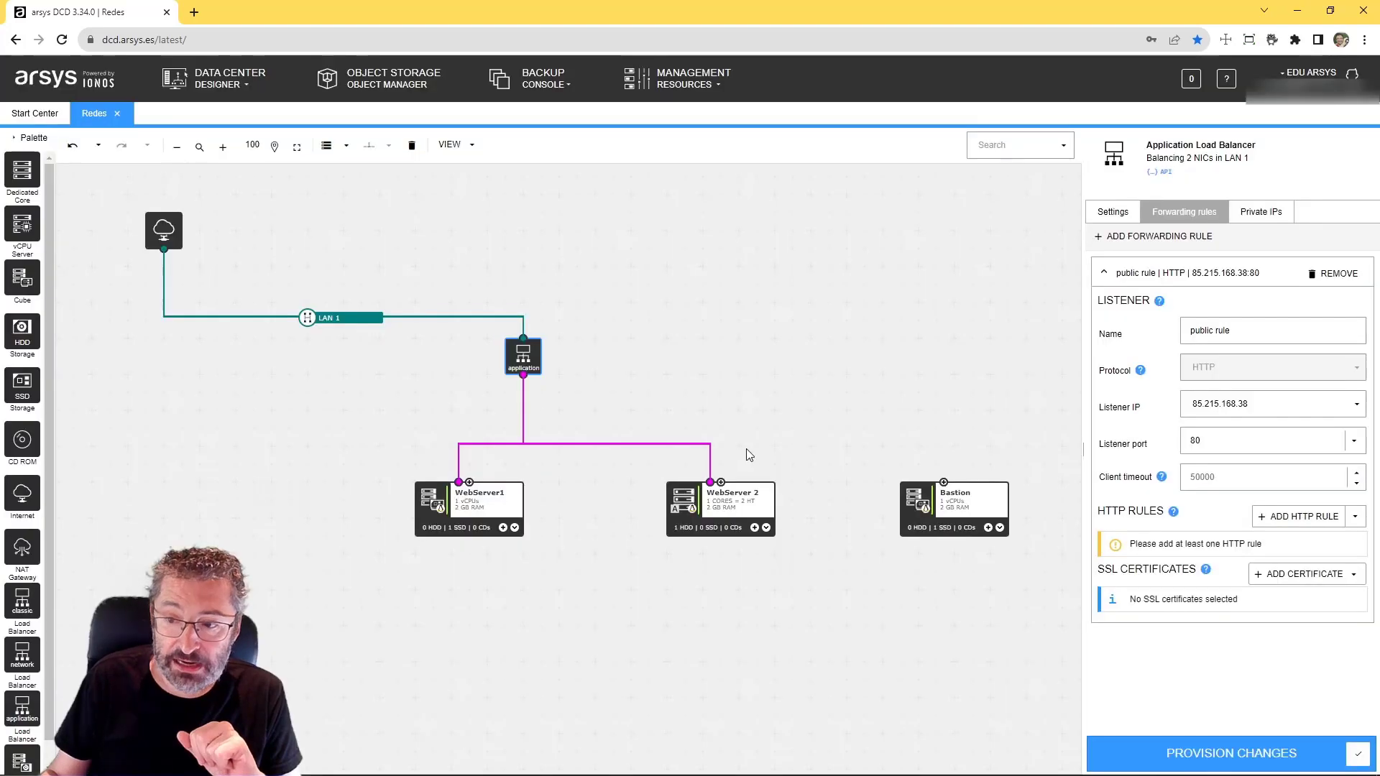
Add a Forward HTTP rule named web-old to the public rule, using target group web-old
click(1356, 521)
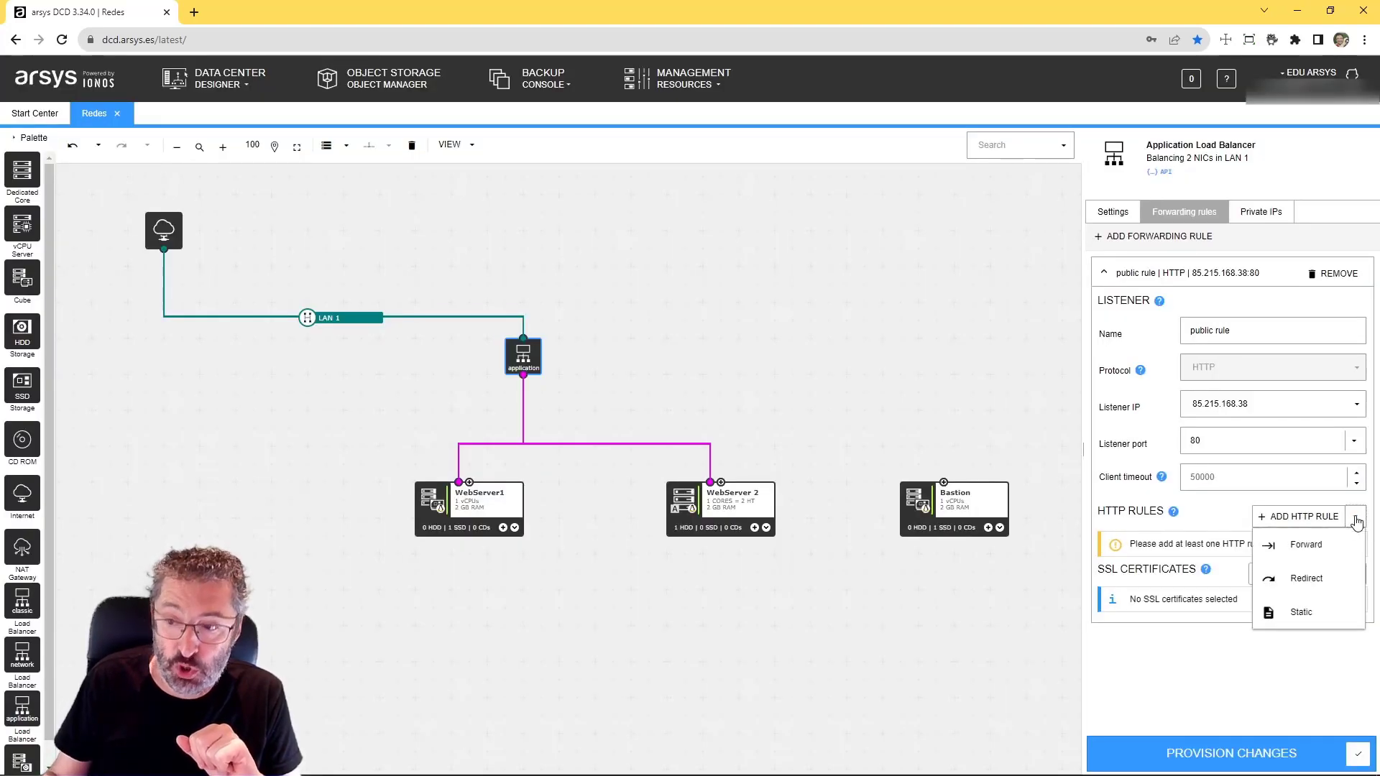
click(1326, 546)
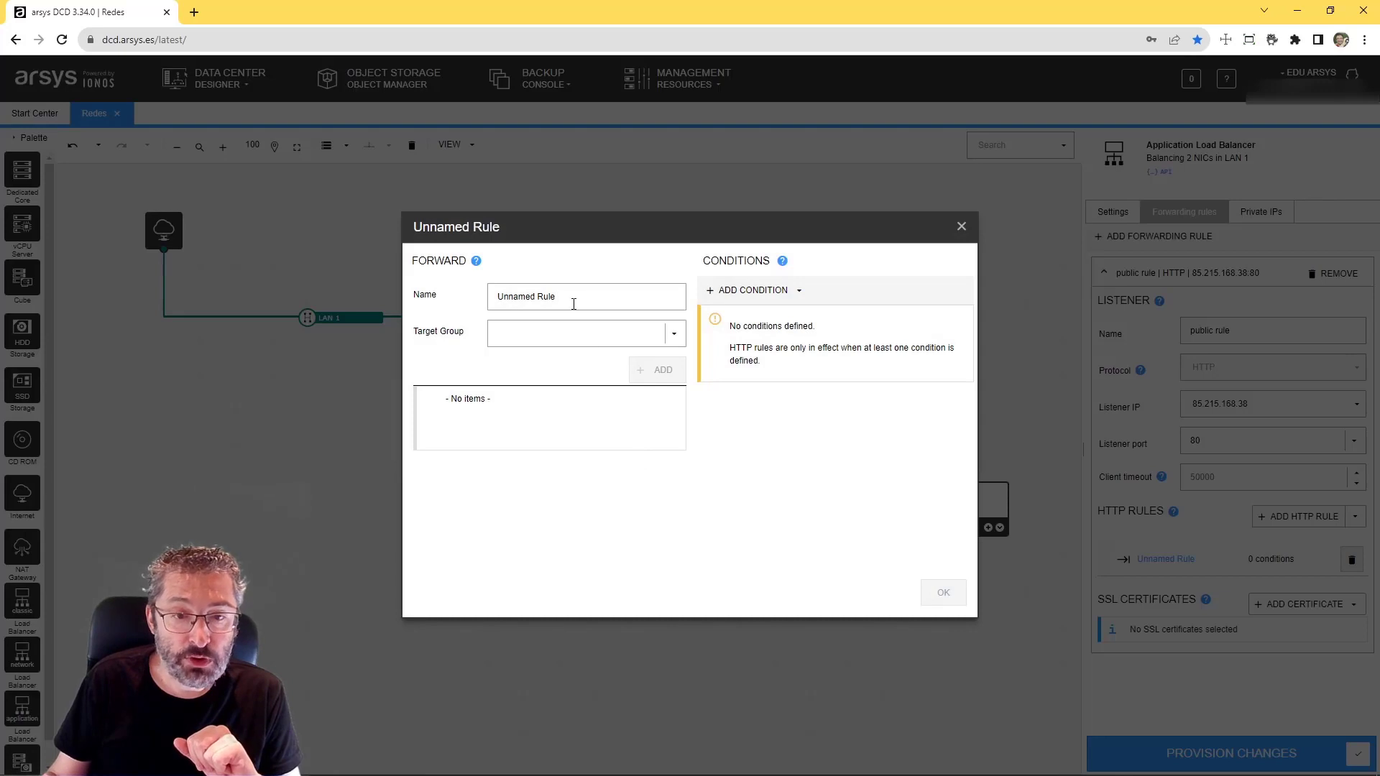
triple_click(573, 304)
text(web-o)
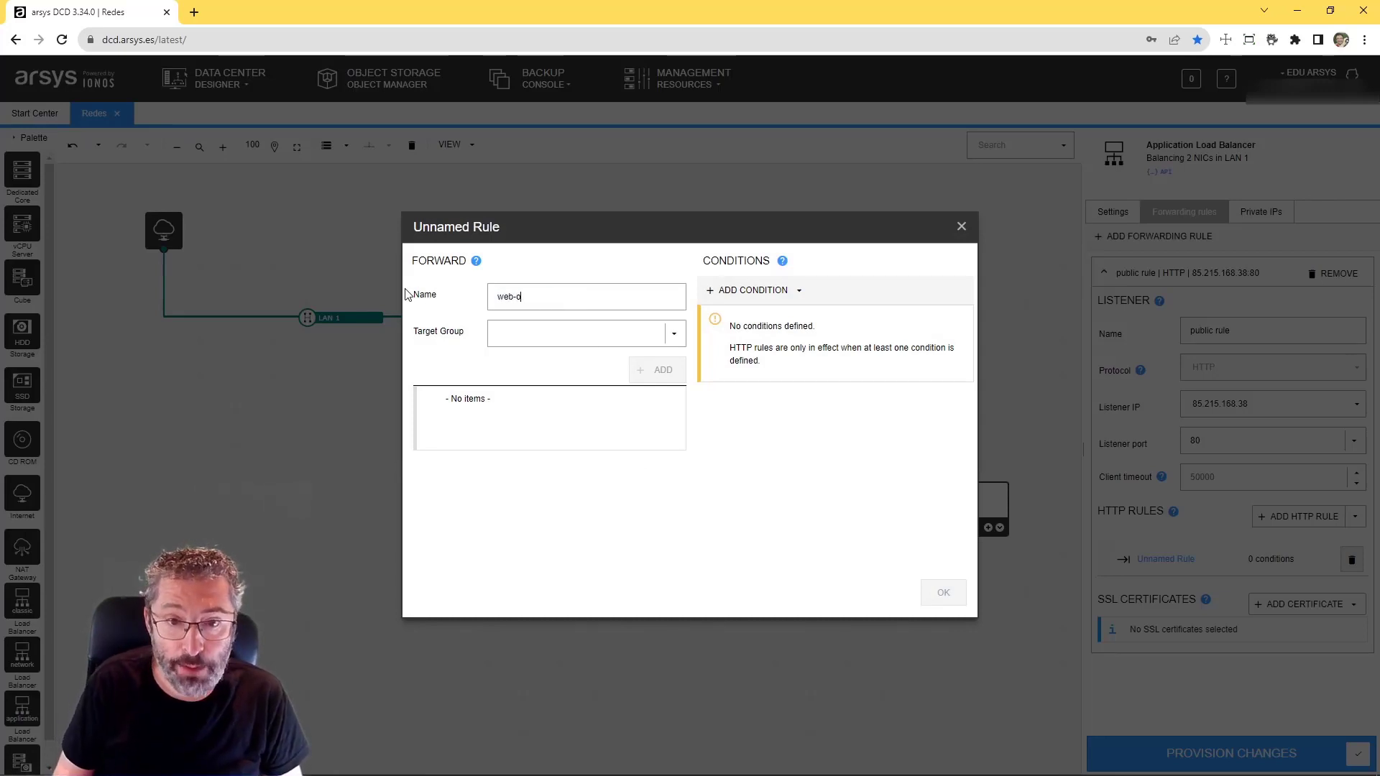
text(ld)
click(674, 333)
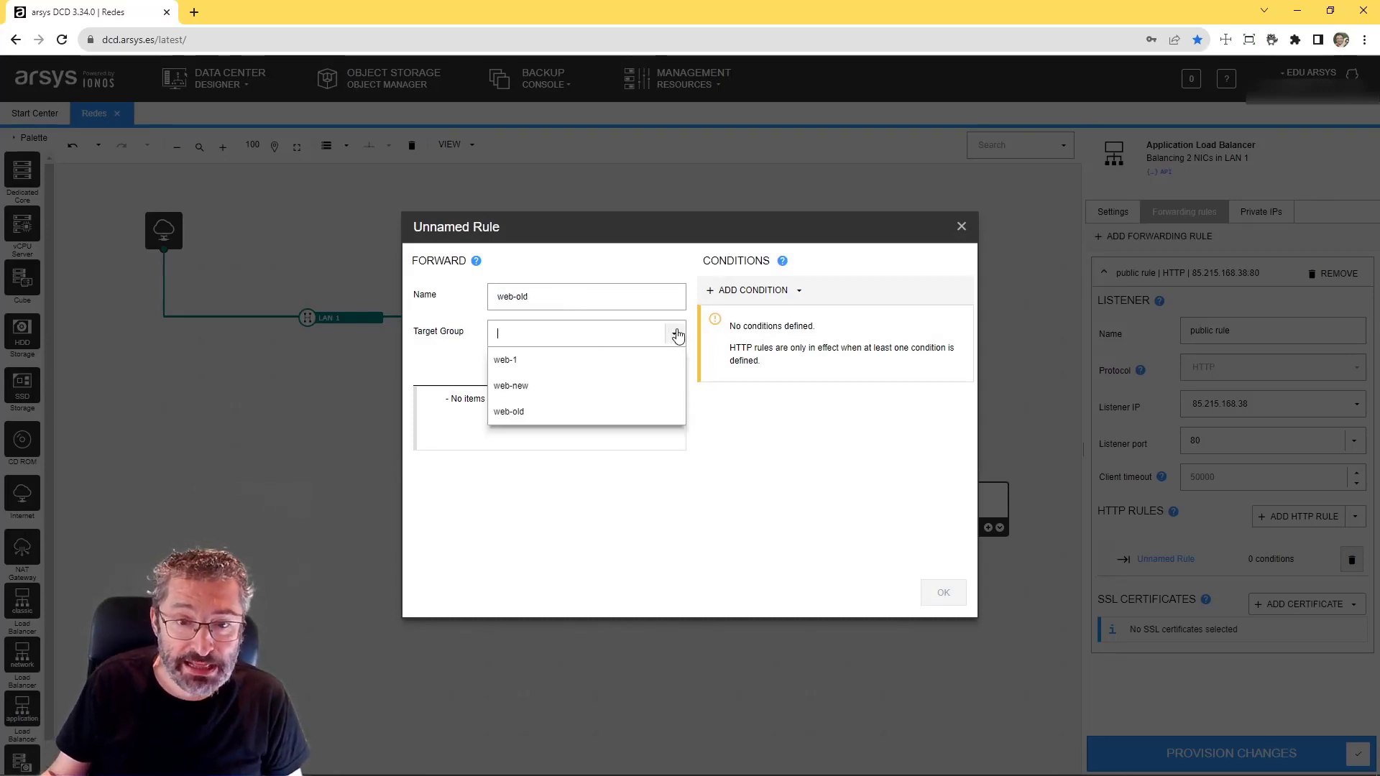
click(568, 411)
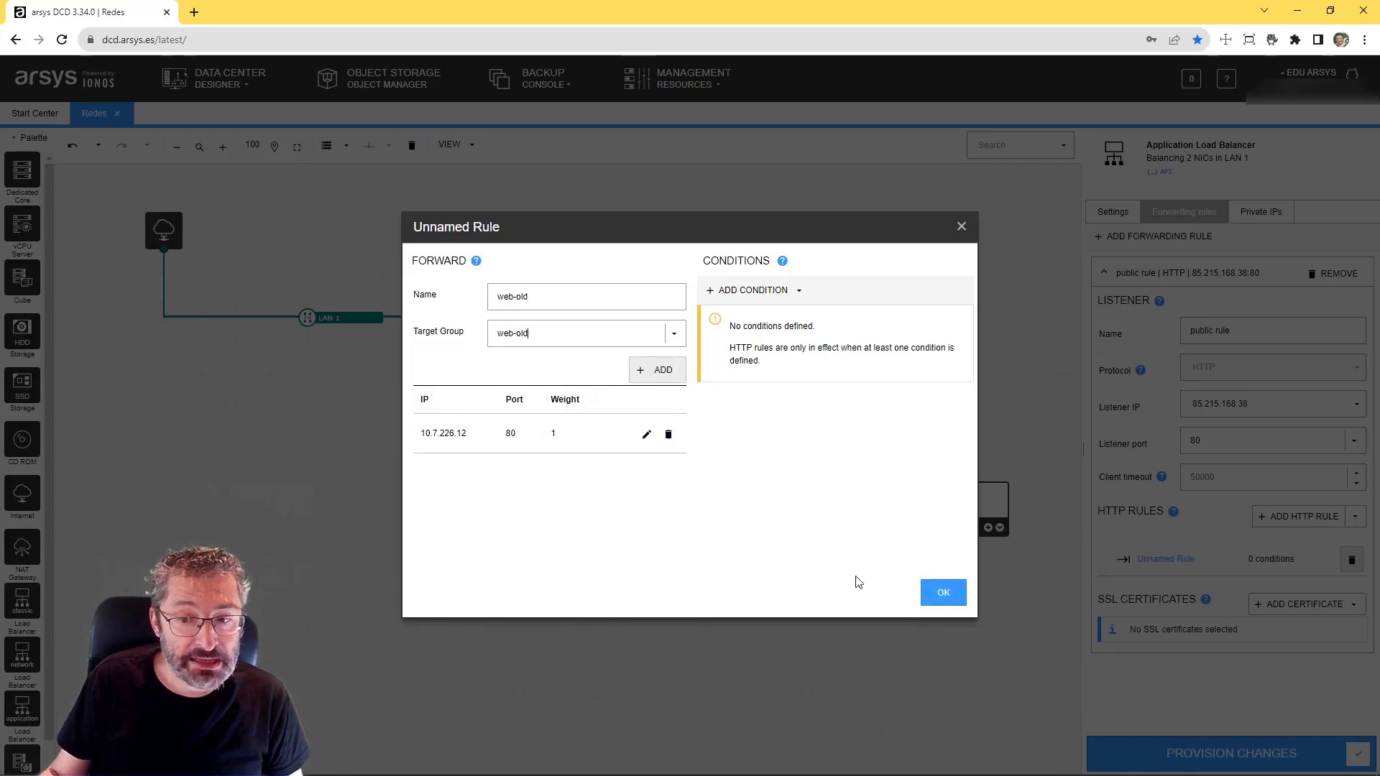
click(946, 593)
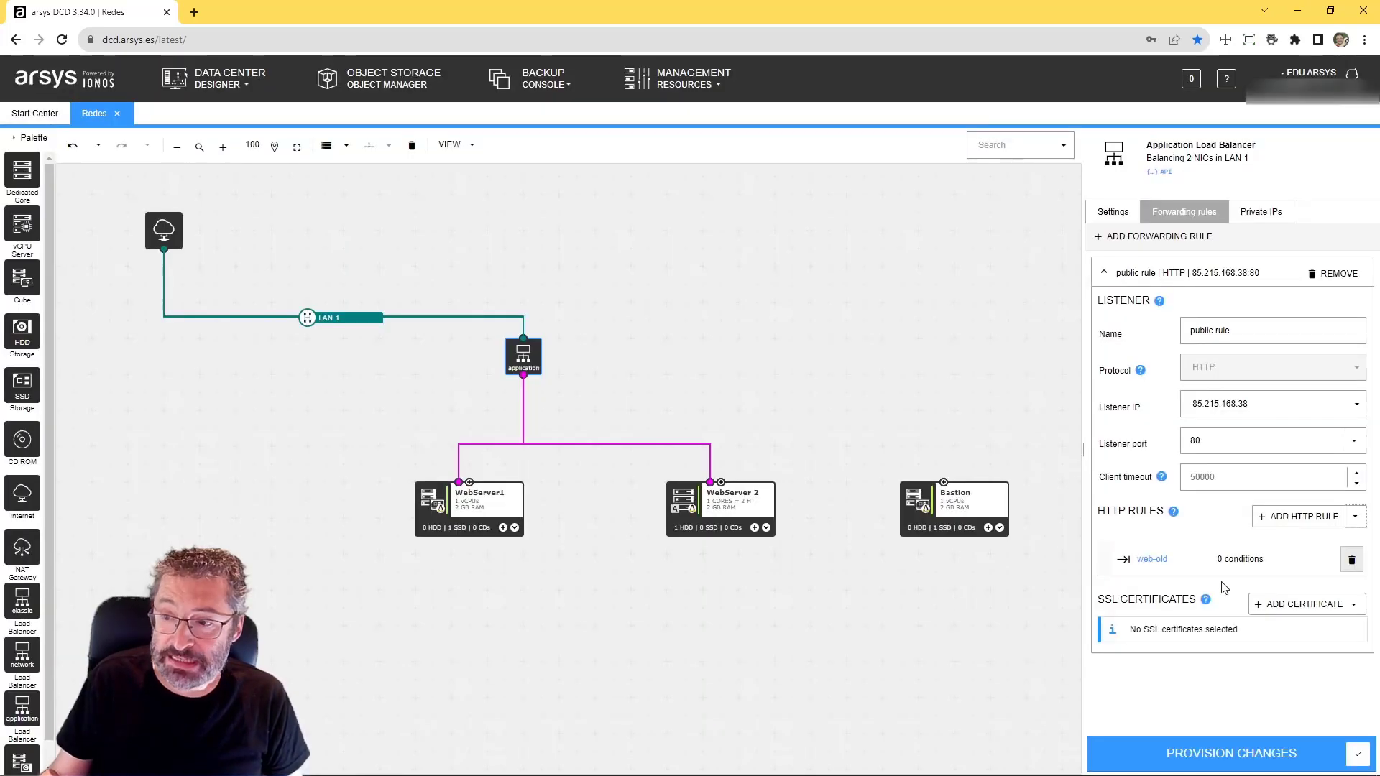
Add a second Forward HTTP rule named web-new to the public rule, using target group web-new
click(1301, 518)
click(1272, 541)
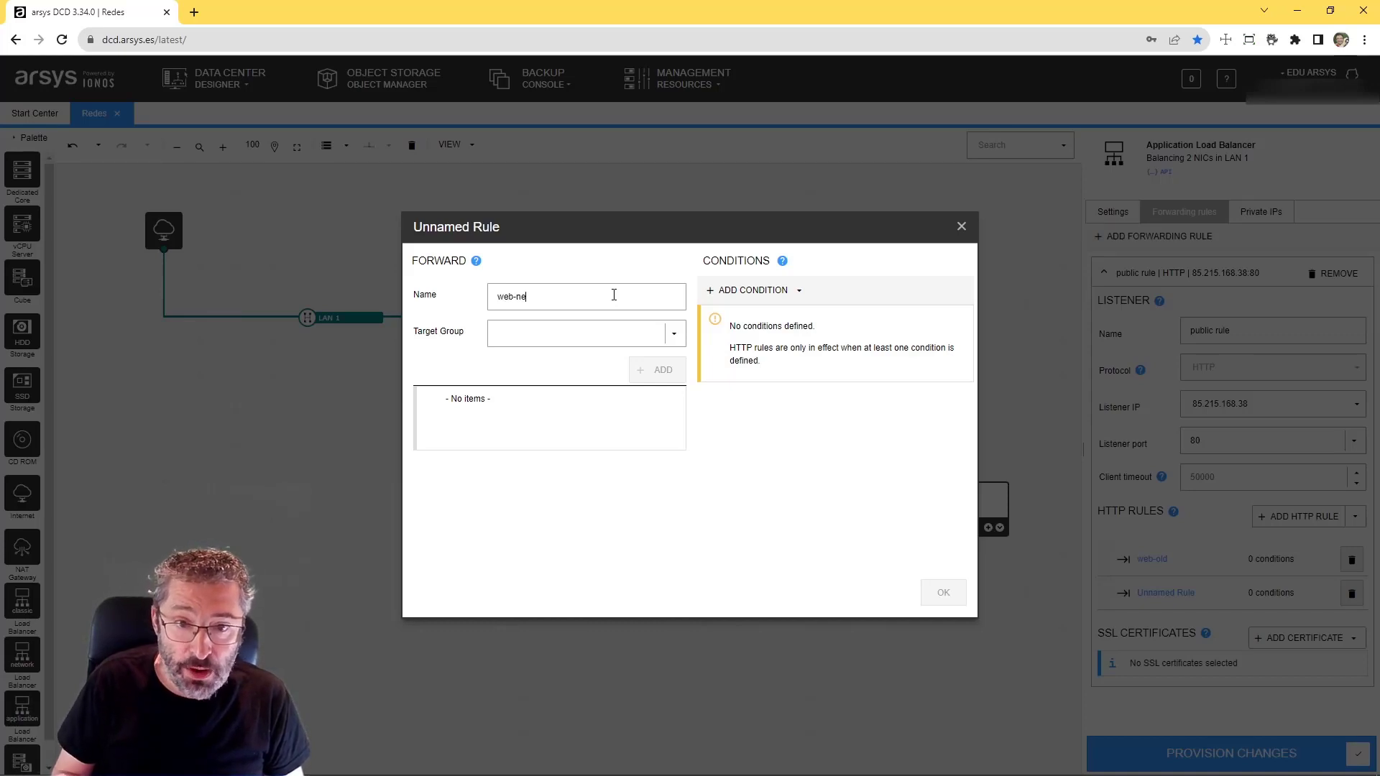
click(673, 334)
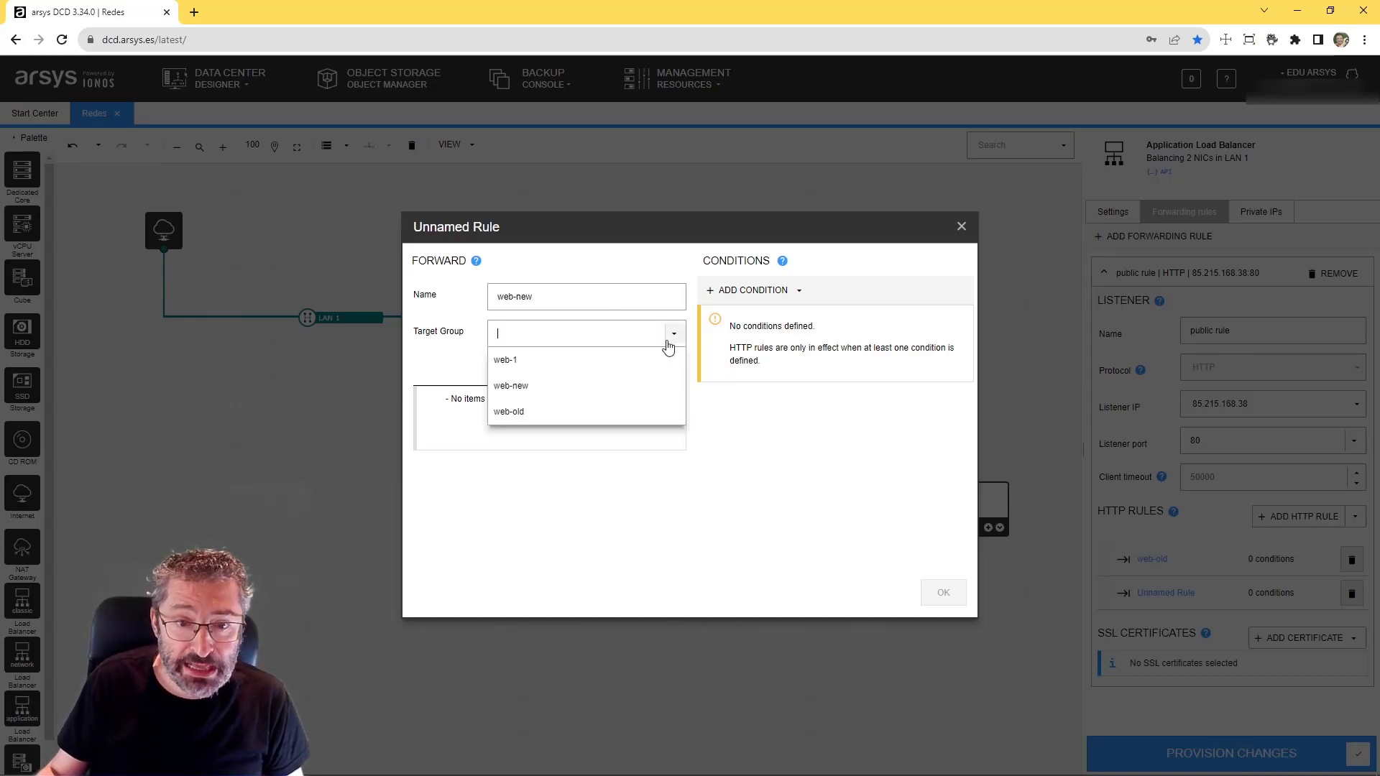
click(610, 388)
click(940, 591)
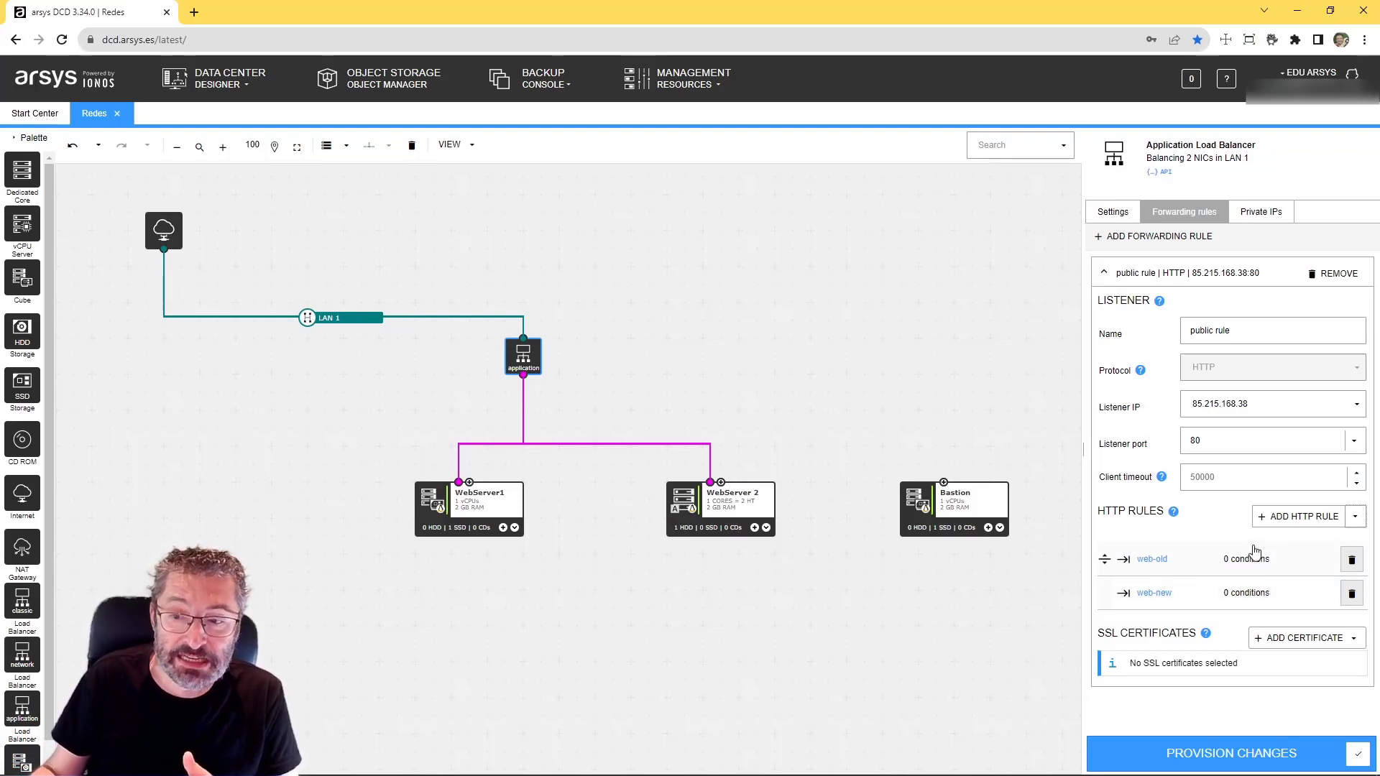
Start a new condition for the web-old HTTP rule with type Path and negate it
click(1154, 560)
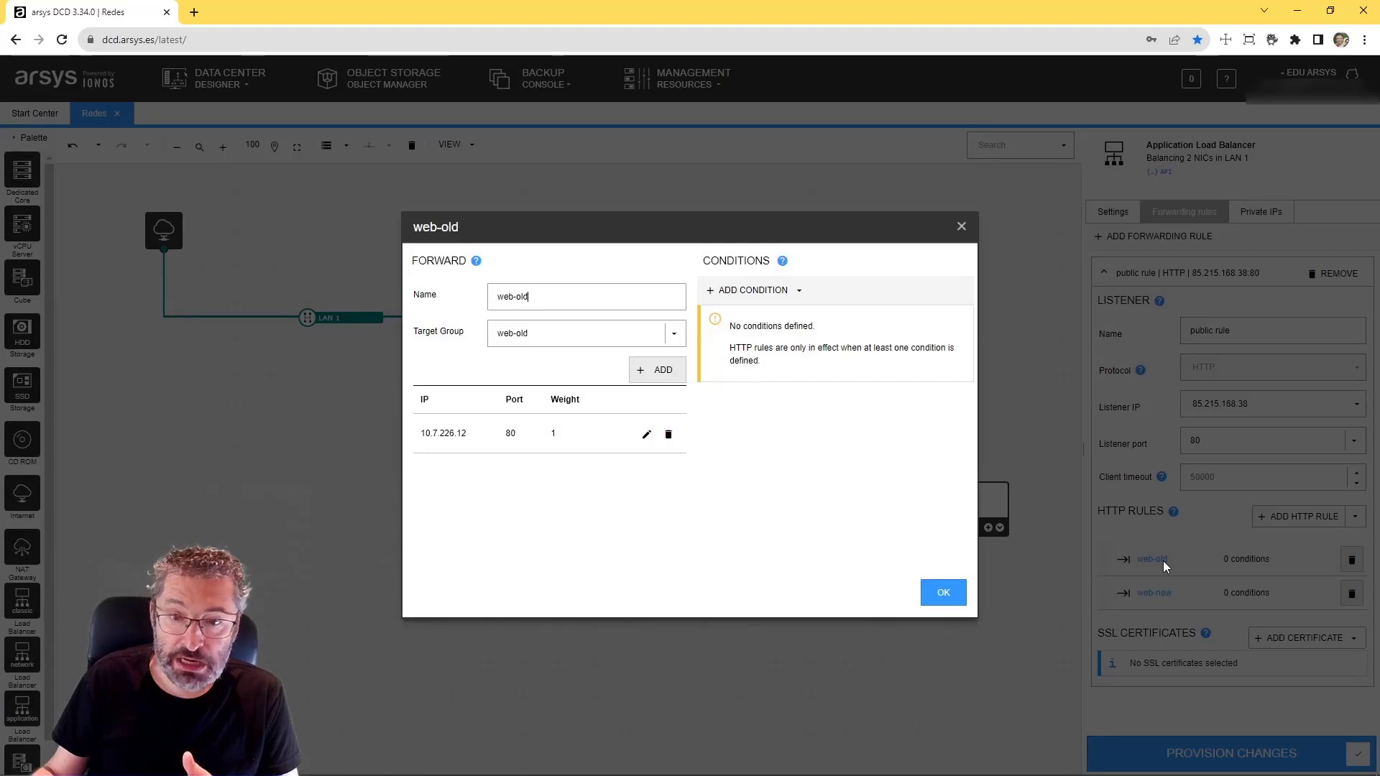
click(797, 292)
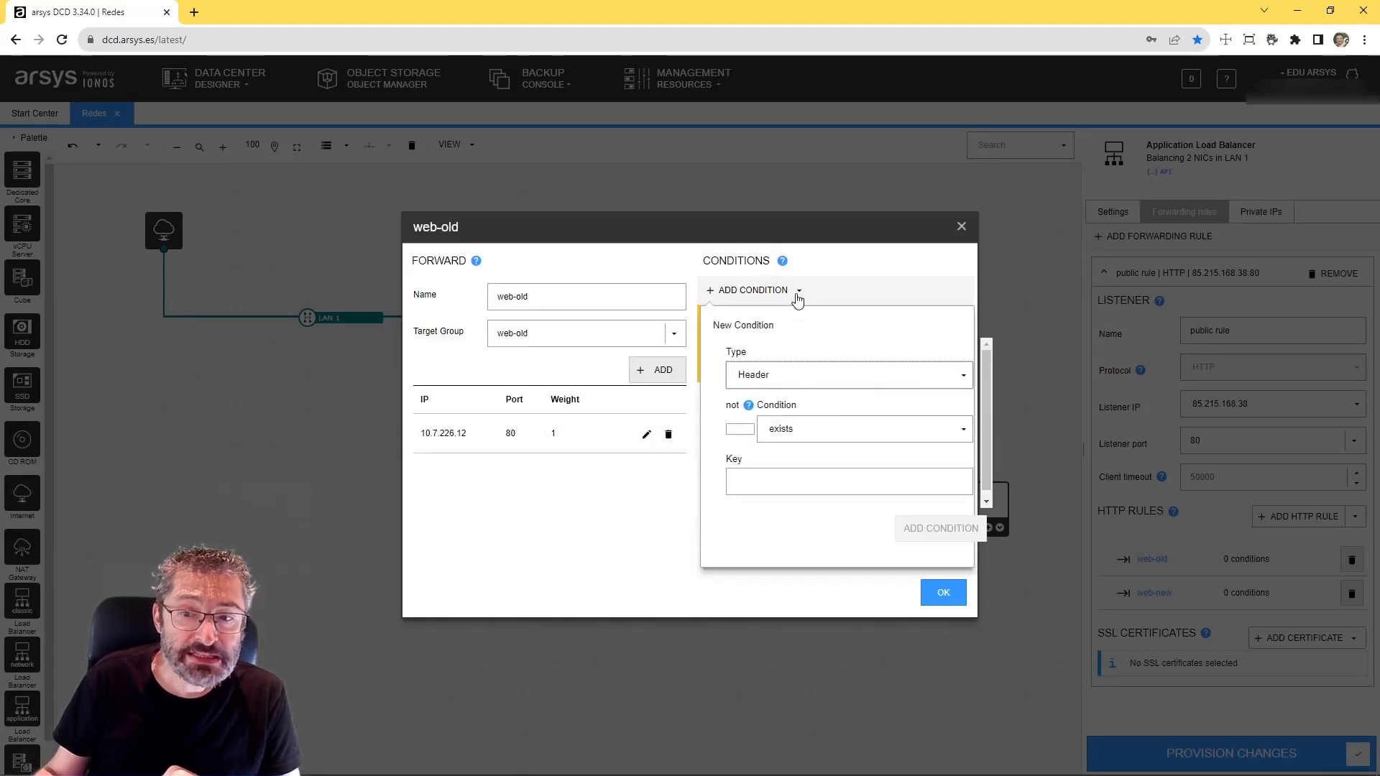
click(797, 292)
click(798, 292)
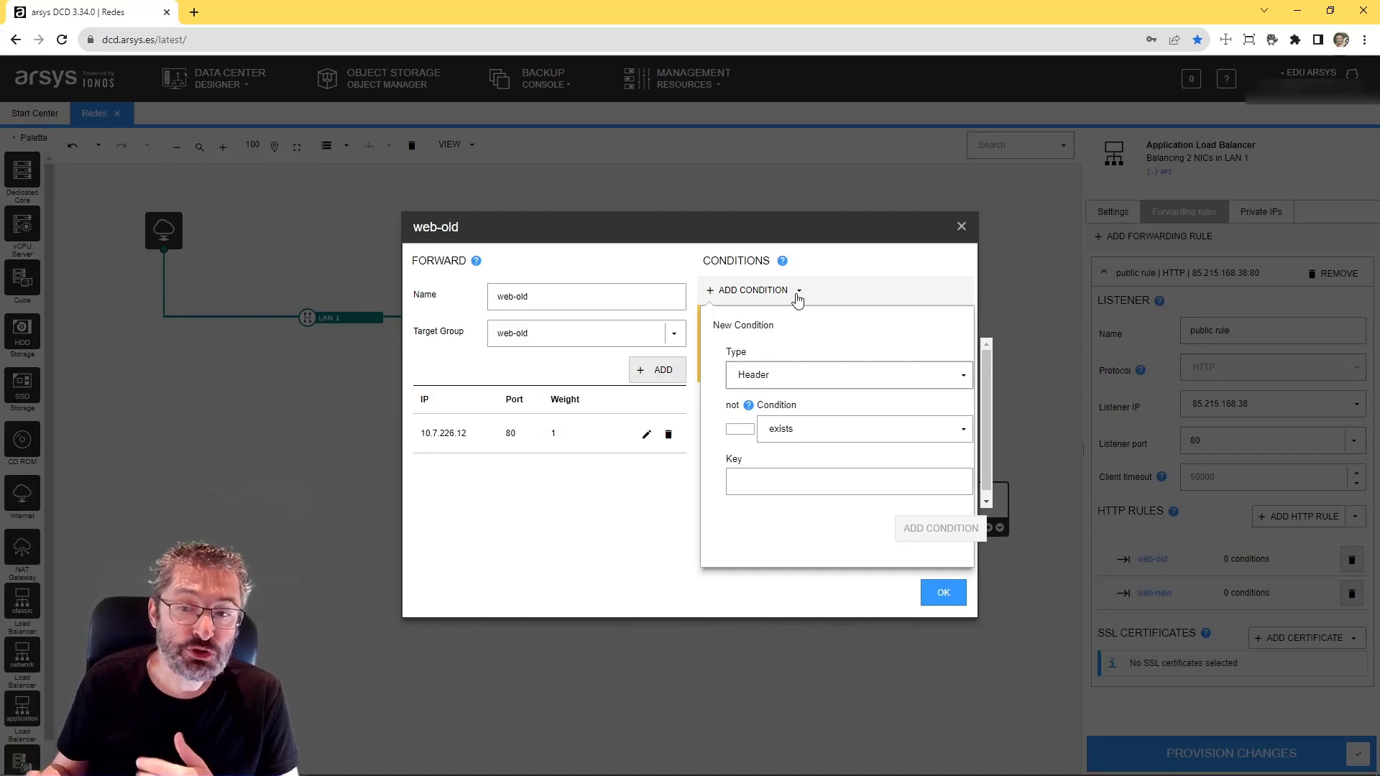
click(958, 374)
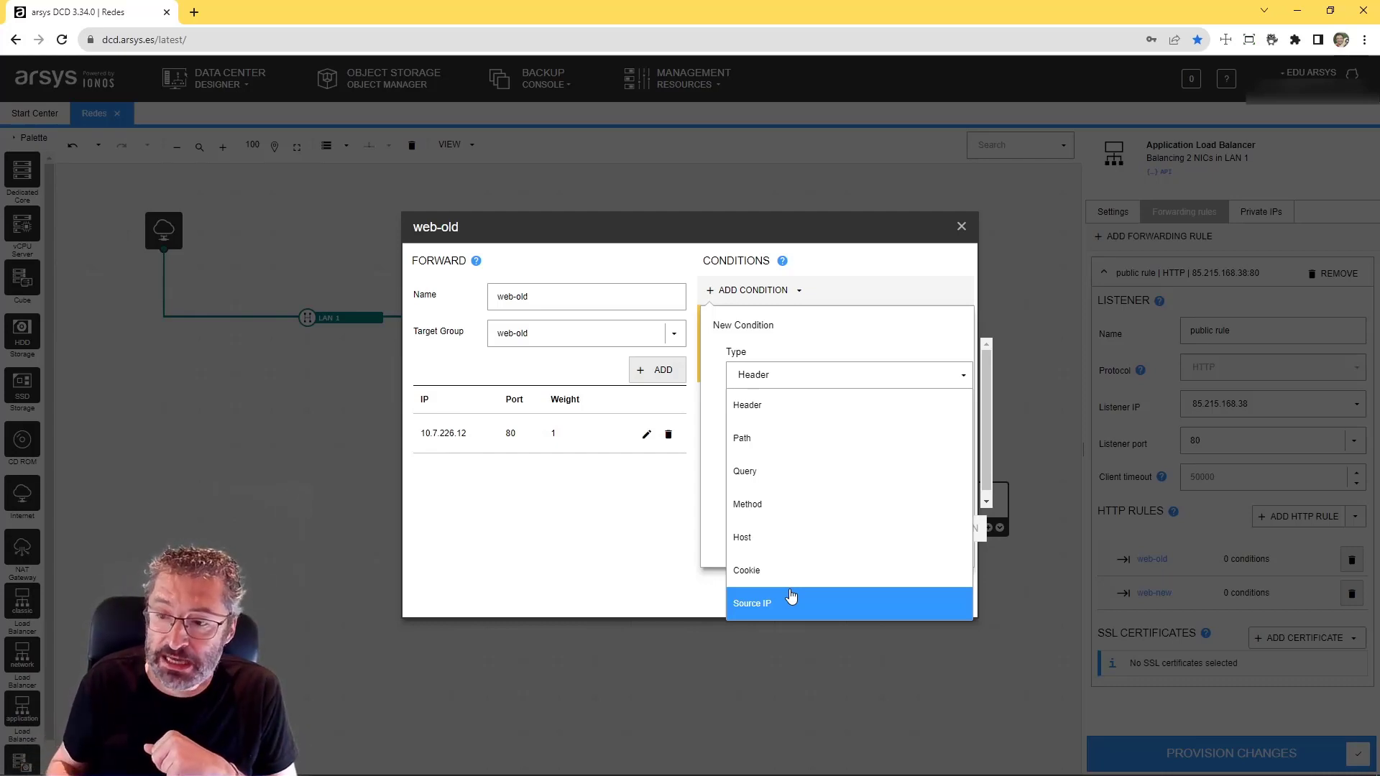
click(818, 439)
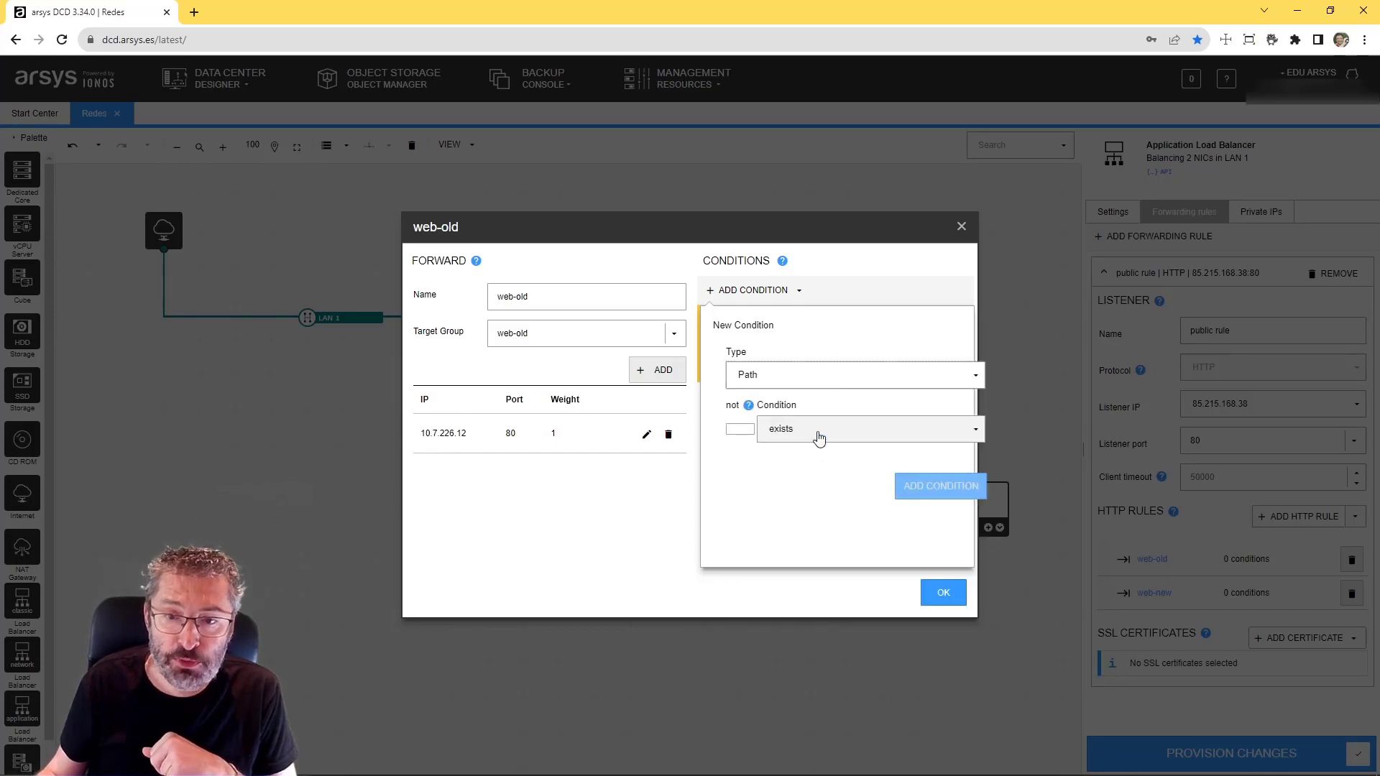
click(740, 429)
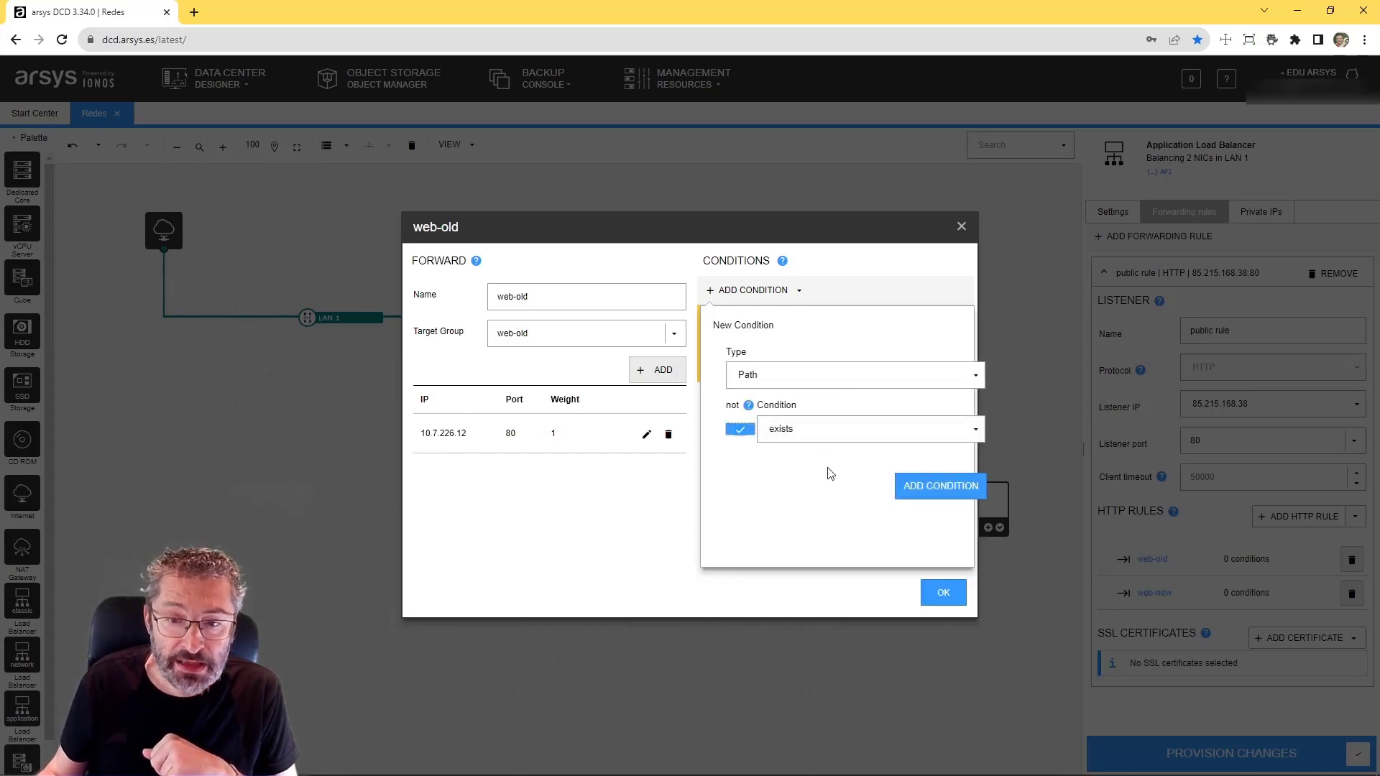
Set the negated path condition to starts with /new, add it and confirm the web-old rule
click(979, 435)
click(907, 490)
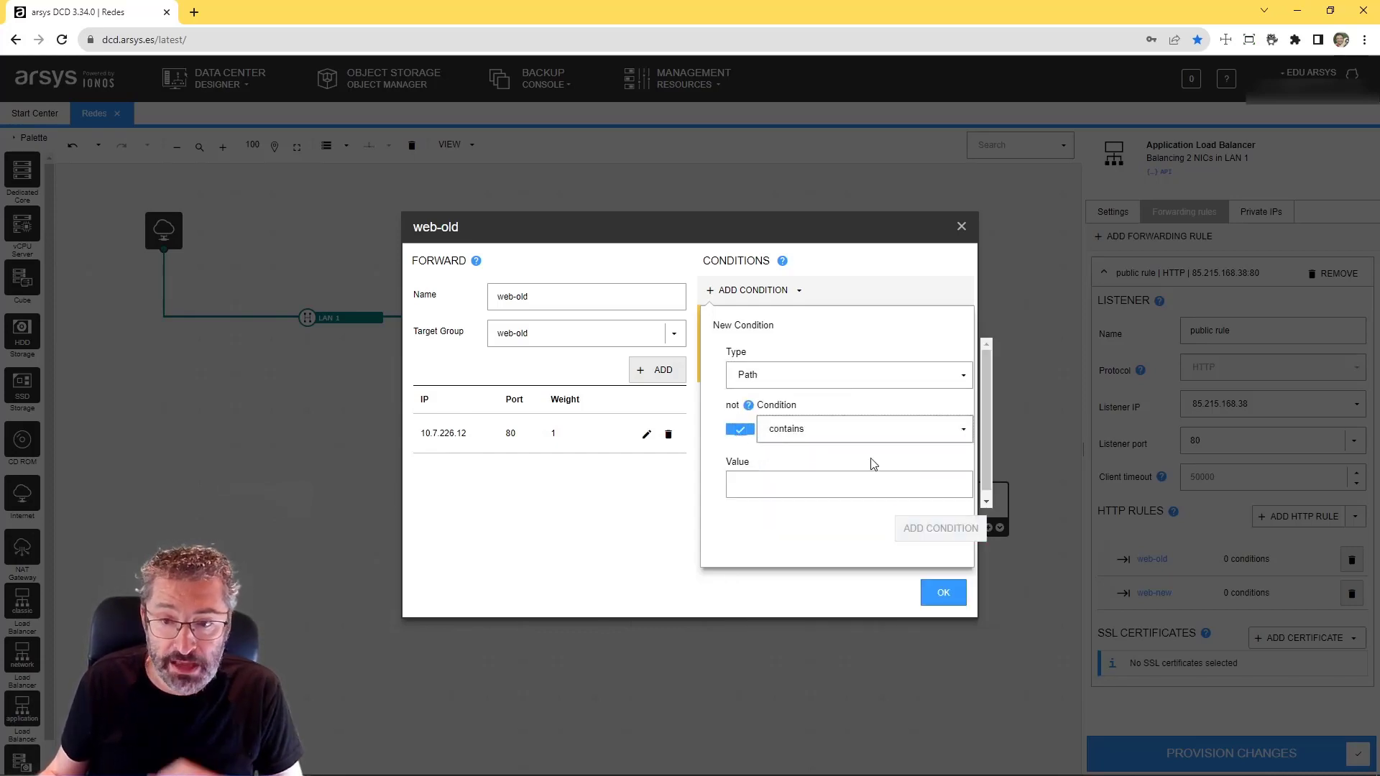
click(956, 431)
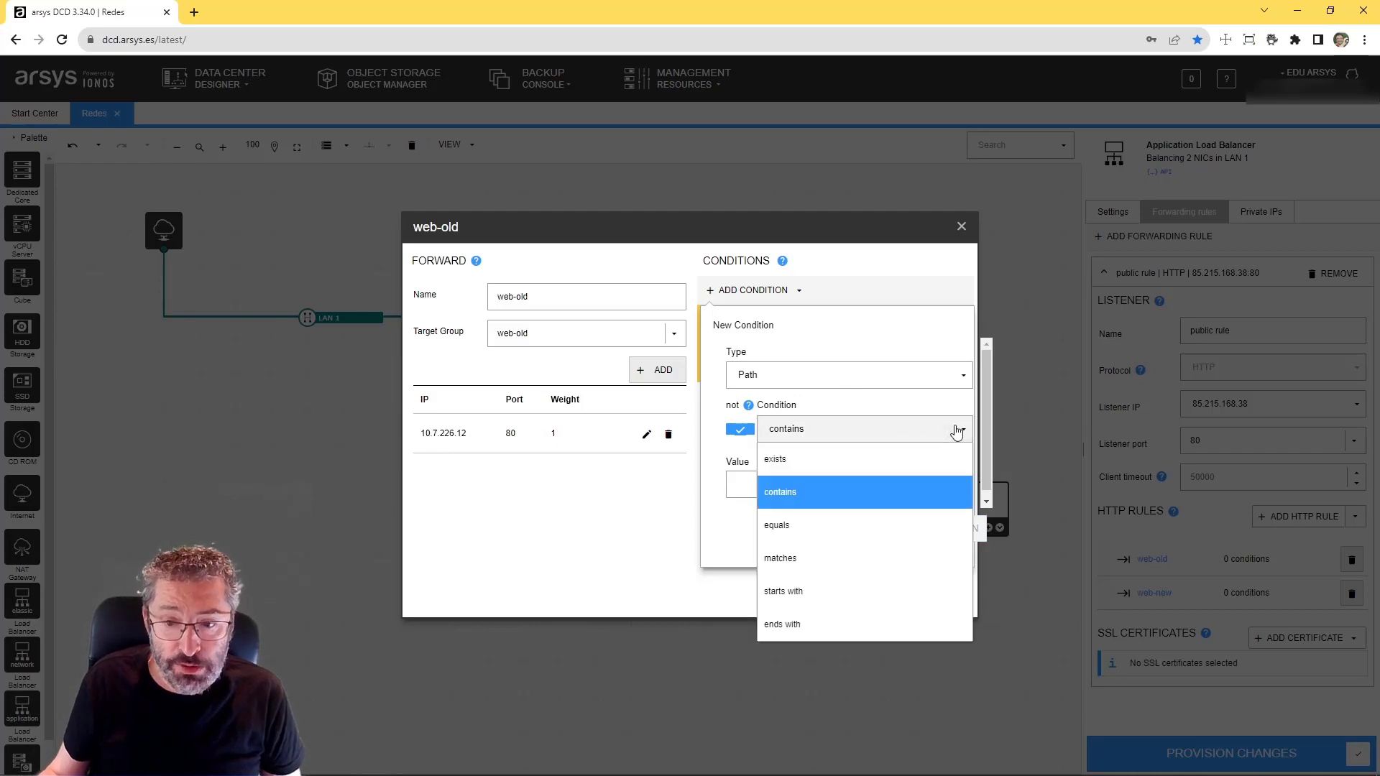
click(866, 594)
click(839, 486)
text(/new)
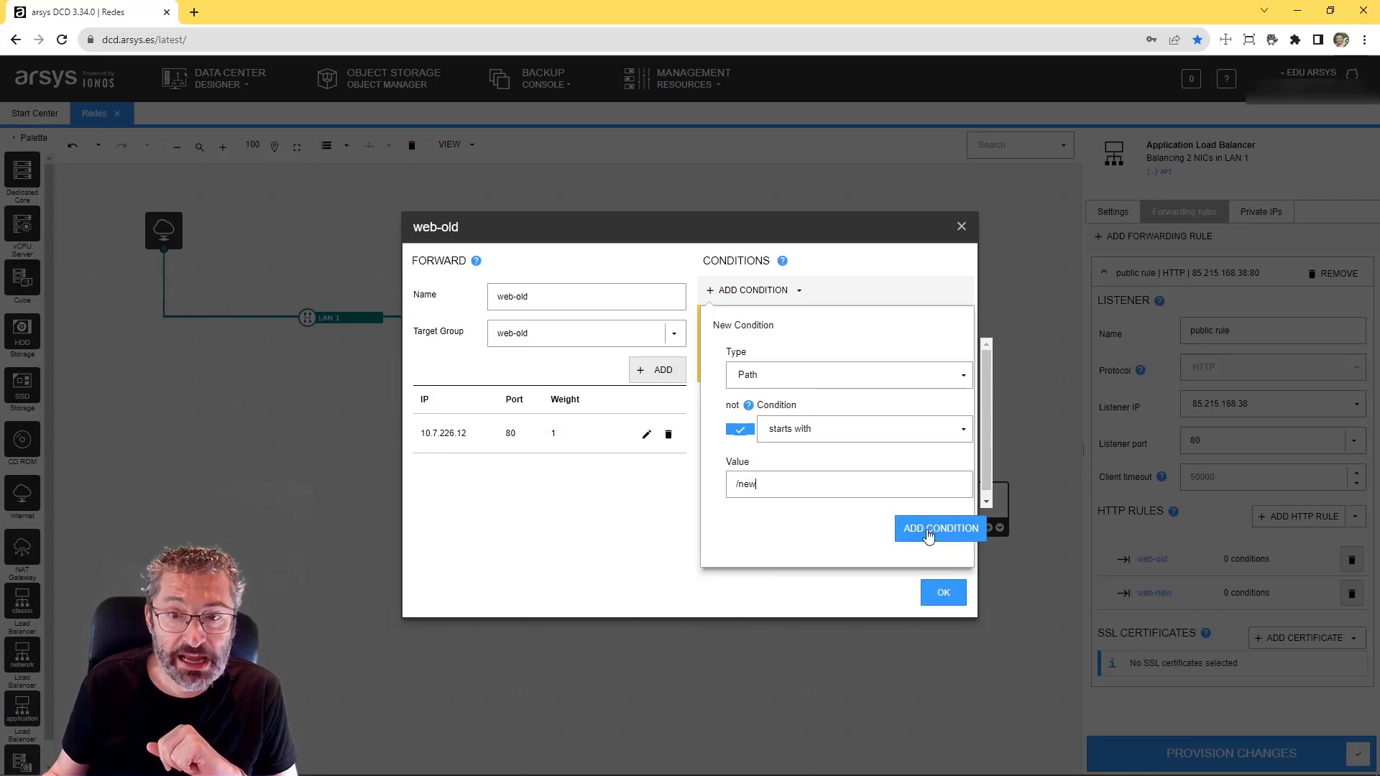
click(928, 535)
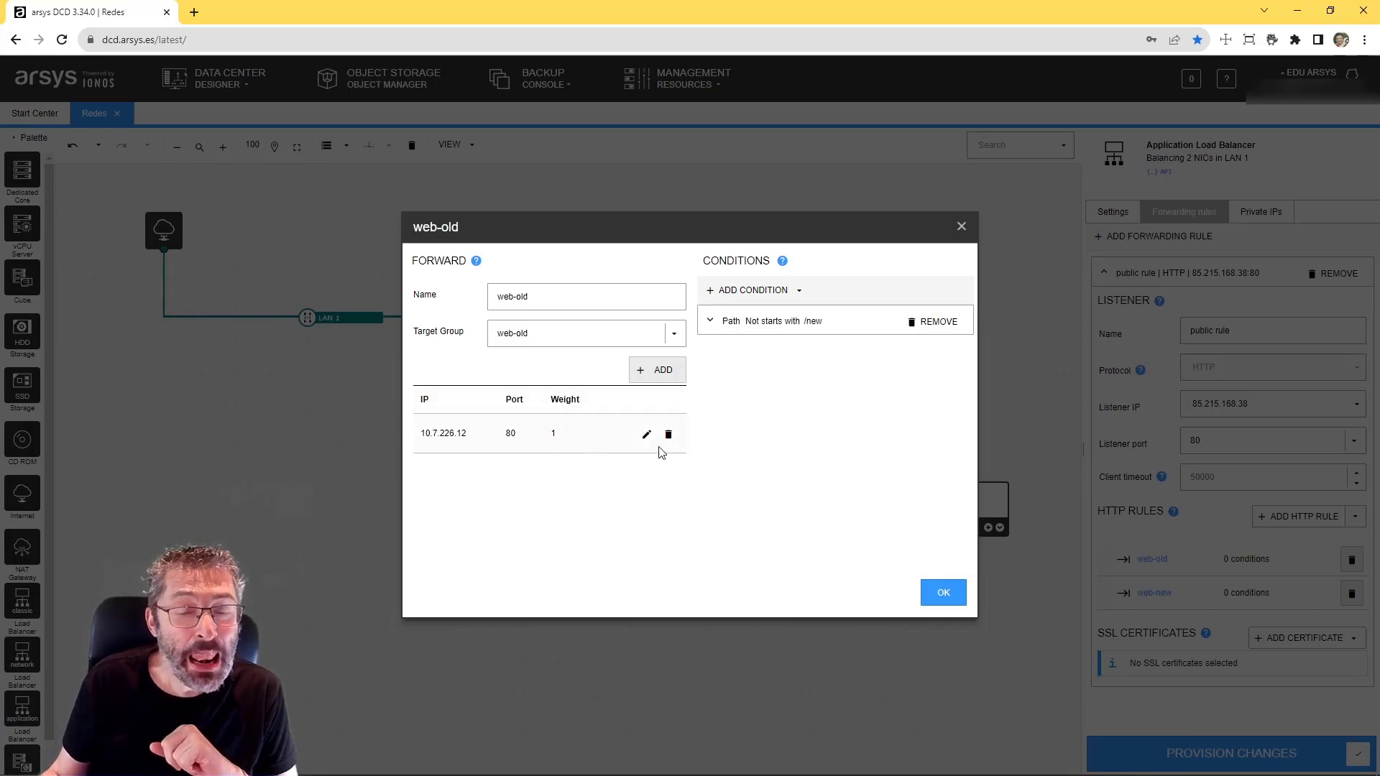
click(940, 593)
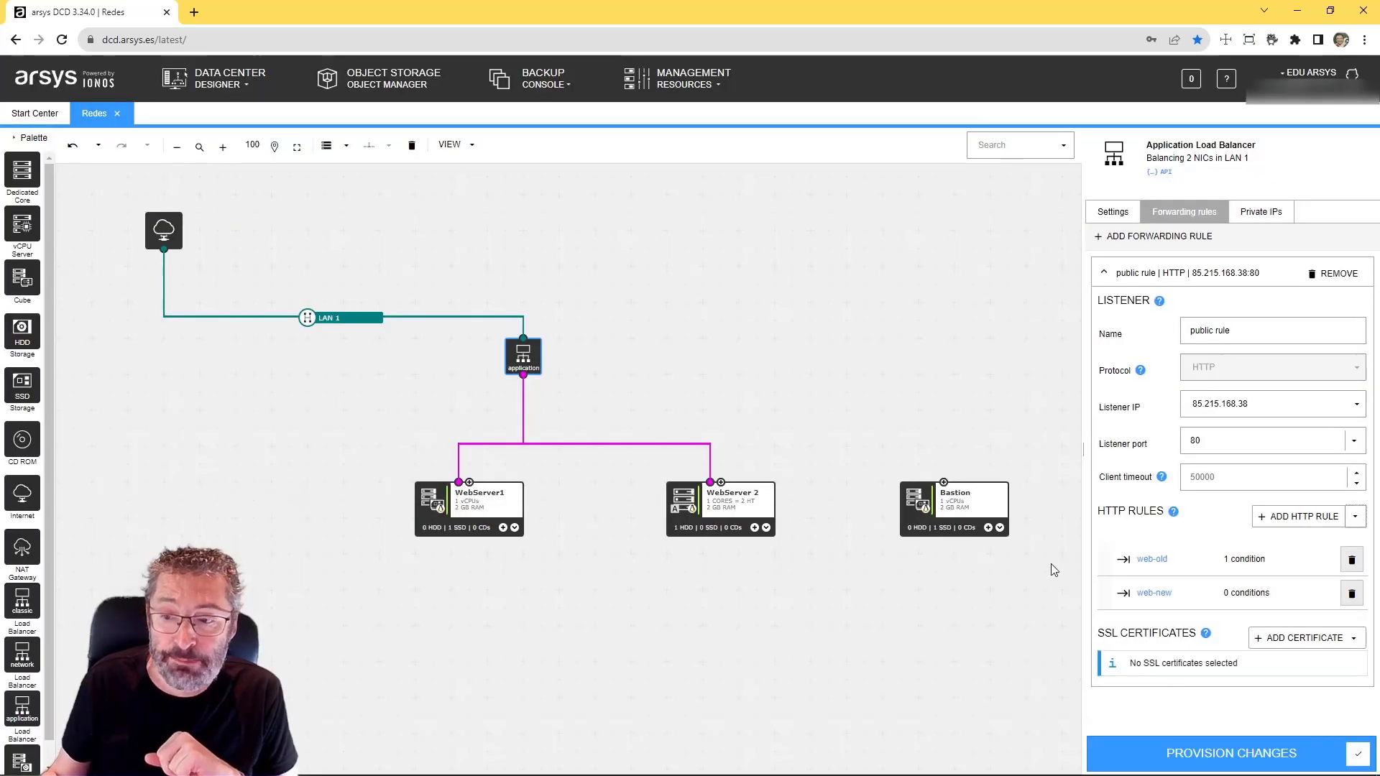
Add the condition Path starts with /new to the web-new HTTP rule and confirm the rule
click(1140, 595)
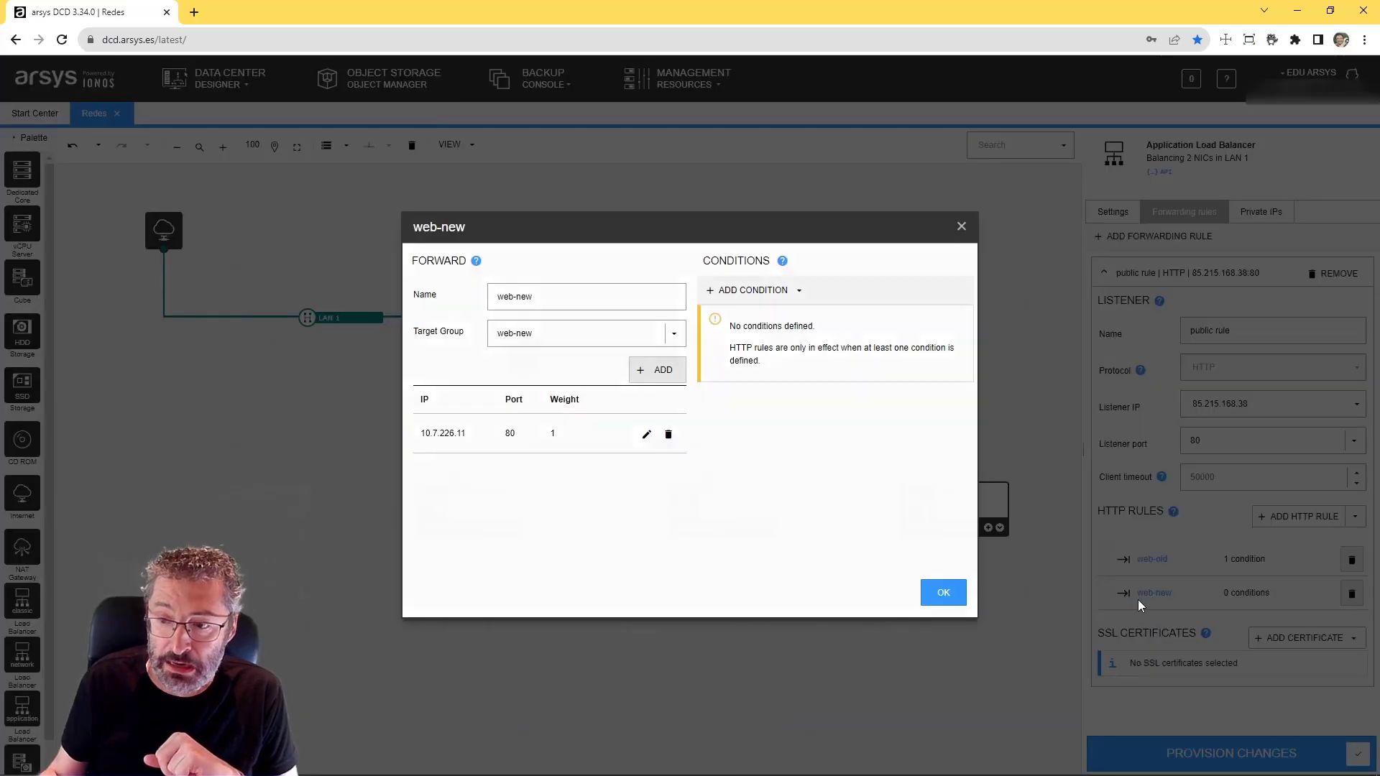
click(798, 295)
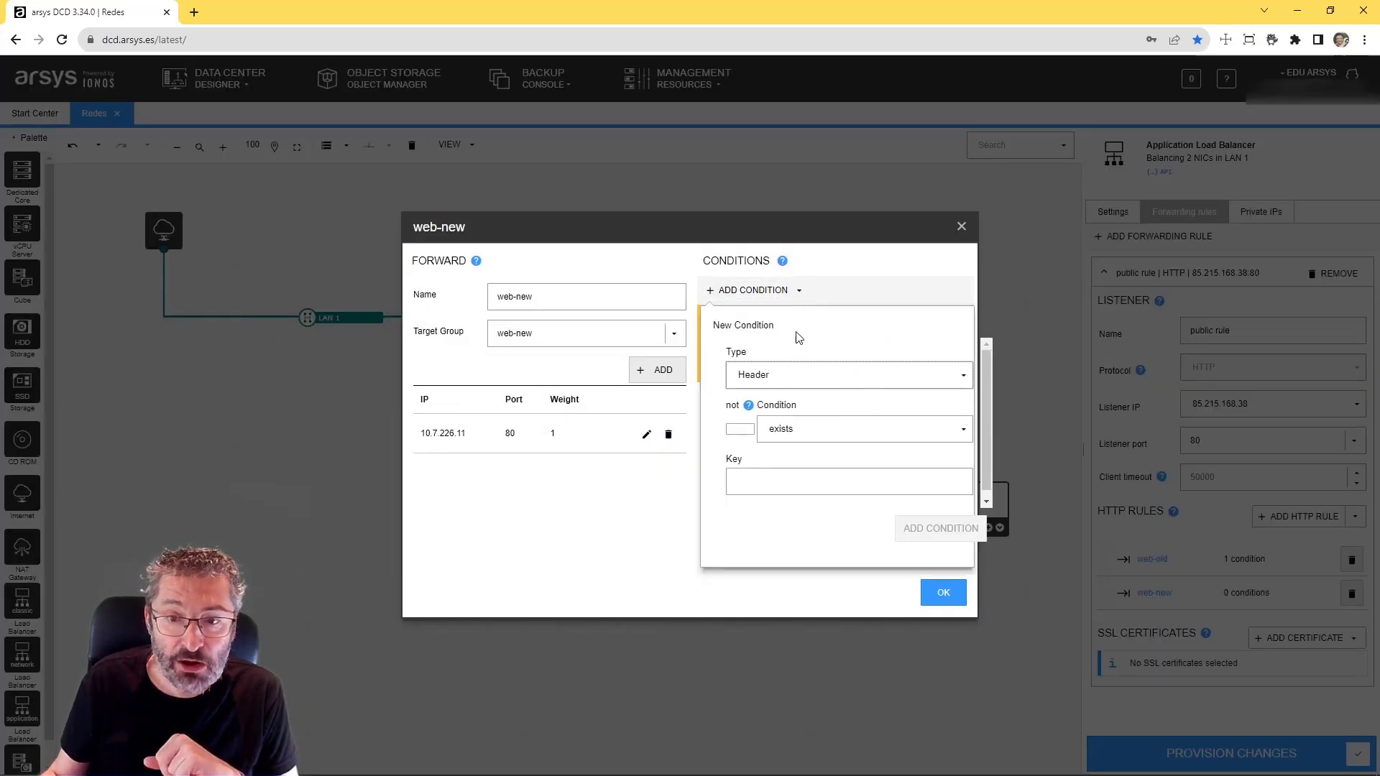
click(795, 374)
click(789, 440)
click(787, 431)
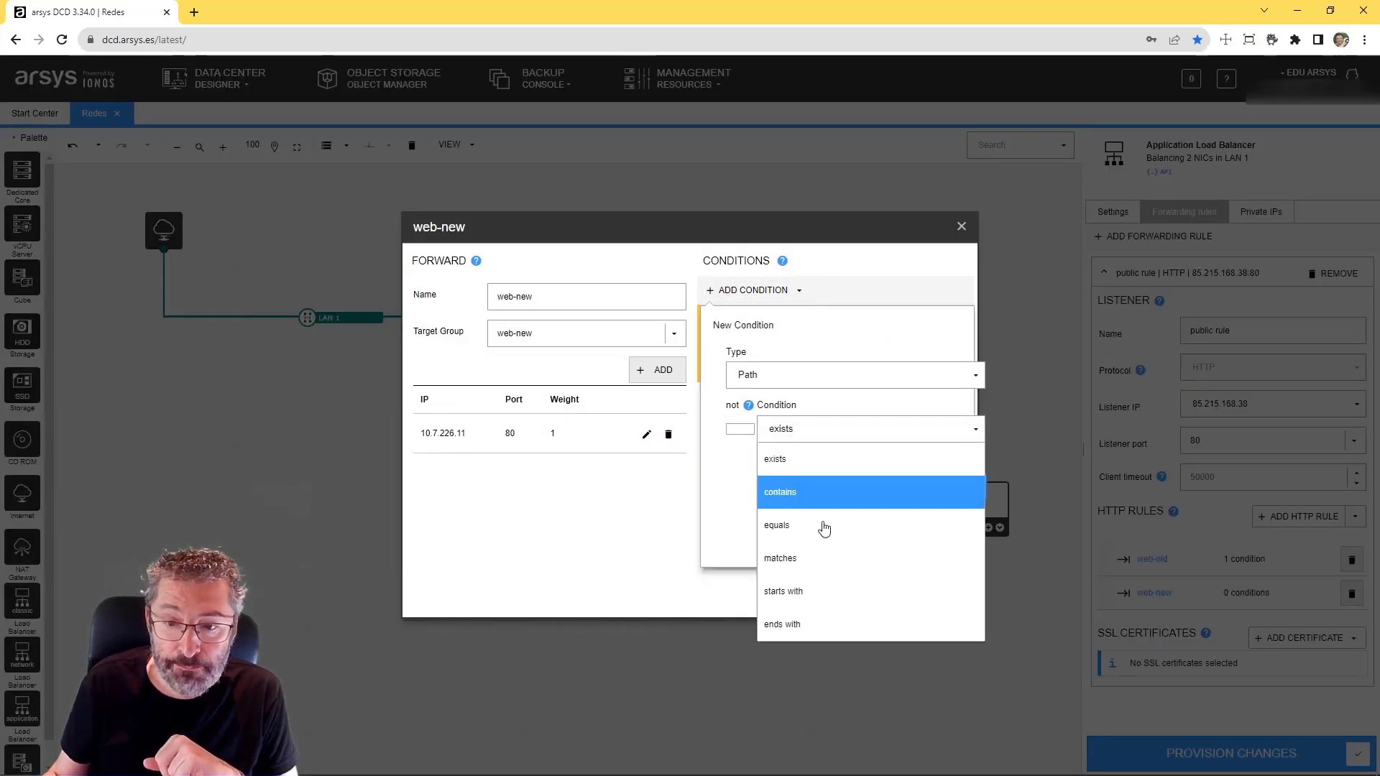
click(791, 591)
click(794, 486)
text(/new)
click(908, 524)
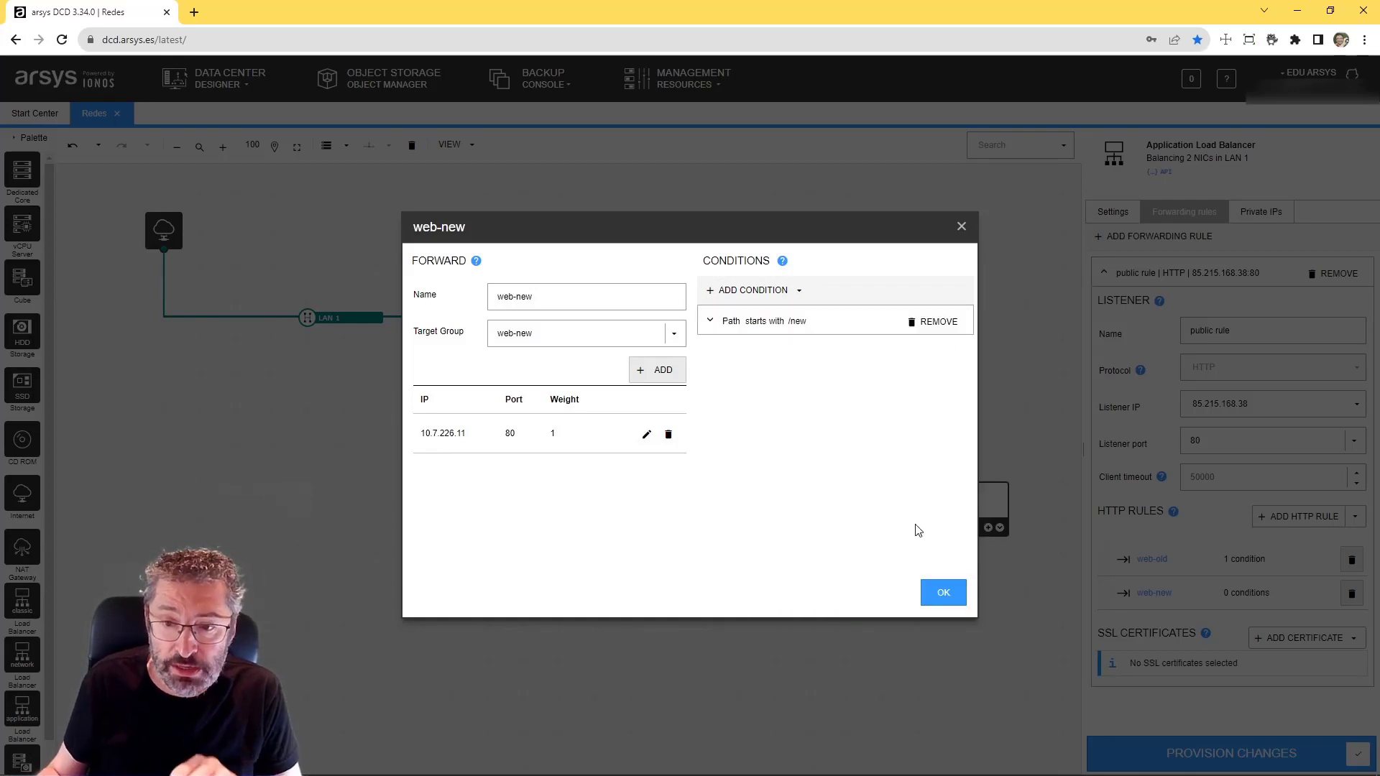
click(943, 592)
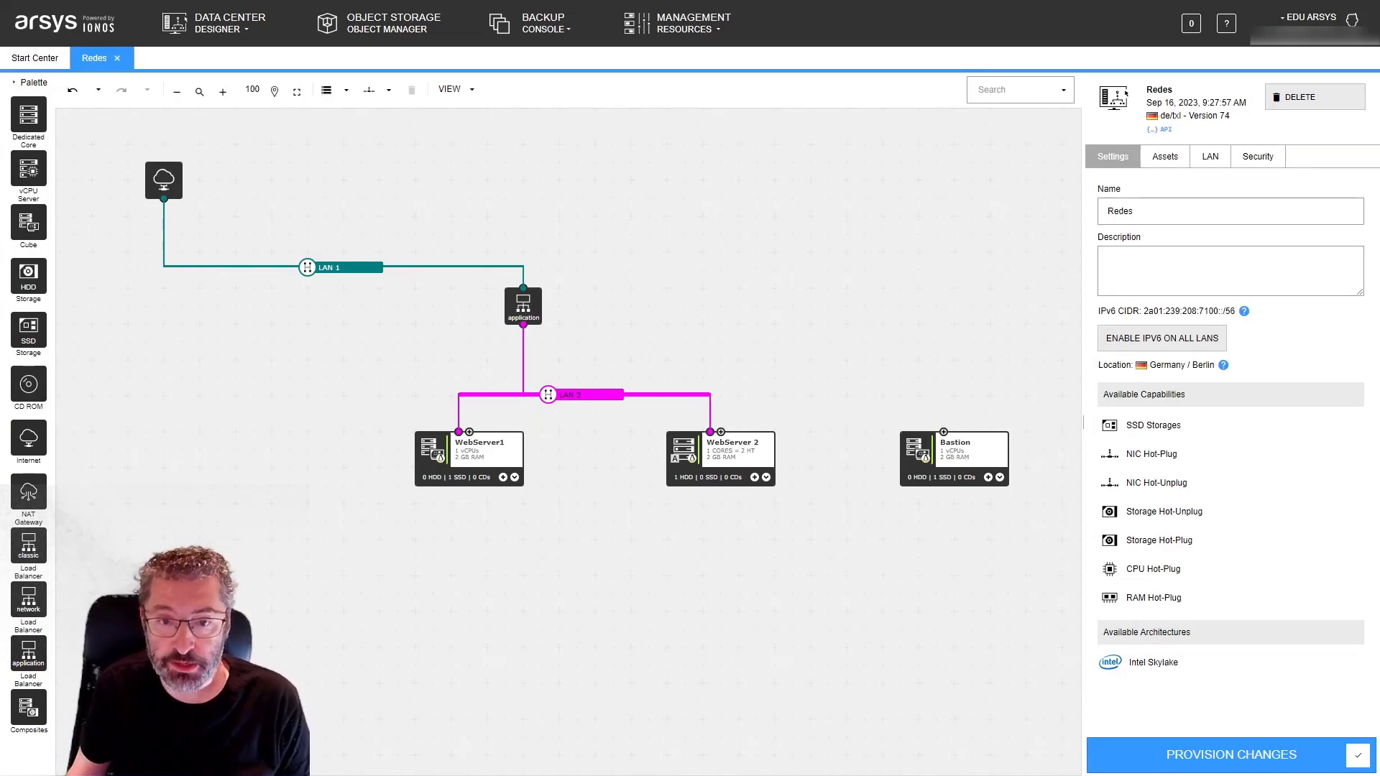
Switch to Windows PowerShell, clear the console and request 85.215.168.38 repeatedly with curl.exe to test the default path
key(alt+Tab)
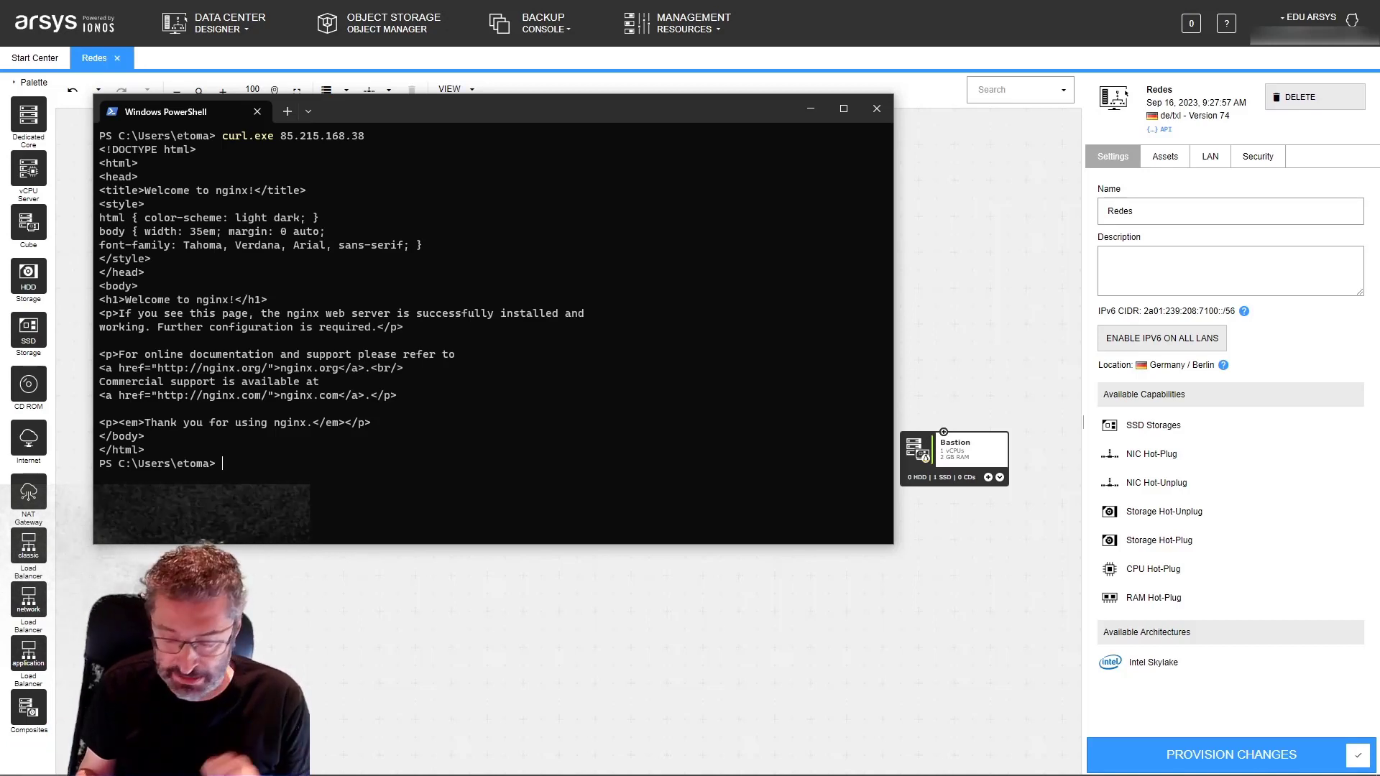
text(ar)
key(Return)
key(Up)
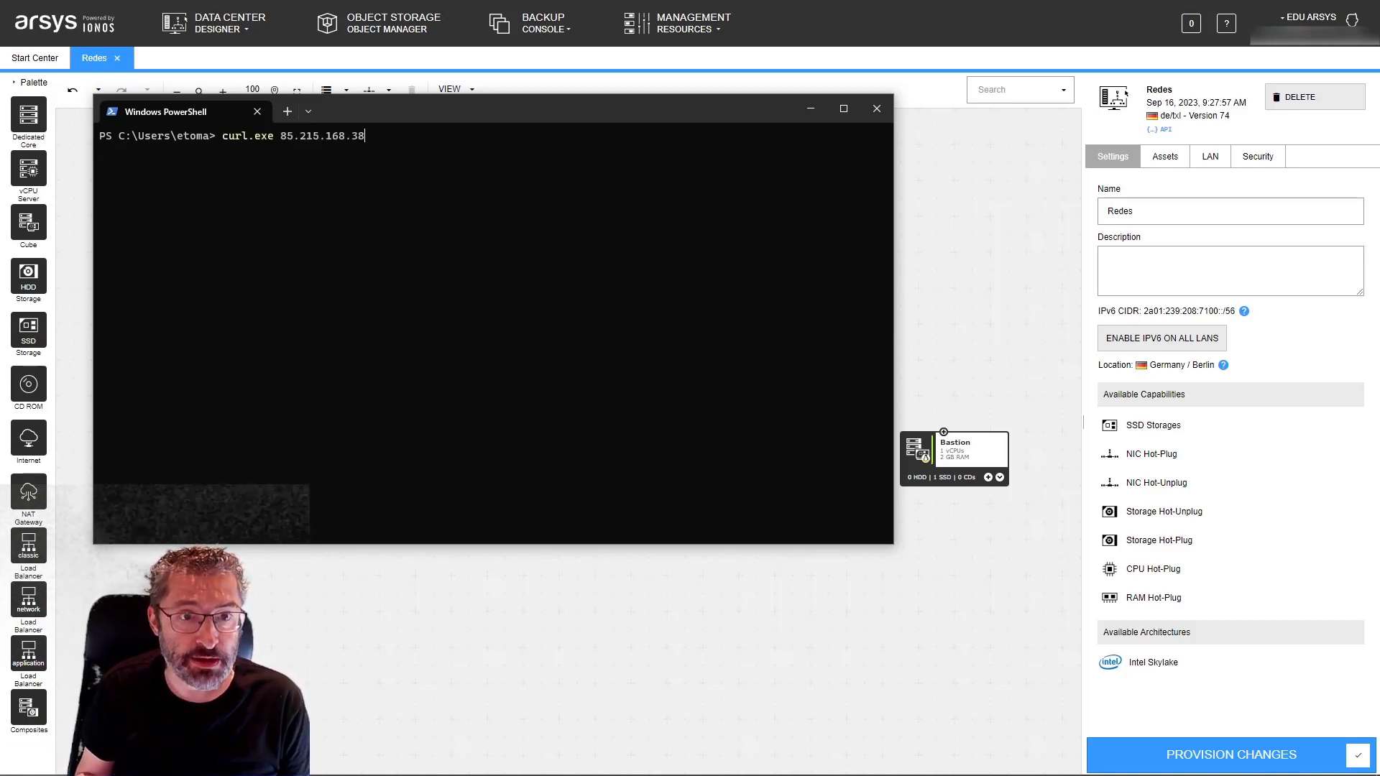
text(r)
key(Return)
key(Up)
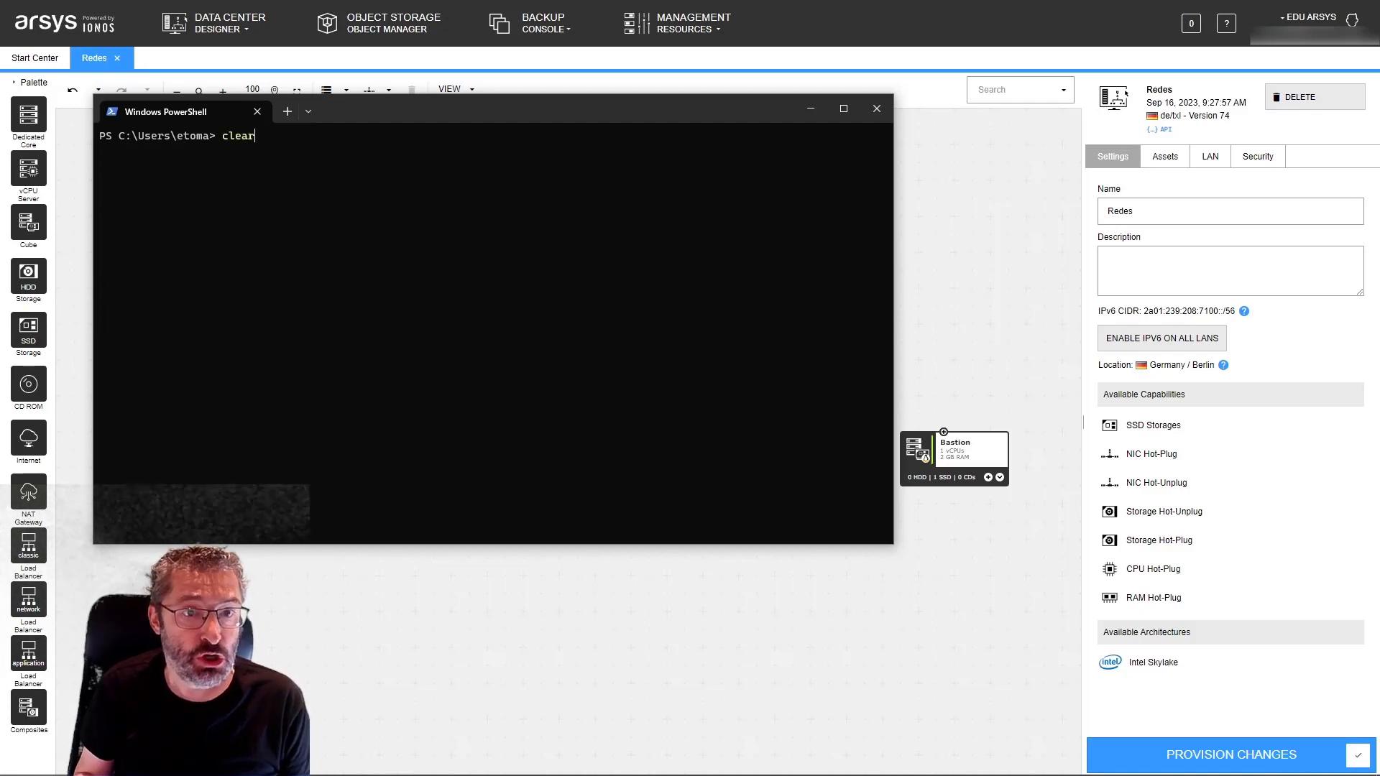
key(Up)
key(Return)
key(Up)
key(Return)
key(Up)
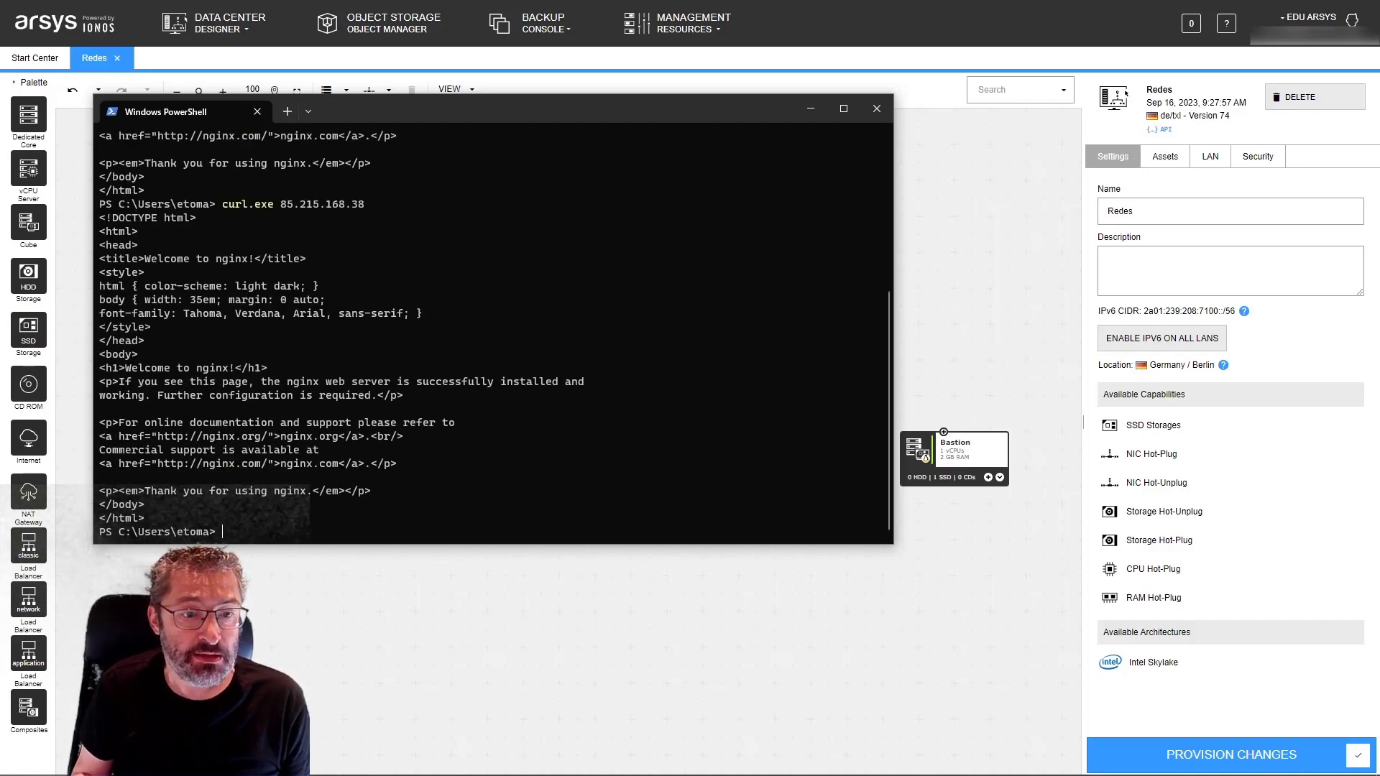
key(Return)
key(Up)
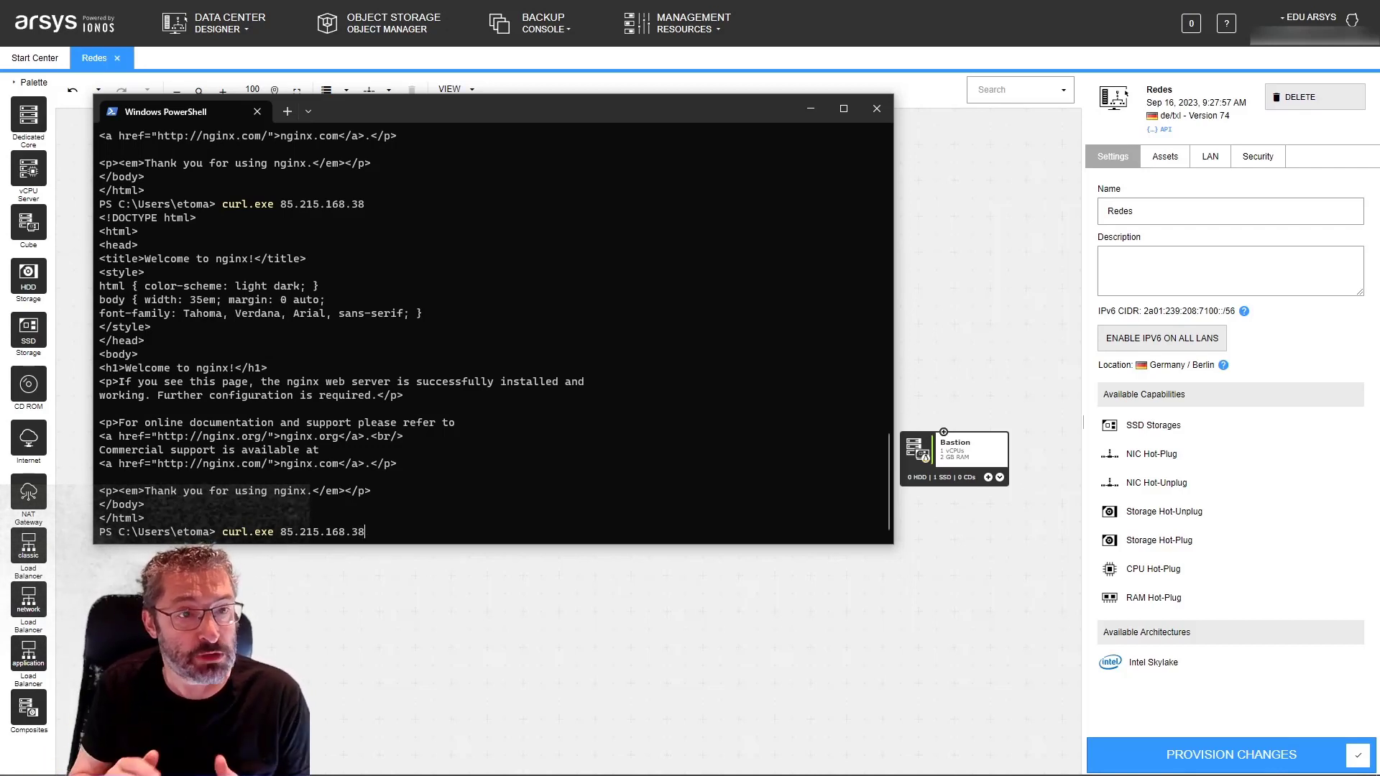
Return to the Data Center Designer and compare the web-old rule's target IP with the primary IPv4 of WebServer1
key(alt+Tab)
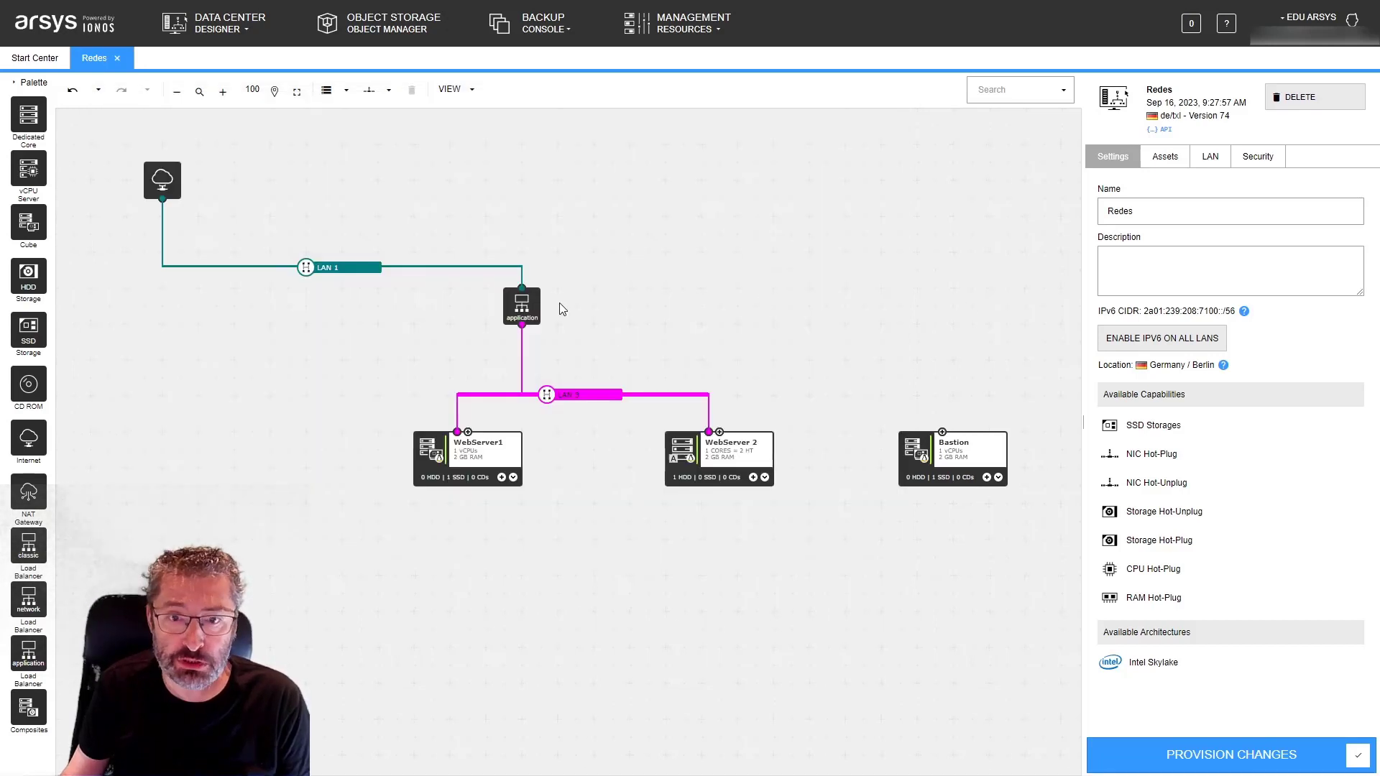
click(522, 305)
click(1181, 160)
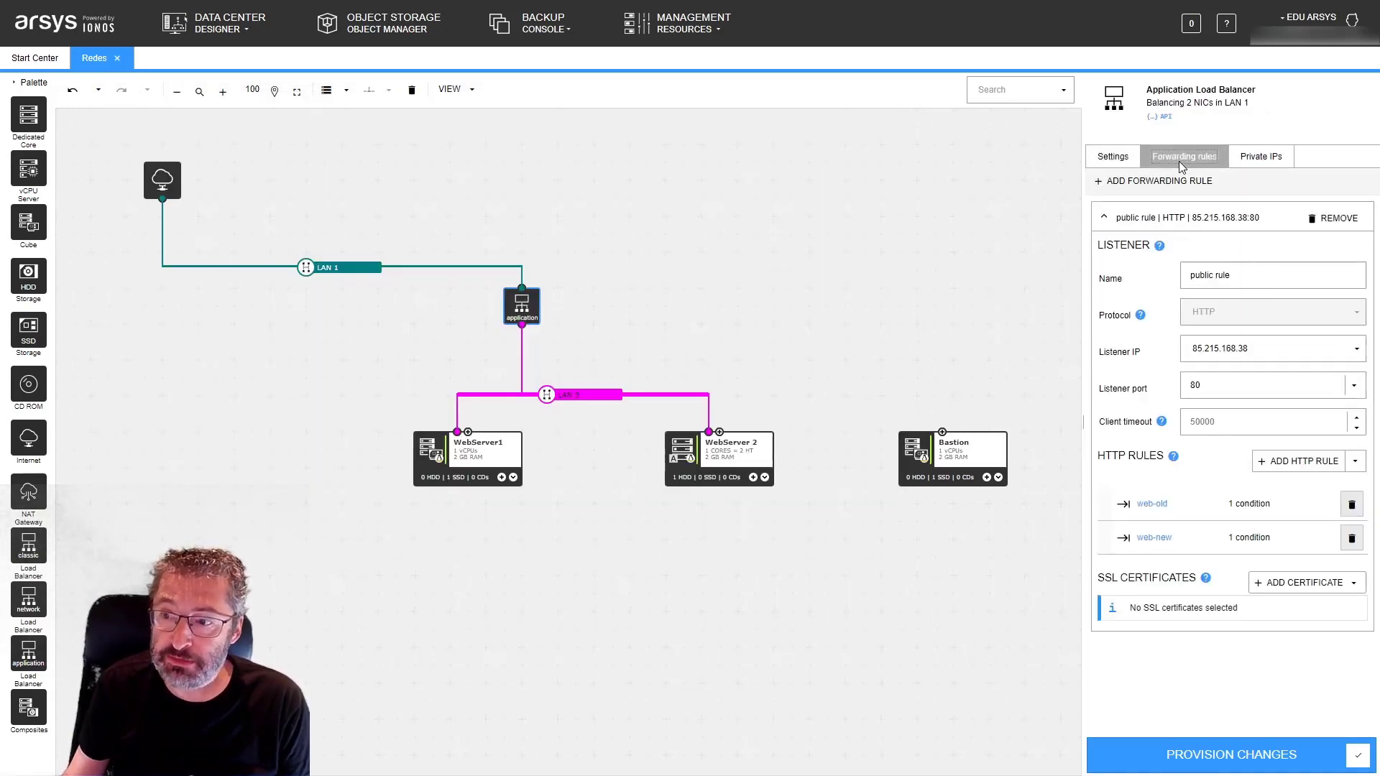
click(1163, 507)
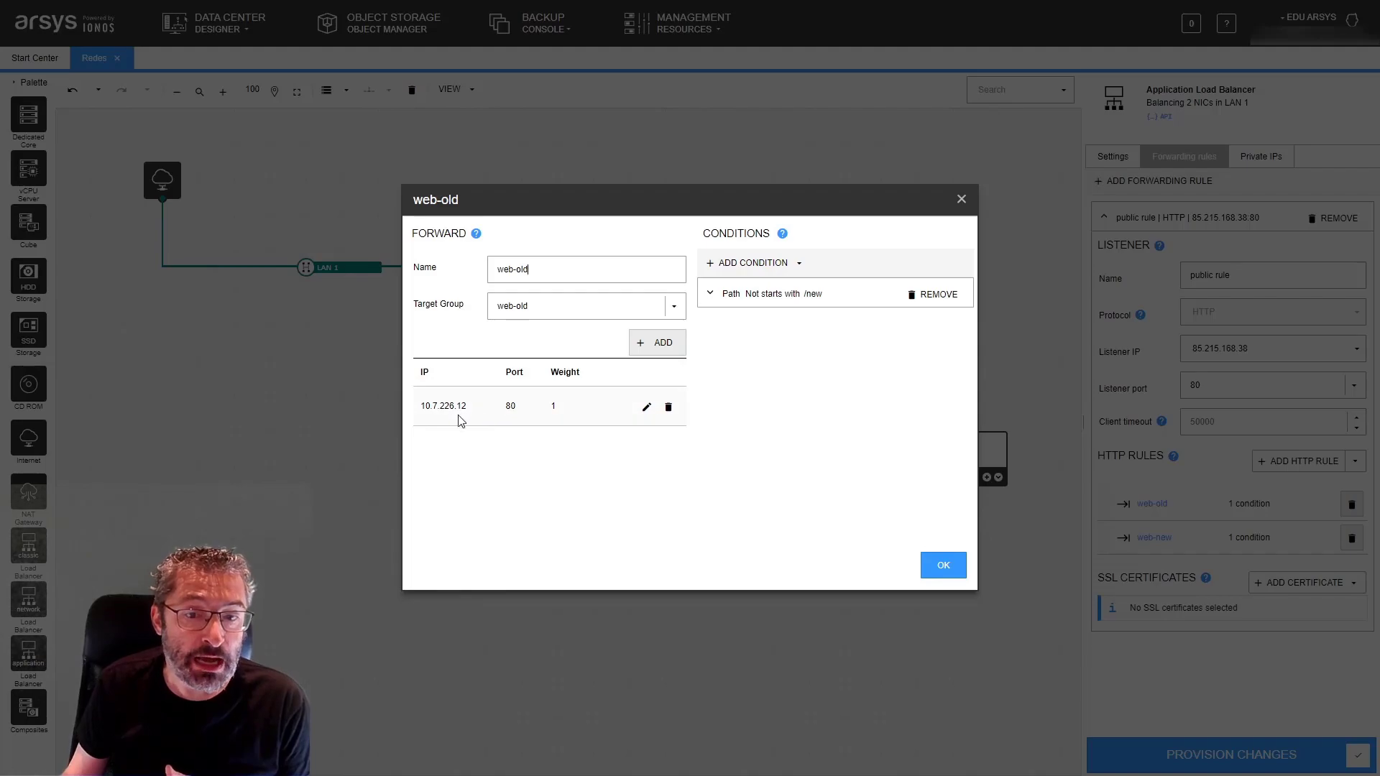
click(940, 565)
click(494, 466)
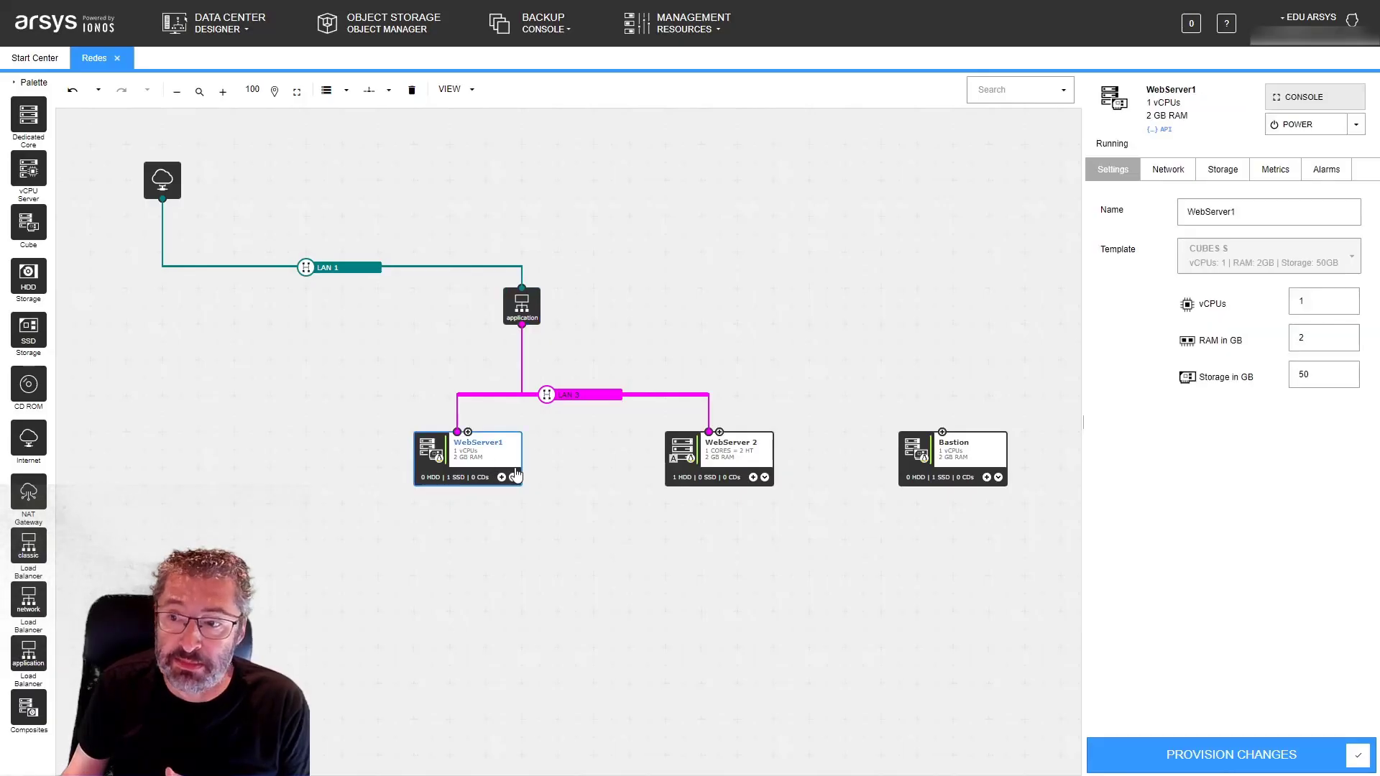
click(1168, 169)
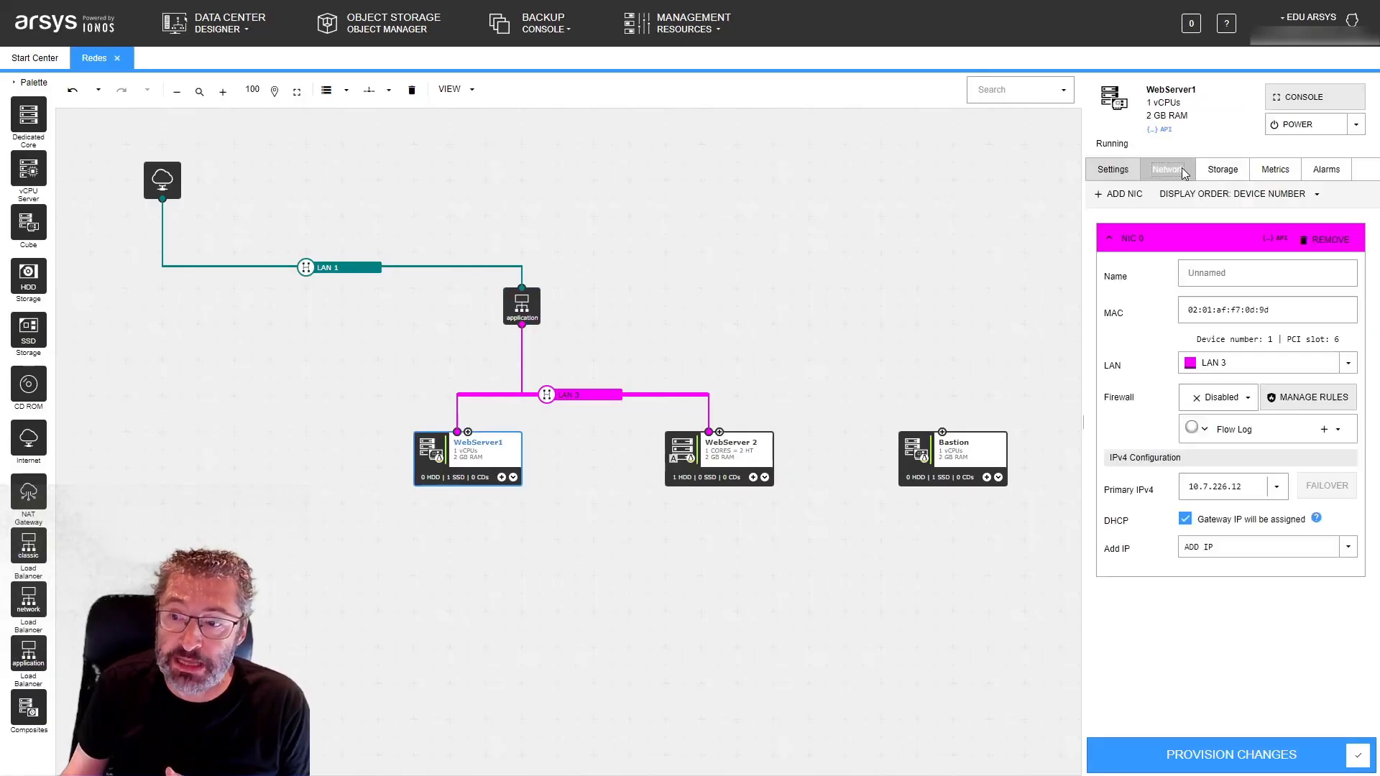
click(762, 566)
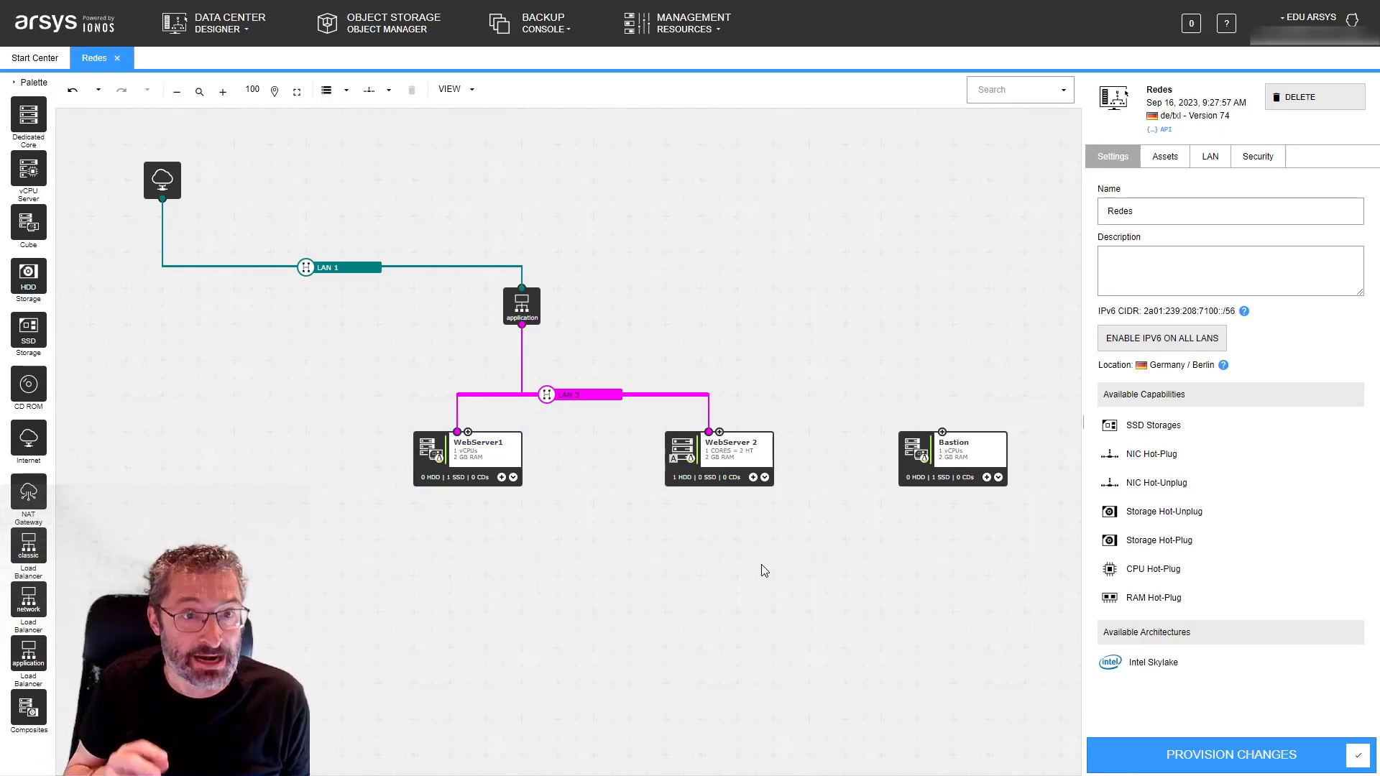
Switch to Windows PowerShell and request 85.215.168.38/new/ repeatedly with curl.exe to test the new path
key(alt+Tab)
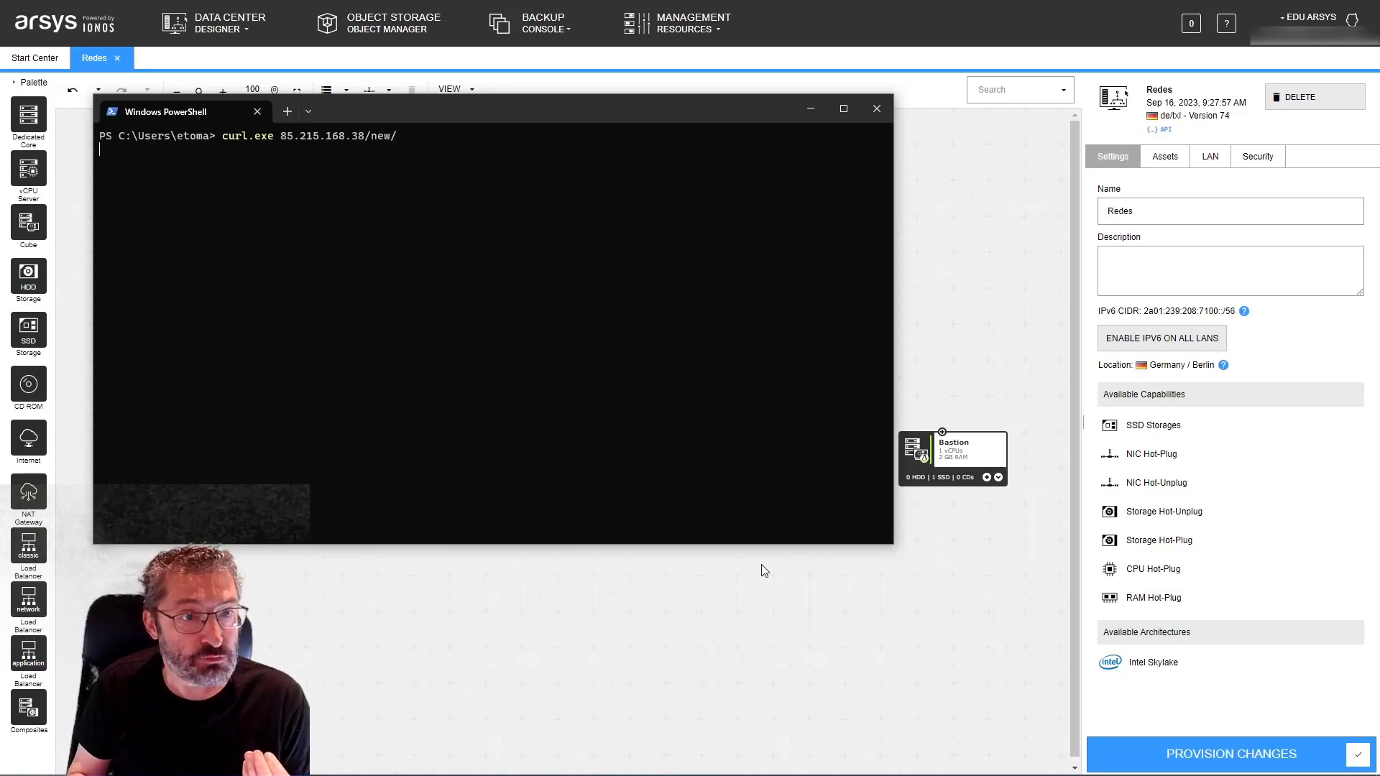
key(Up)
key(Return)
key(Up)
key(Return)
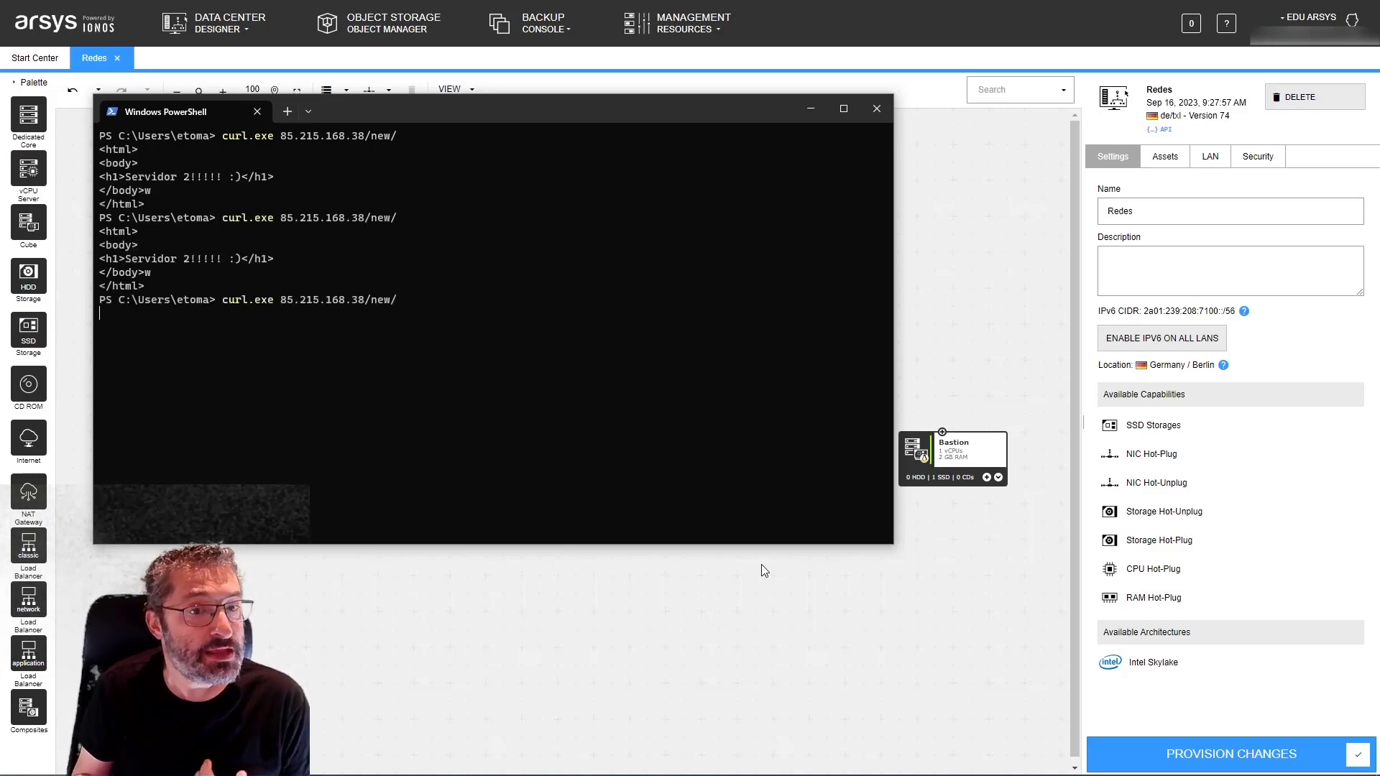
key(Up)
key(Return)
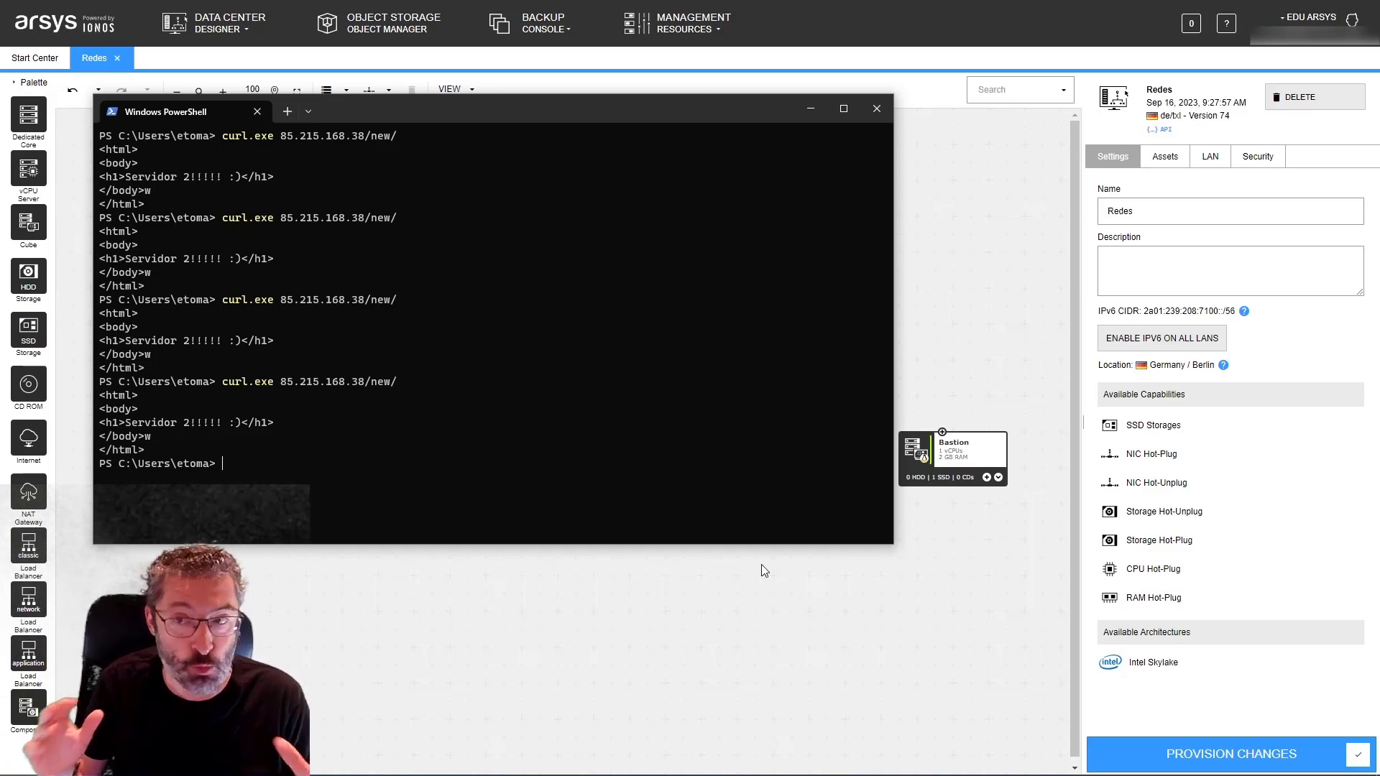
Return to the Data Center Designer and review the conditions of the load balancer's web-old HTTP rule
click(965, 319)
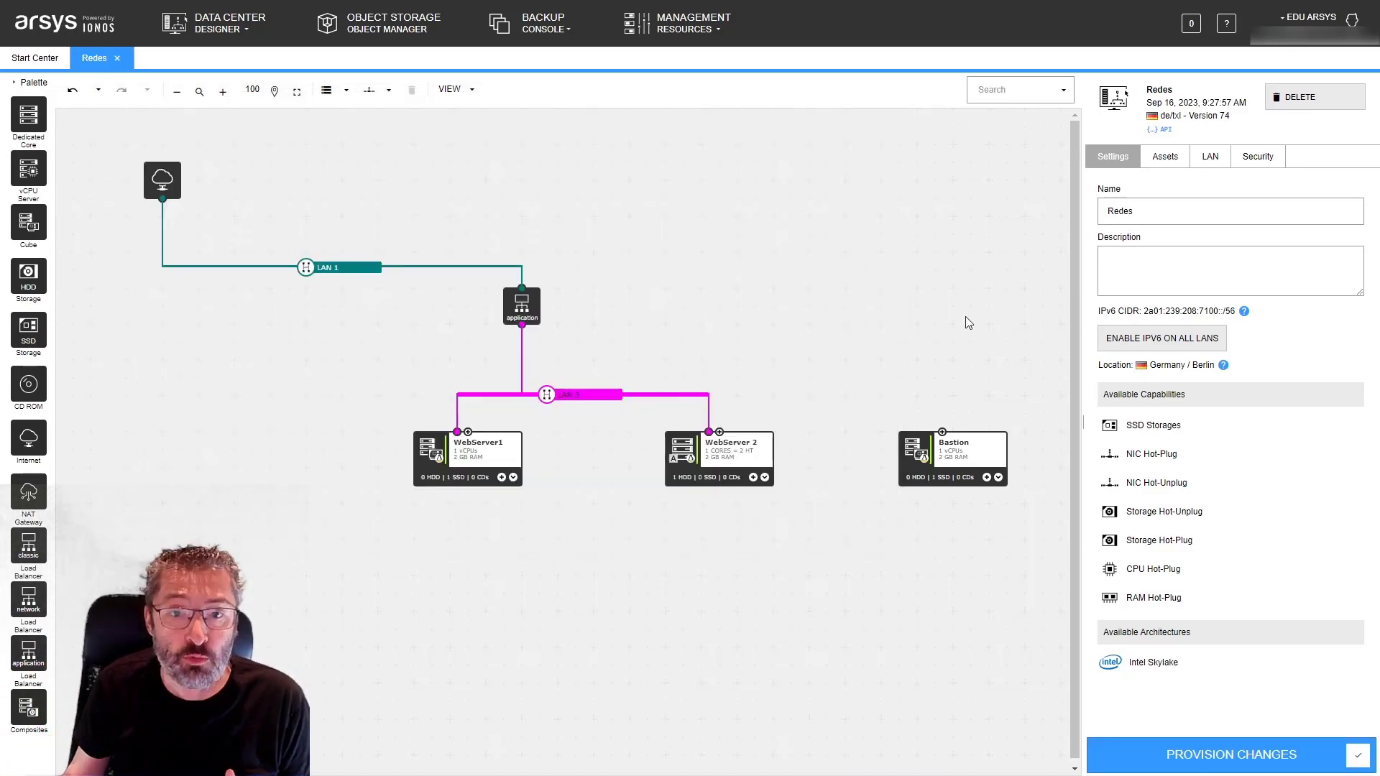
click(513, 310)
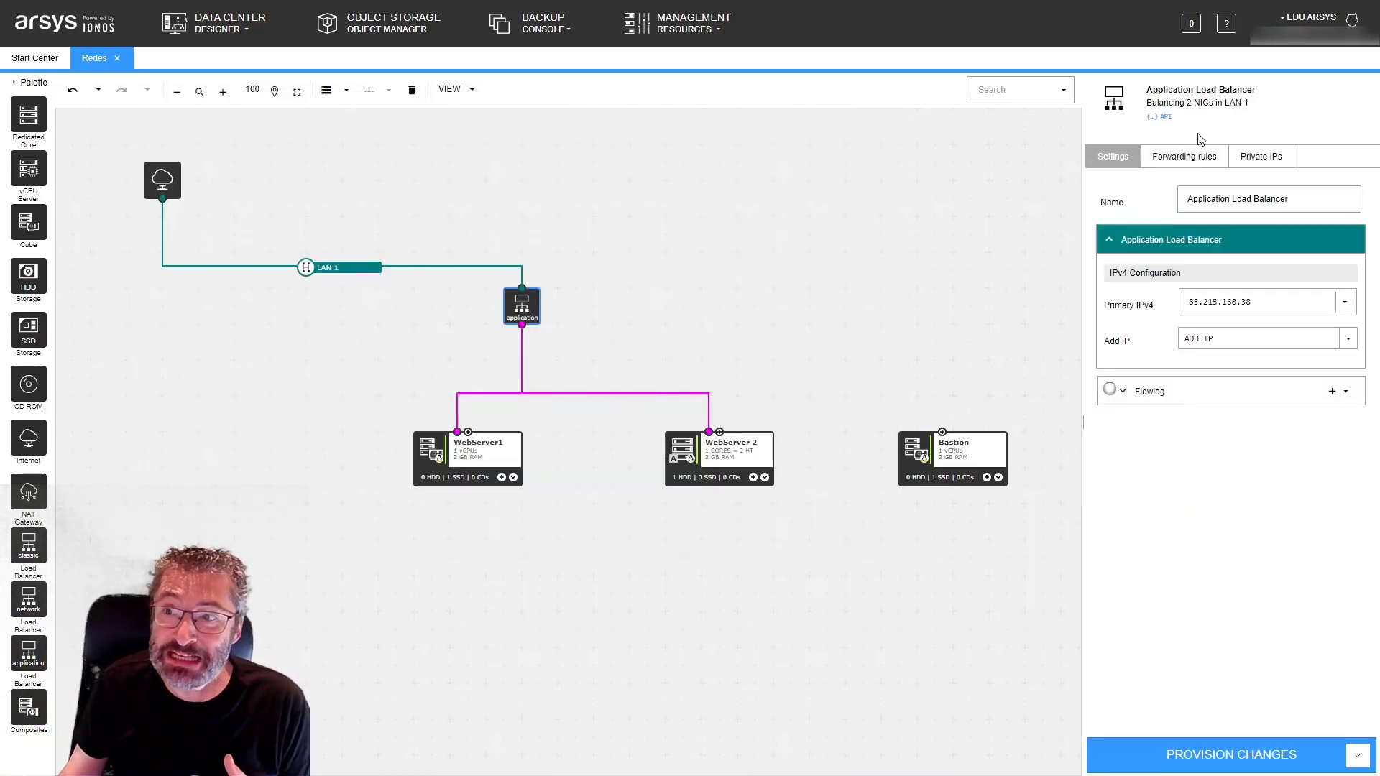
click(1182, 157)
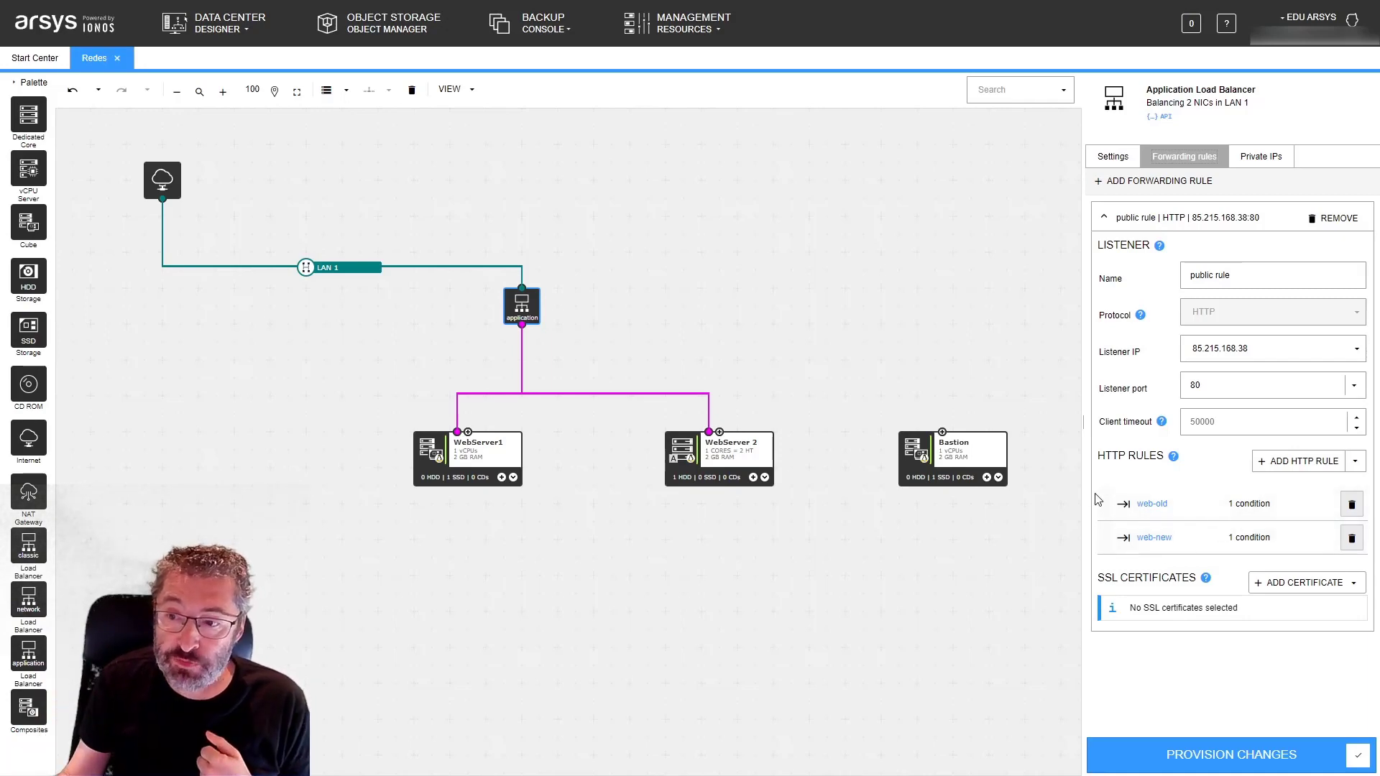
click(1144, 504)
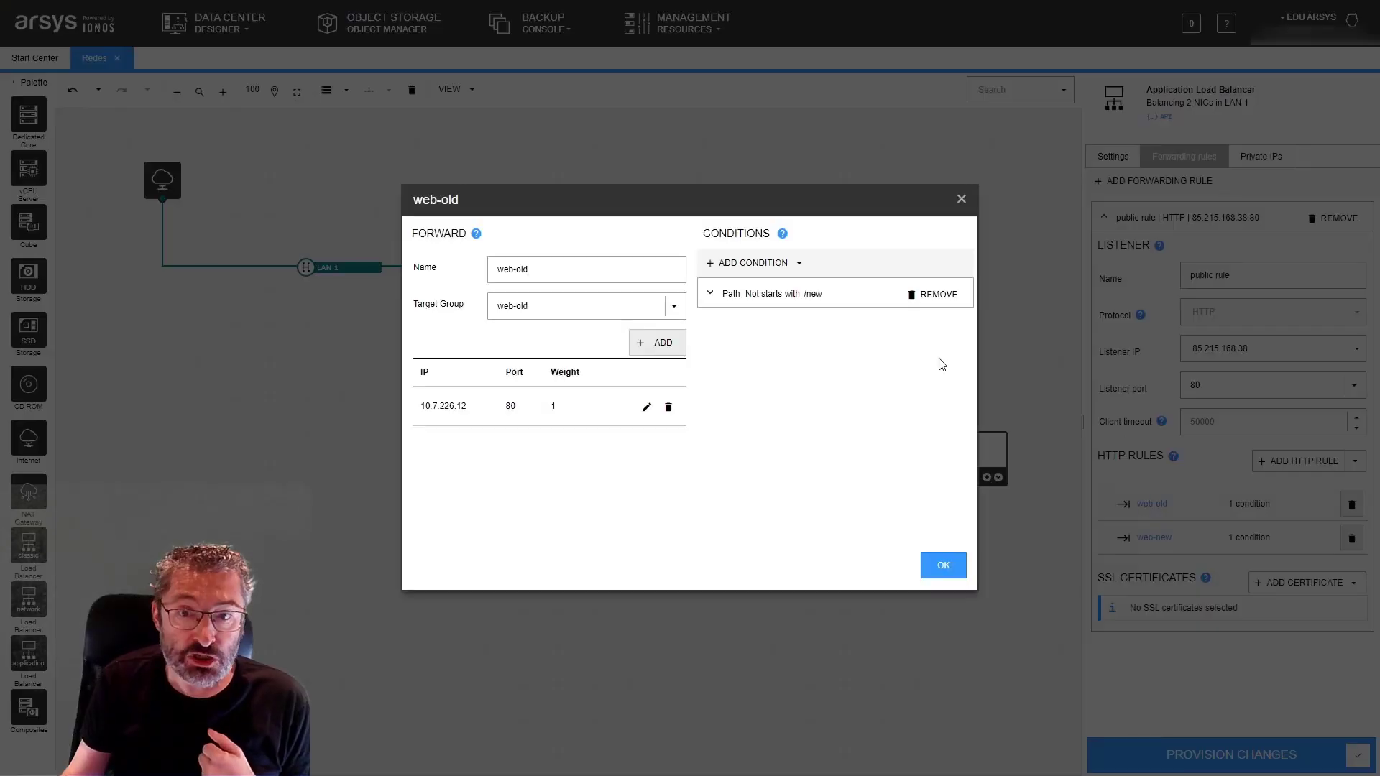
click(793, 269)
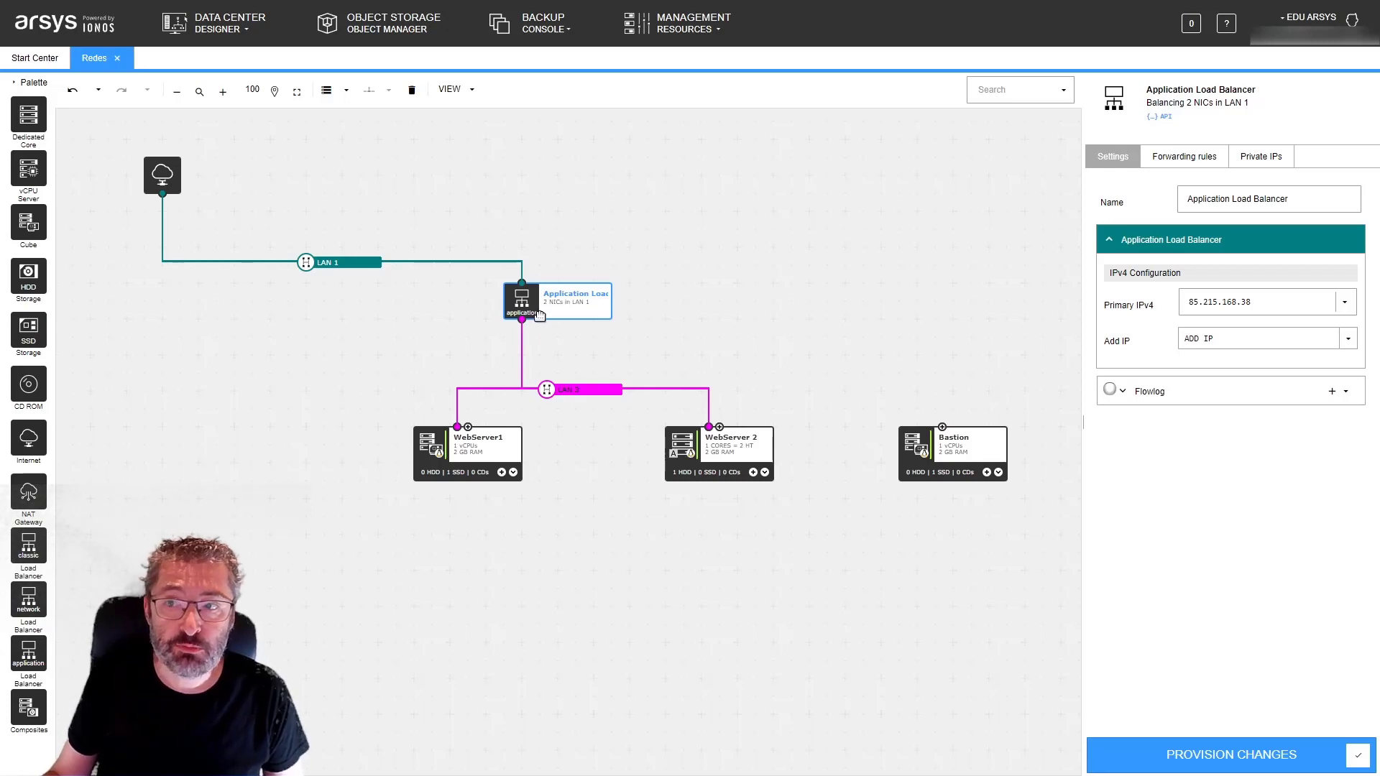
click(1166, 160)
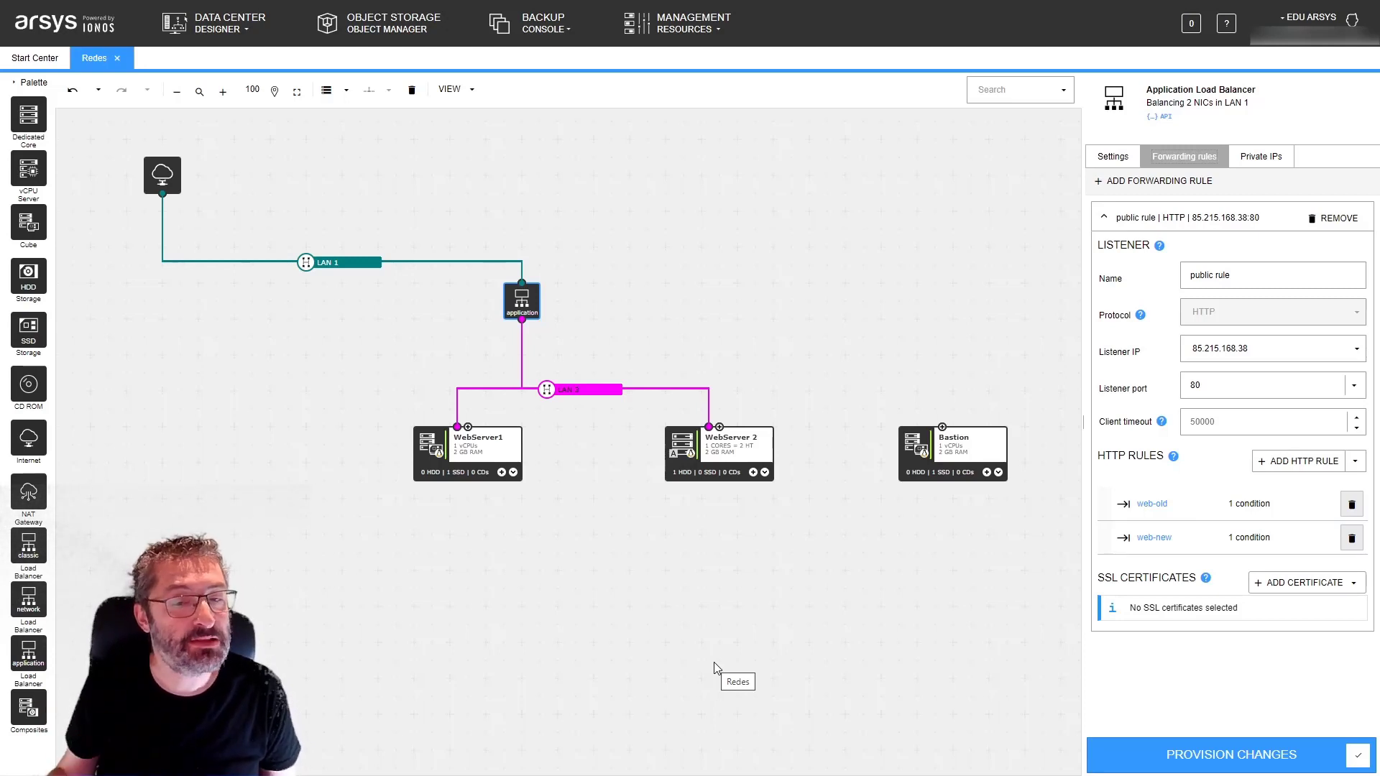
click(1359, 462)
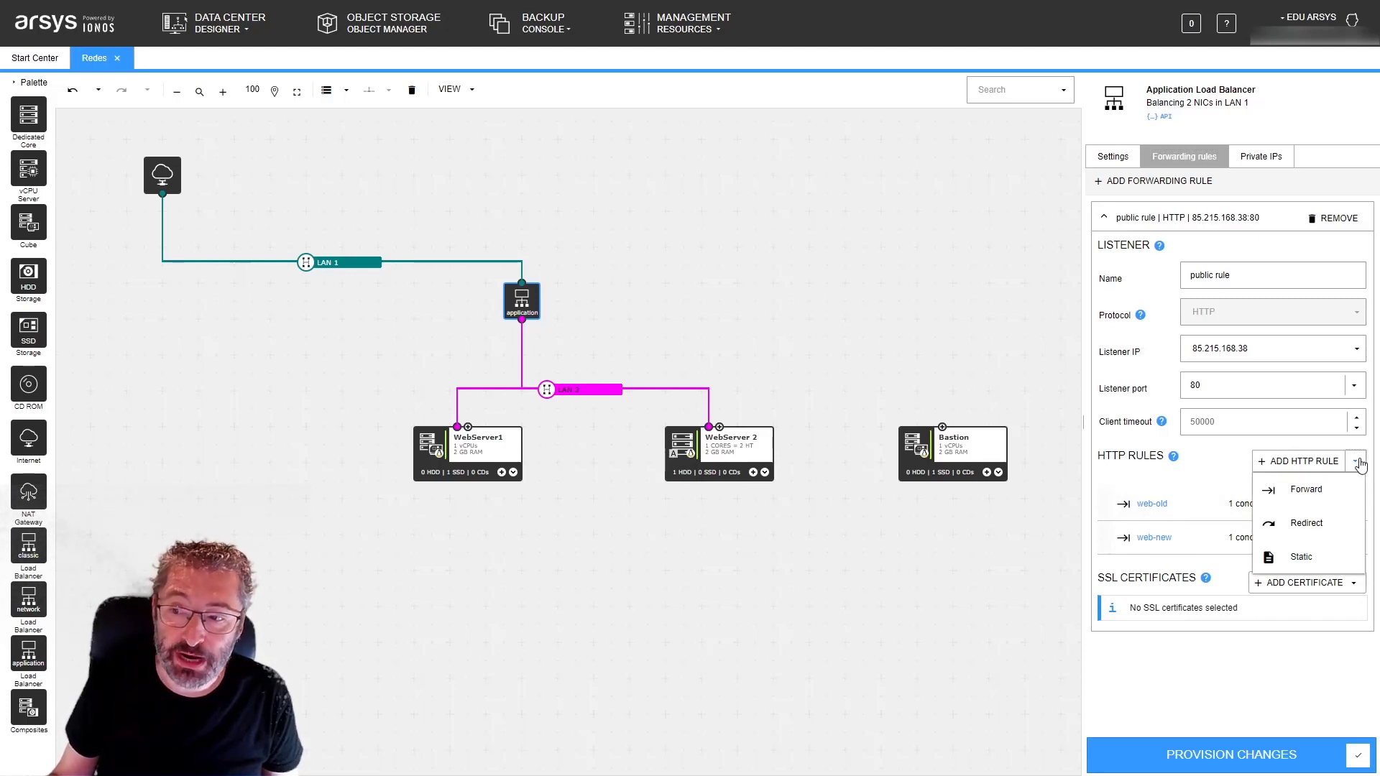
click(1307, 532)
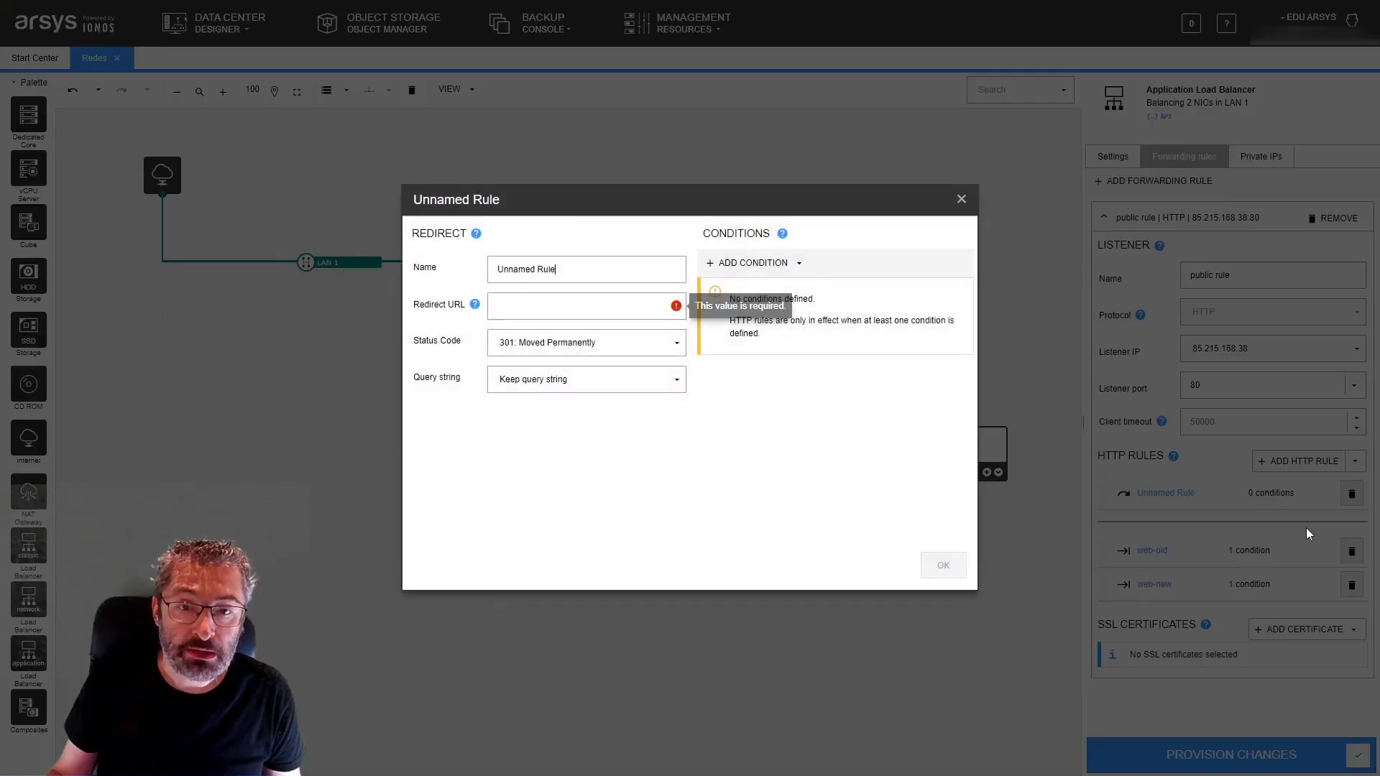
click(463, 274)
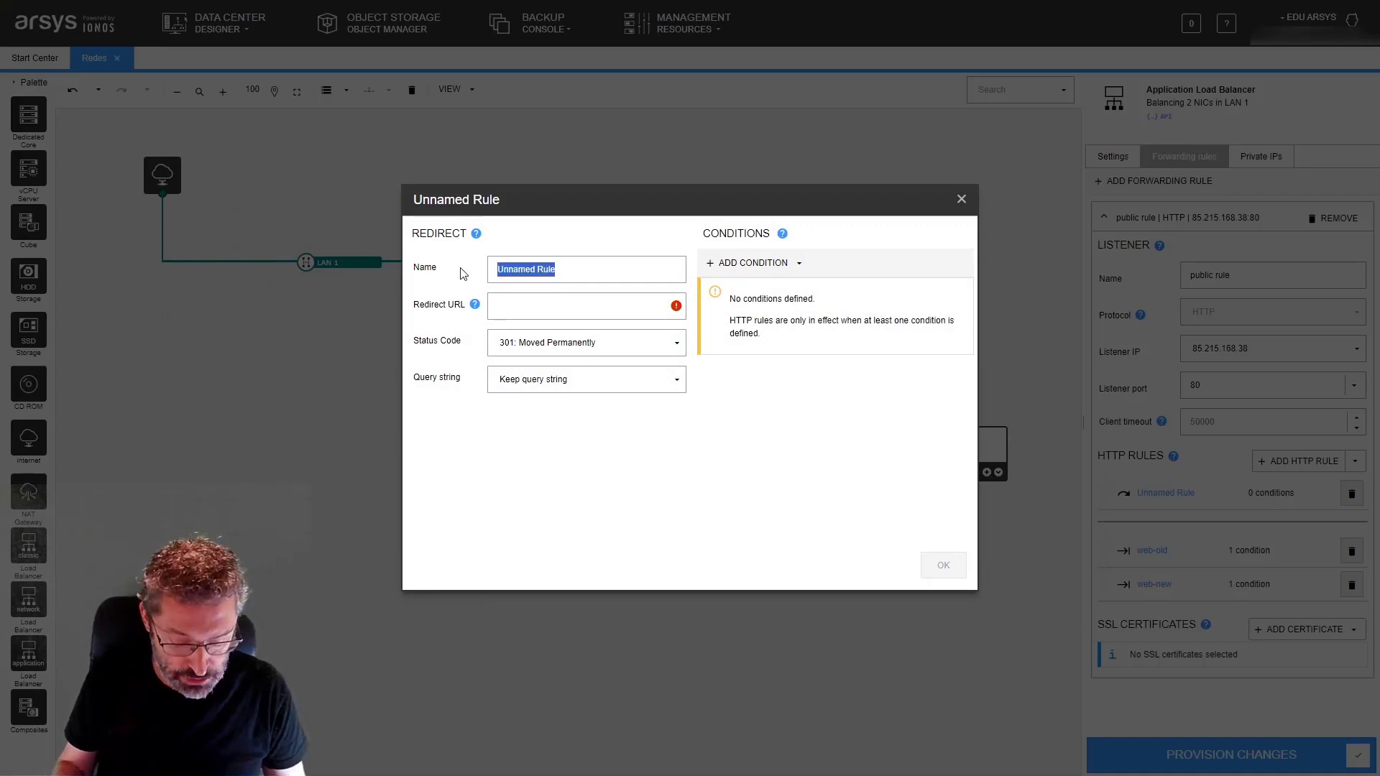
text(arsys)
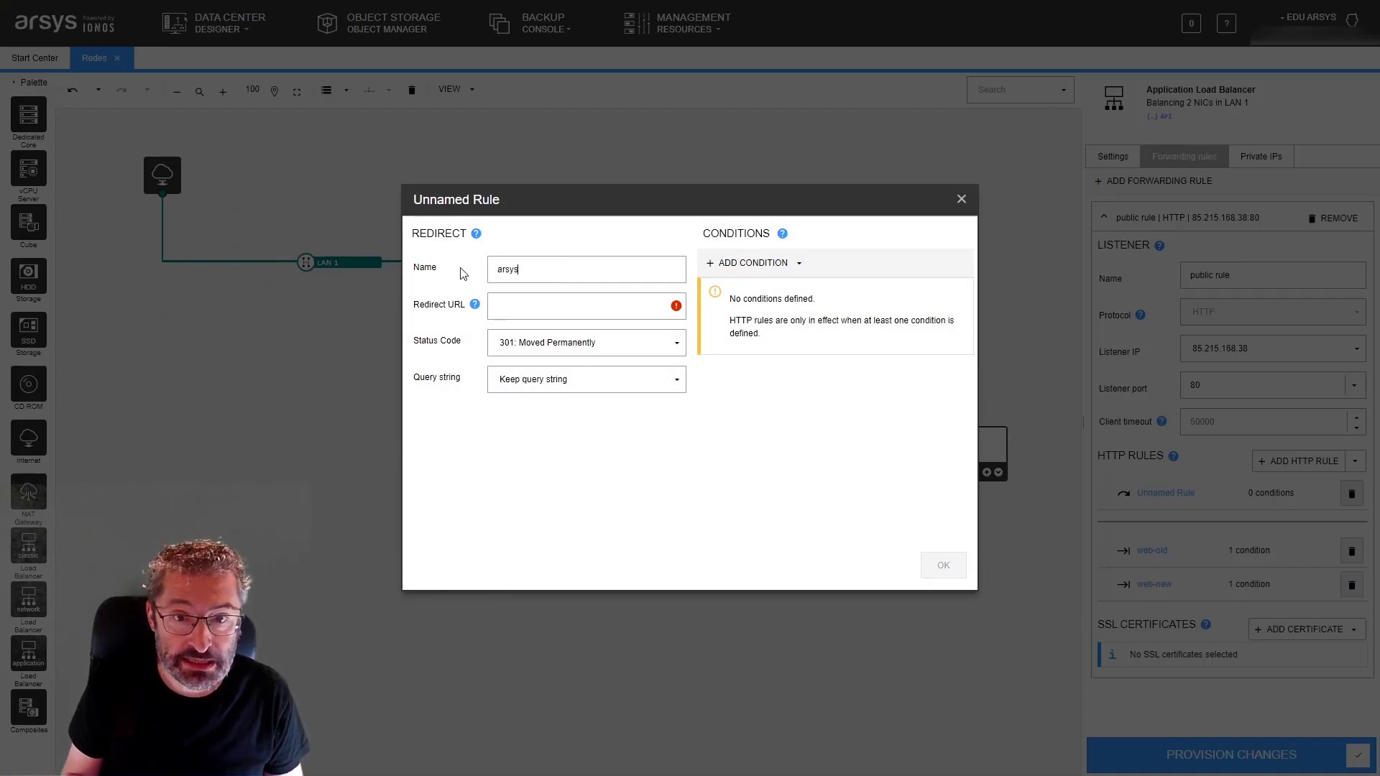
text(us)
key(Tab)
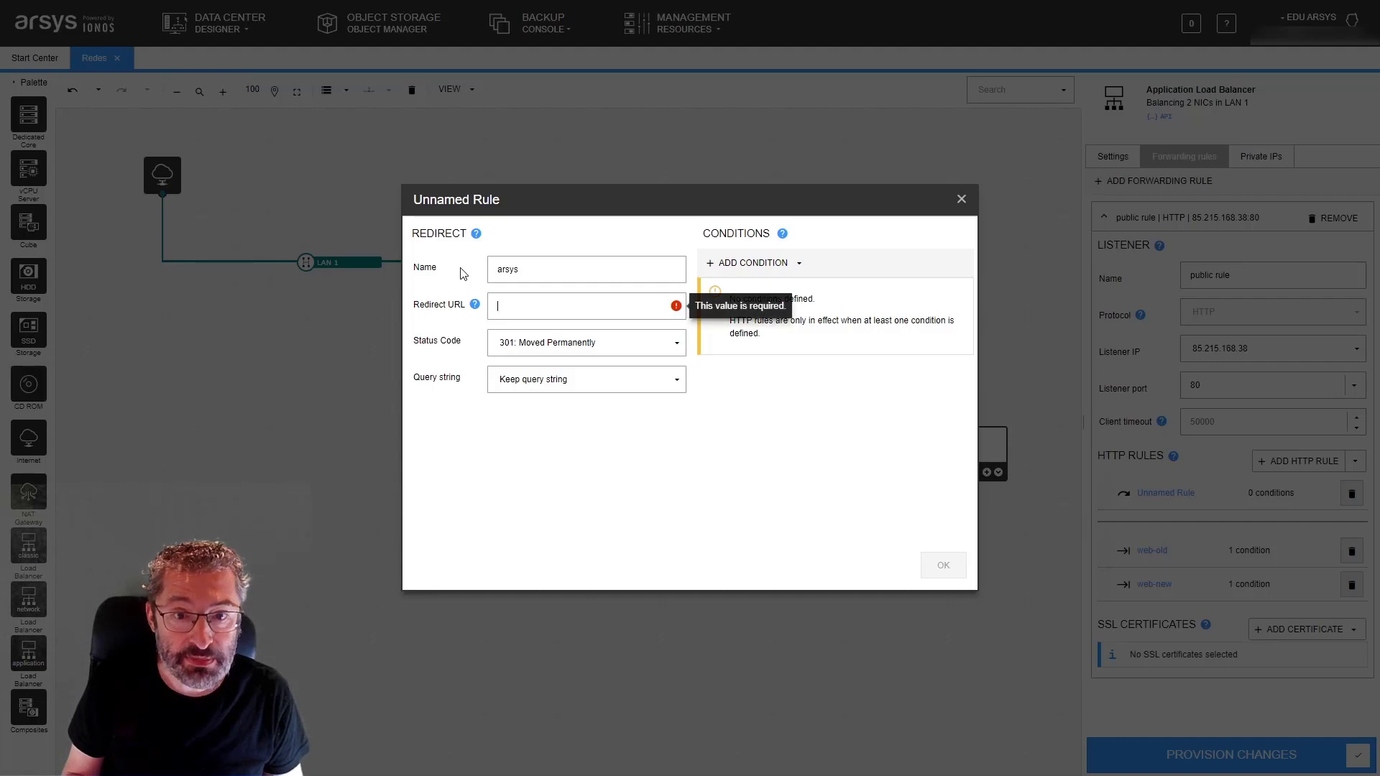
text(ht et)
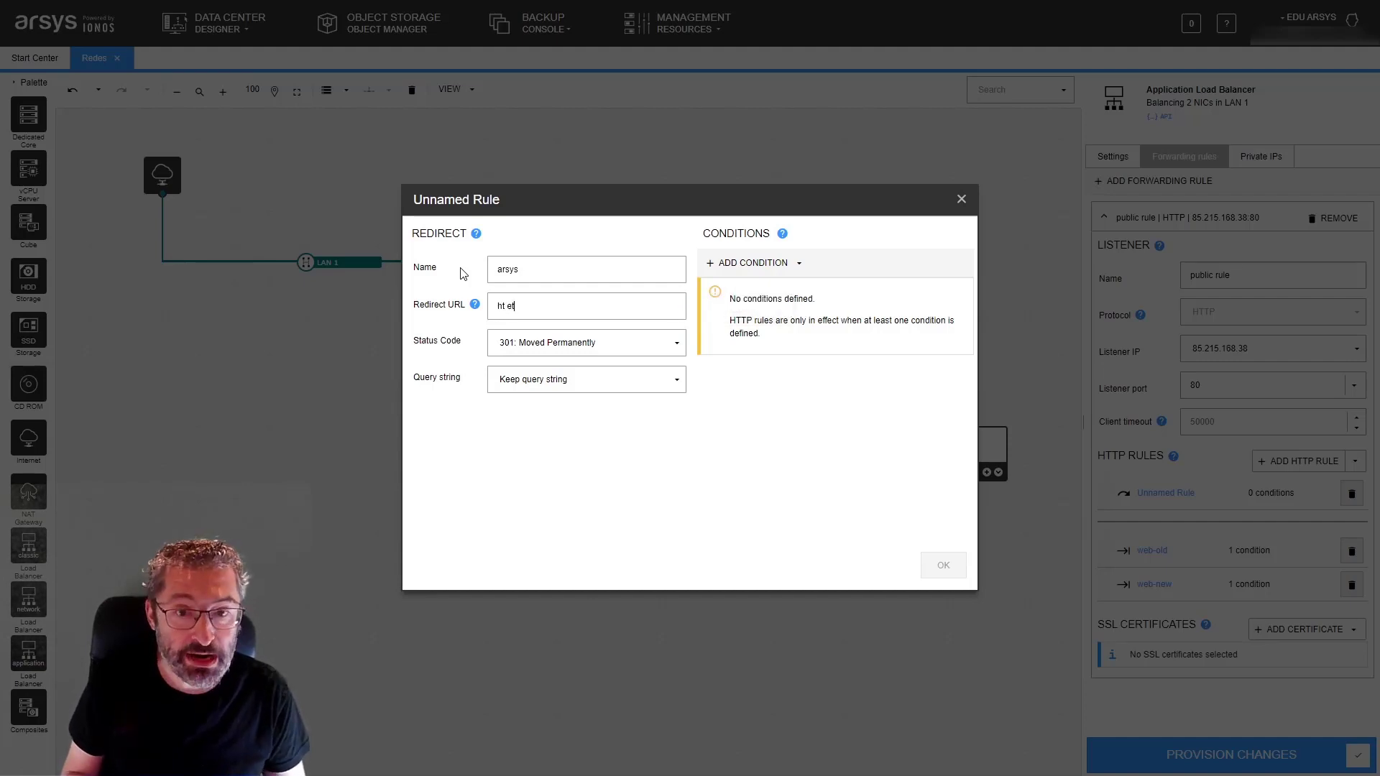
text(ps://a)
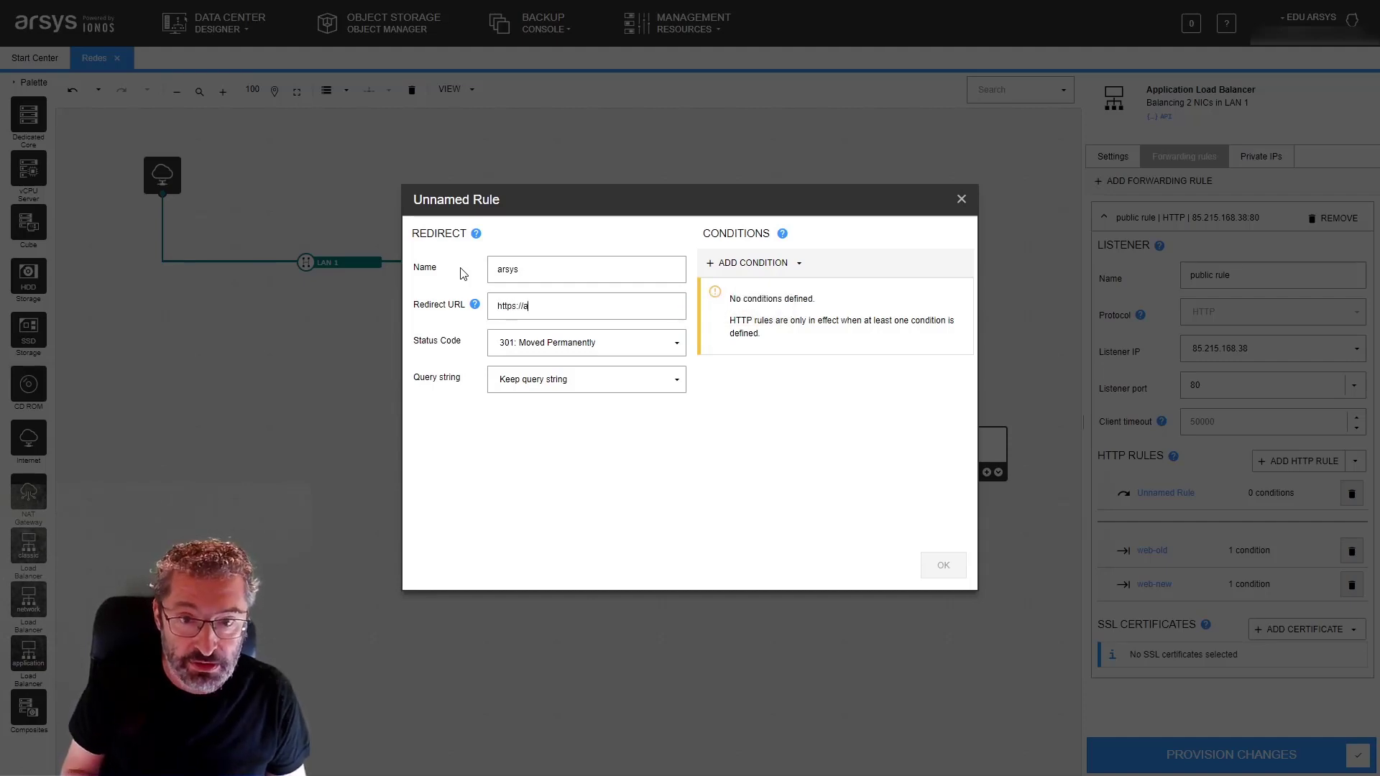
text(rsys.es)
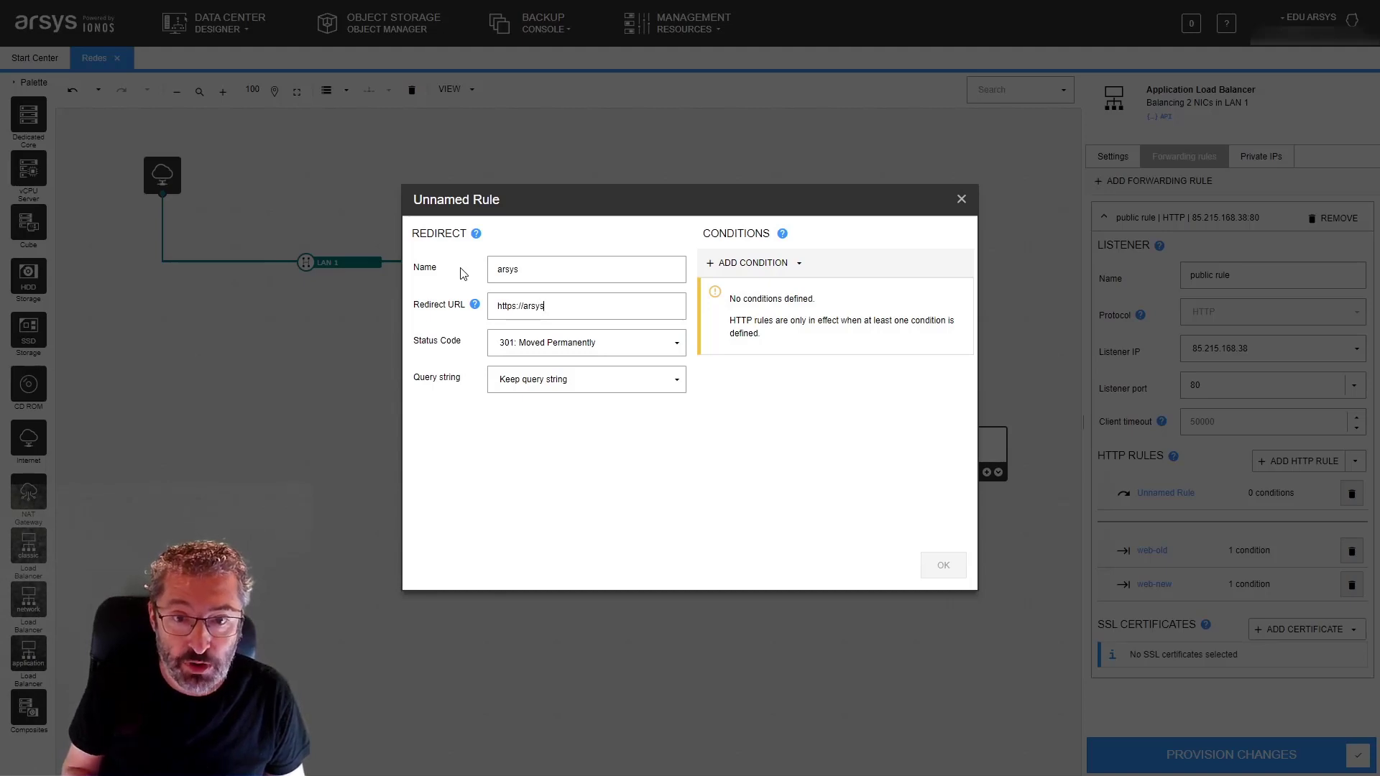
Try to add a Path condition to the arsys redirect rule that starts with /arsys
click(764, 265)
click(860, 349)
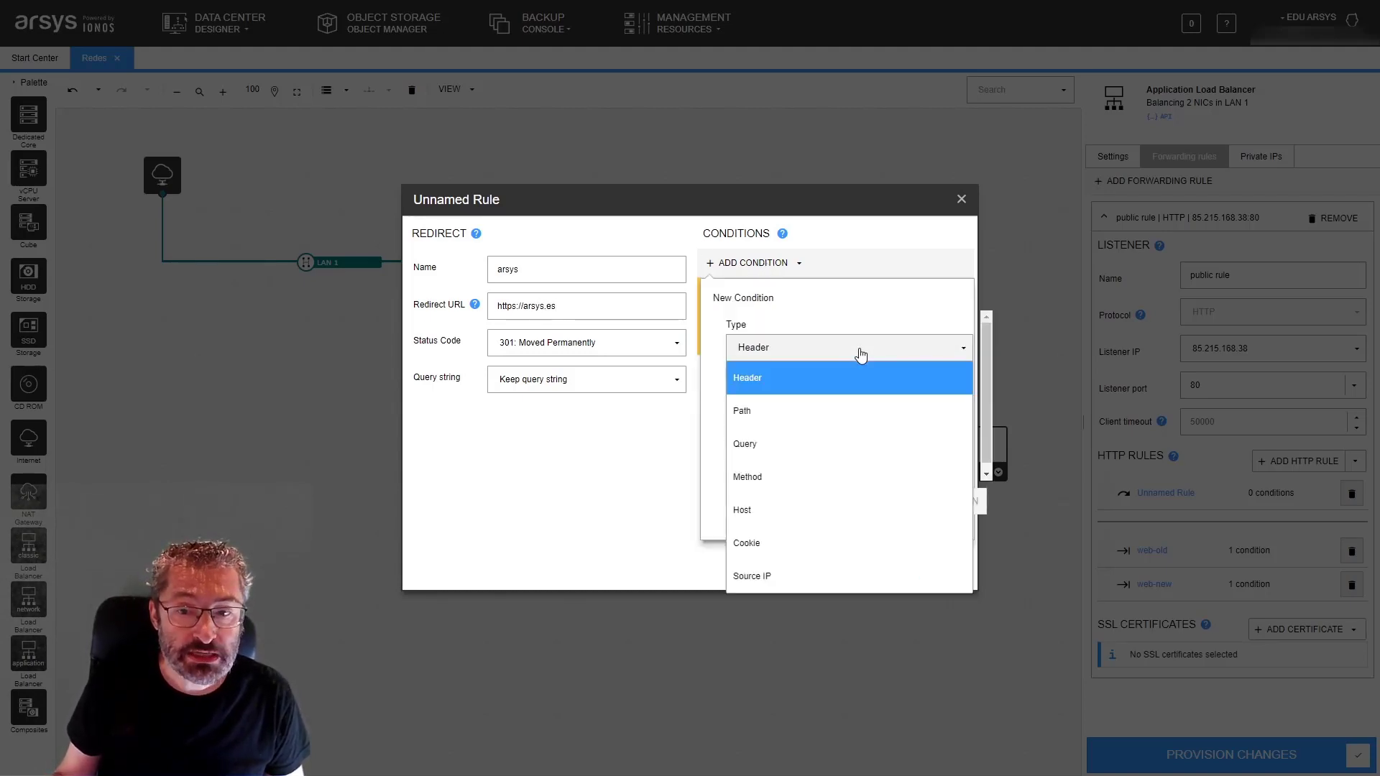
click(841, 407)
click(782, 404)
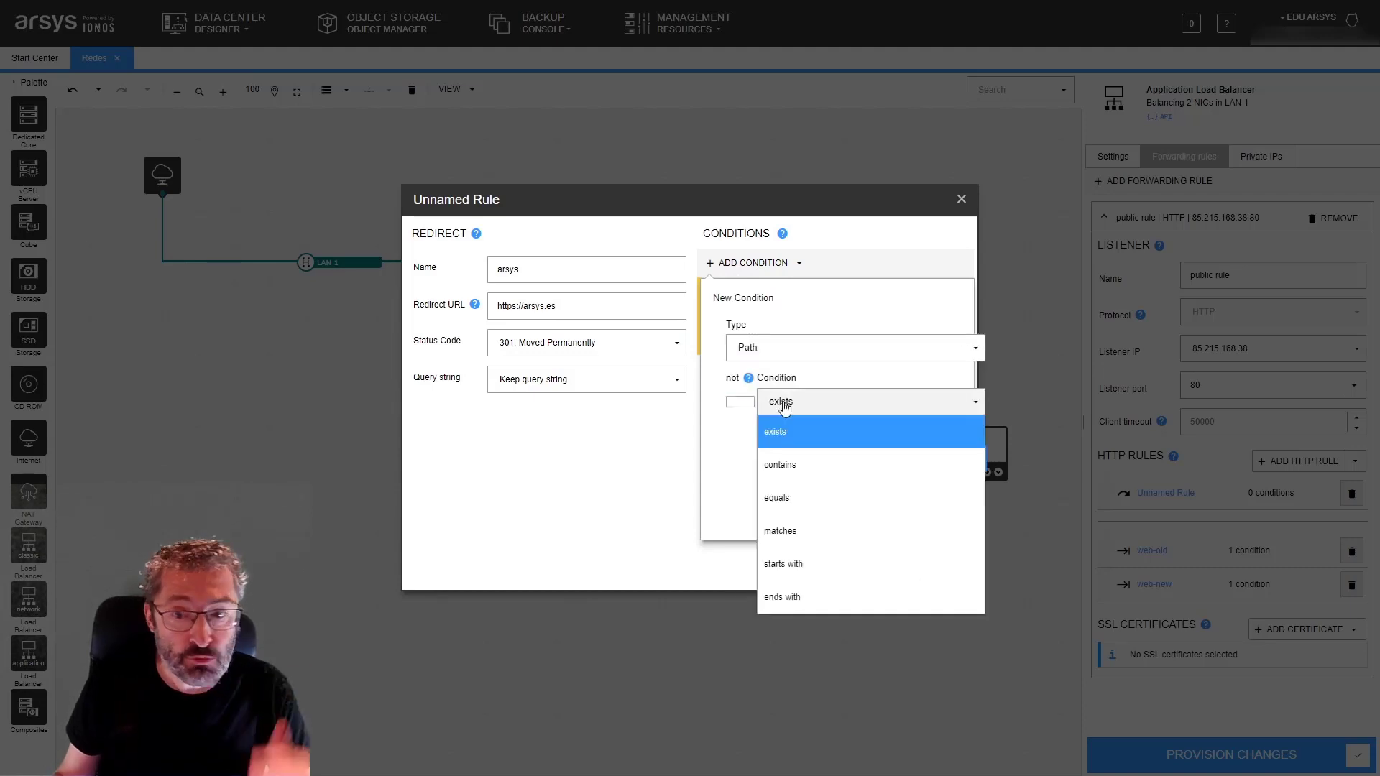
click(789, 565)
click(761, 455)
text(/ar)
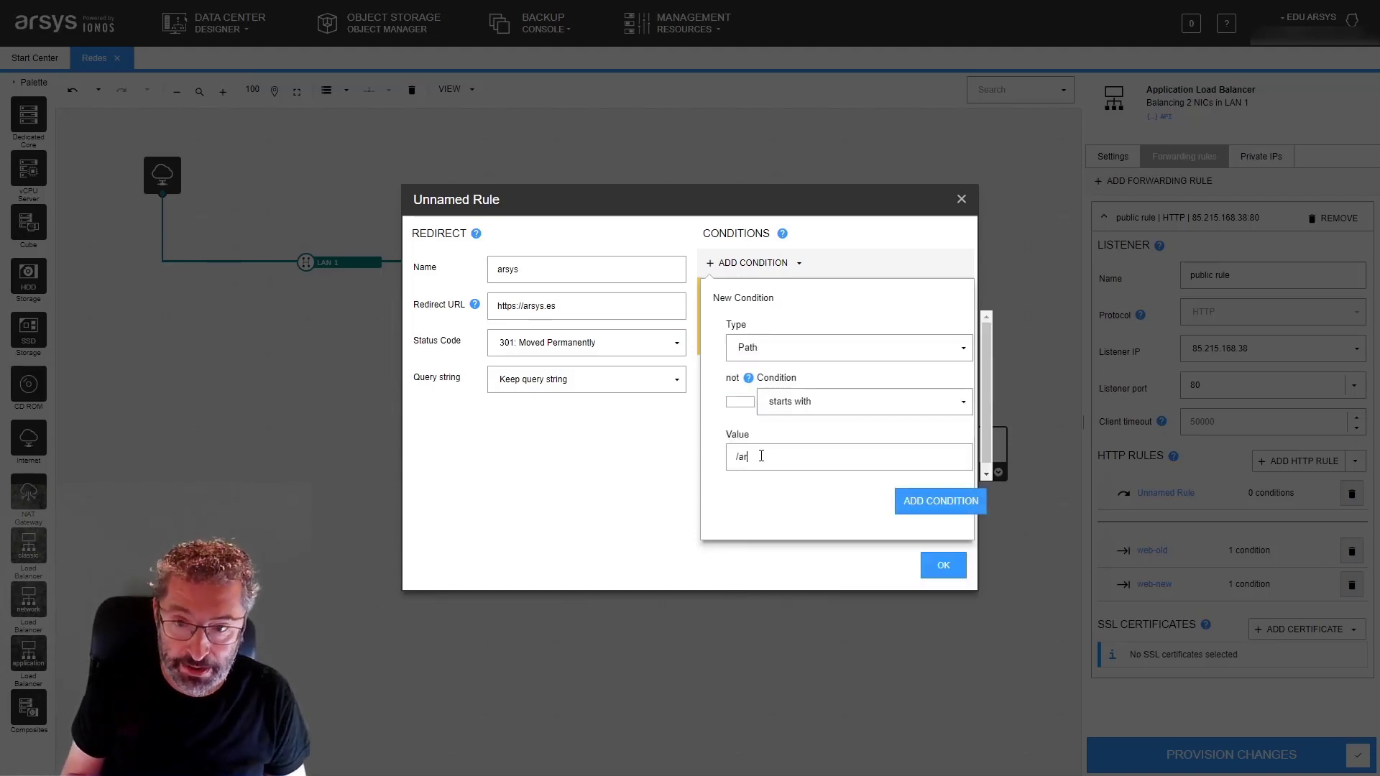
text(sys)
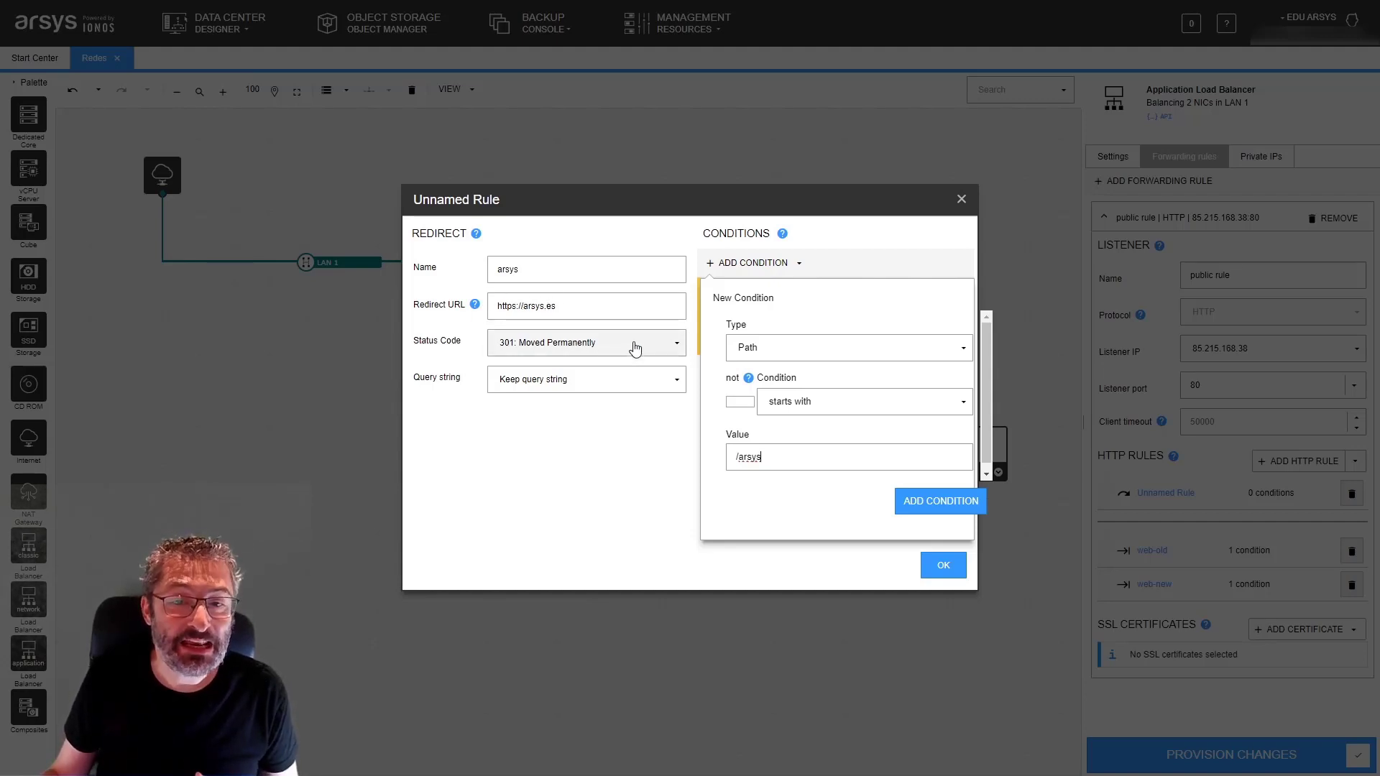
Keep the redirect's status code at 301: Moved Permanently and its option at Keep query string, and save the rule
click(674, 344)
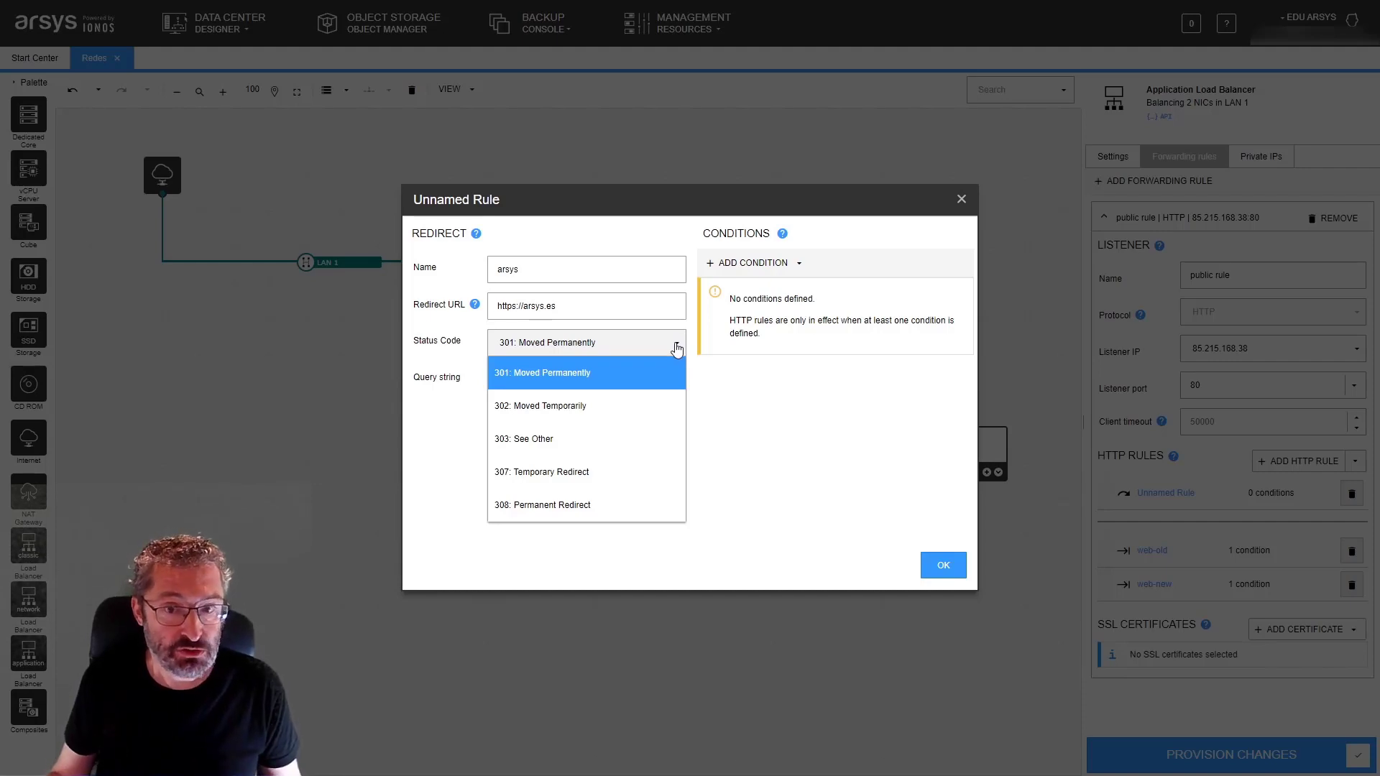
click(656, 373)
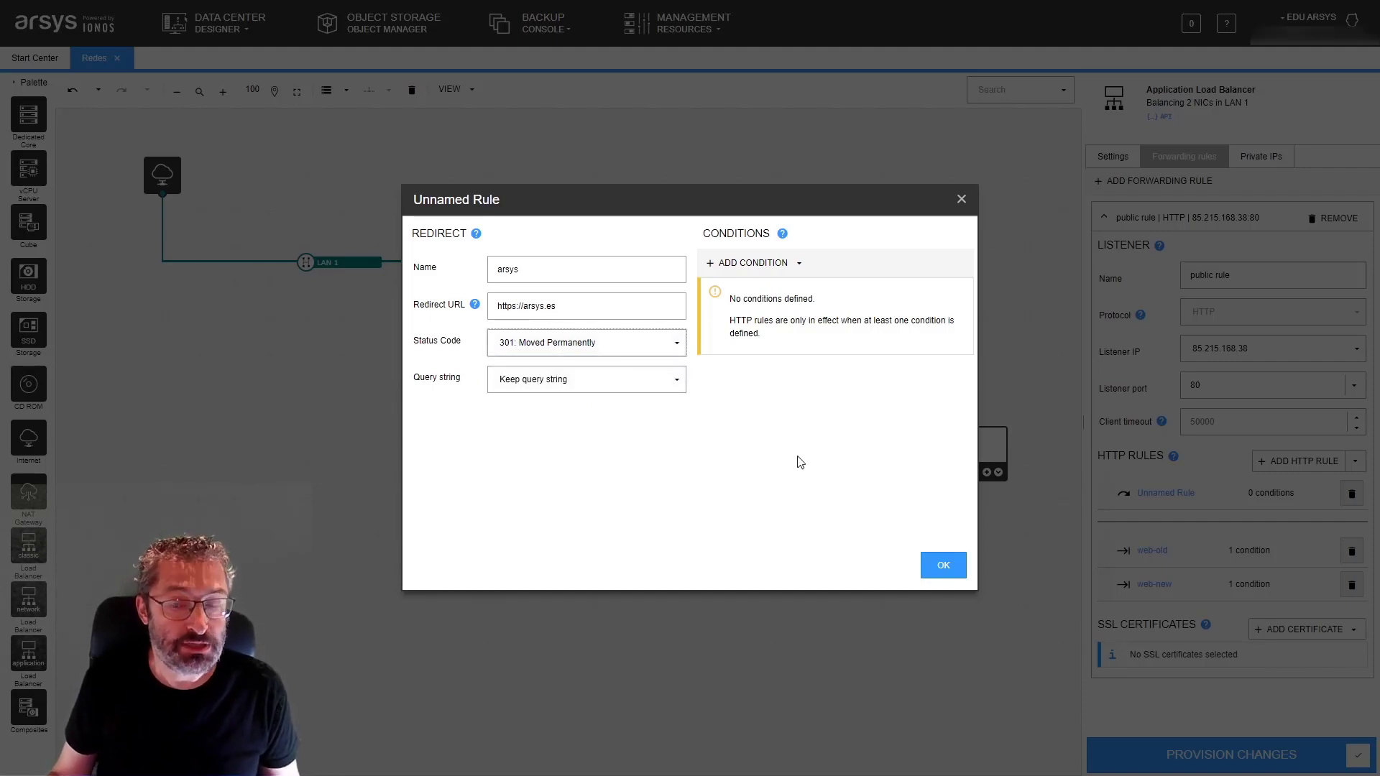
click(685, 385)
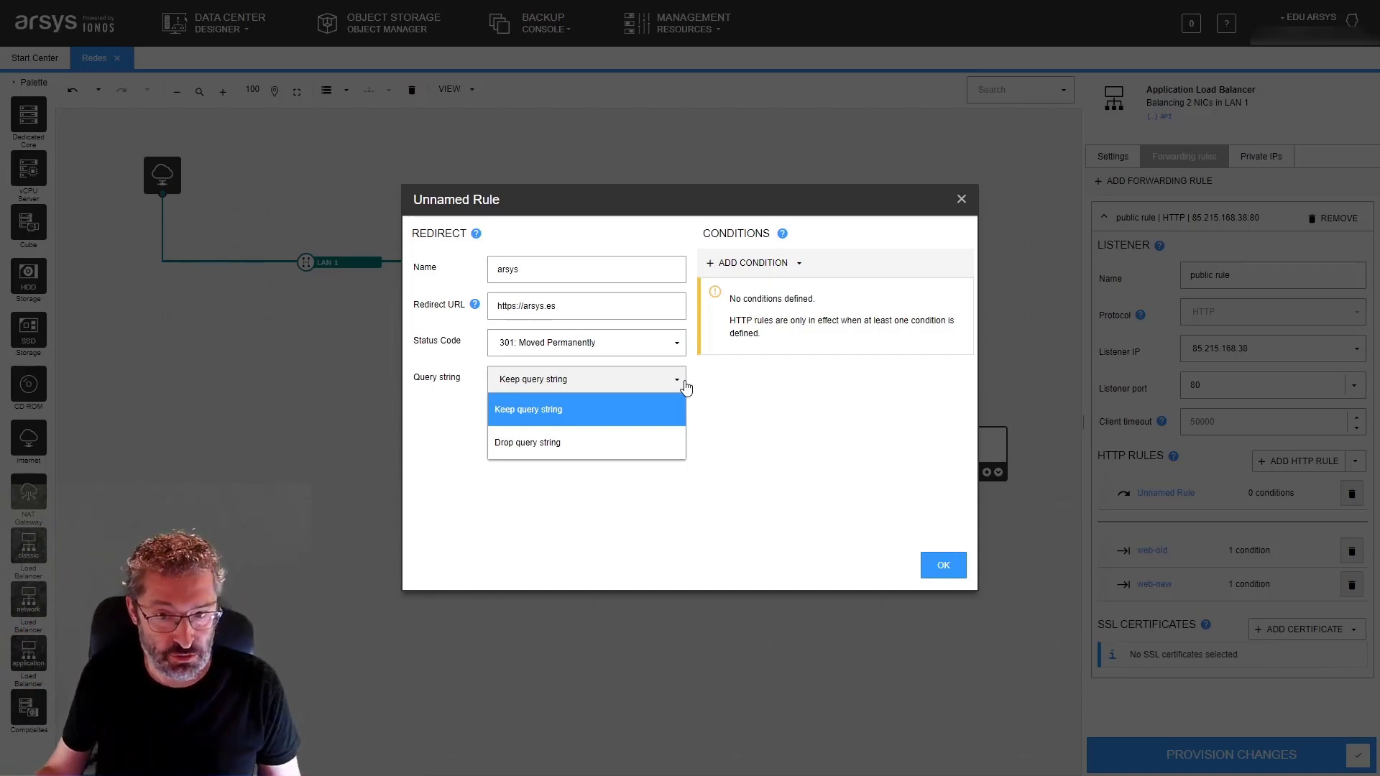
click(944, 565)
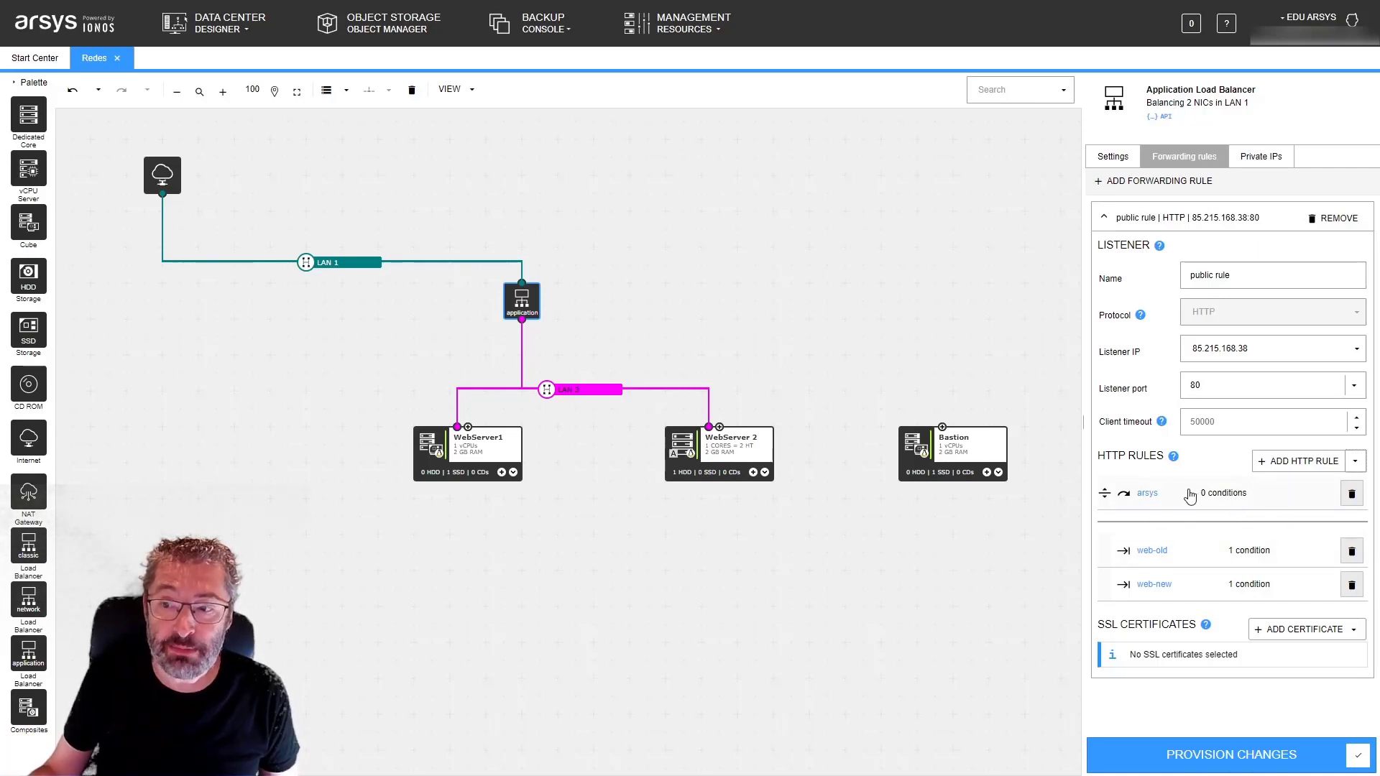
Dismiss the provisioning notice and open the load balancer's arsys HTTP rule to review its condition
click(506, 532)
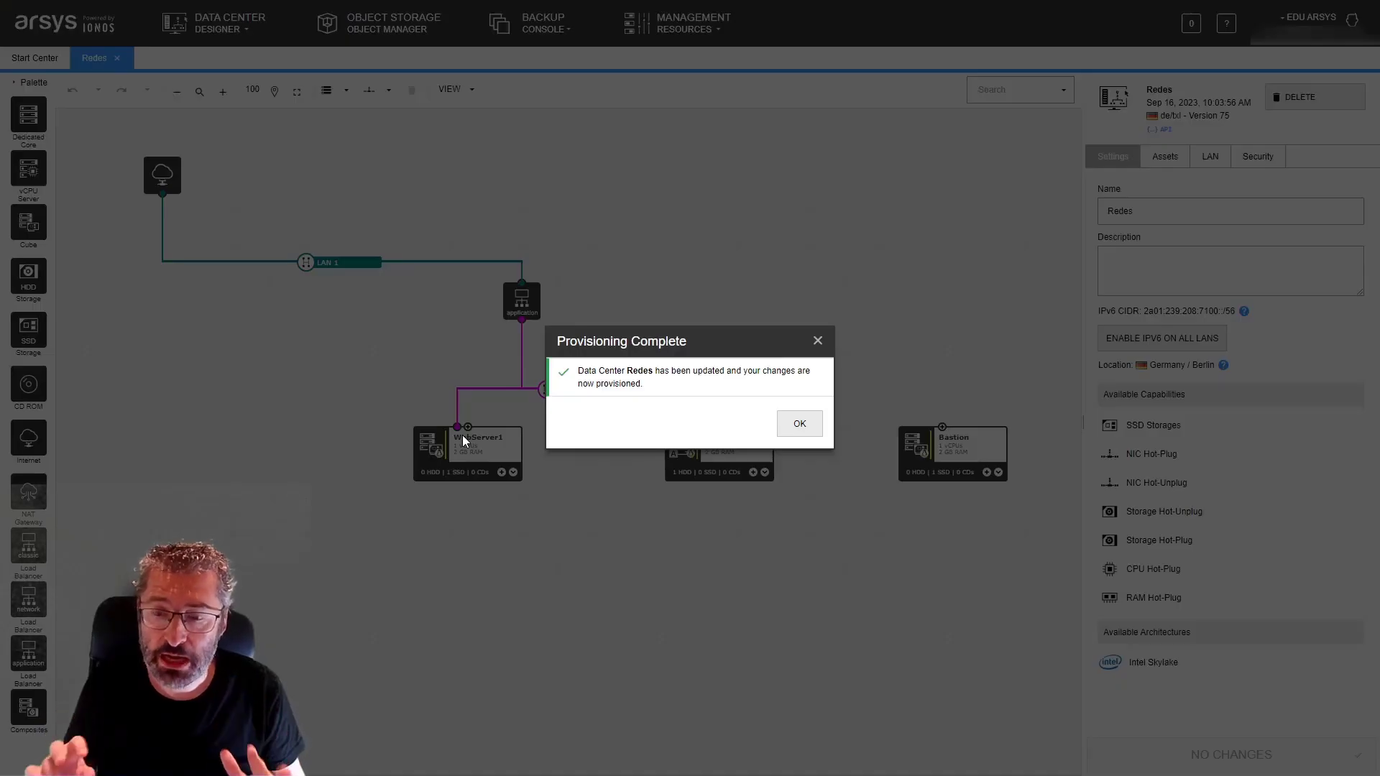
click(805, 423)
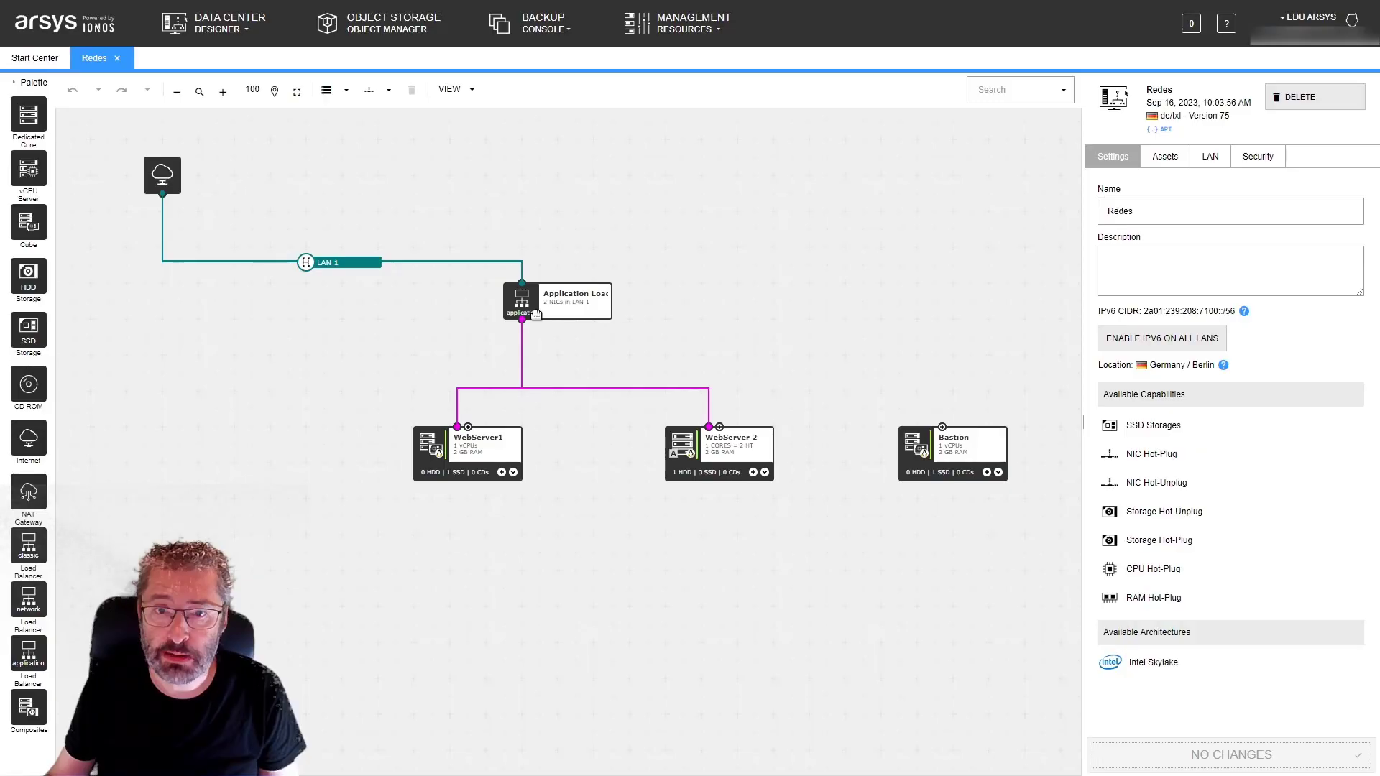
click(531, 314)
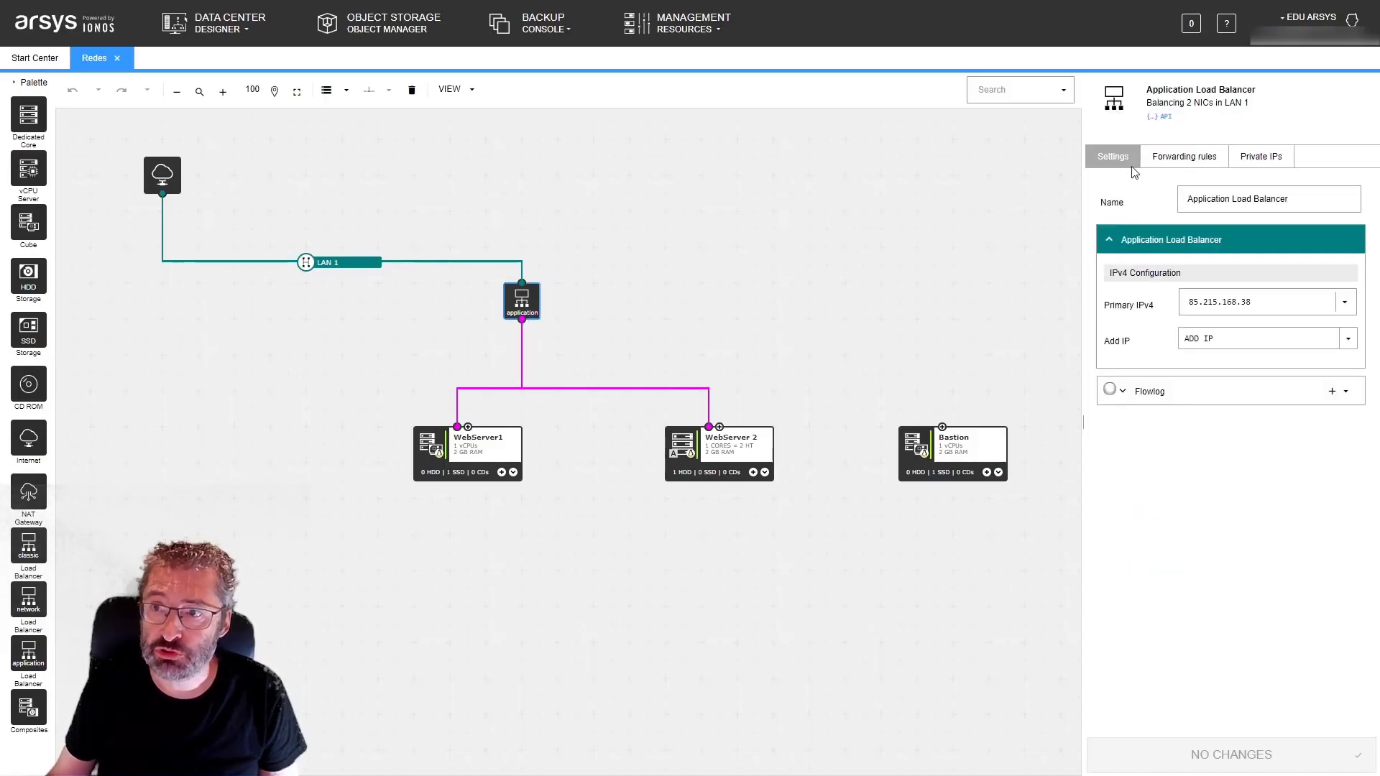
click(1150, 161)
click(1147, 218)
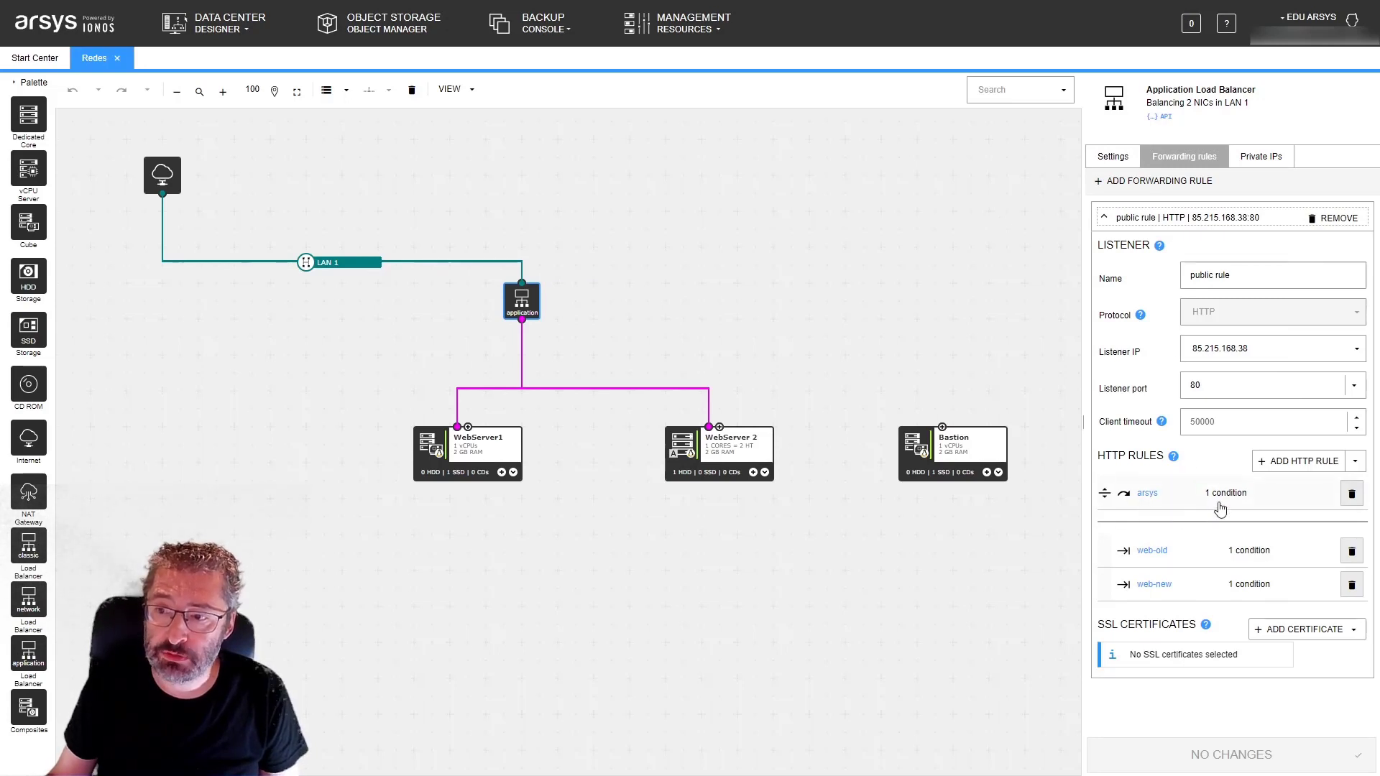
click(1149, 493)
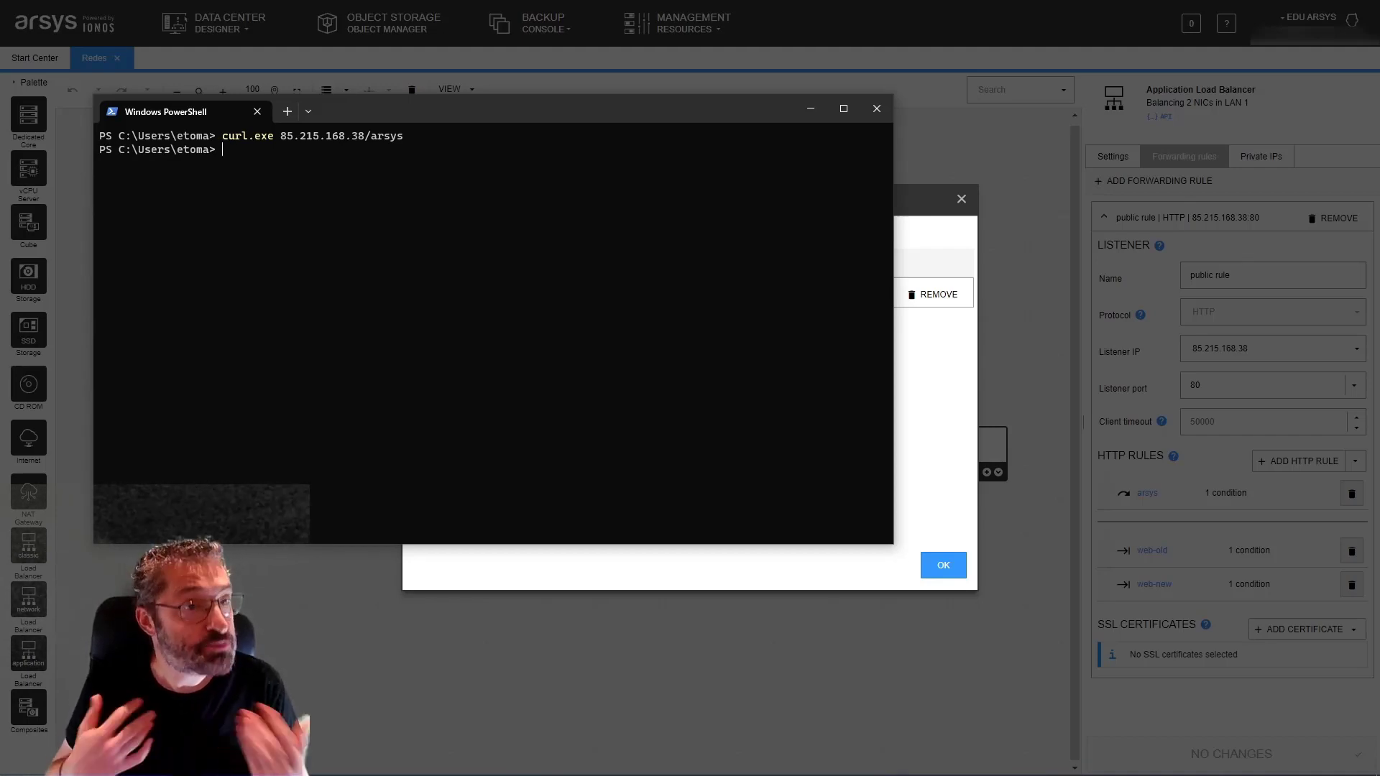
In Windows PowerShell, request 85.215.168.38/arsys with curl.exe -v and examine the status and location lines of the response
key(Up)
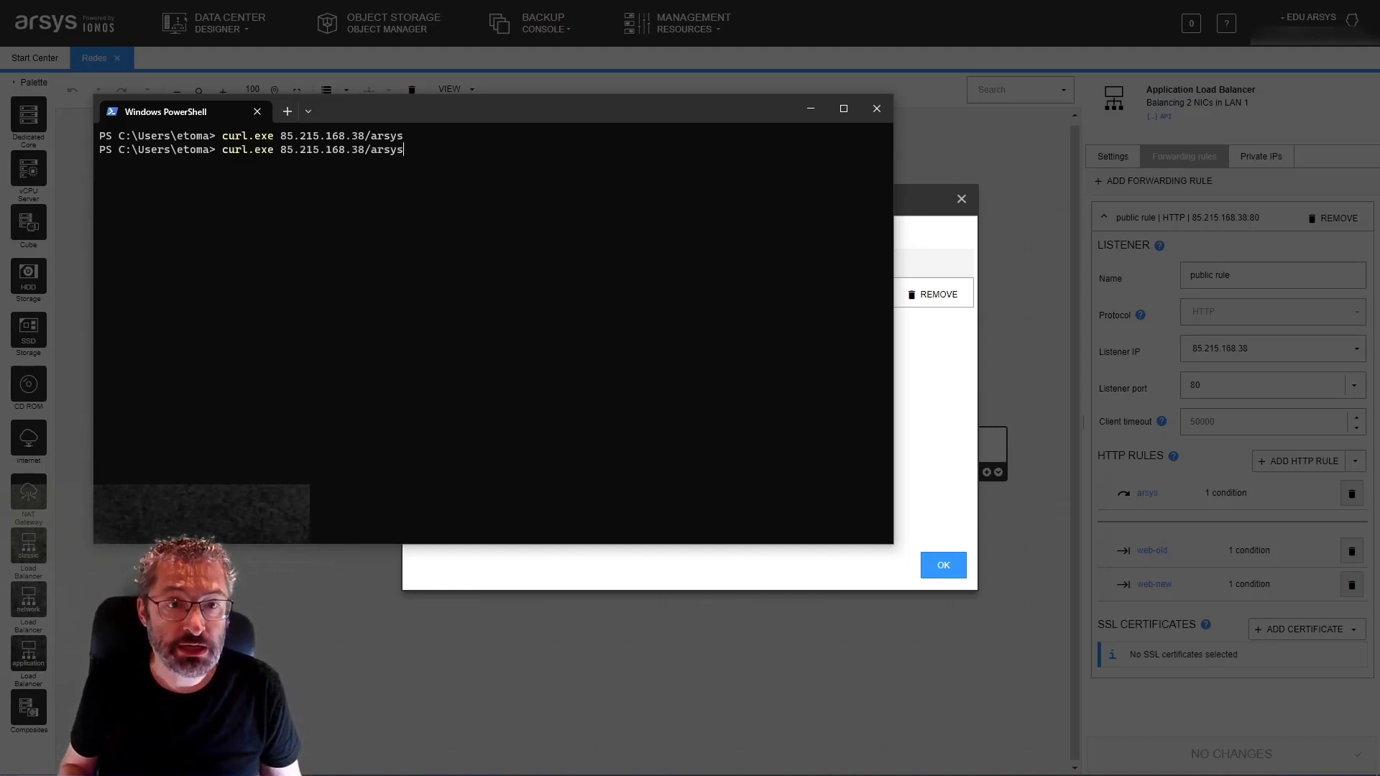
text(-v)
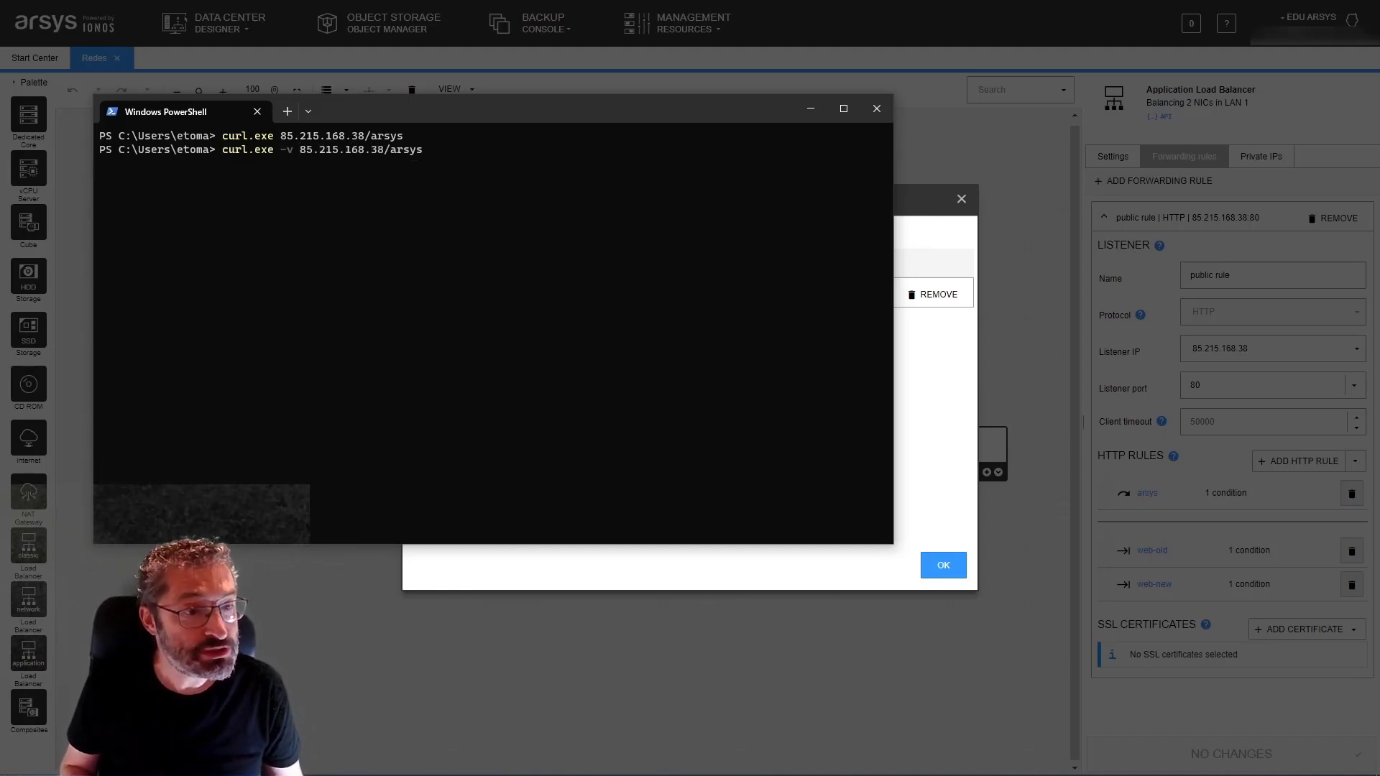
key(Return)
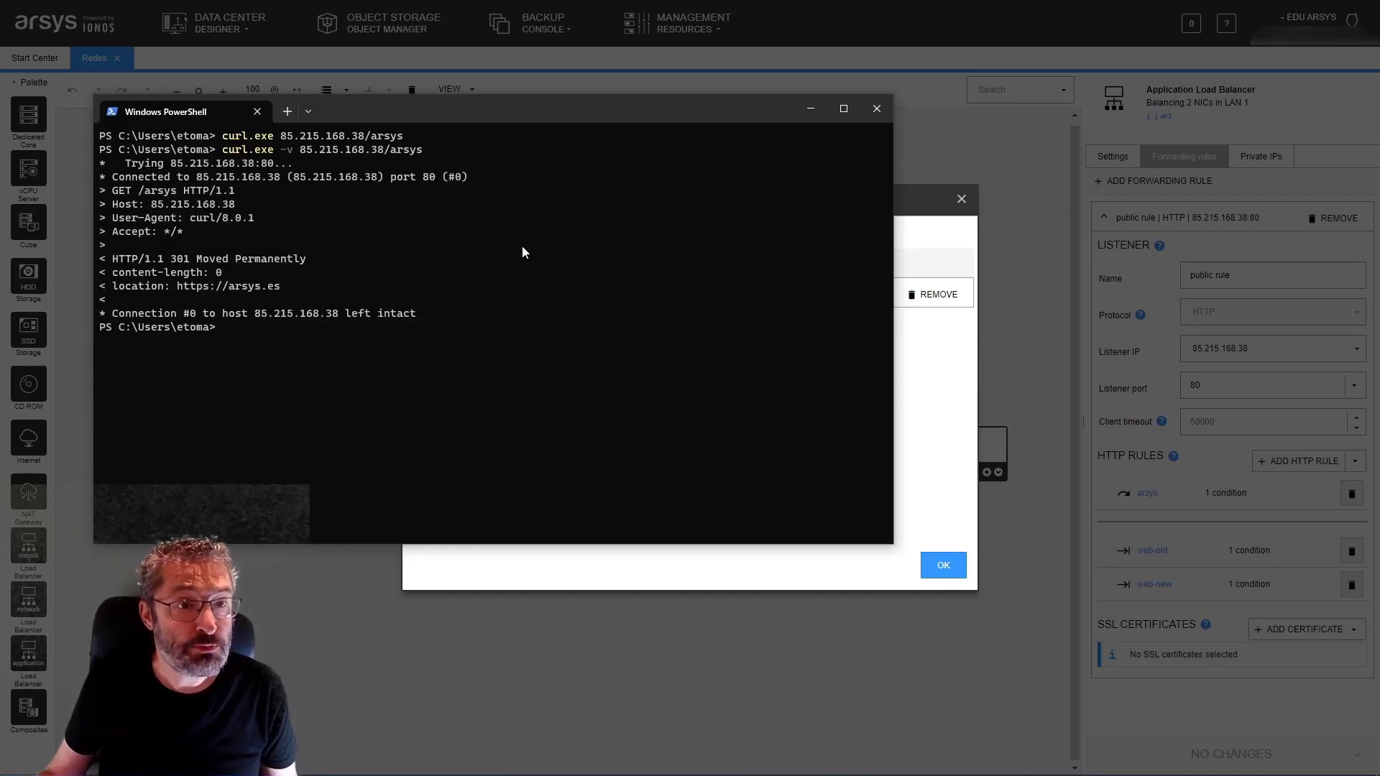
drag(326, 291, 88, 259)
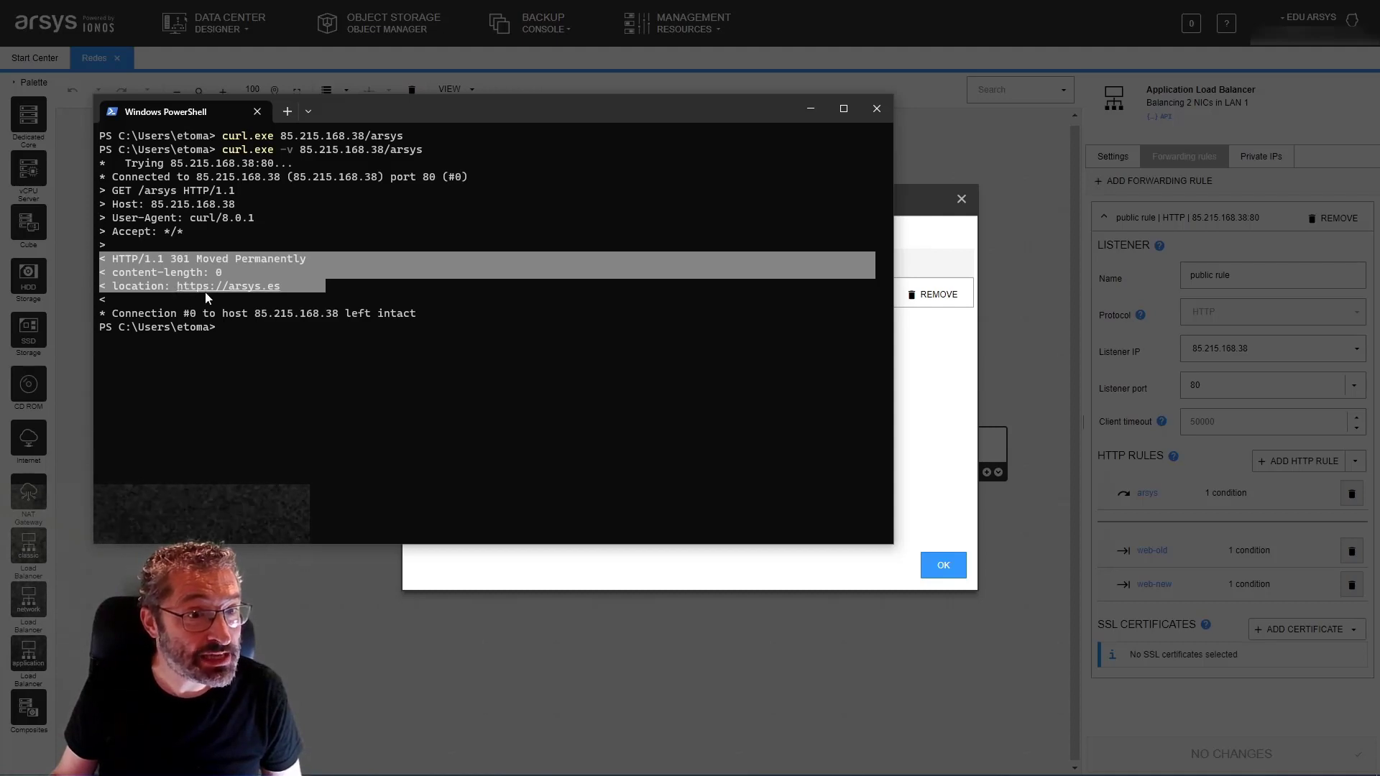
Request 85.215.168.38/arsys again using curl.exe with the -L option so the redirect is followed
key(Up)
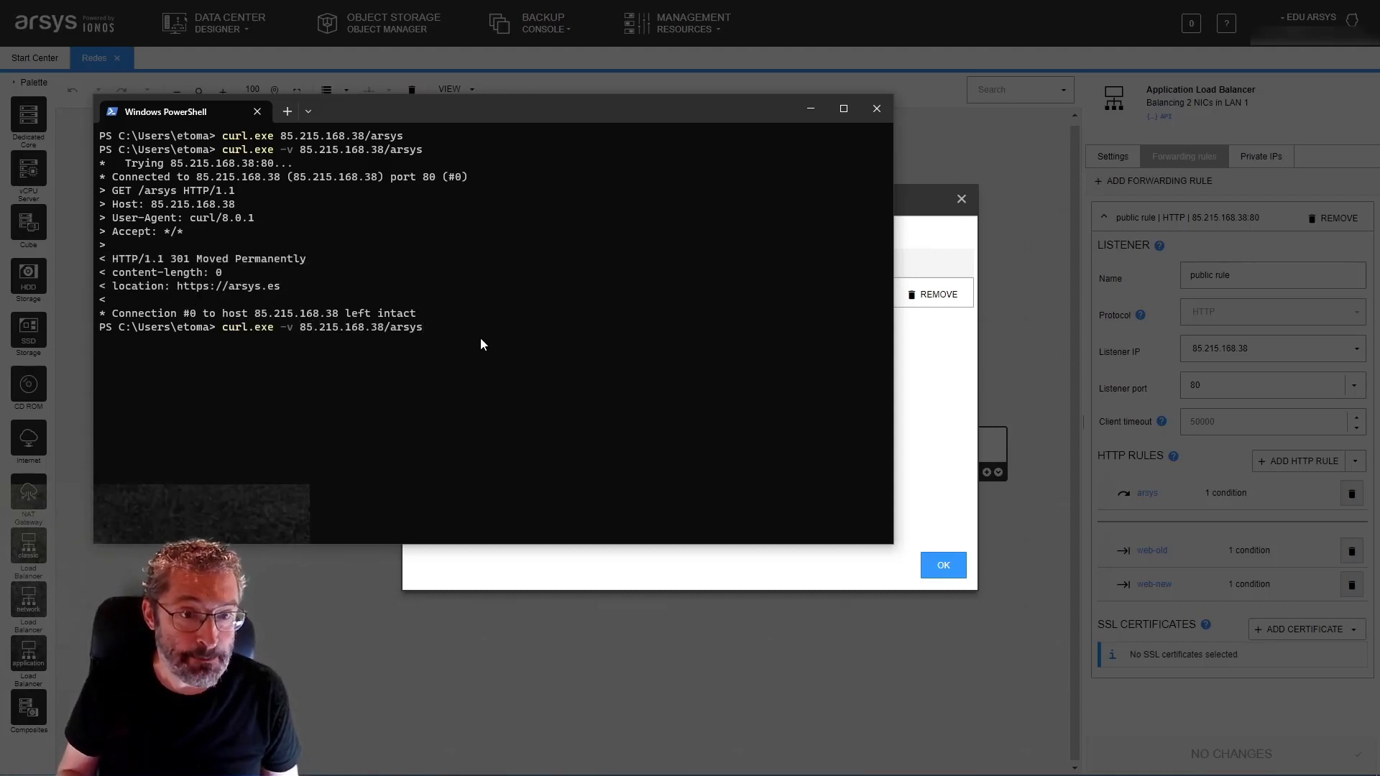
key(Up)
key(ctrl+Left)
key(ctrl+Left)
key(ctrl+Left)
key(ctrl+Left)
key(ctrl+Left)
text(-L)
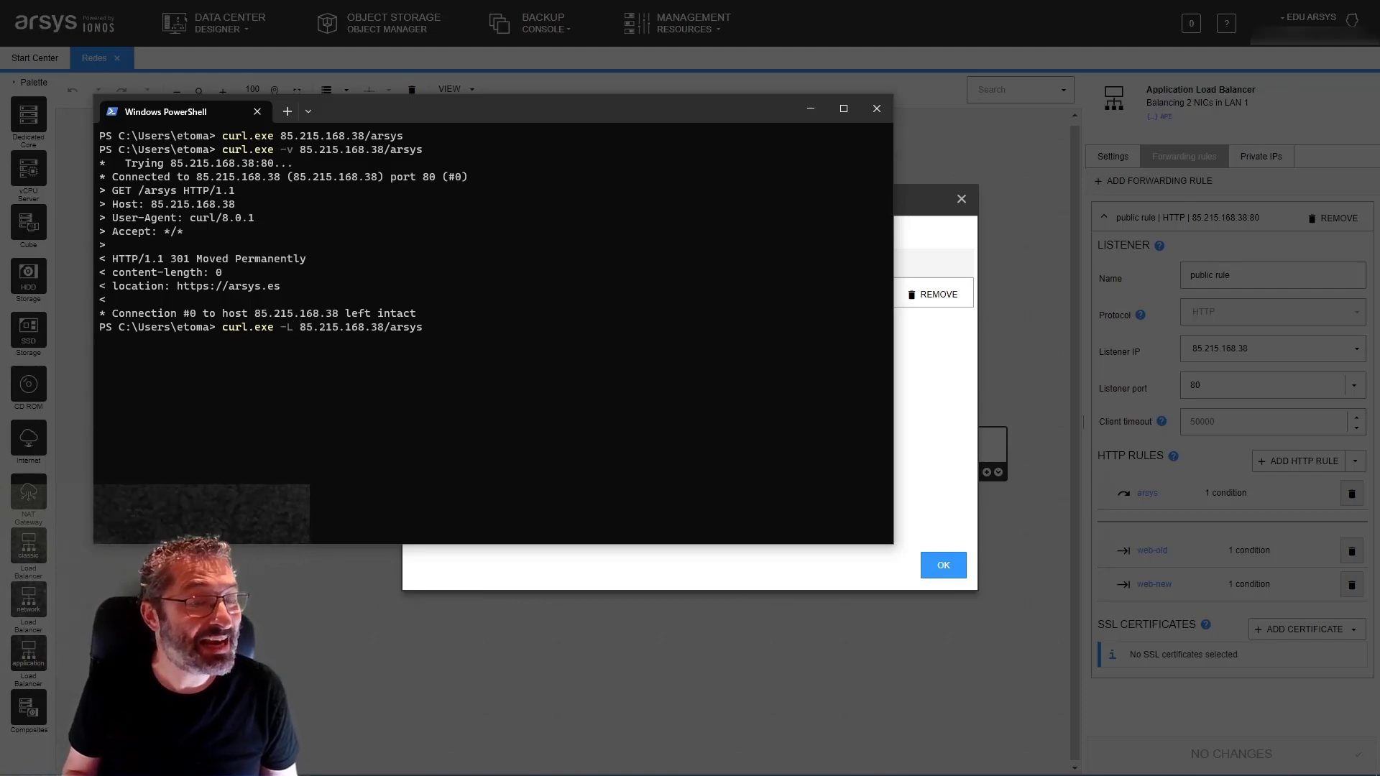
key(Return)
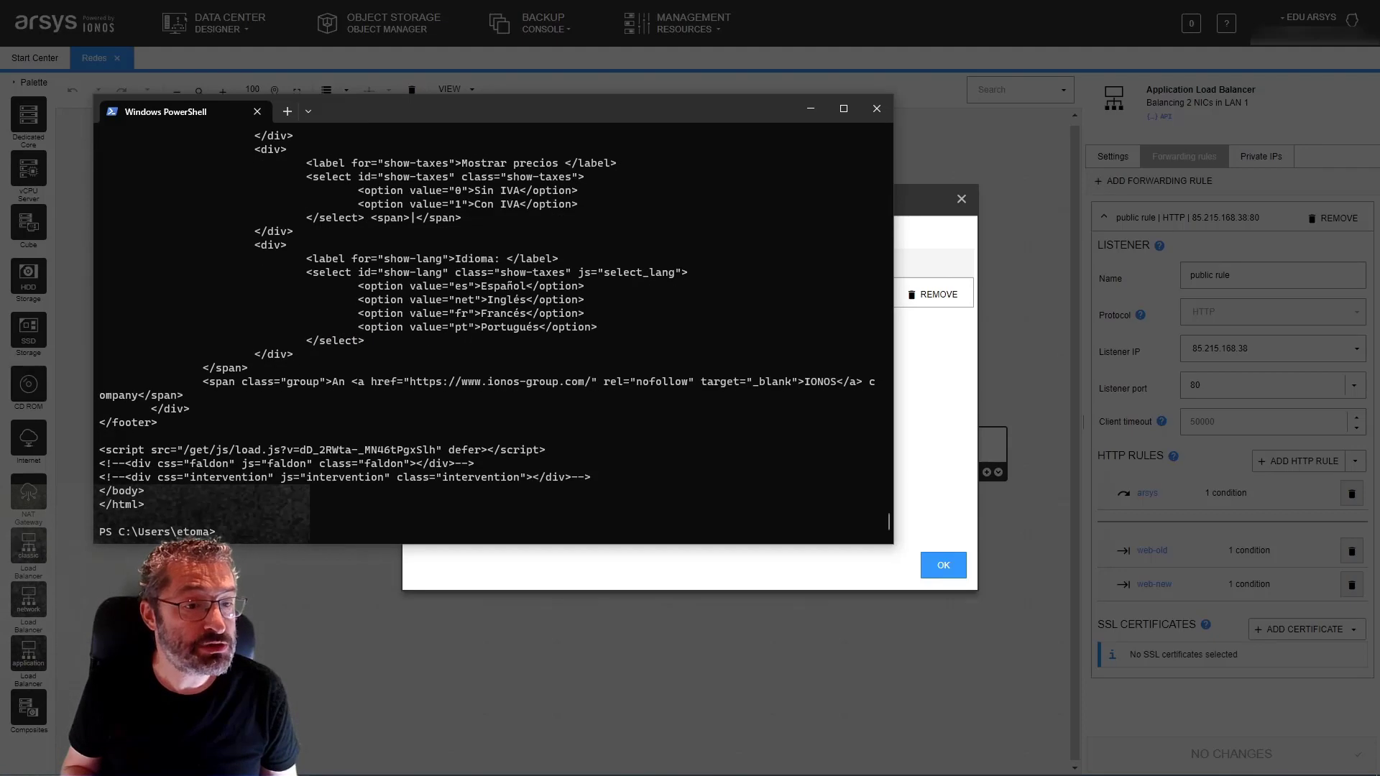
Return to the curl command above the page output and copy its address 85.215.168.38/arsys
scroll(308, 433, up, 10)
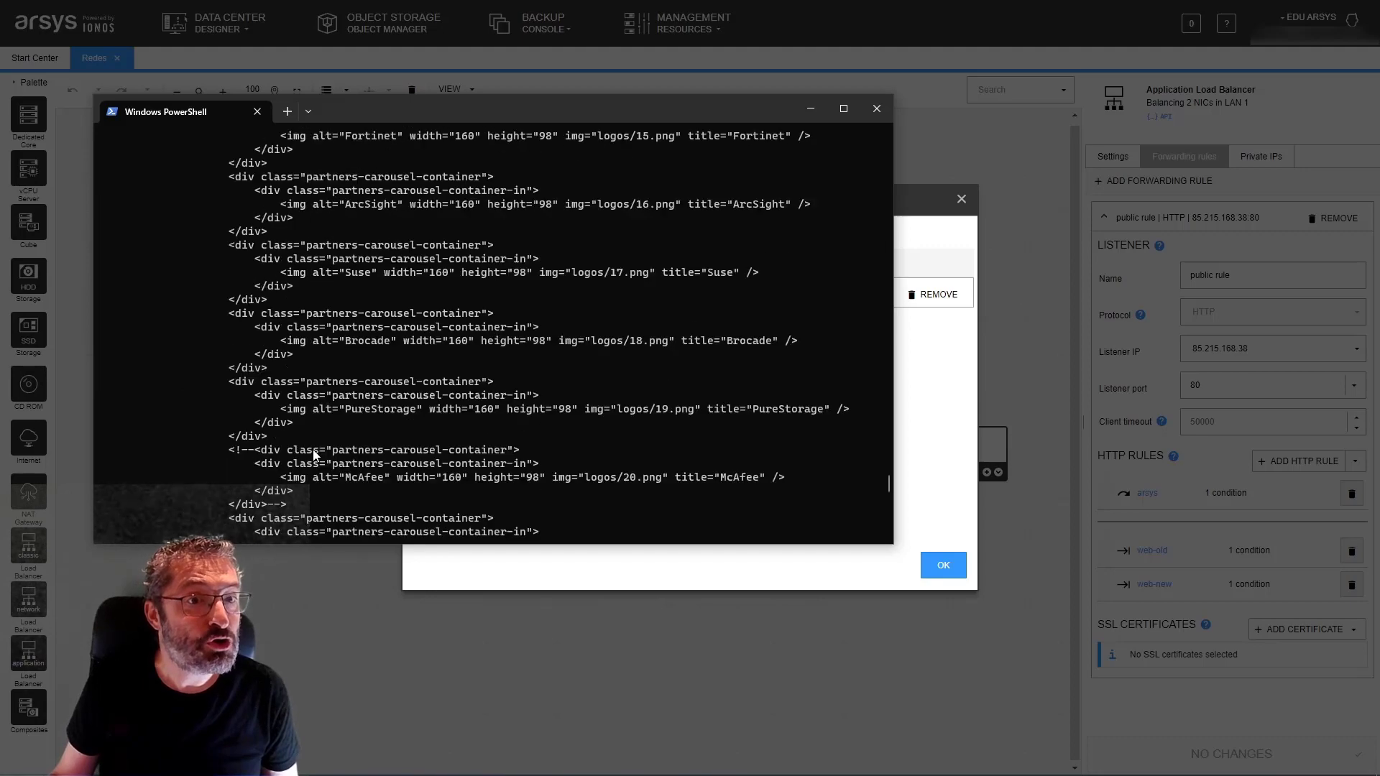
scroll(313, 450, up, 13)
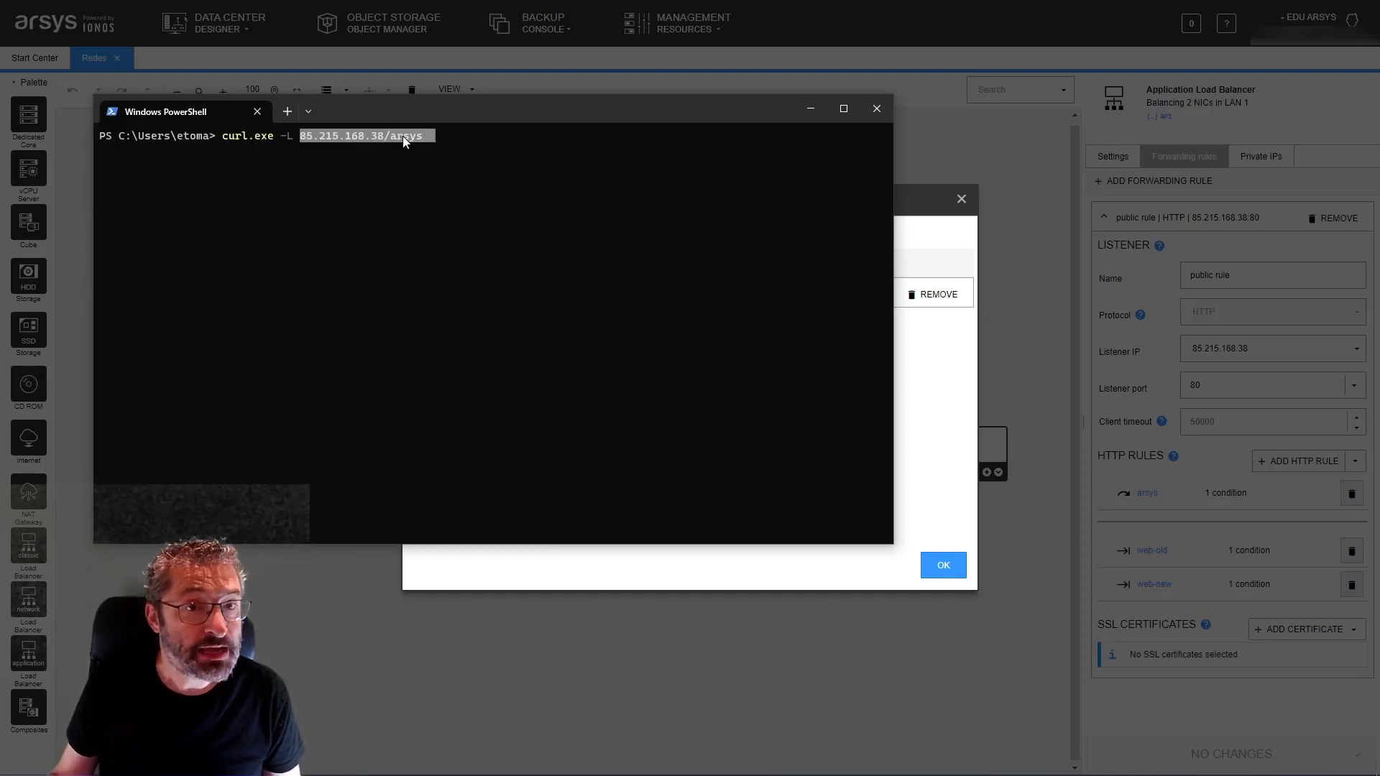
click(402, 136)
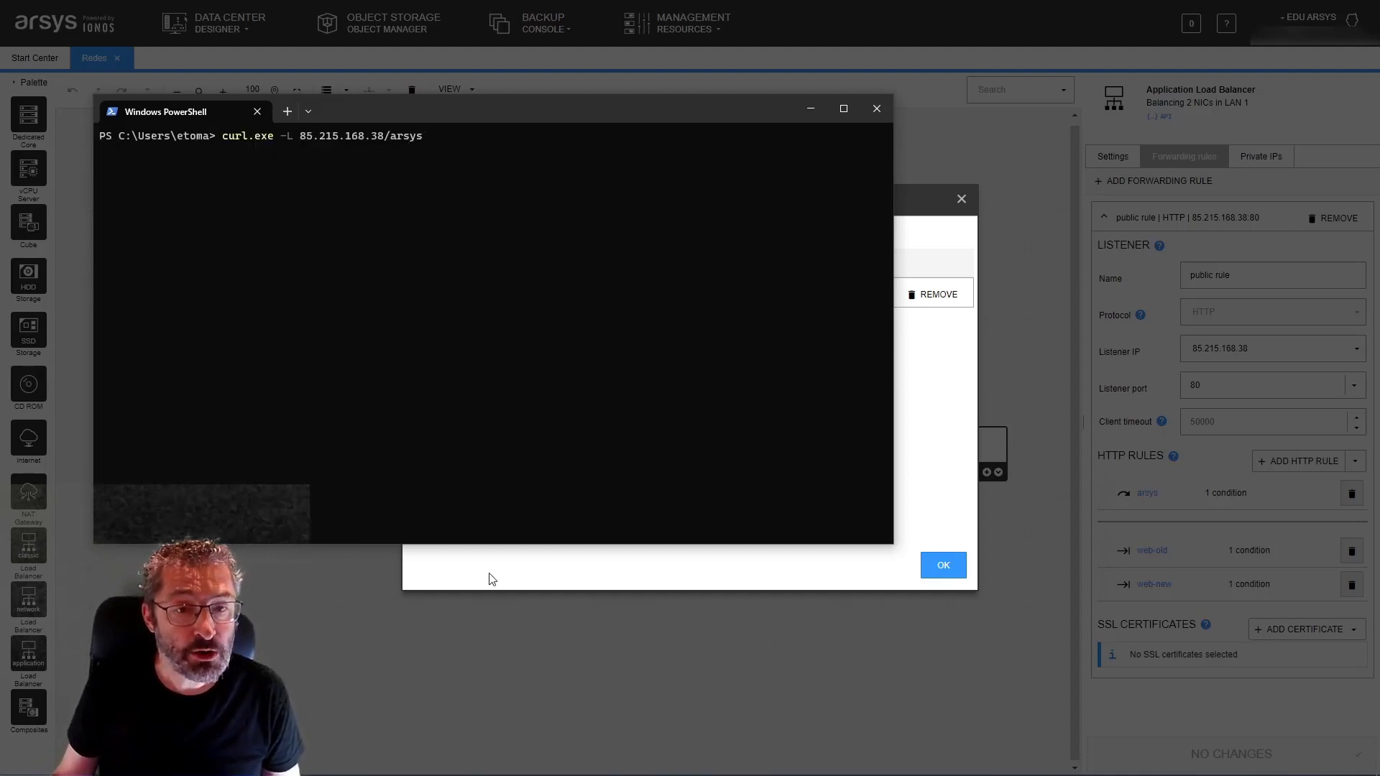
Switch to the blank incognito browser window and open the developer tools' network monitor
click(475, 598)
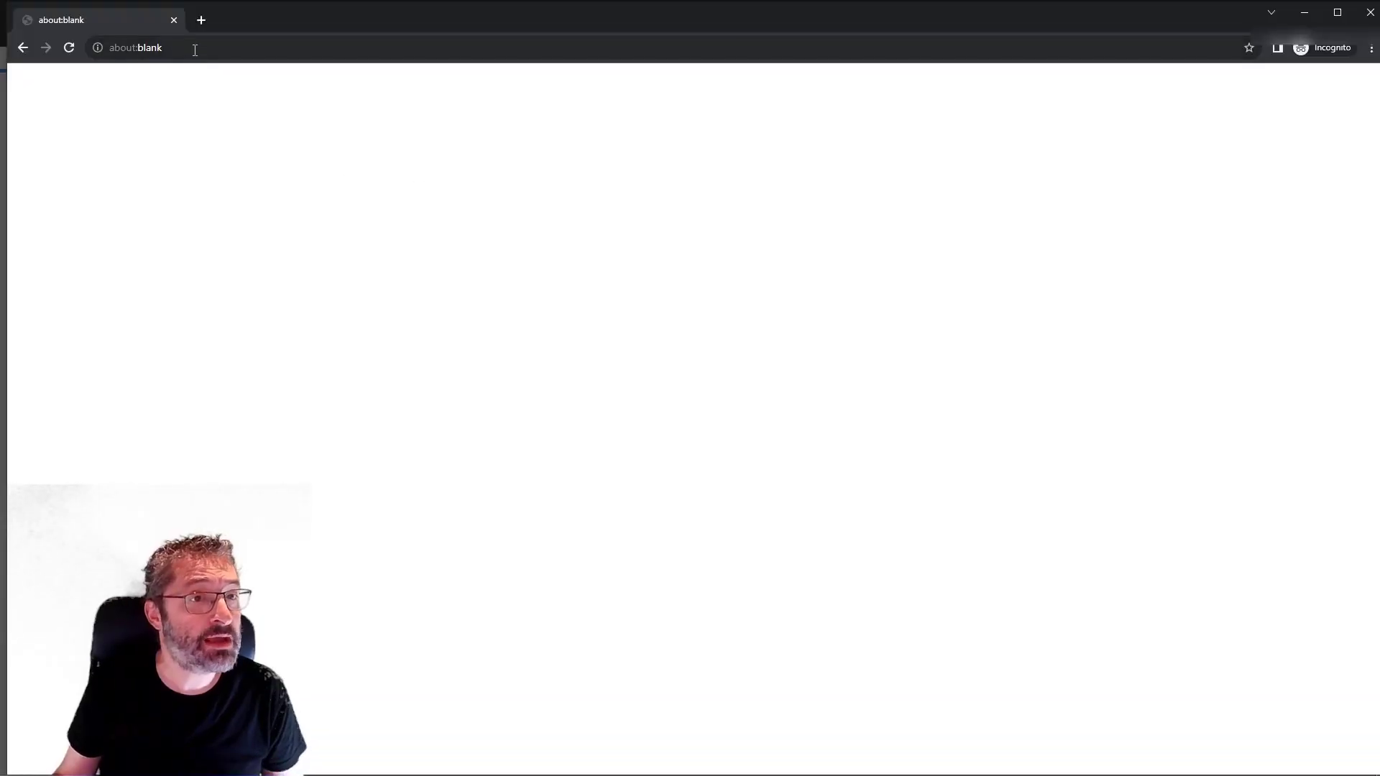
key(F12)
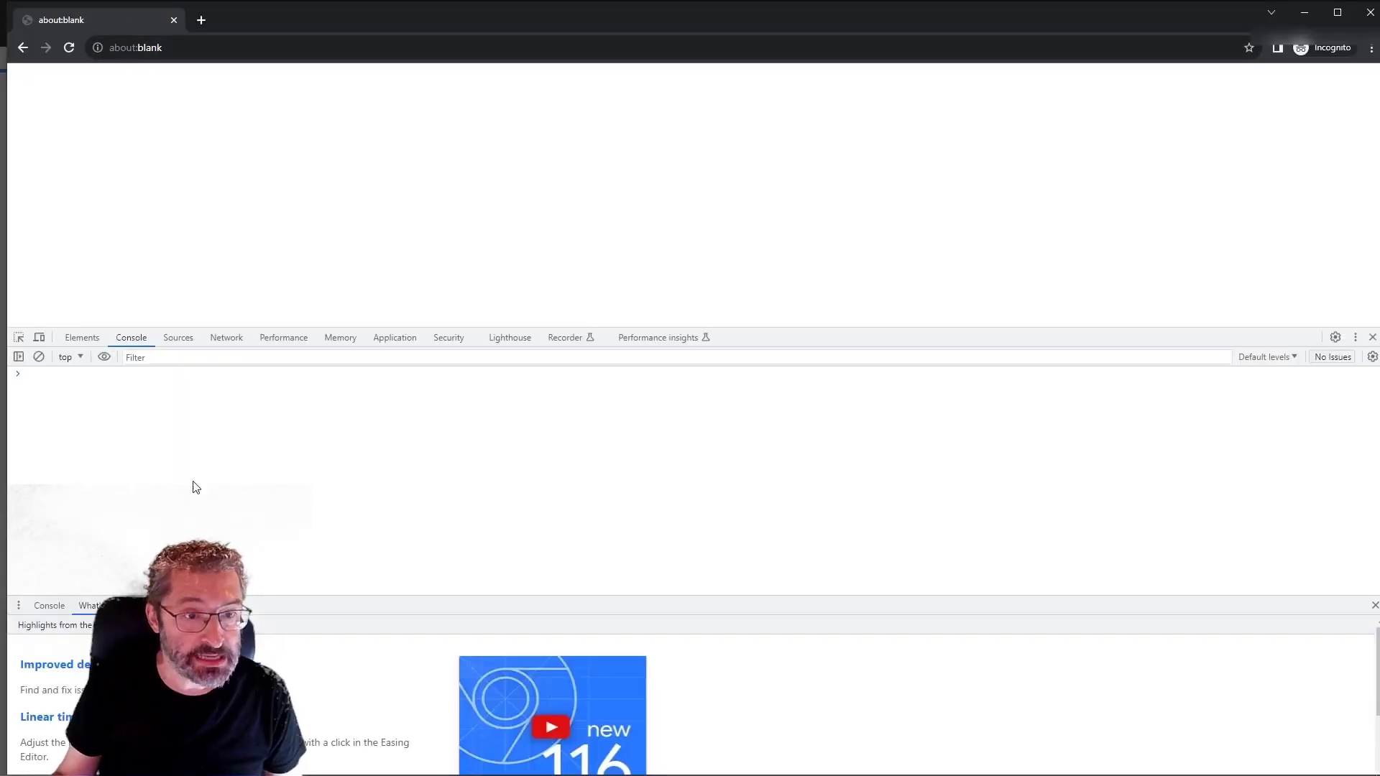
click(216, 338)
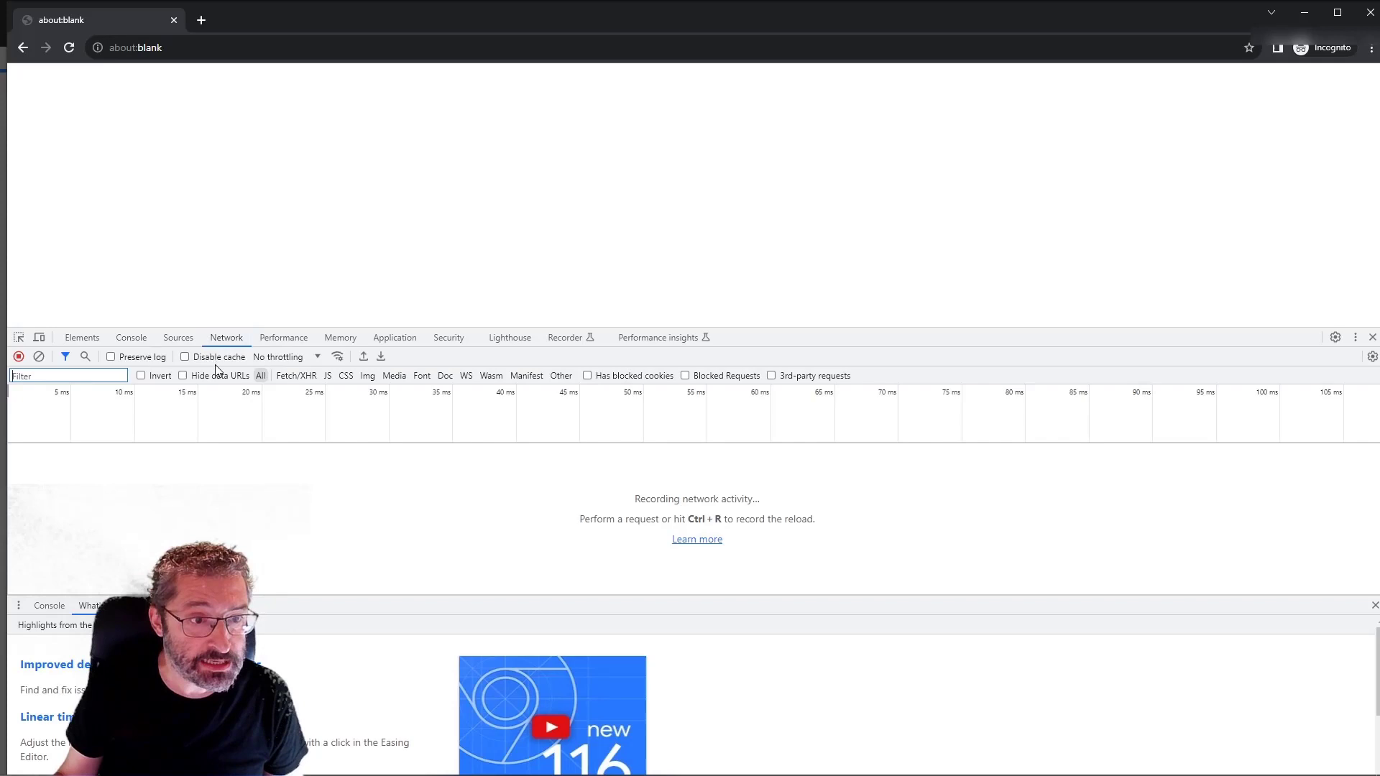
Turn on log preservation in the network monitor and load 85.215.168.38/arsys in the incognito window
click(121, 357)
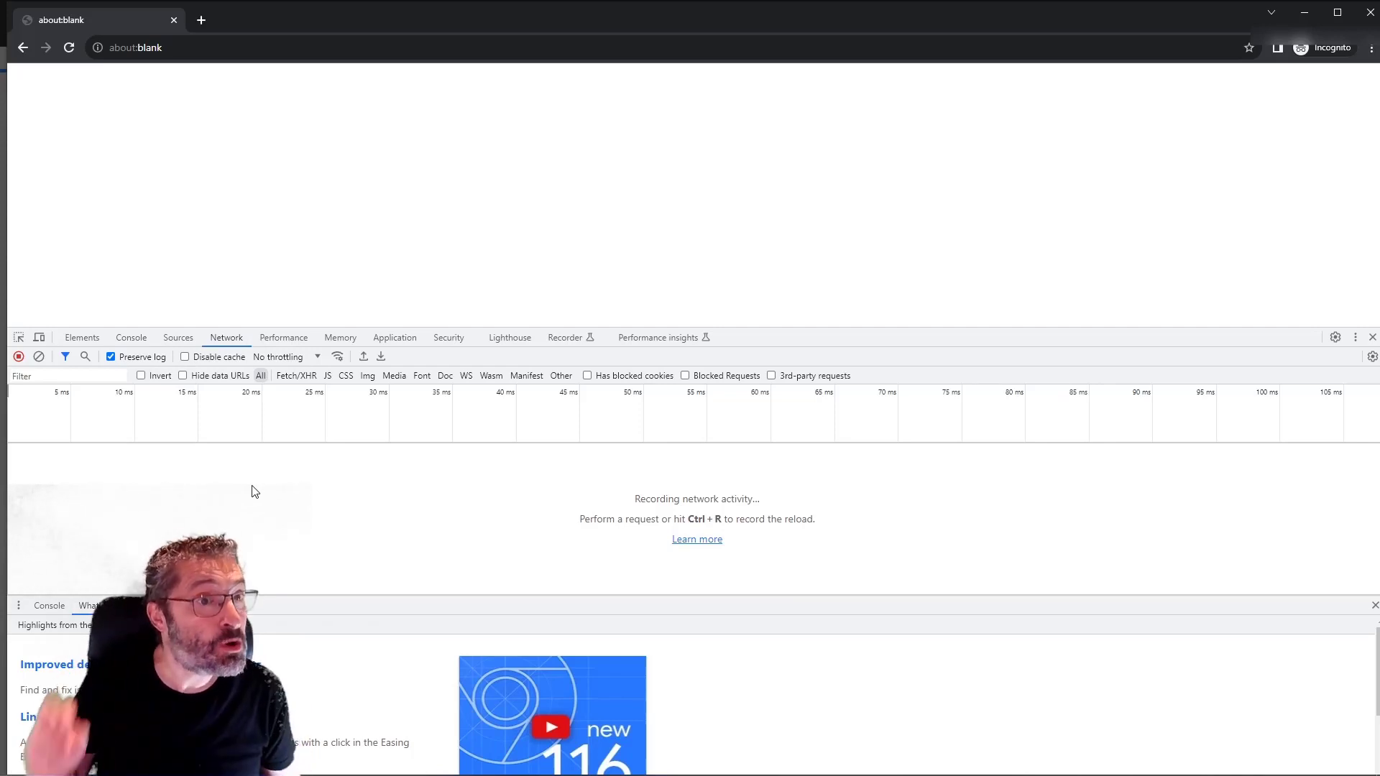
click(141, 48)
text(85.215.168.38/)
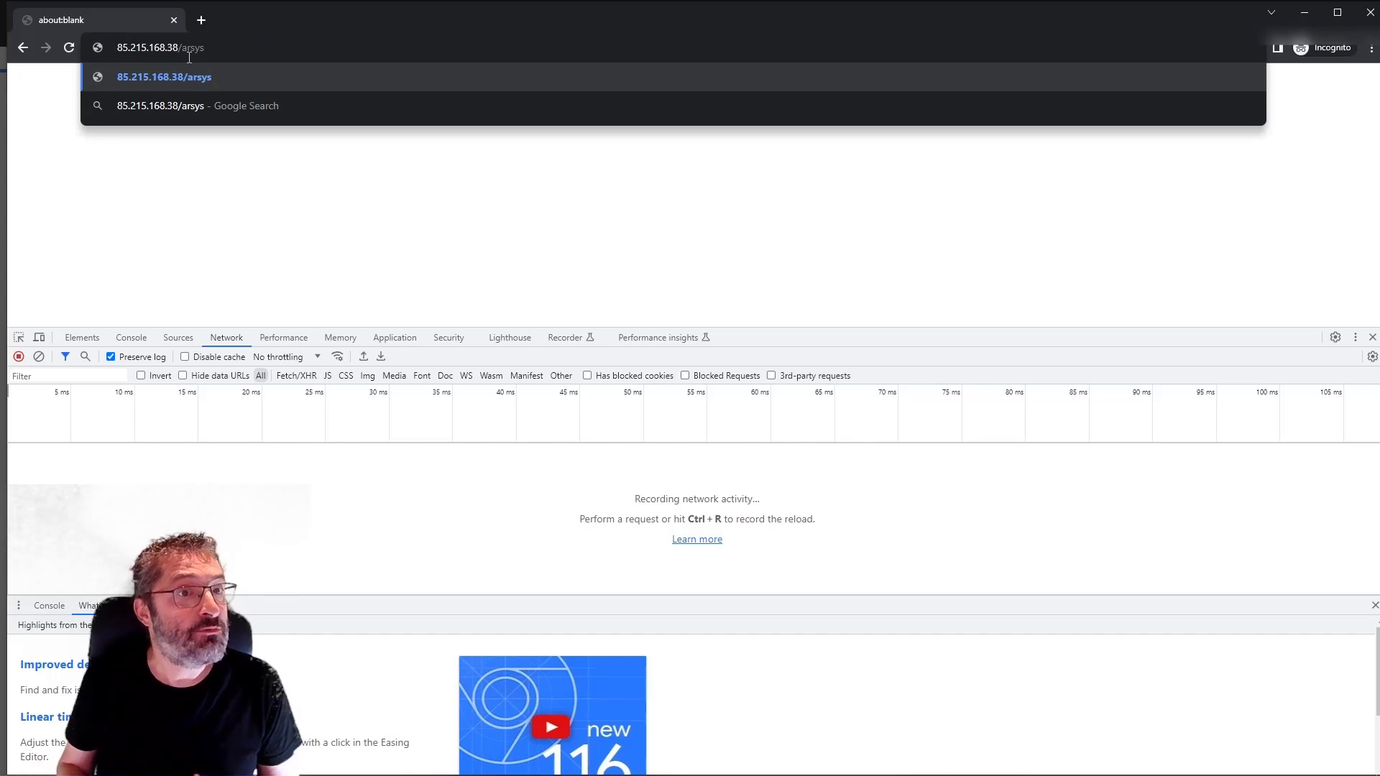
key(Return)
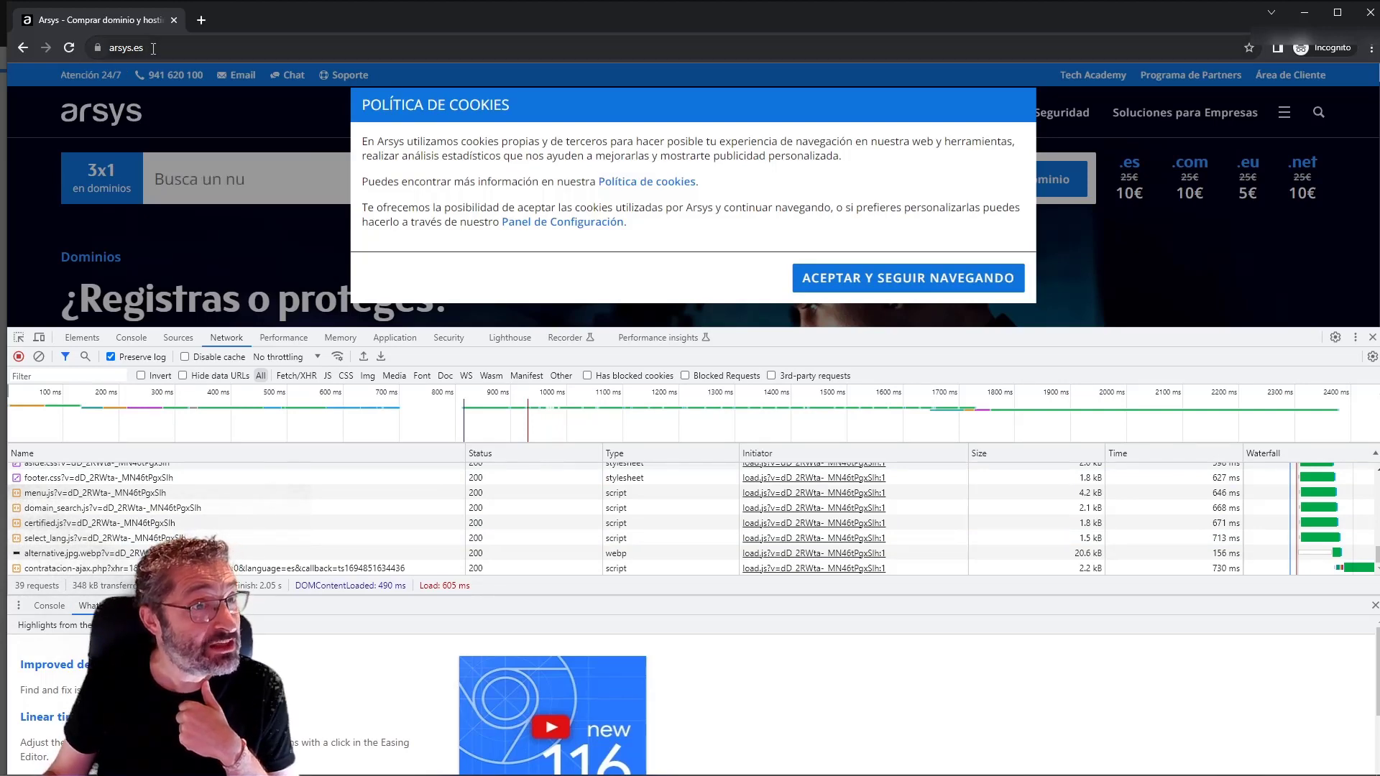
Examine the first recorded request, arsys, checking its request URL, status code and the Location response header
scroll(164, 523, up, 6)
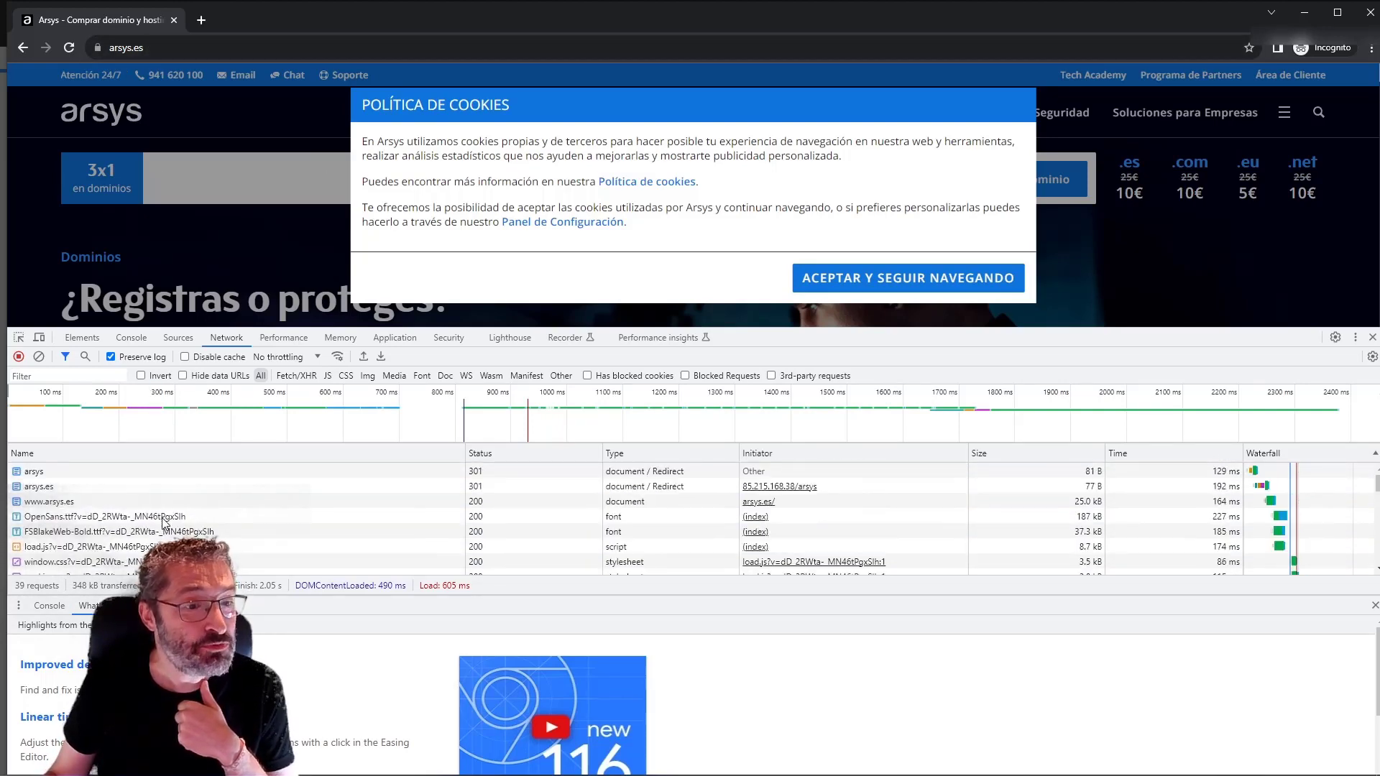
click(193, 475)
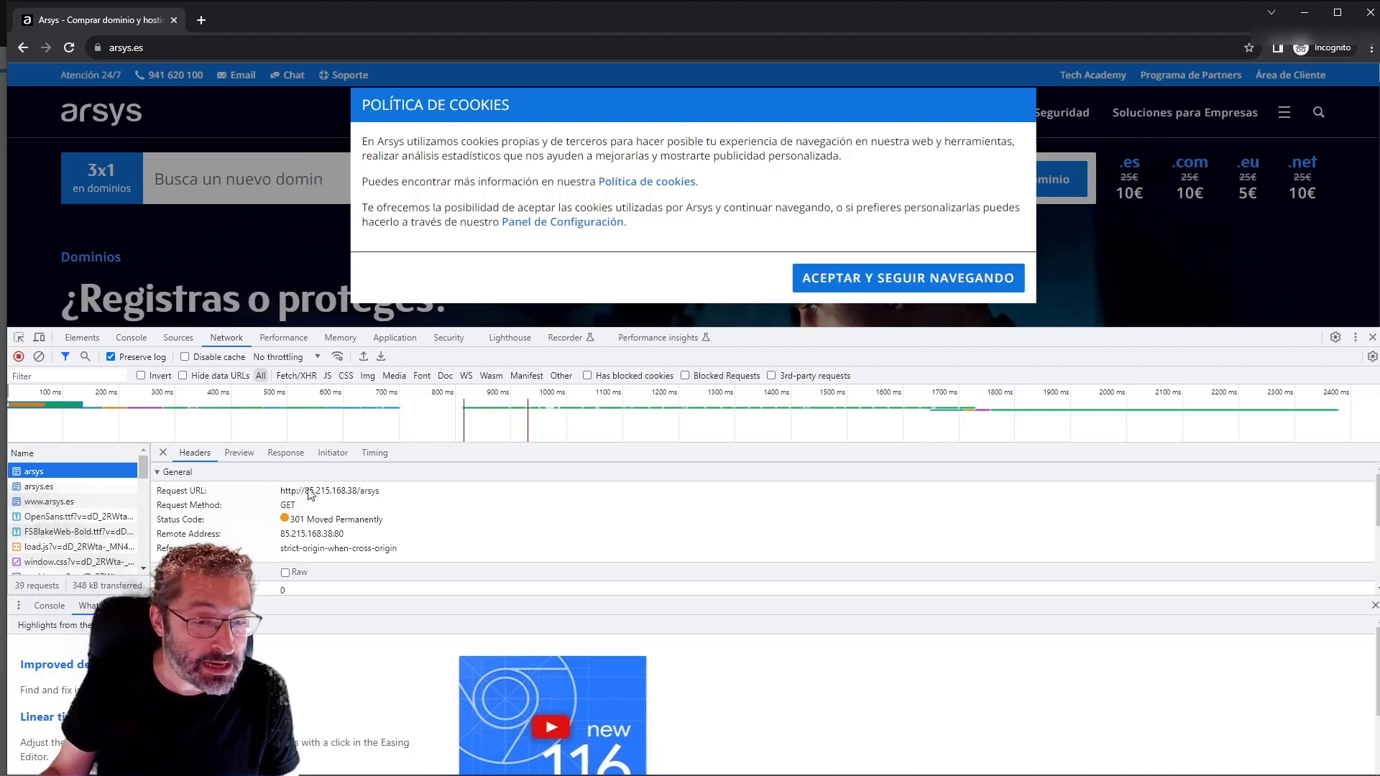
scroll(331, 495, down, 2)
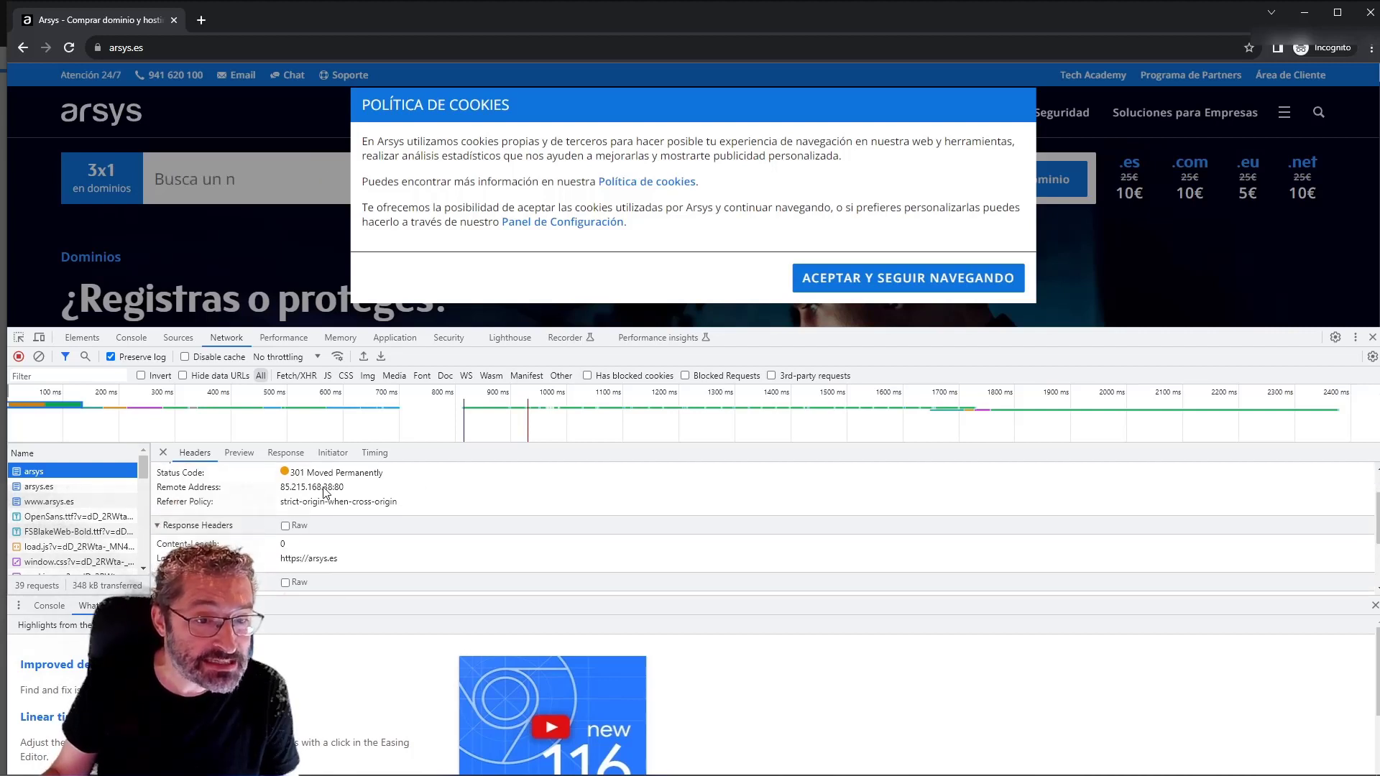
scroll(329, 494, up, 2)
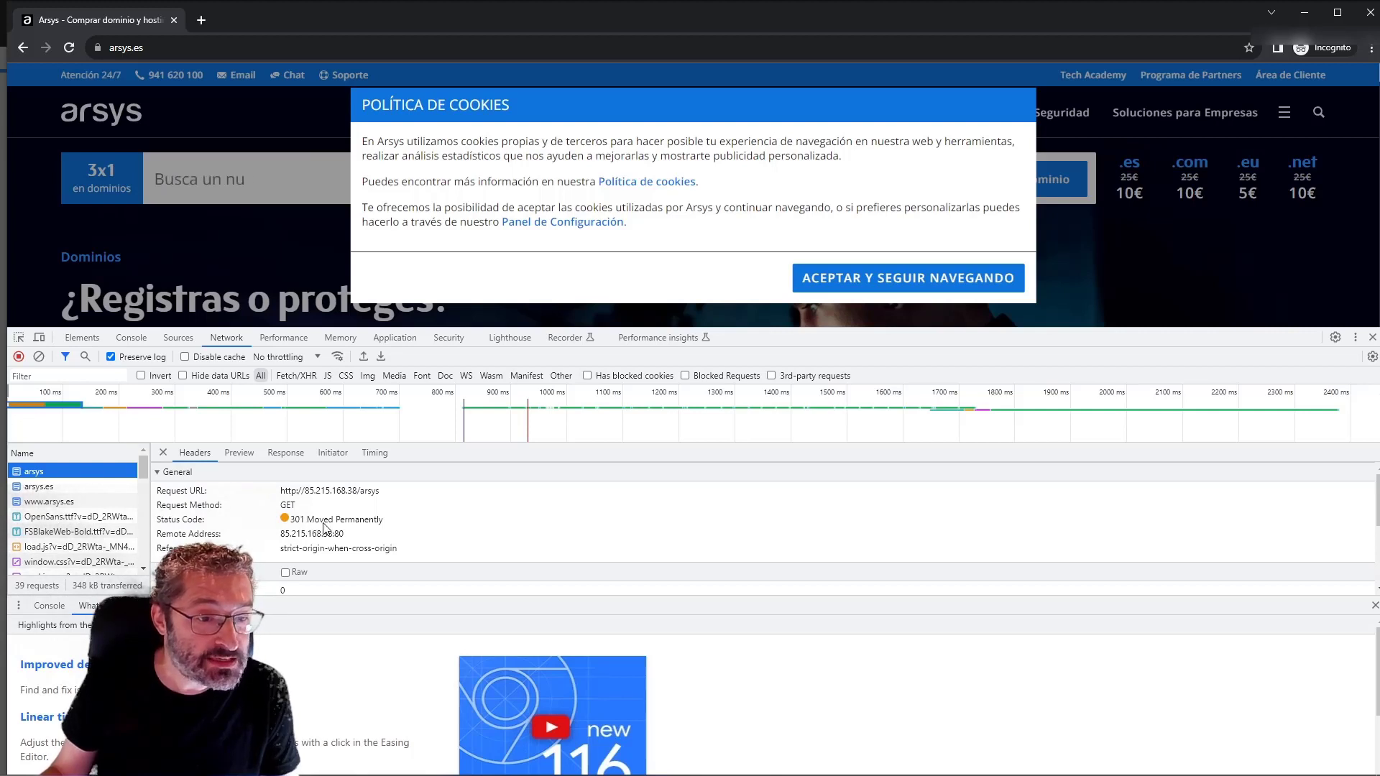
scroll(321, 529, down, 2)
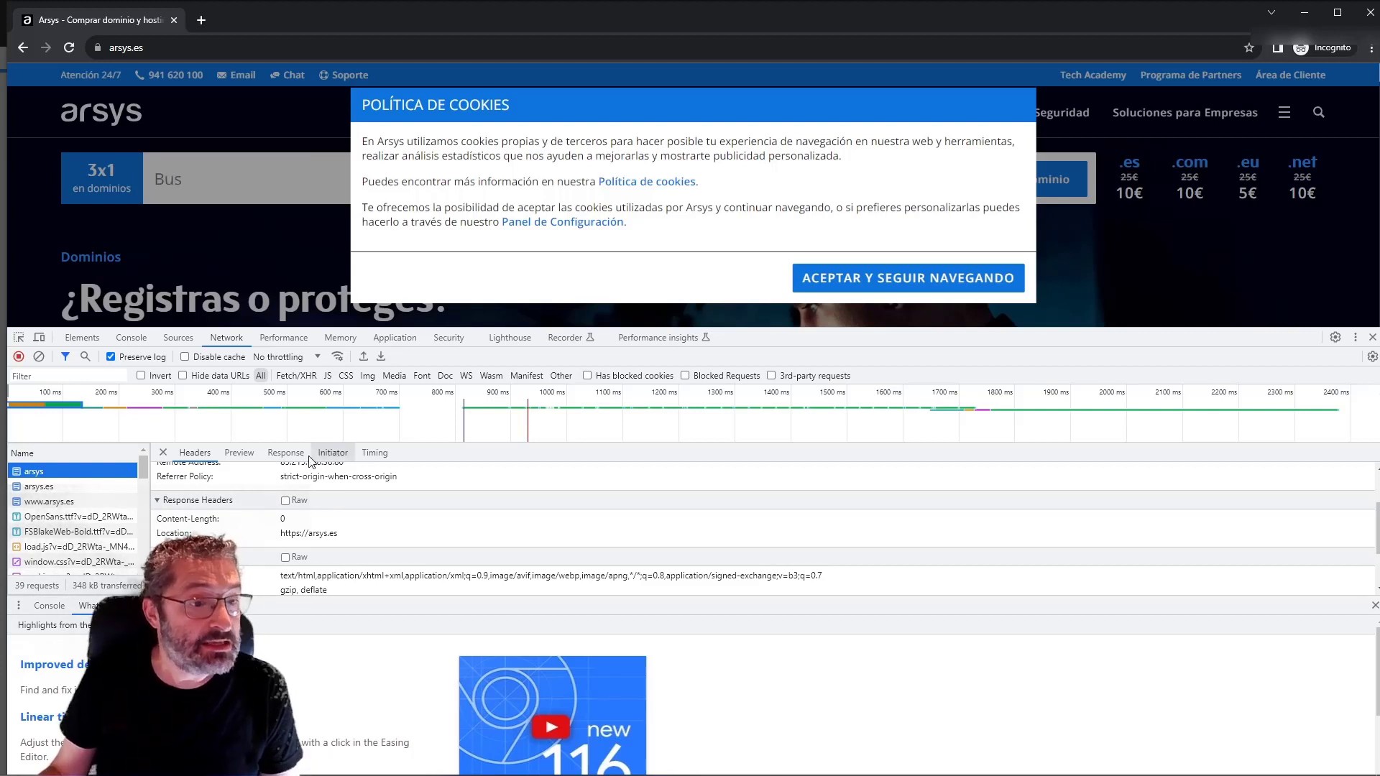
scroll(75, 499, down, 1)
scroll(74, 499, down, 5)
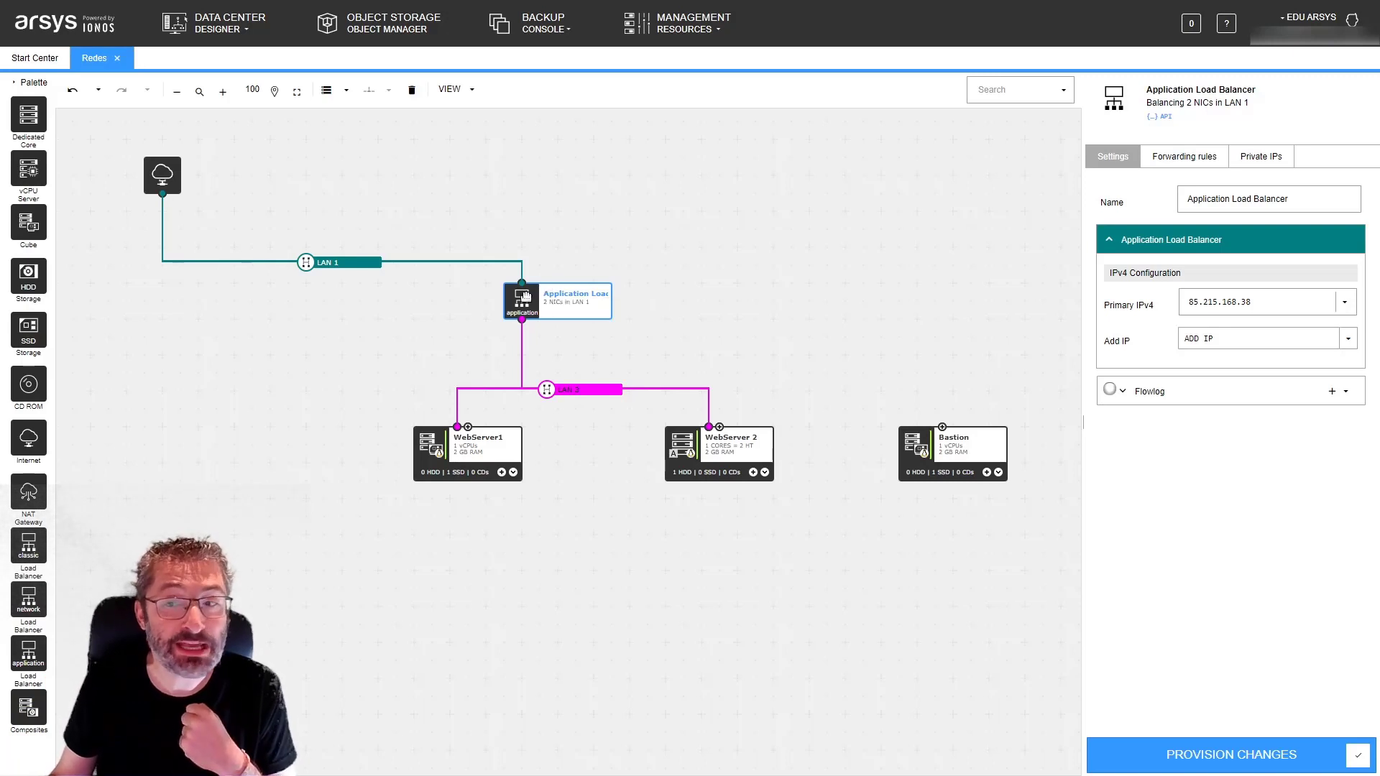
Add a Static HTTP rule to the load balancer's public forwarding rule, naming it static with status code 200
click(1185, 157)
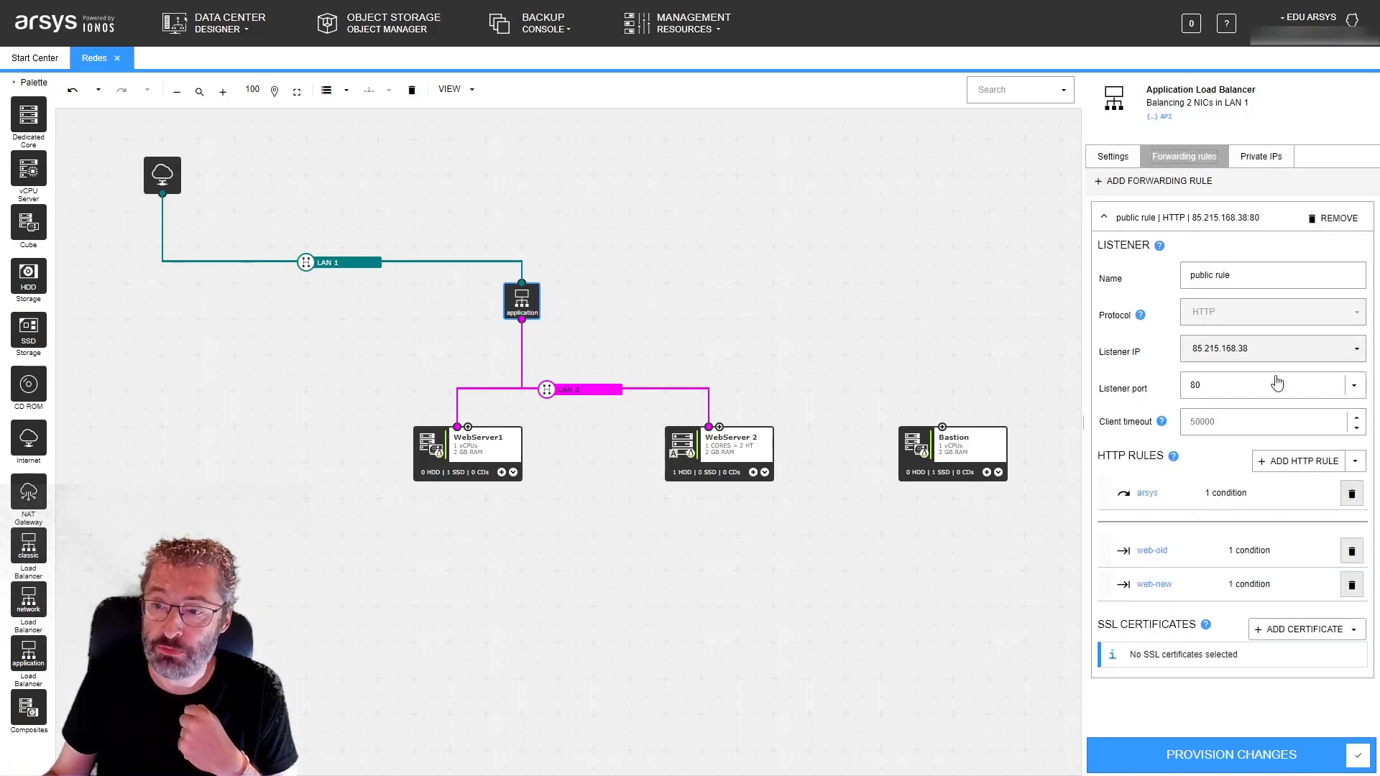
click(1312, 462)
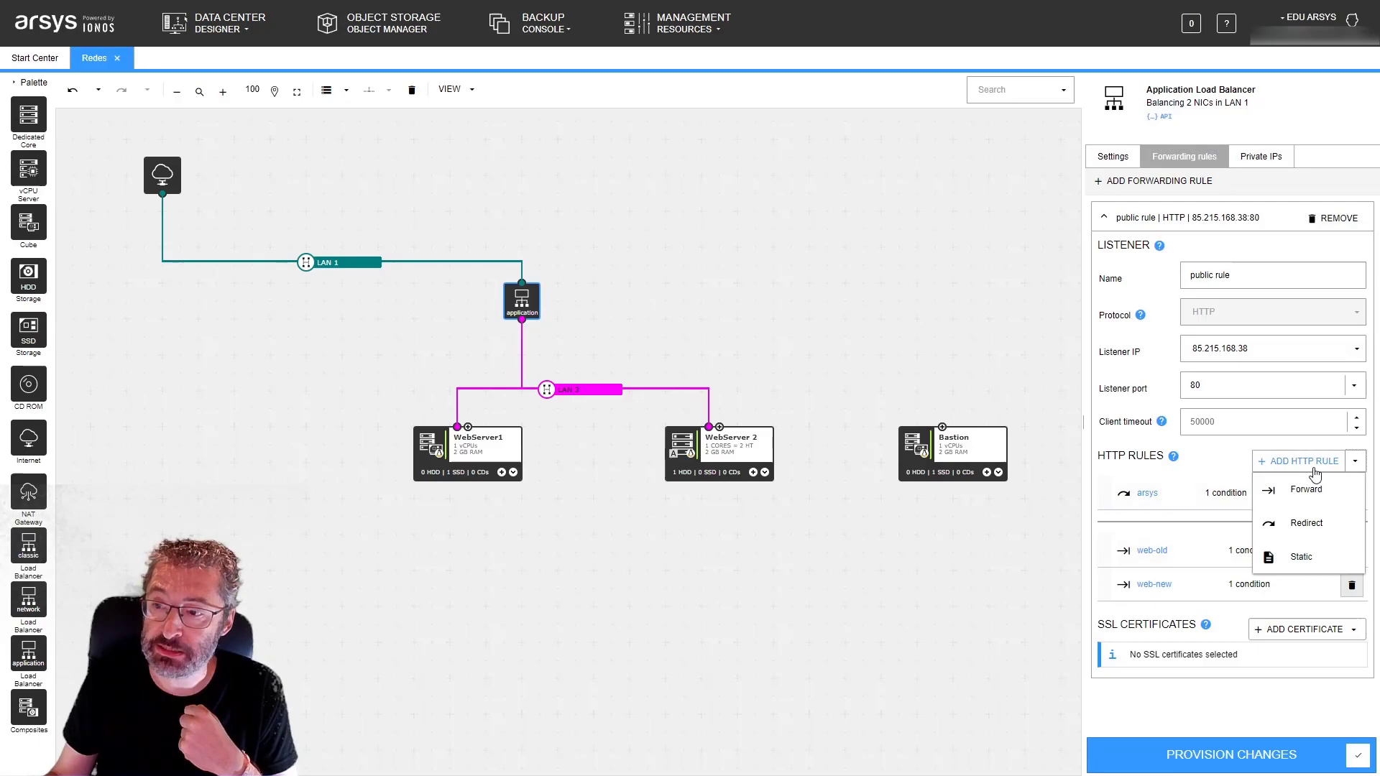
click(1327, 555)
drag(597, 272, 387, 250)
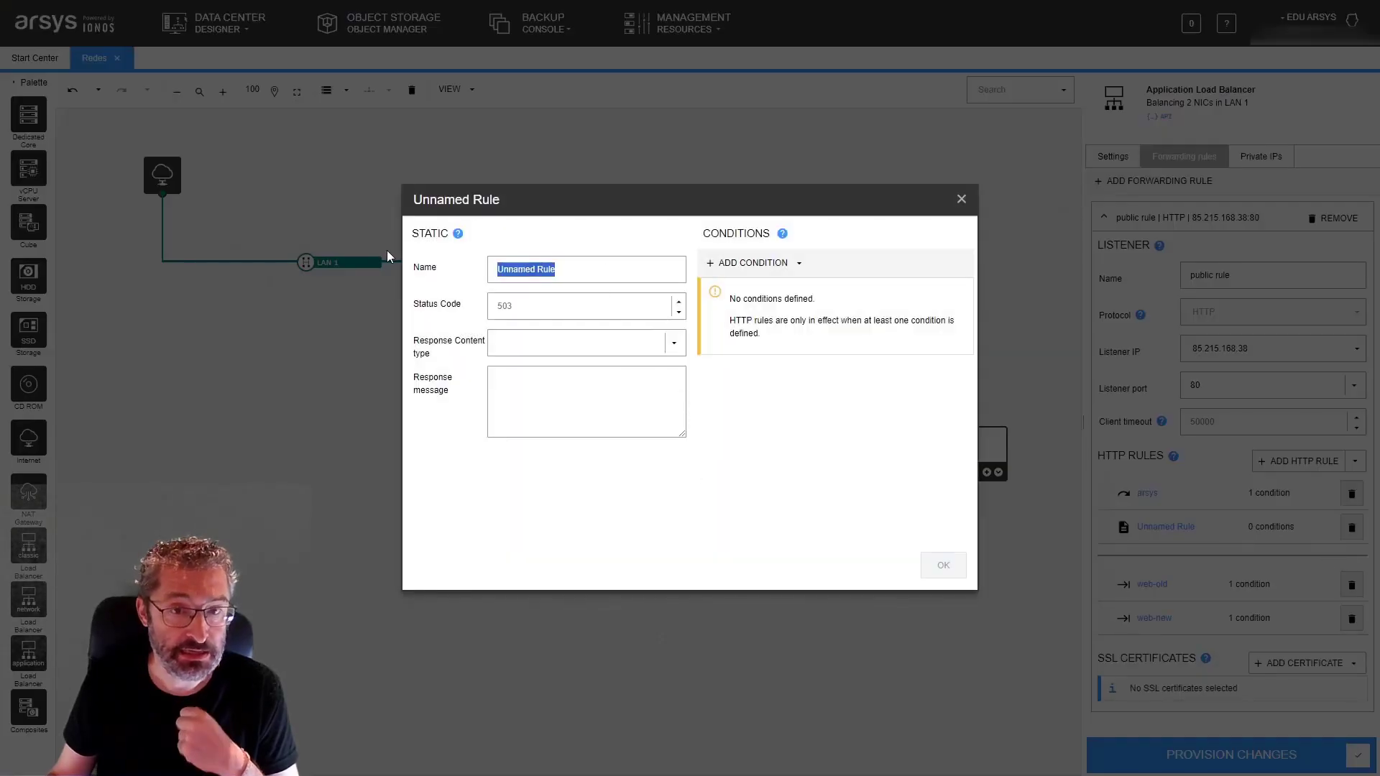
text(static)
key(Tab)
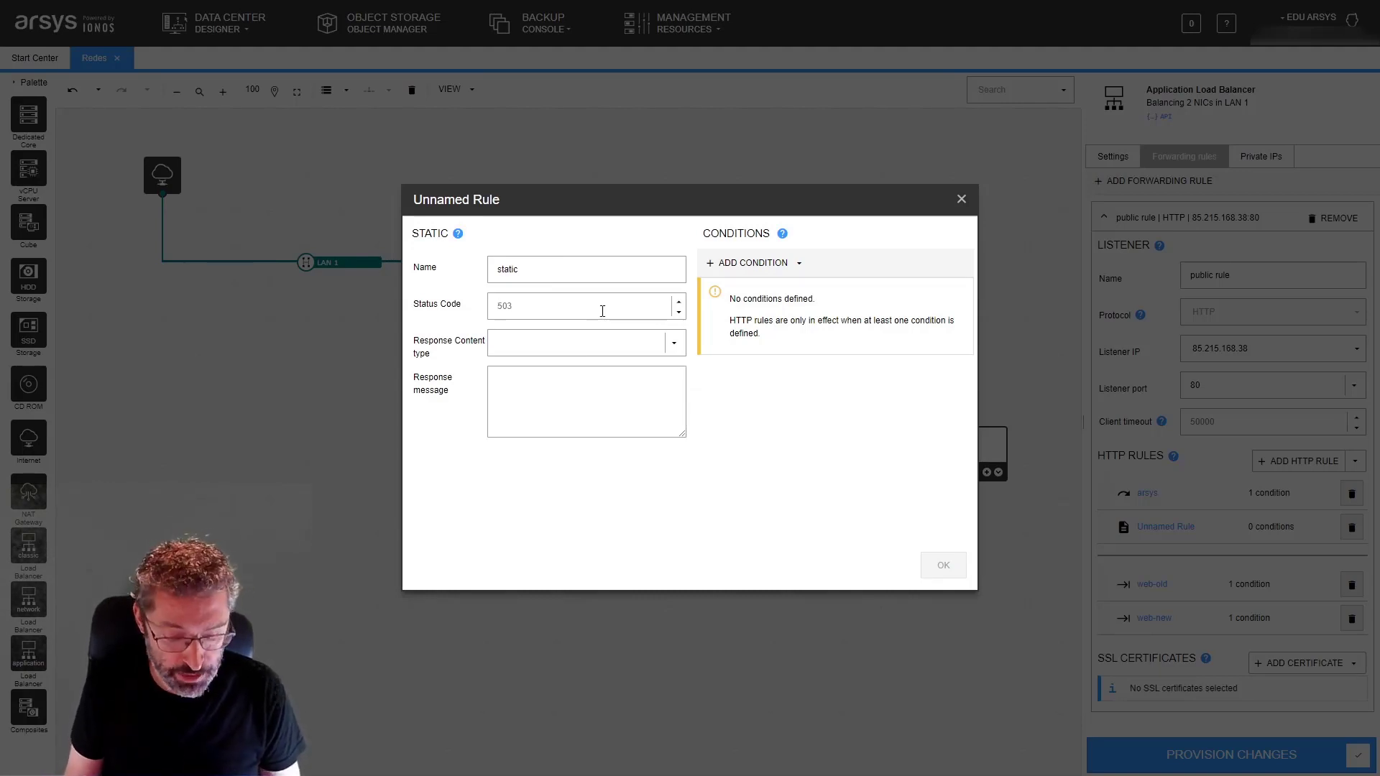
text(50)
text(3)
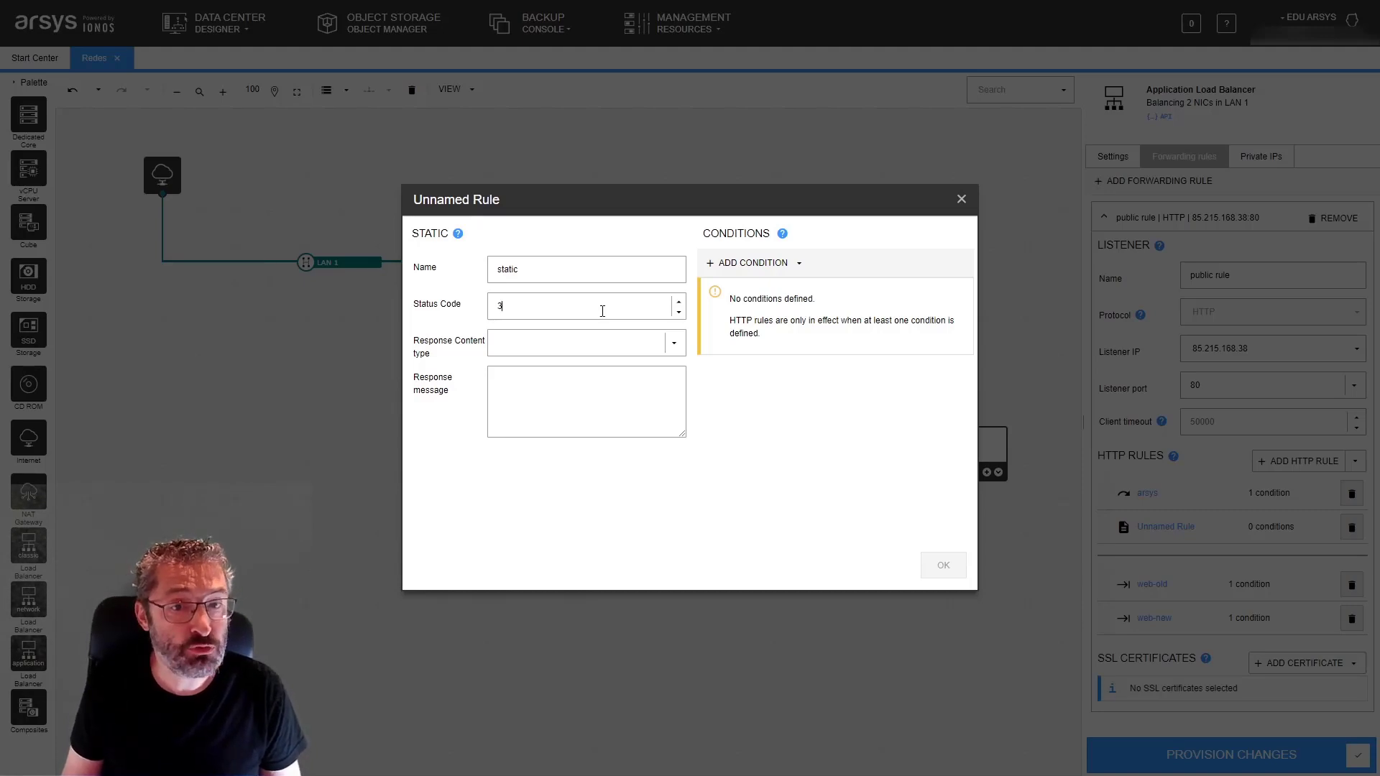
text(03)
text(200)
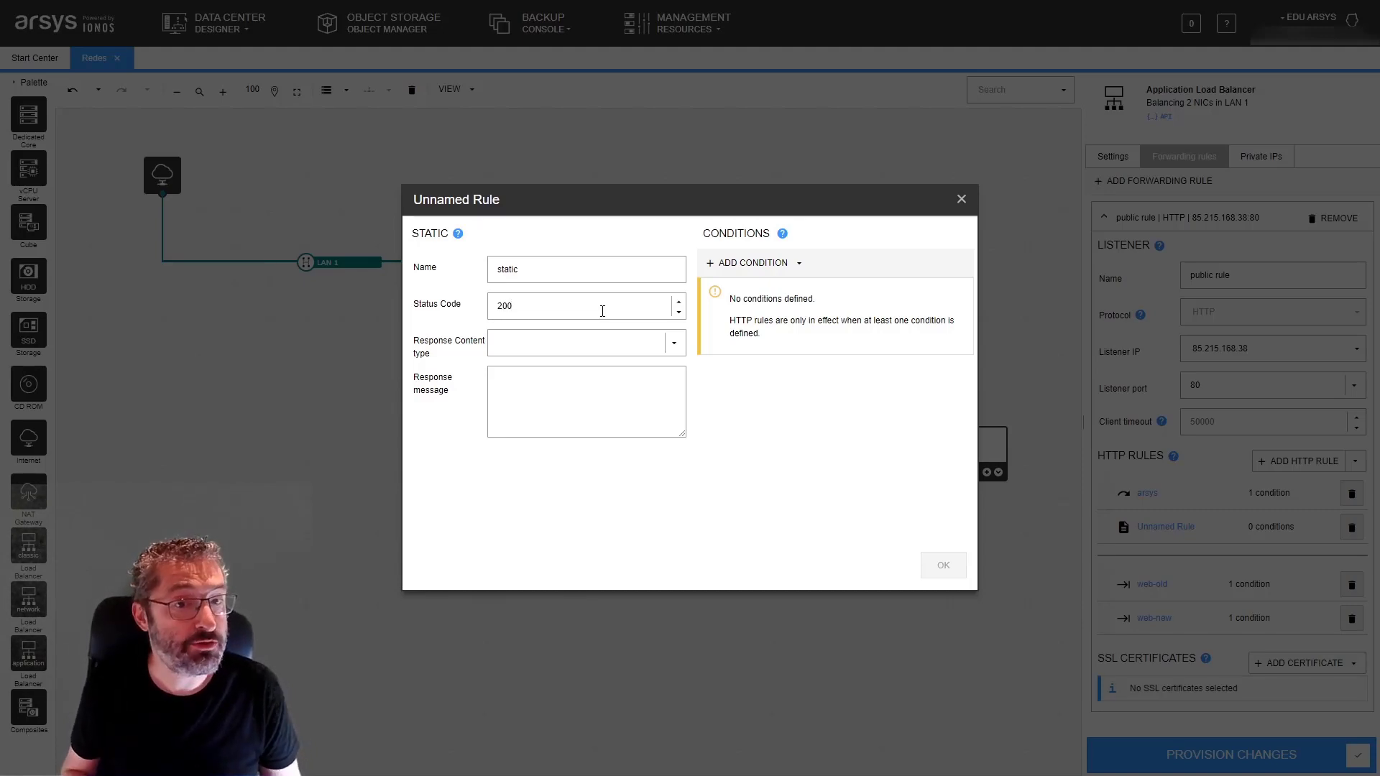
Set the static rule's response content type to application/json and its response message to { "ok": true }
click(674, 344)
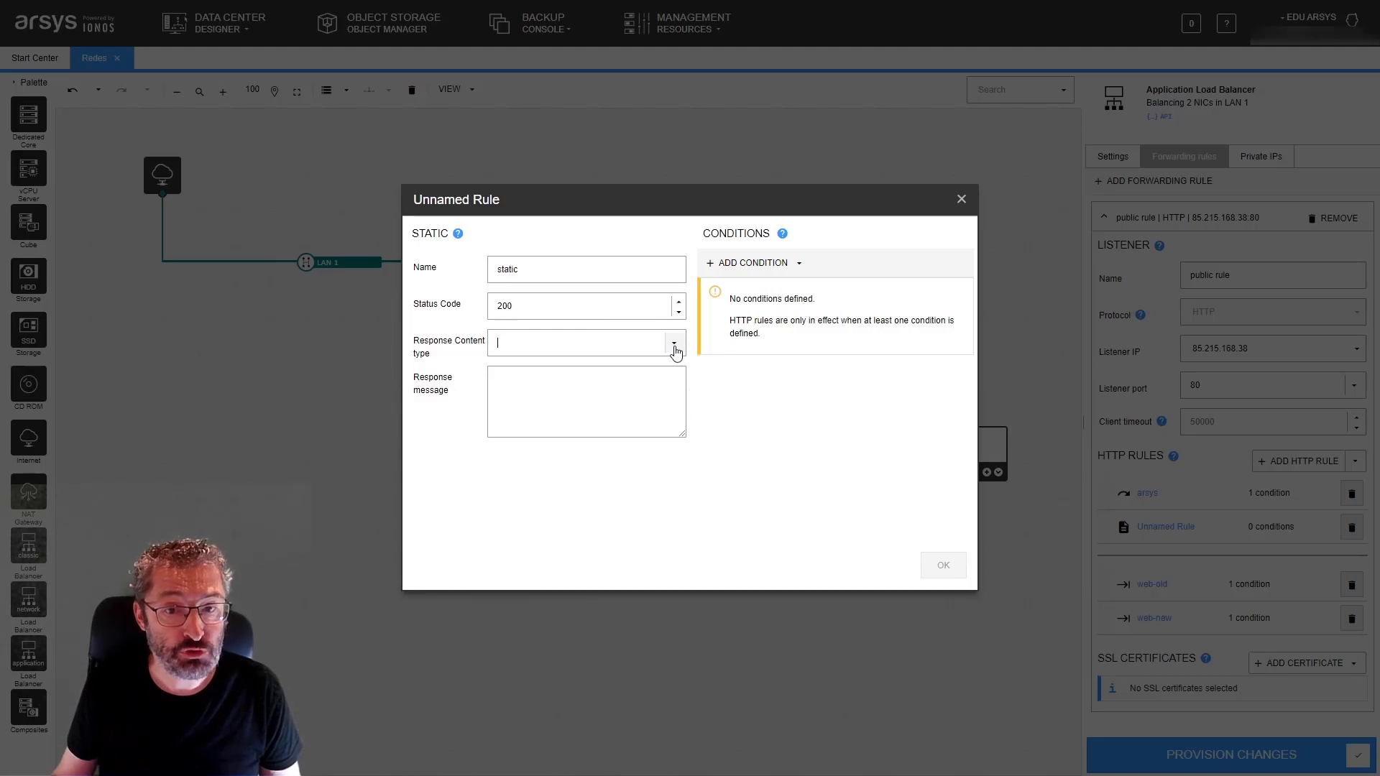
click(635, 349)
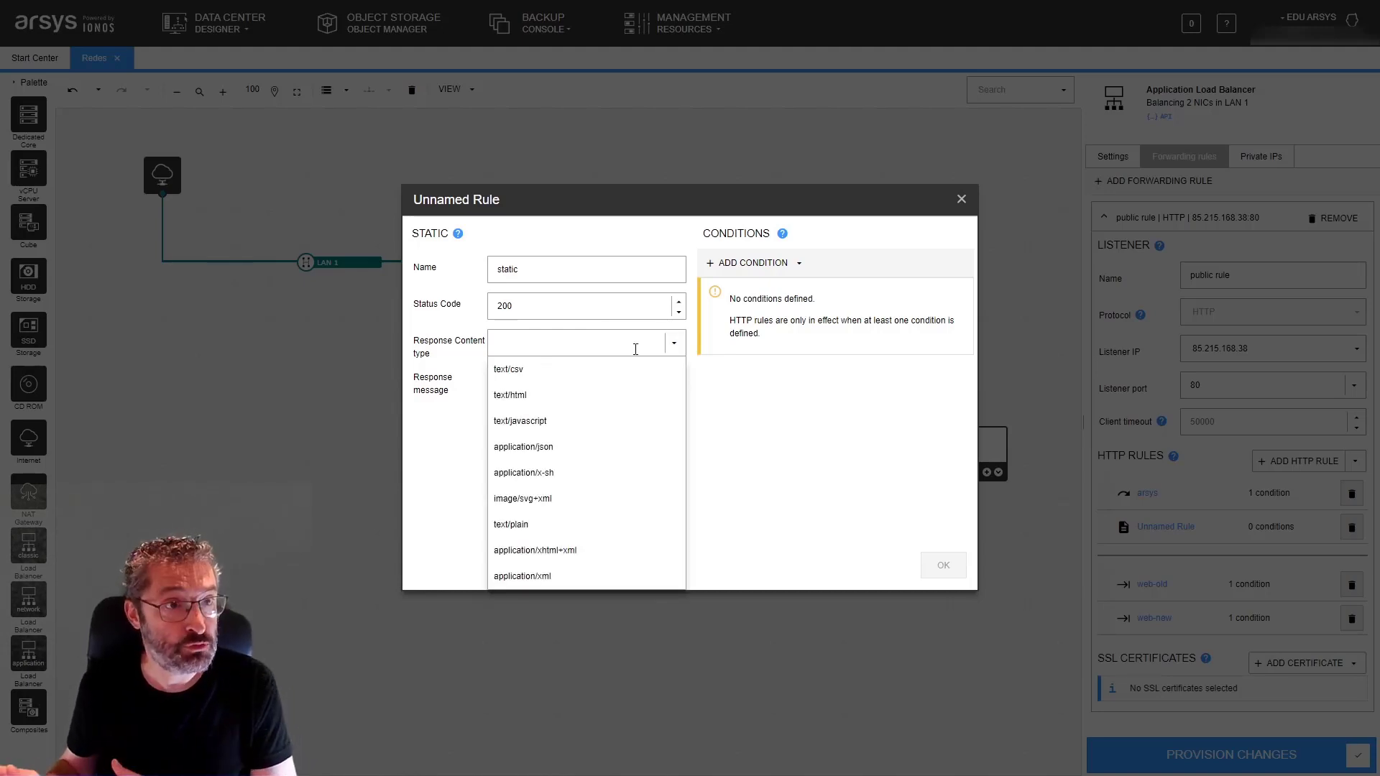
click(548, 448)
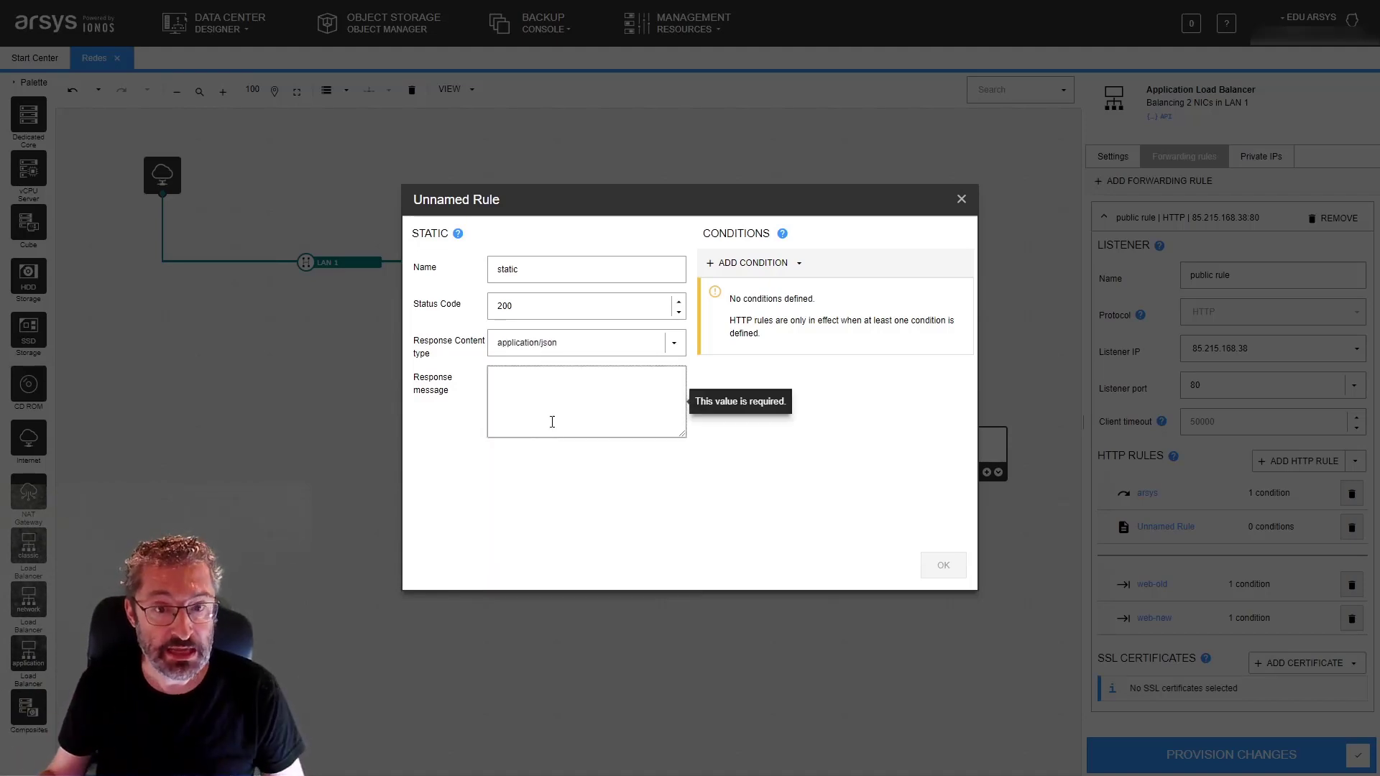
text({)
key(Return)
text(})
key(Up)
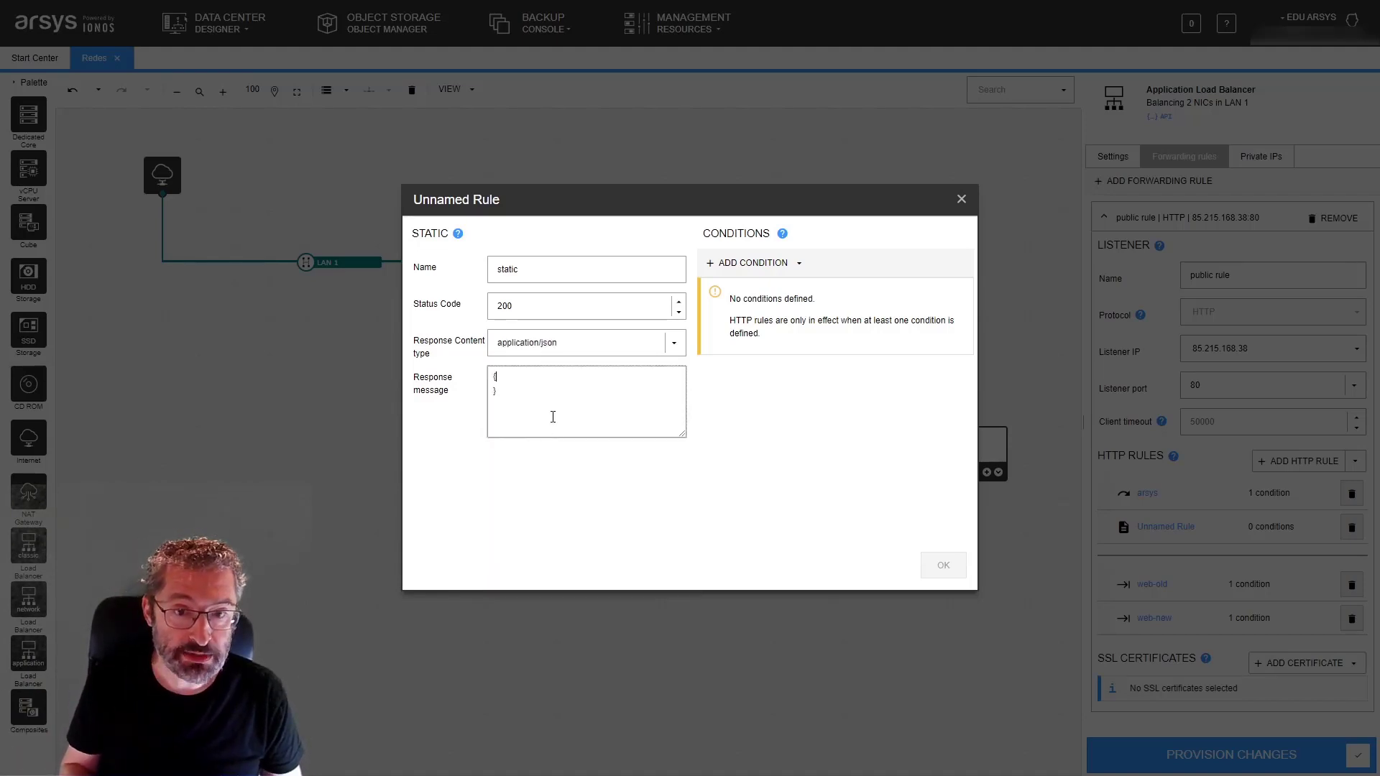
key(Return)
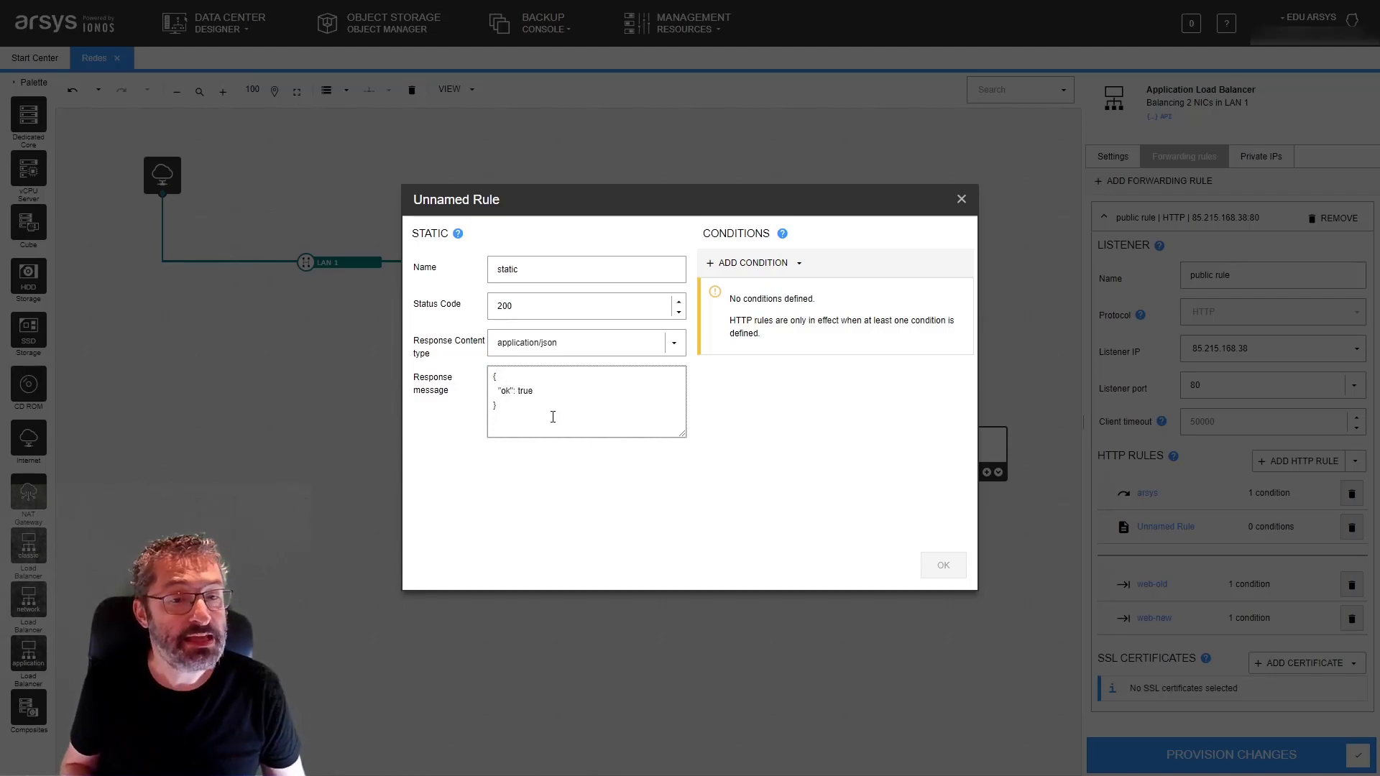
Add a condition to the static rule that the path starts with /static, and confirm the rule
click(797, 263)
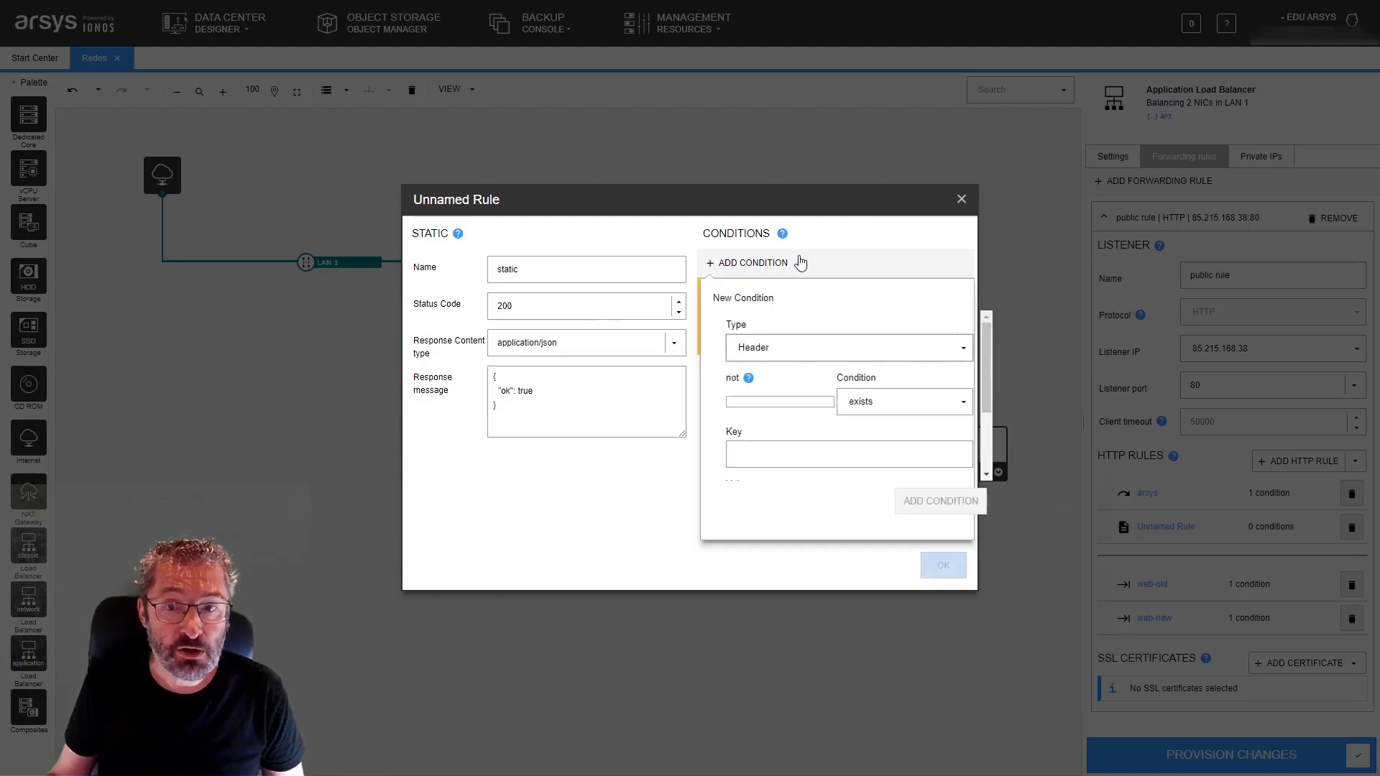
click(807, 358)
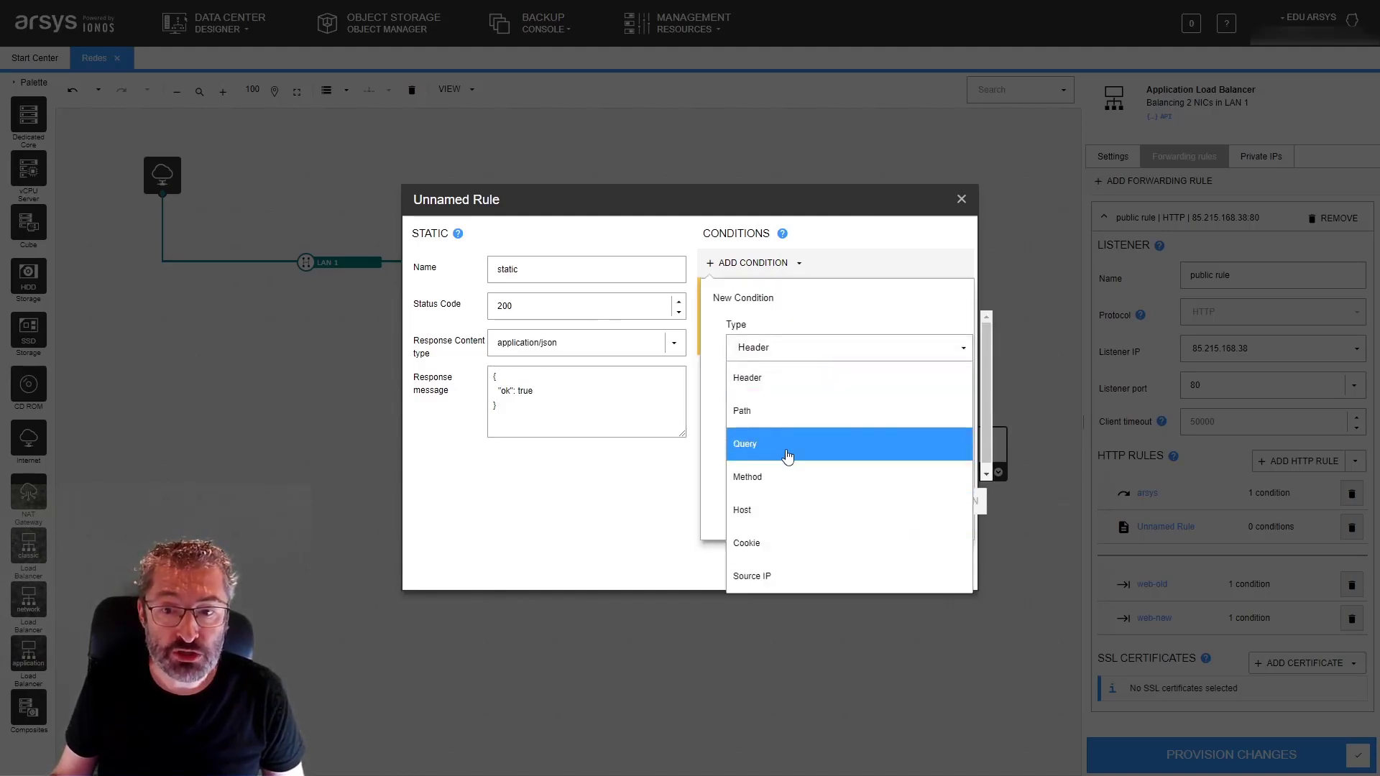
click(785, 423)
click(816, 404)
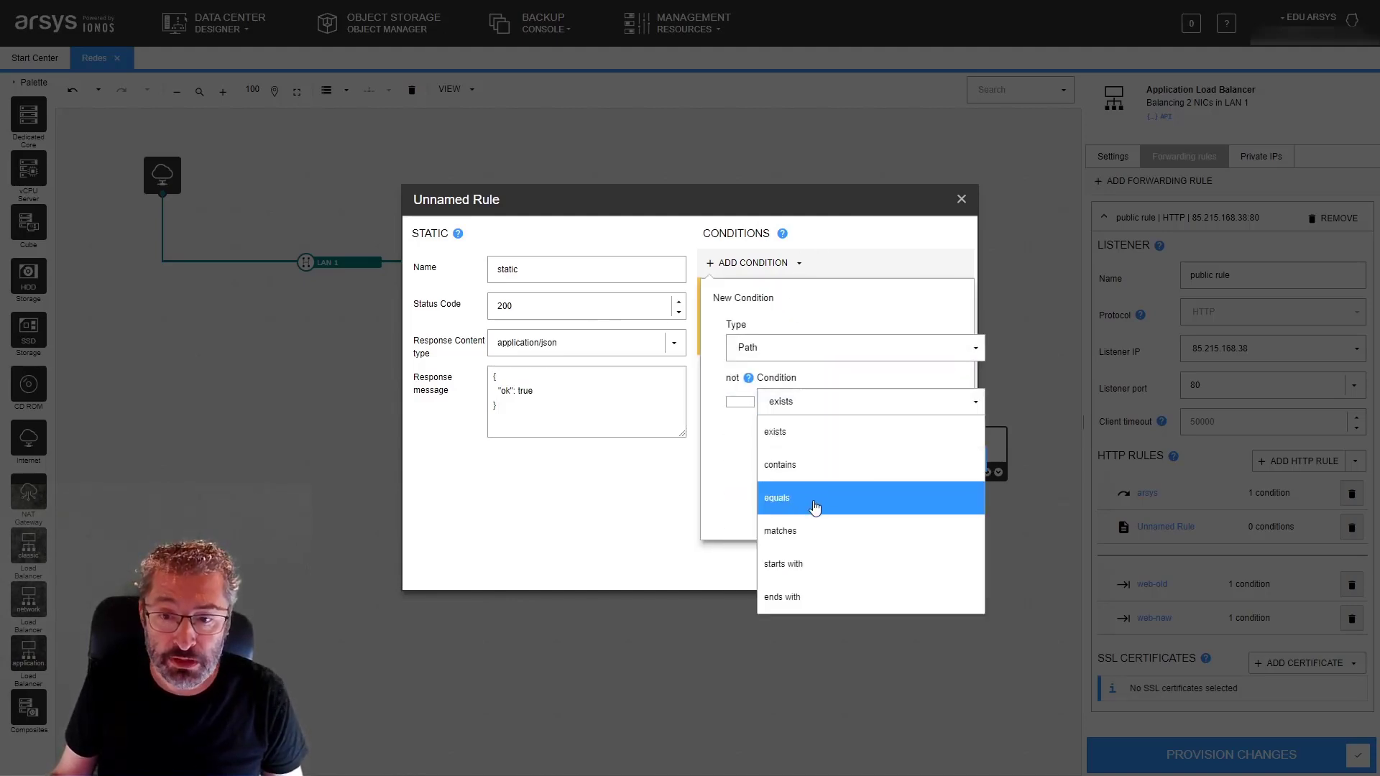
click(819, 564)
click(807, 464)
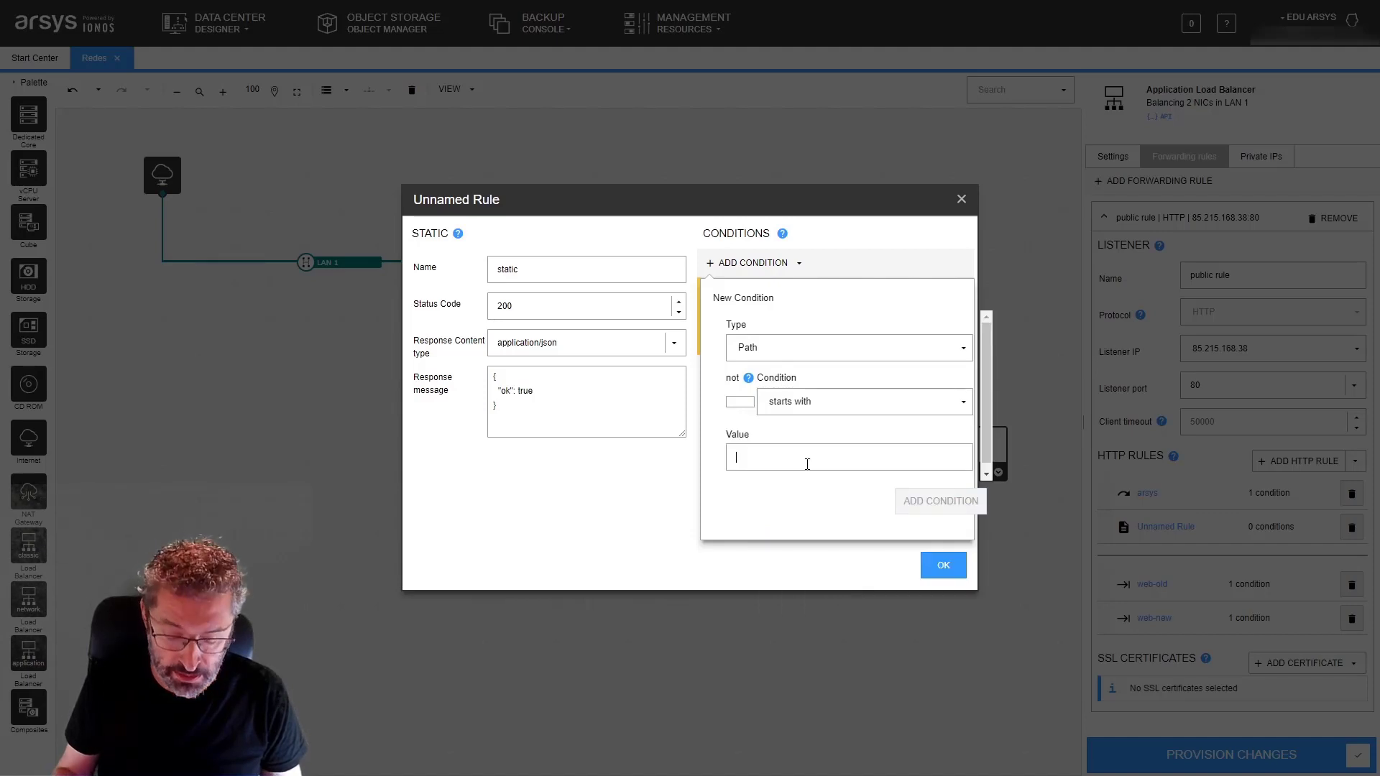
text(/static)
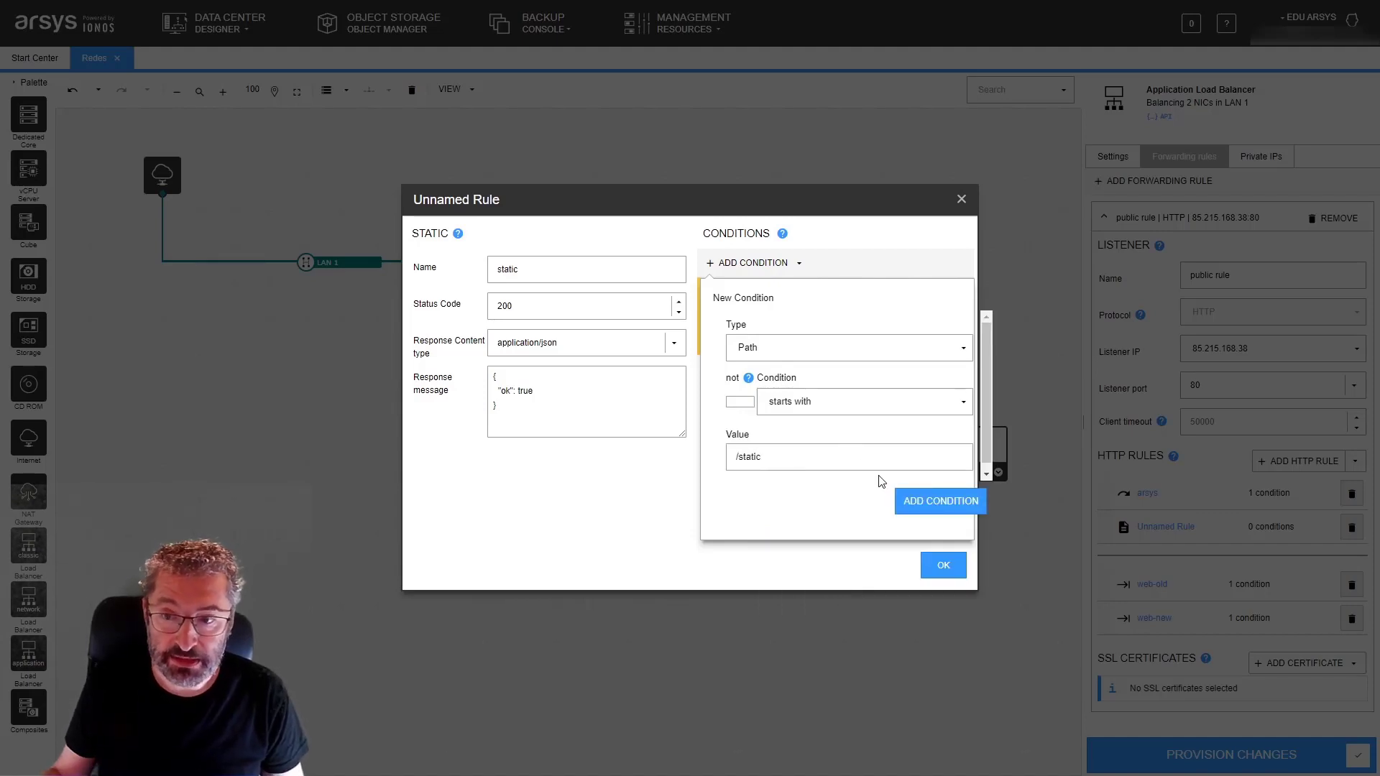
click(923, 509)
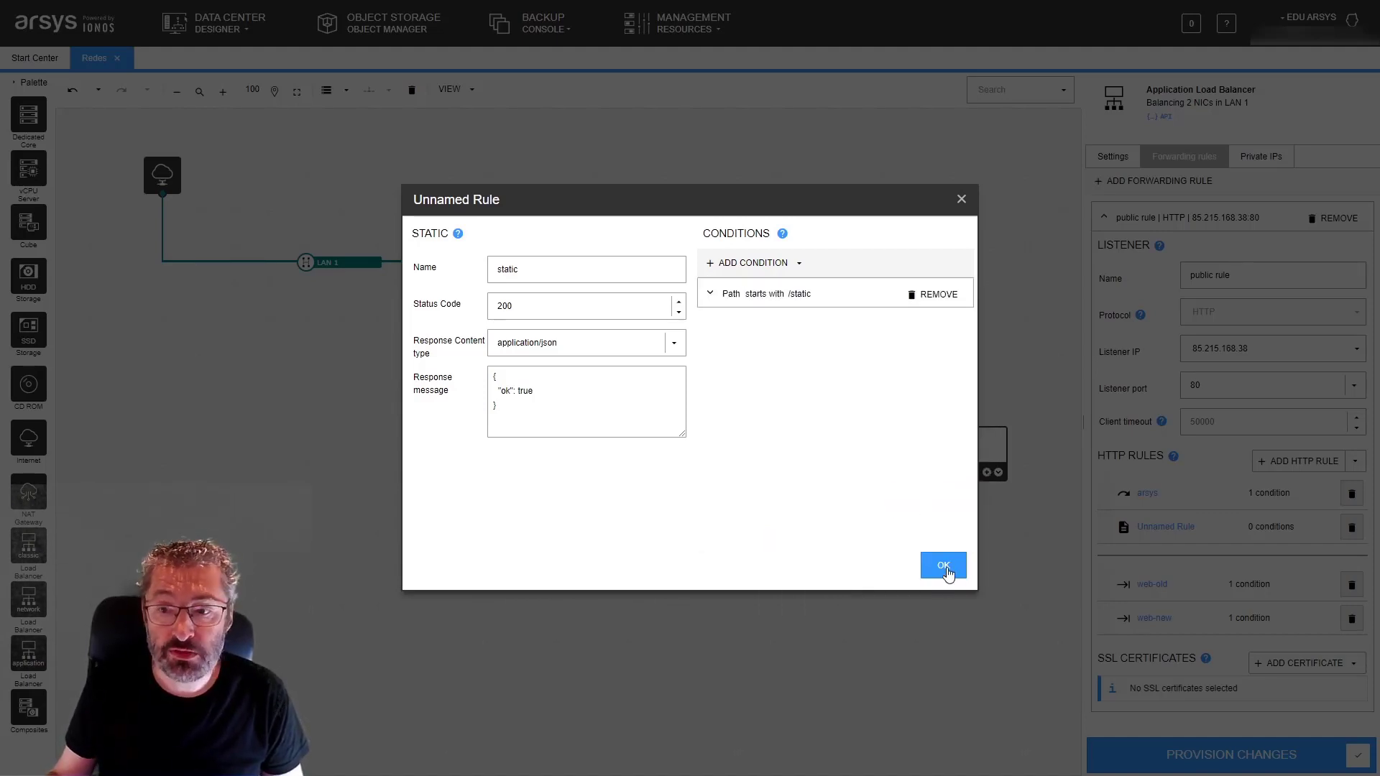
click(944, 565)
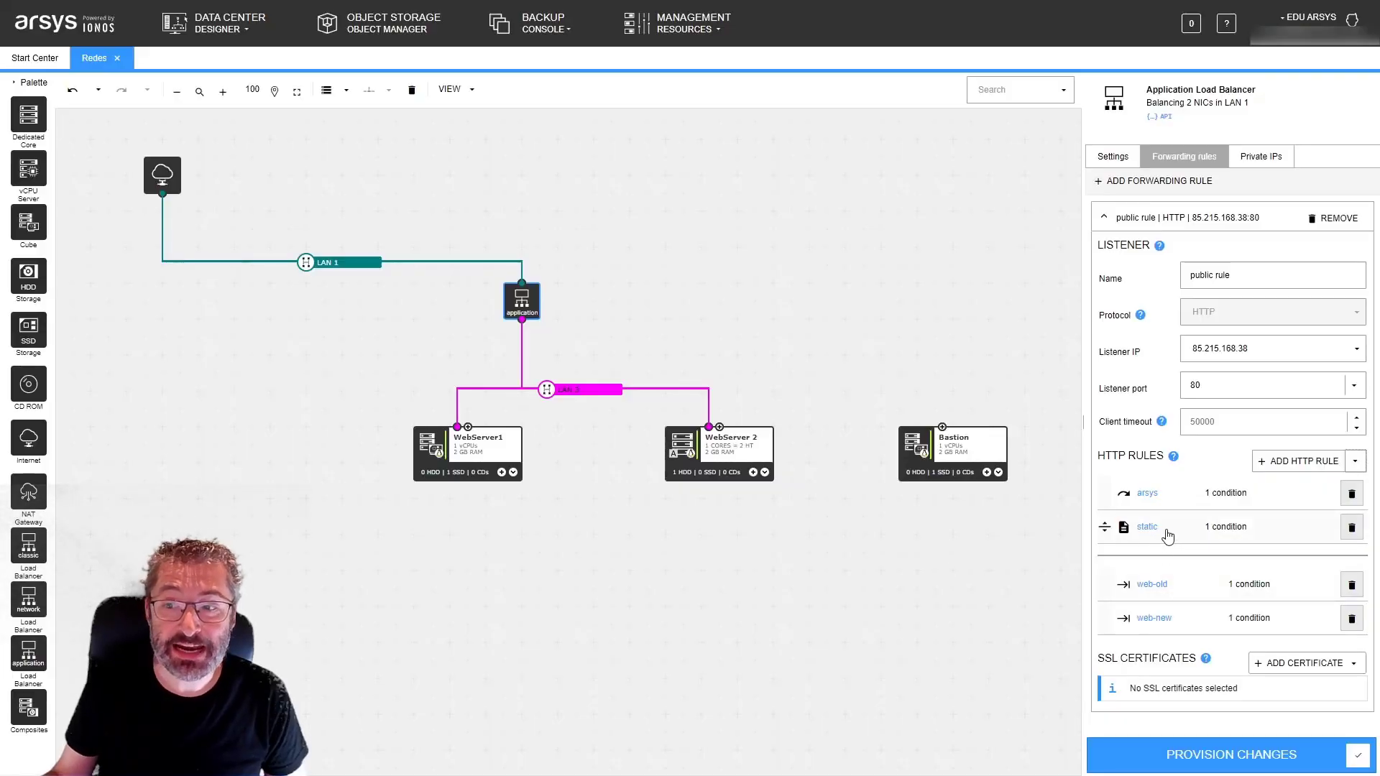
Provision the data center changes despite the listed validation warnings and dismiss the completion notice
click(1246, 761)
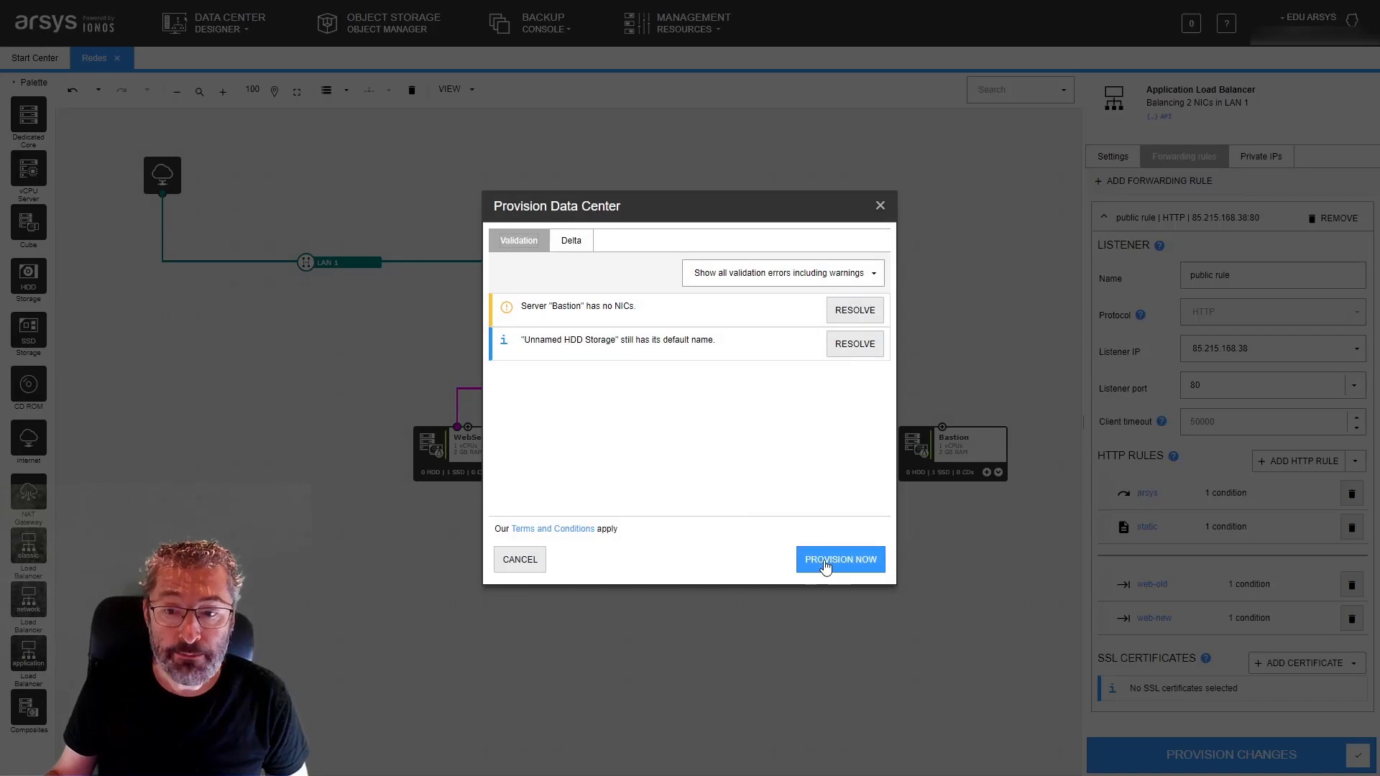
click(825, 564)
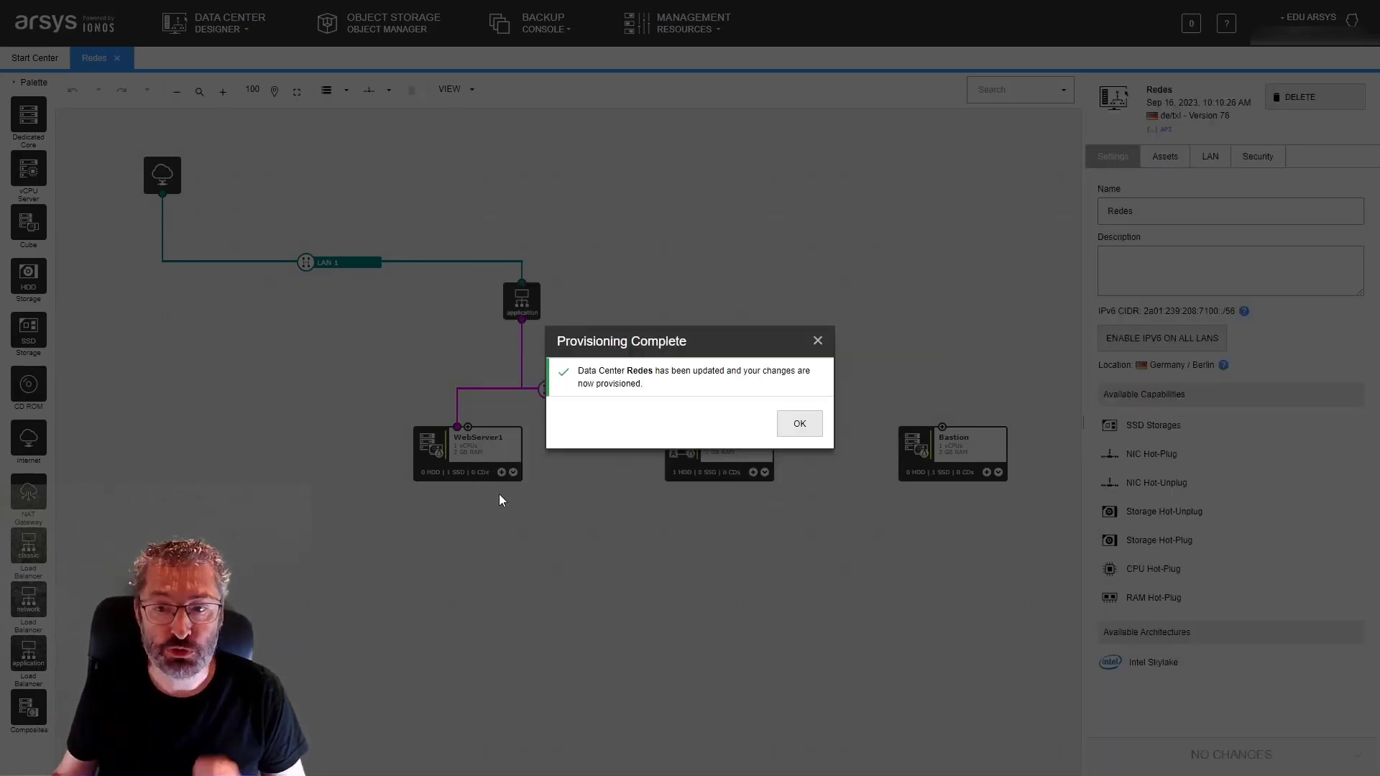
click(804, 424)
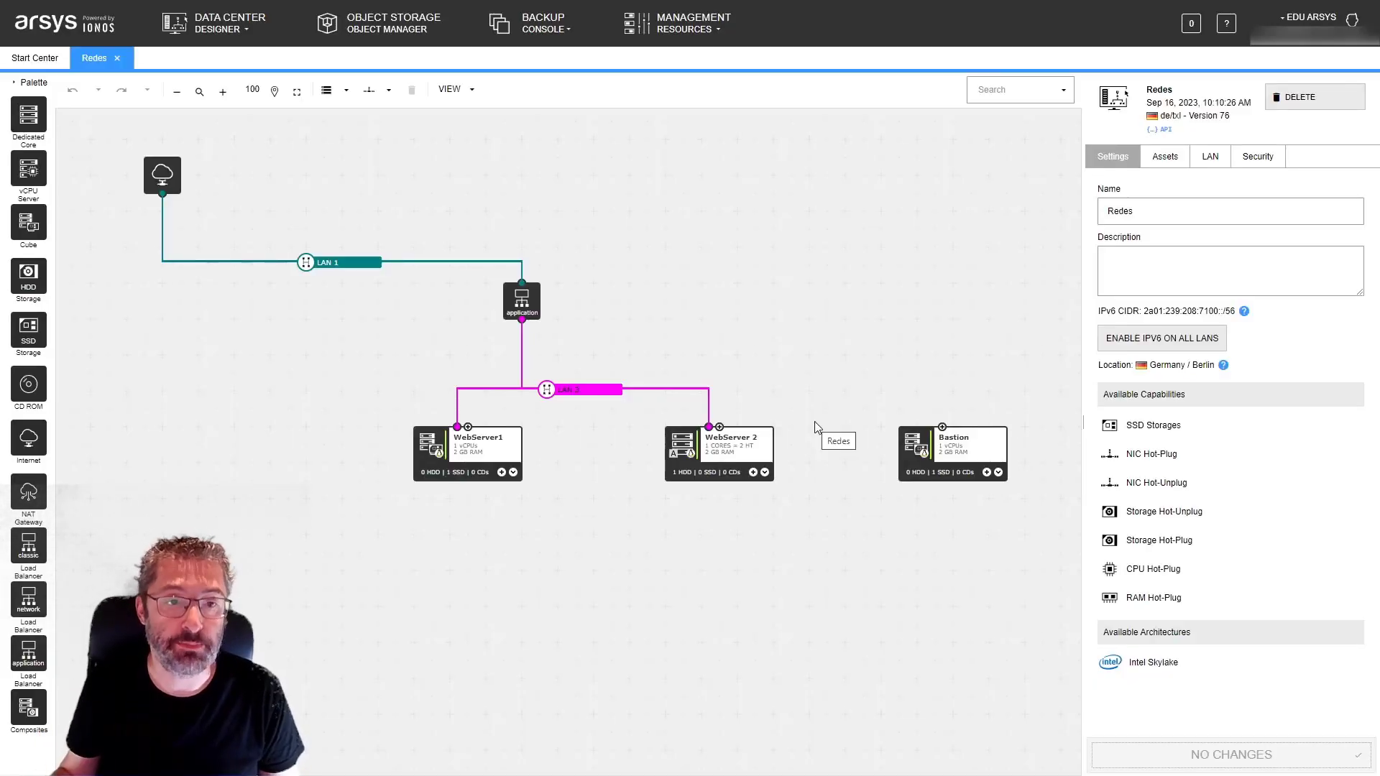
Switch to Windows PowerShell and request 85.215.168.38/static with curl.exe twice
key(alt+Tab)
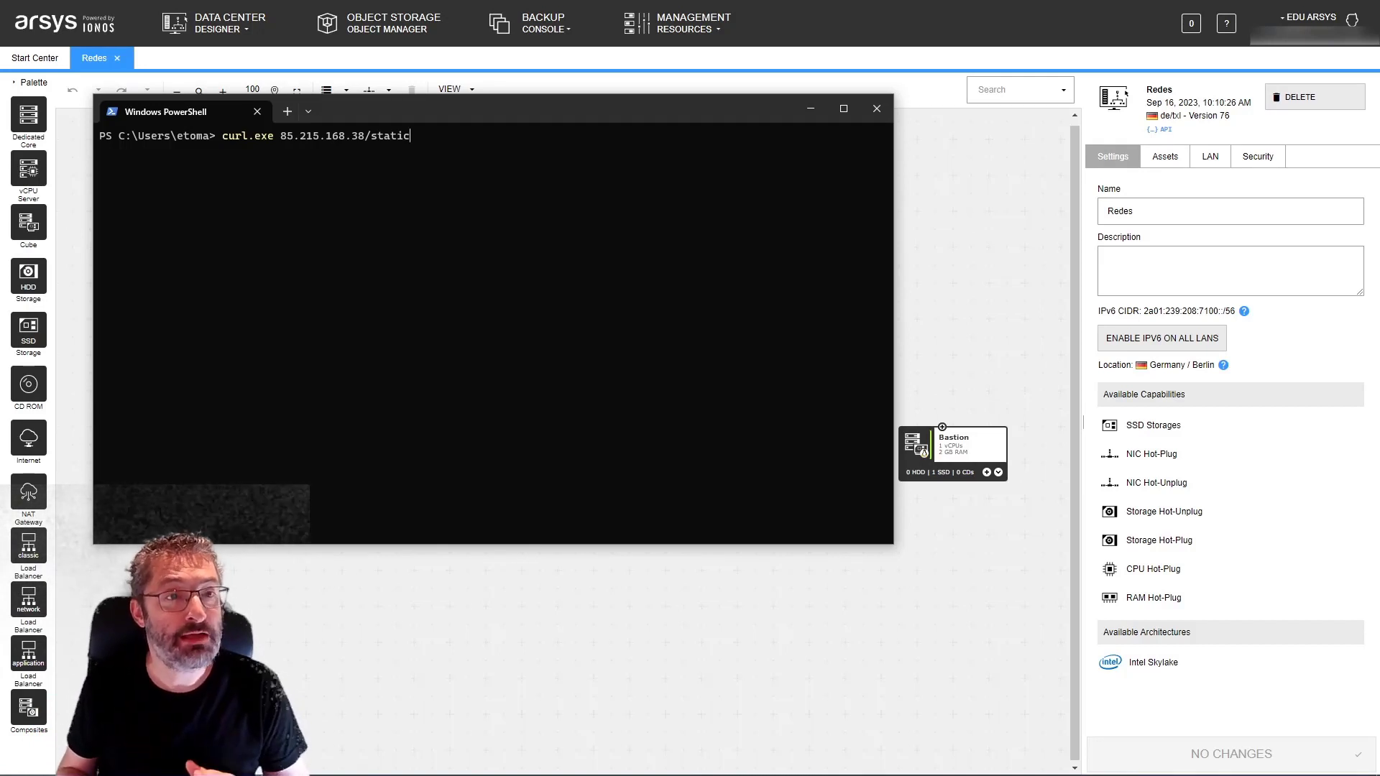
key(Return)
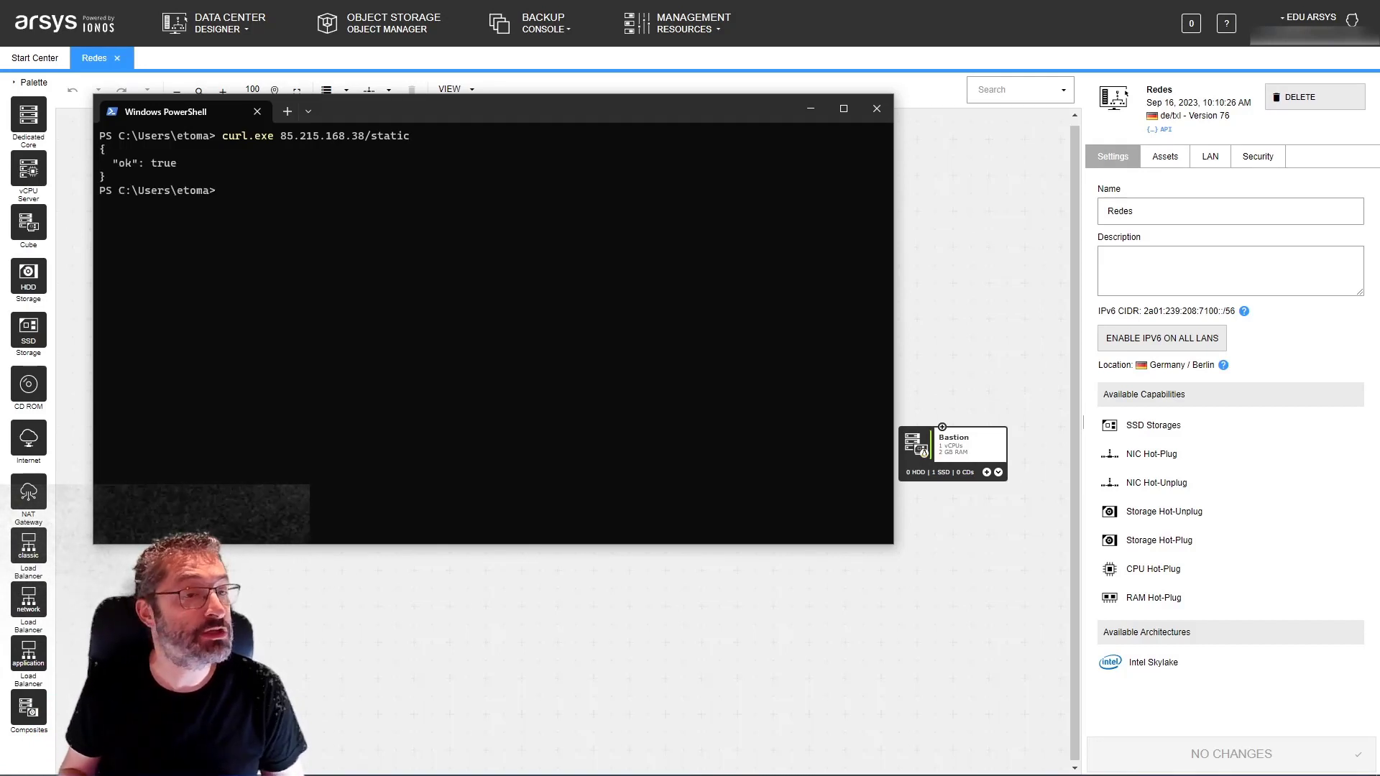
key(Up)
key(Return)
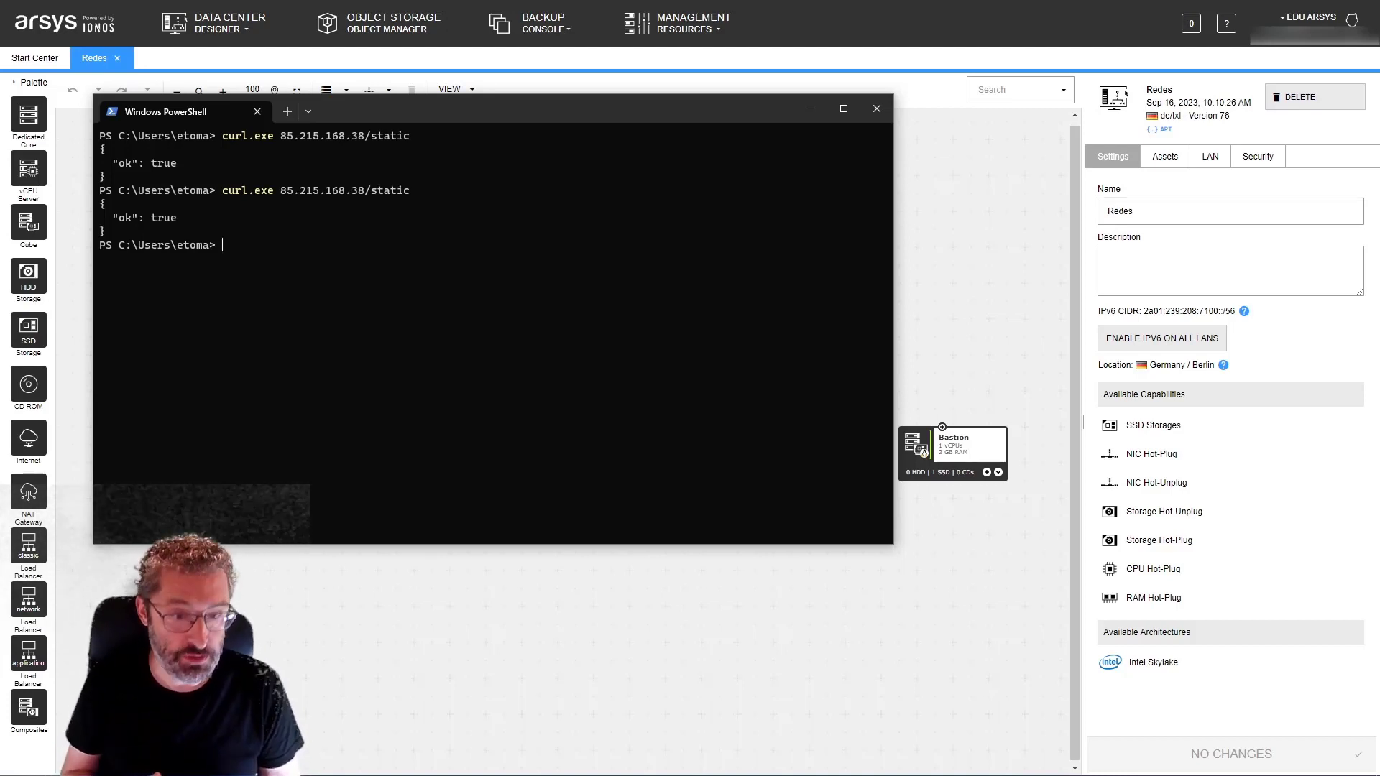
Repeat the curl.exe request to 85.215.168.38/static with the verbose option -v
key(Up)
key(Left)
key(Left)
key(Left)
key(Left)
key(Left)
key(Left)
key(Left)
key(Left)
key(Left)
key(Left)
key(Left)
key(Left)
key(Left)
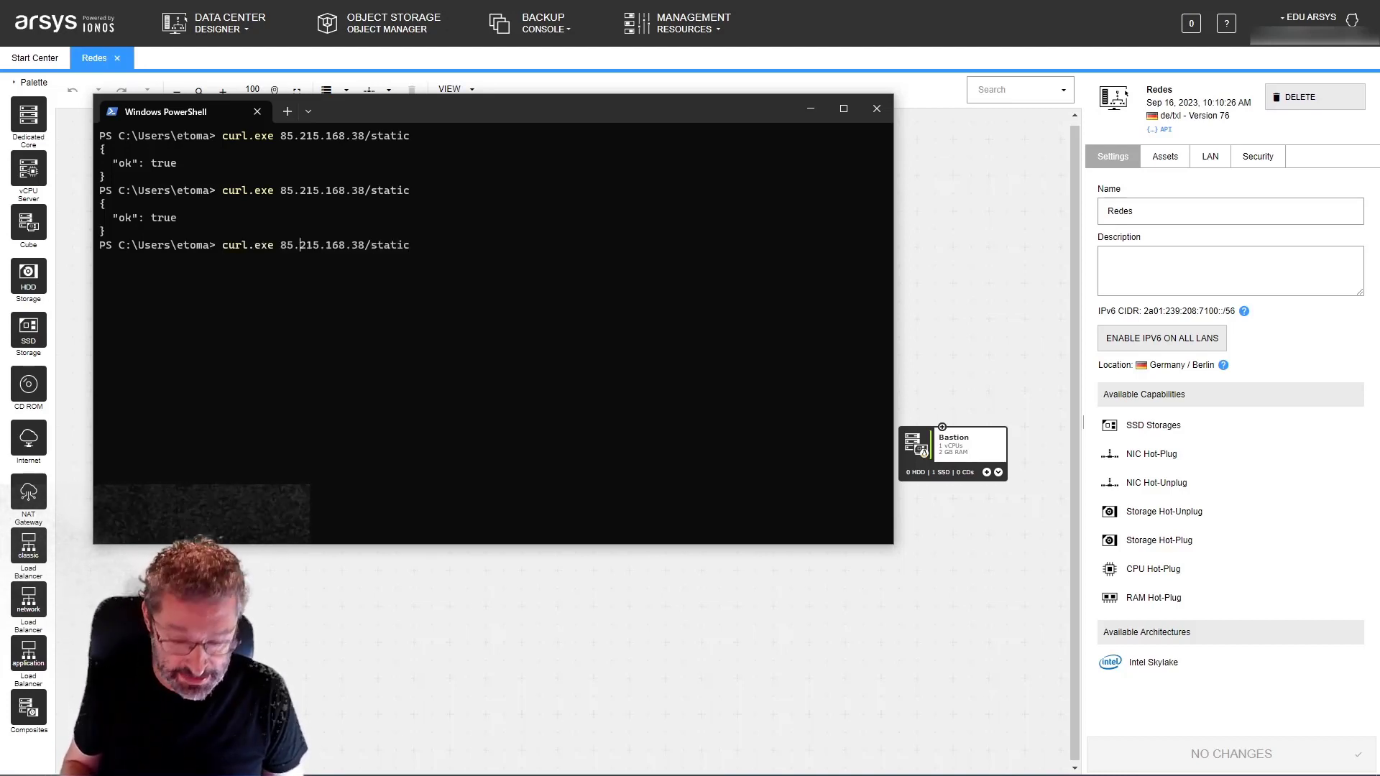
key(Left)
key(Left)
key(Left)
text(-v)
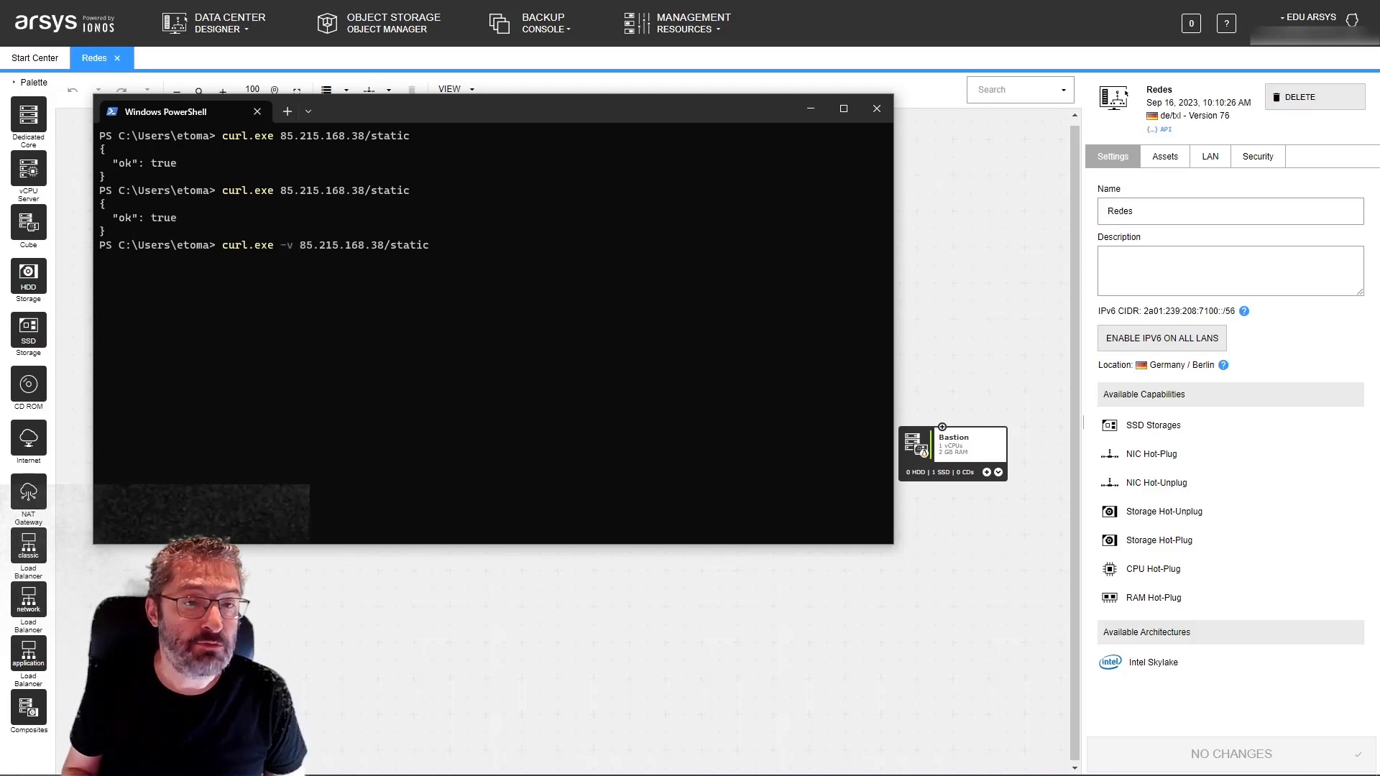
key(Return)
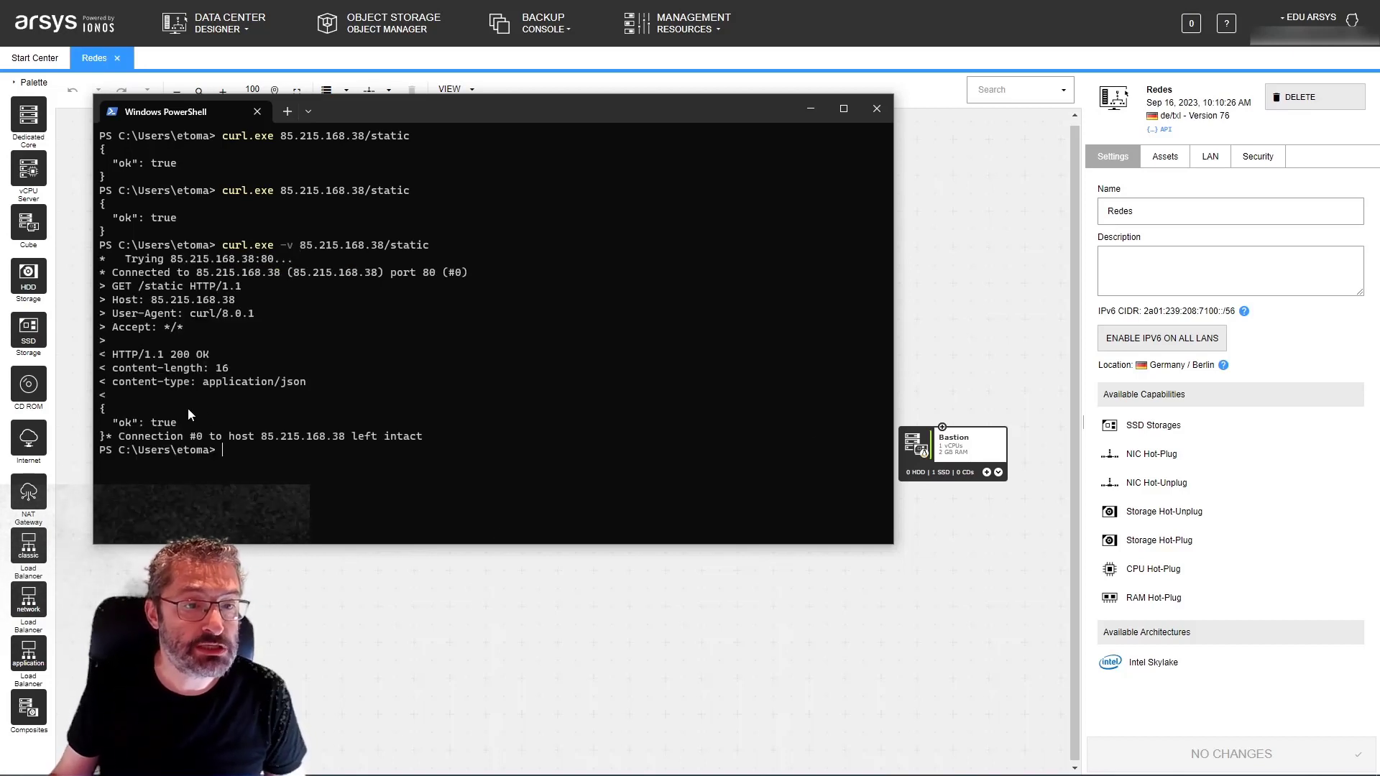
Highlight the content-type header and the HTTP status line in the verbose curl response
drag(306, 383, 114, 381)
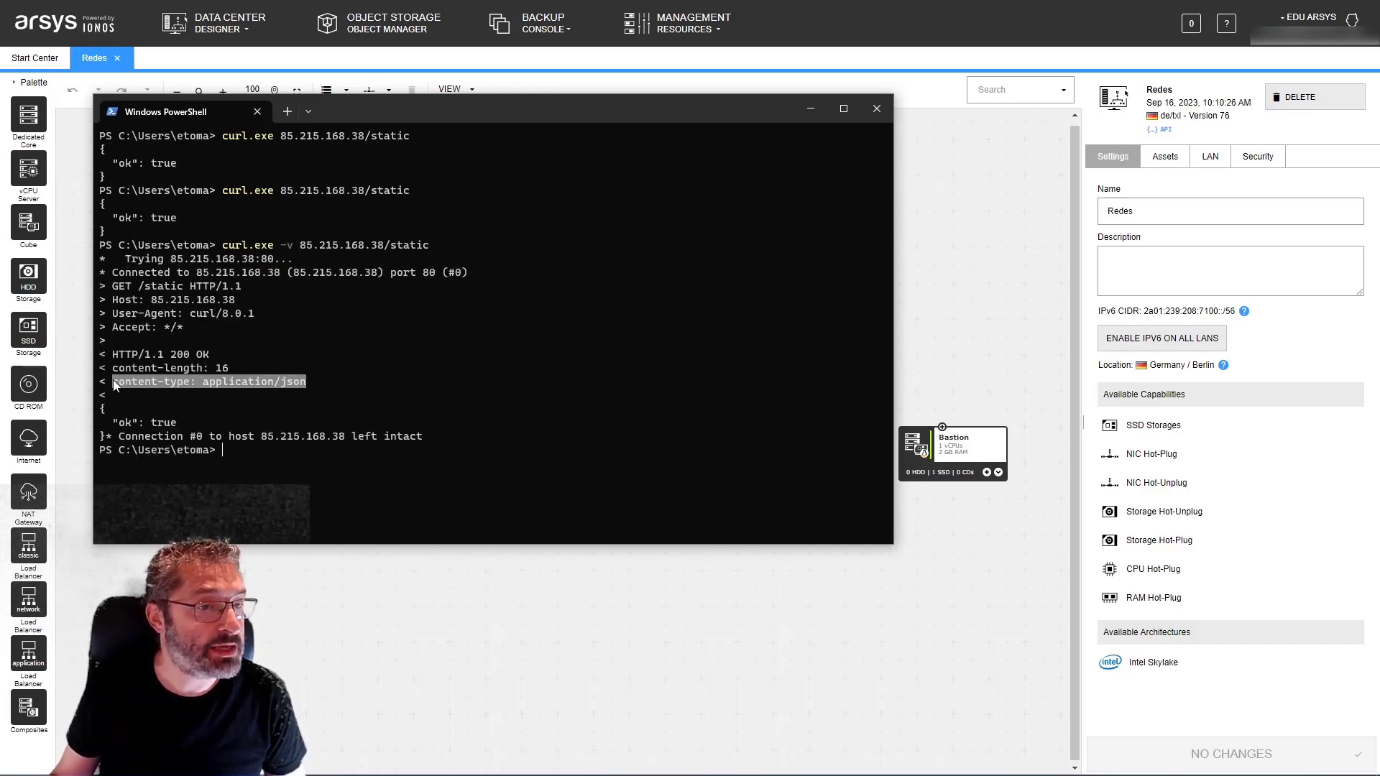
drag(213, 358, 102, 361)
double_click(123, 356)
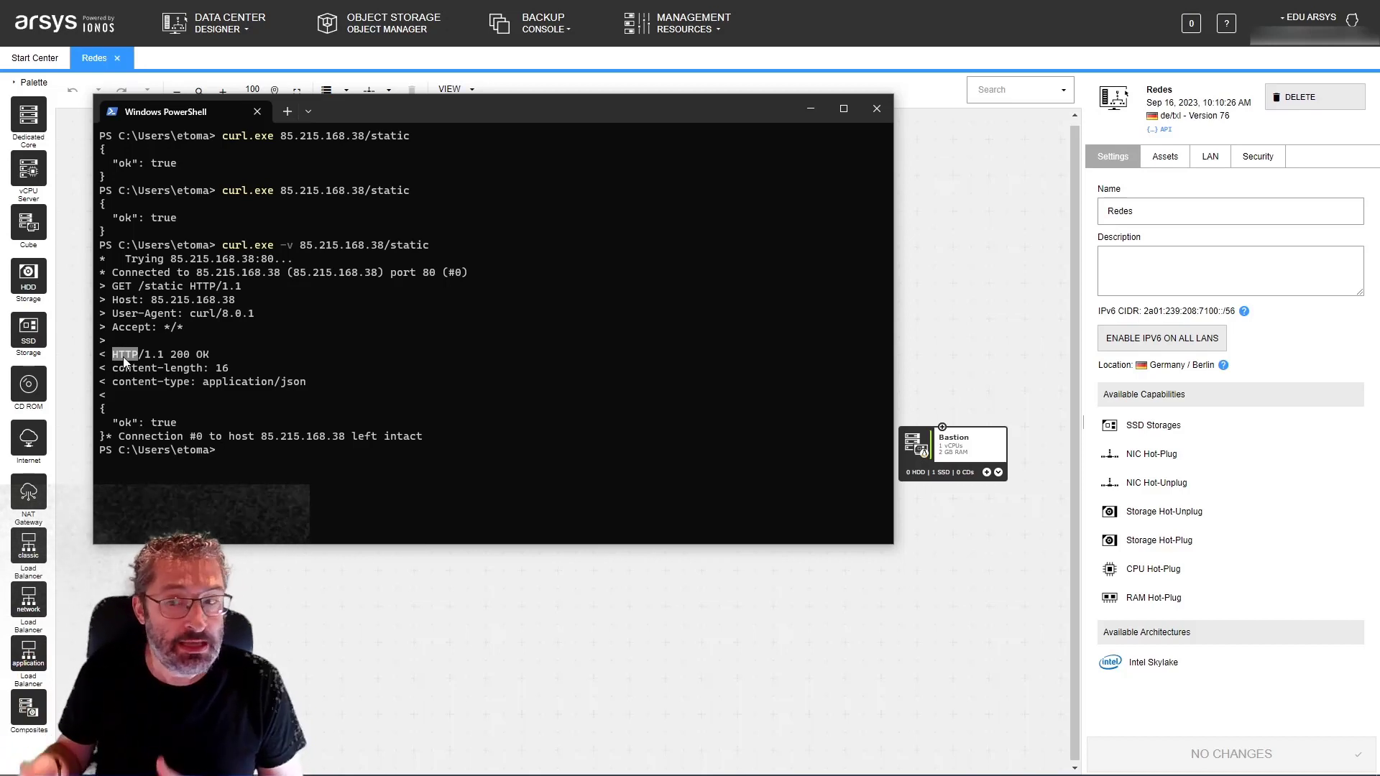
Return to the data center designer and show the HTTP rule types available in the Application Load Balancer's public forwarding rule
click(487, 656)
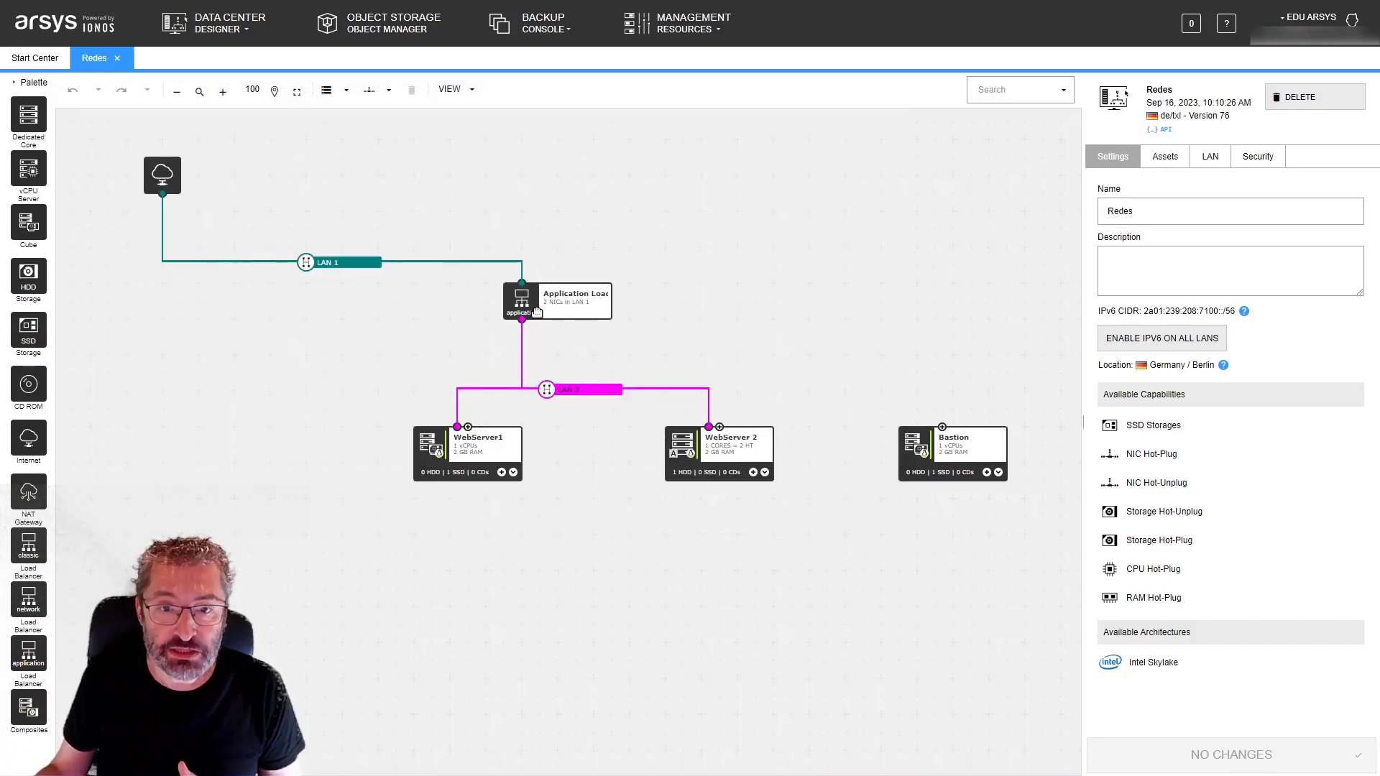
click(524, 300)
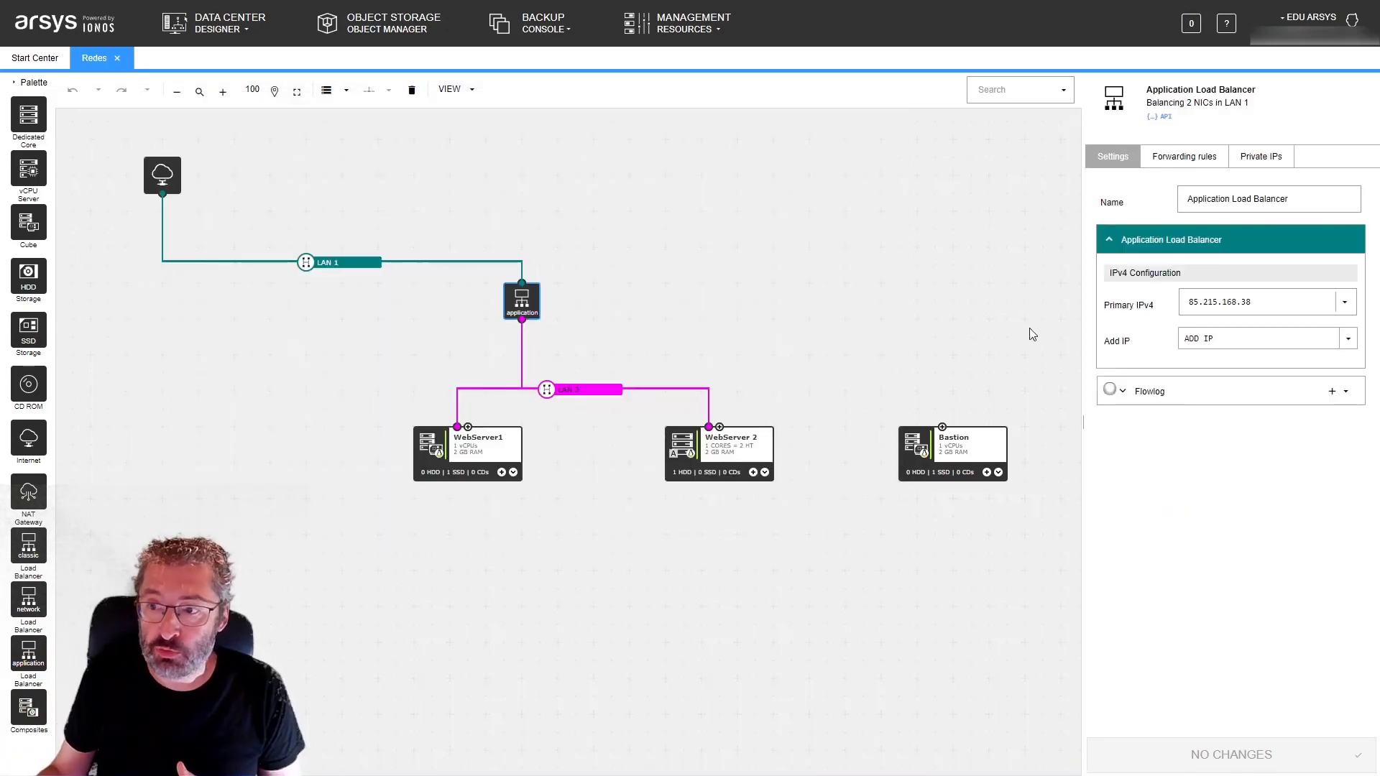
click(1199, 156)
click(1355, 461)
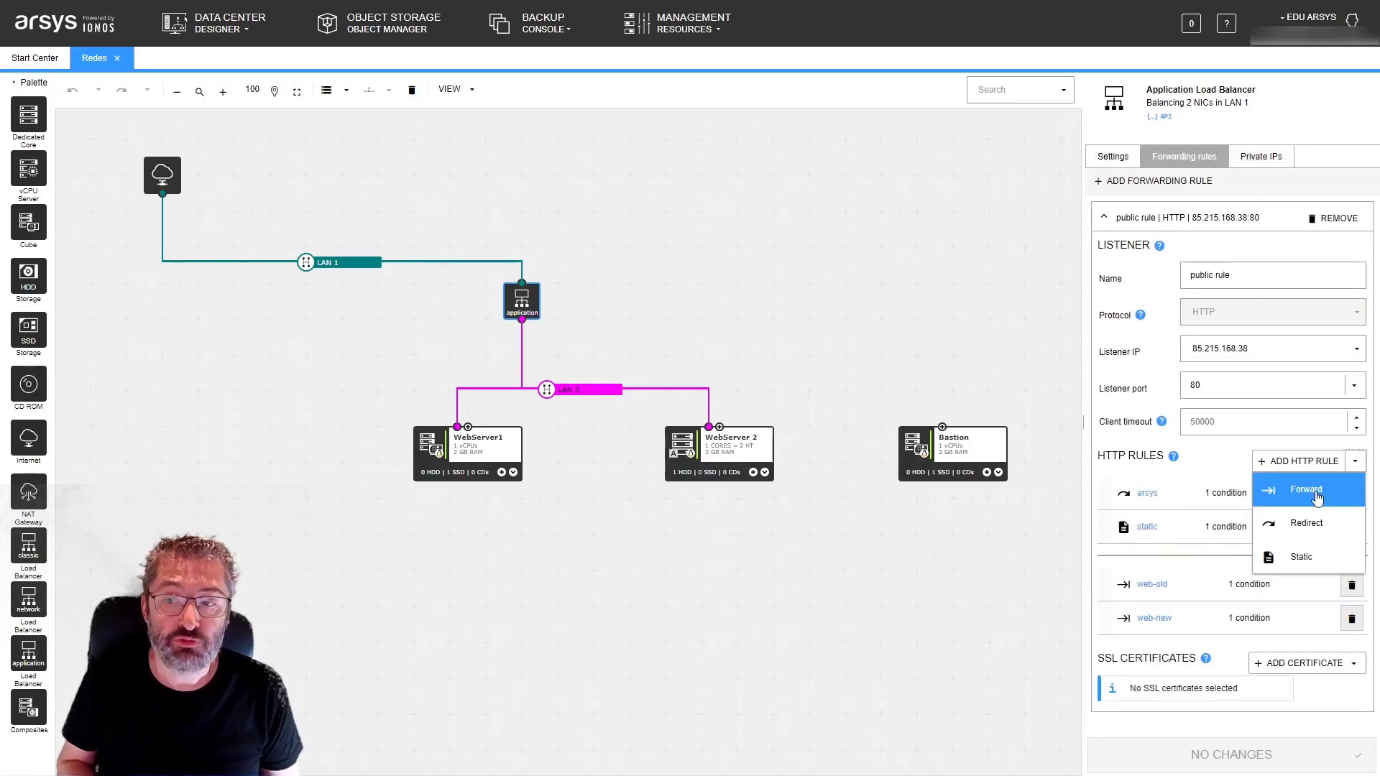